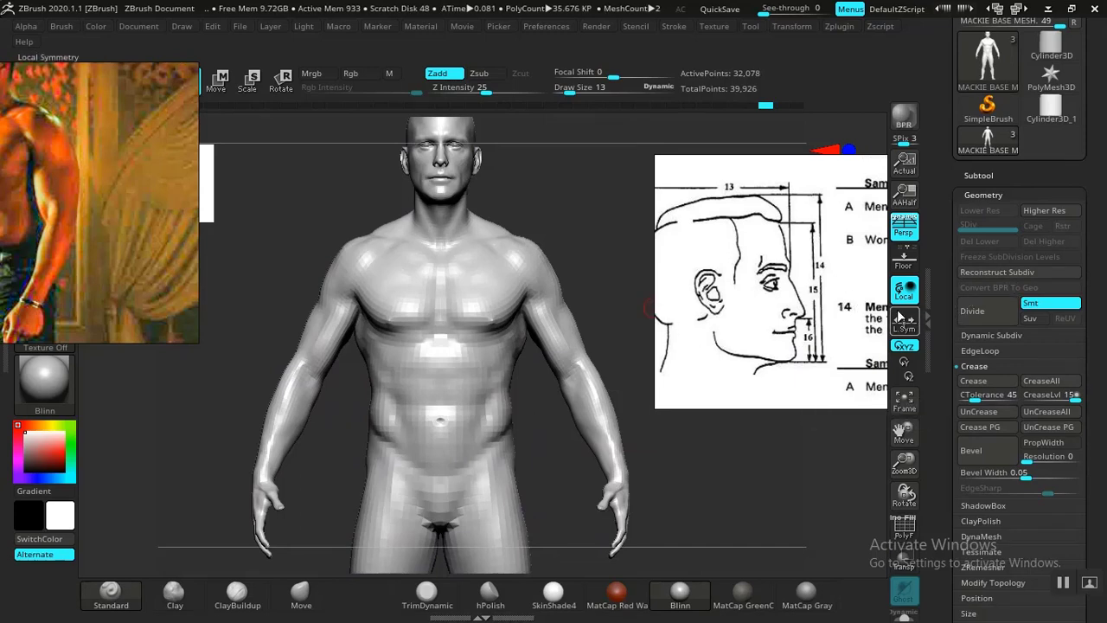
- Divide the male body mesh repeatedly until it reaches subdivision level 5
mouse_move(949, 353)
mouse_down()
mouse_move(947, 254)
mouse_move(947, 363)
mouse_up()
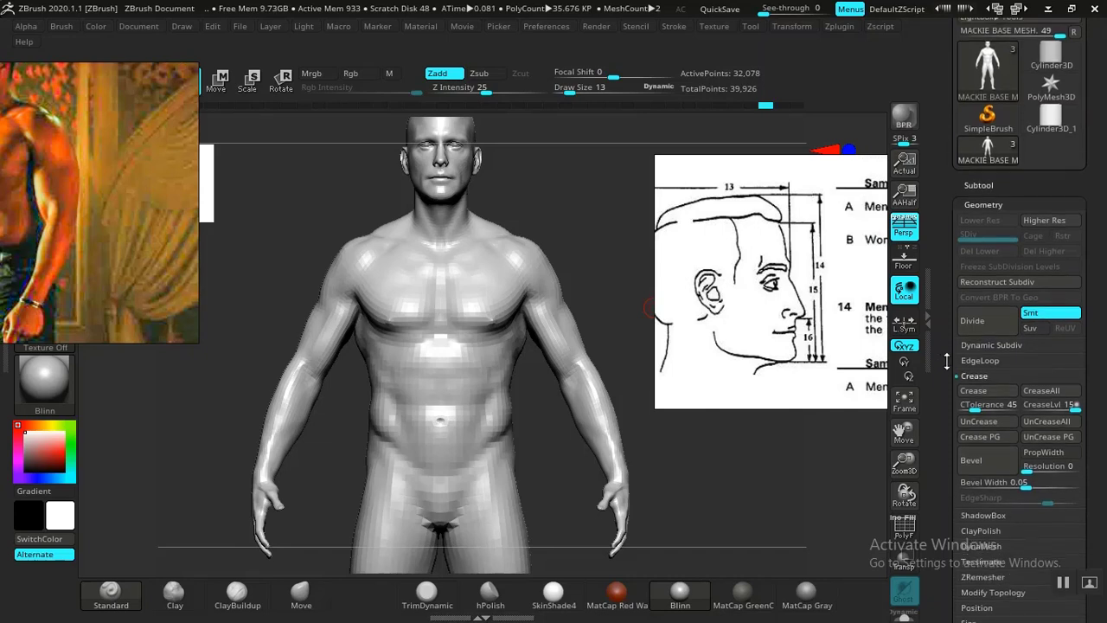
click(977, 323)
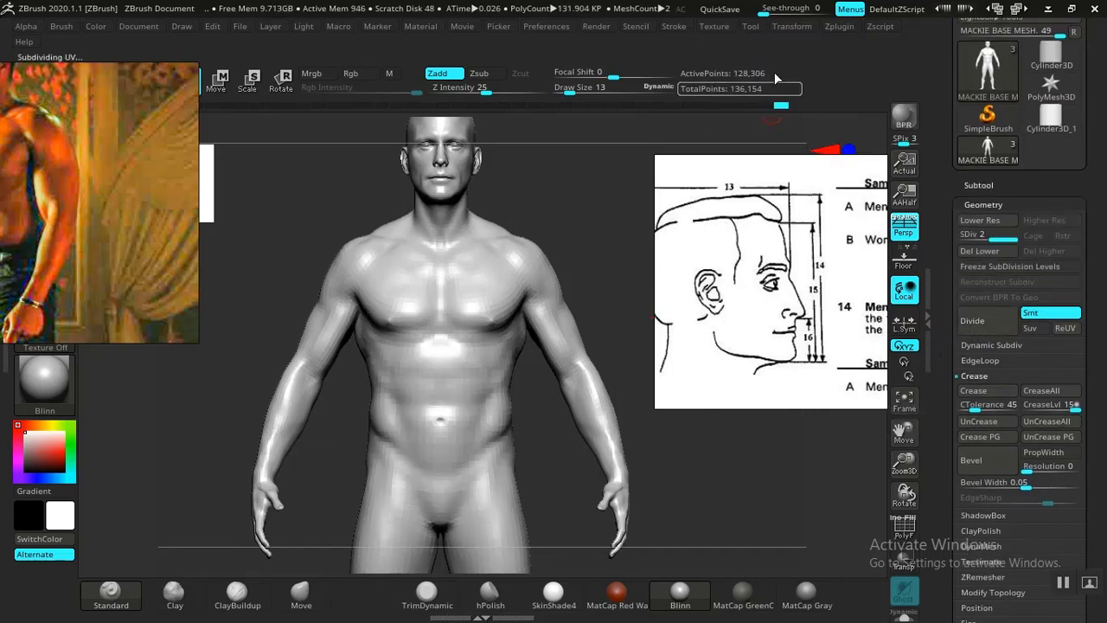
click(981, 326)
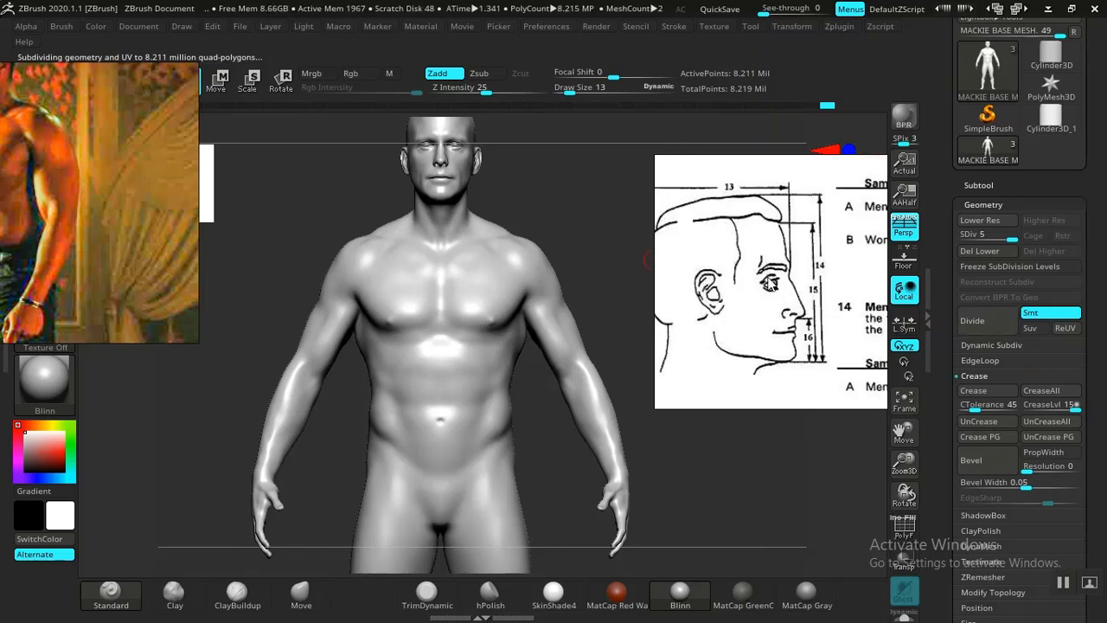
- Move the head diagram and the physique photo away from the chest and shoulders
drag(770, 284, 906, 183)
alt+drag(663, 271, 761, 398)
alt+drag(649, 199, 702, 299)
alt+drag(653, 243, 683, 207)
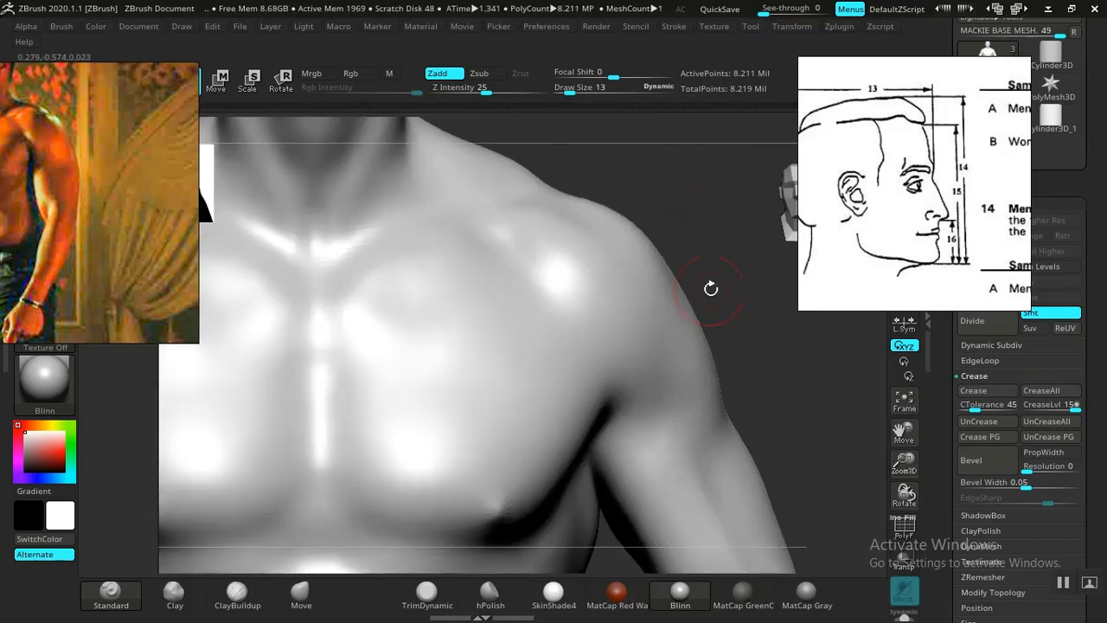
alt+drag(567, 164, 655, 227)
drag(87, 265, 721, 215)
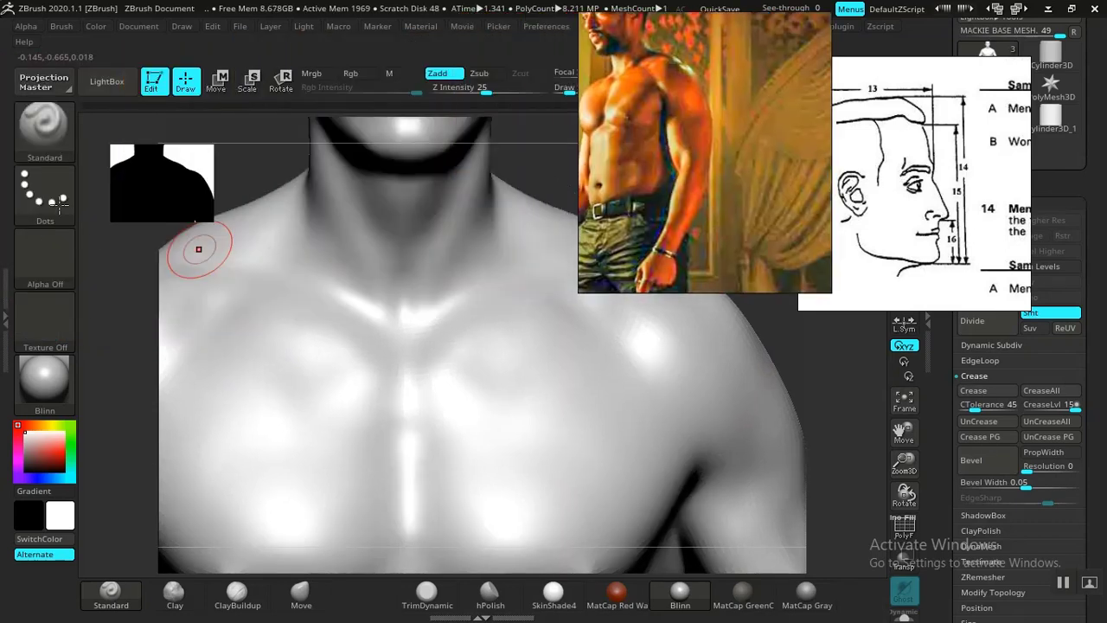
- Stamp Alpha 32 onto the figure's chest using the Standard brush with a DragRect stroke
click(33, 269)
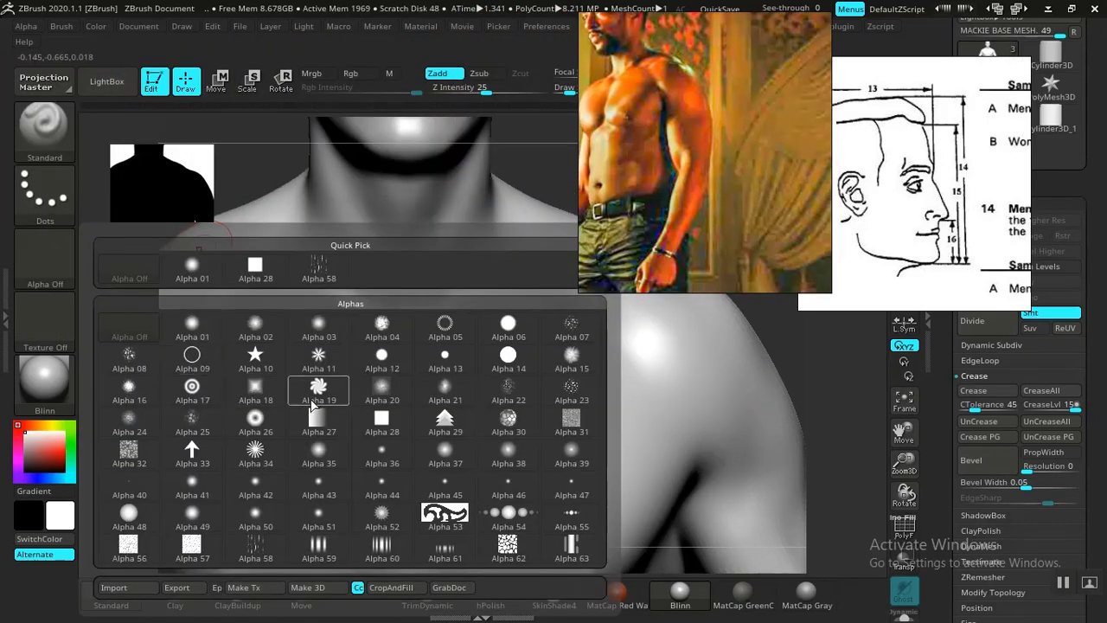
click(129, 452)
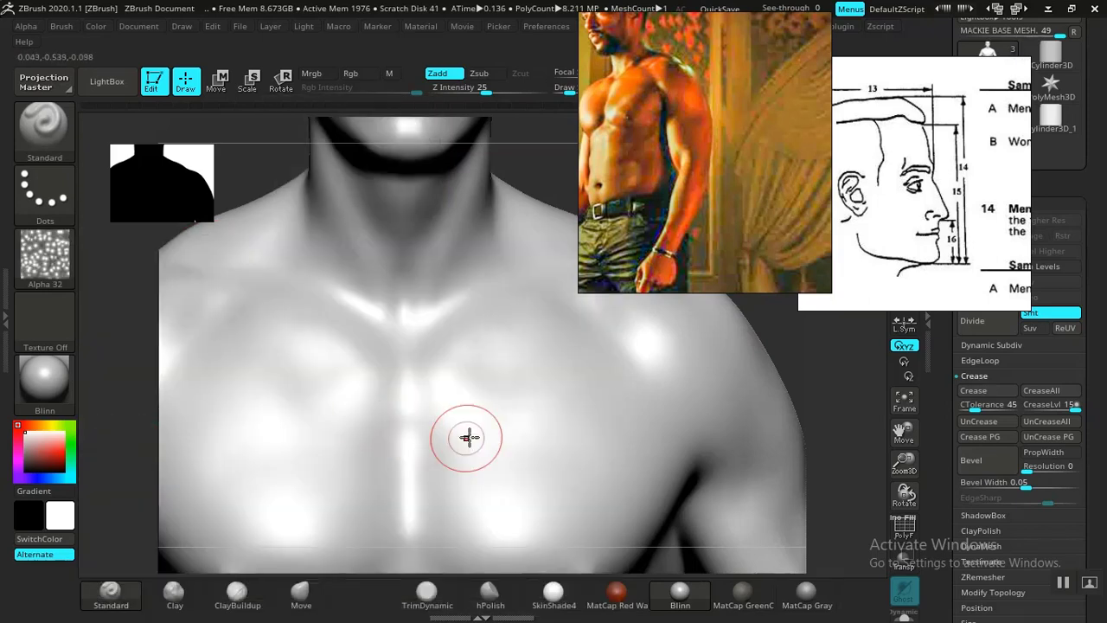
click(49, 198)
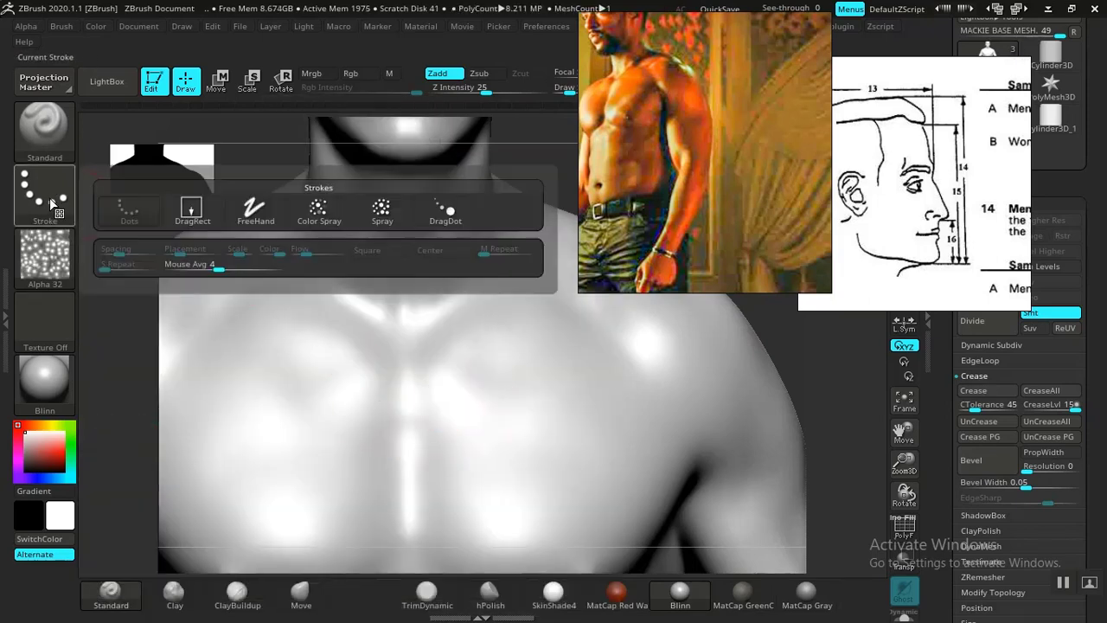
click(194, 216)
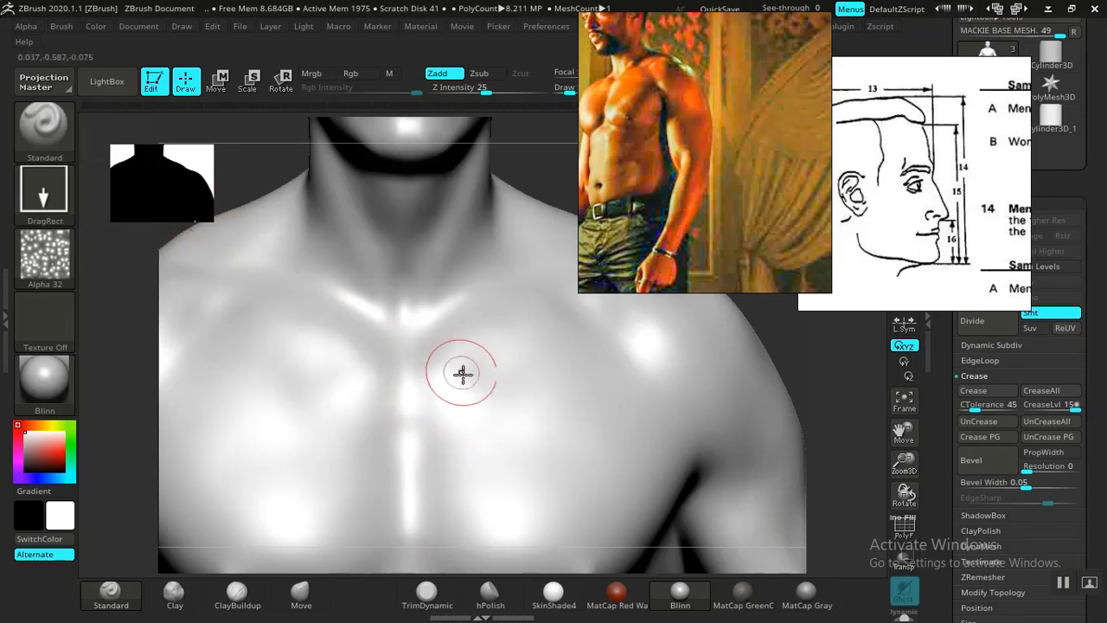
mouse_move(480, 400)
mouse_down()
mouse_move(521, 459)
mouse_move(536, 512)
mouse_up()
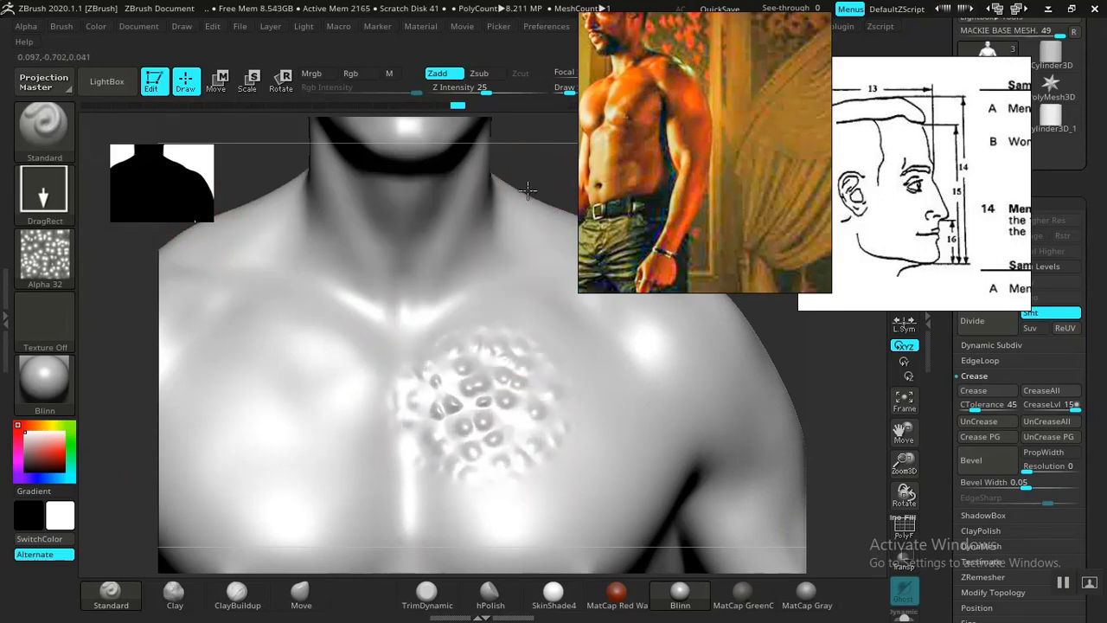
- Examine the stamped chest detail up close and undo the stamp
alt+drag(529, 188, 583, 386)
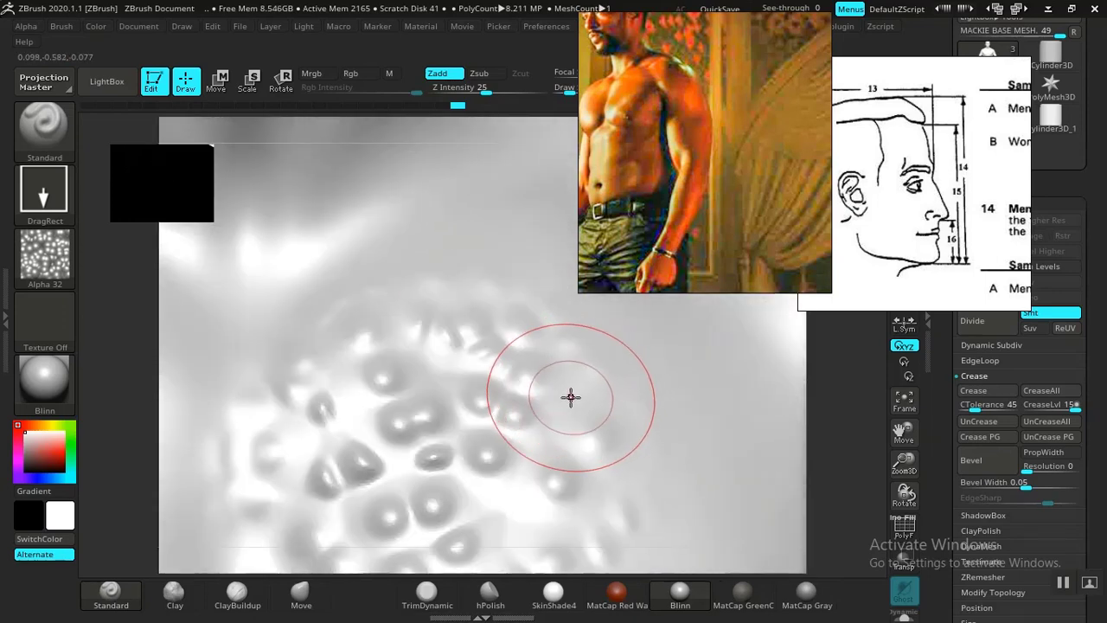
drag(816, 403, 645, 242)
mouse_move(843, 413)
alt+mouse_down()
mouse_move(853, 475)
mouse_move(834, 421)
mouse_move(769, 376)
mouse_move(554, 303)
alt+mouse_up()
mouse_move(465, 213)
alt+mouse_down()
mouse_move(556, 253)
mouse_move(549, 242)
mouse_move(529, 242)
mouse_move(537, 232)
mouse_move(478, 260)
mouse_move(521, 280)
mouse_move(534, 271)
mouse_move(539, 217)
mouse_move(519, 230)
alt+mouse_up()
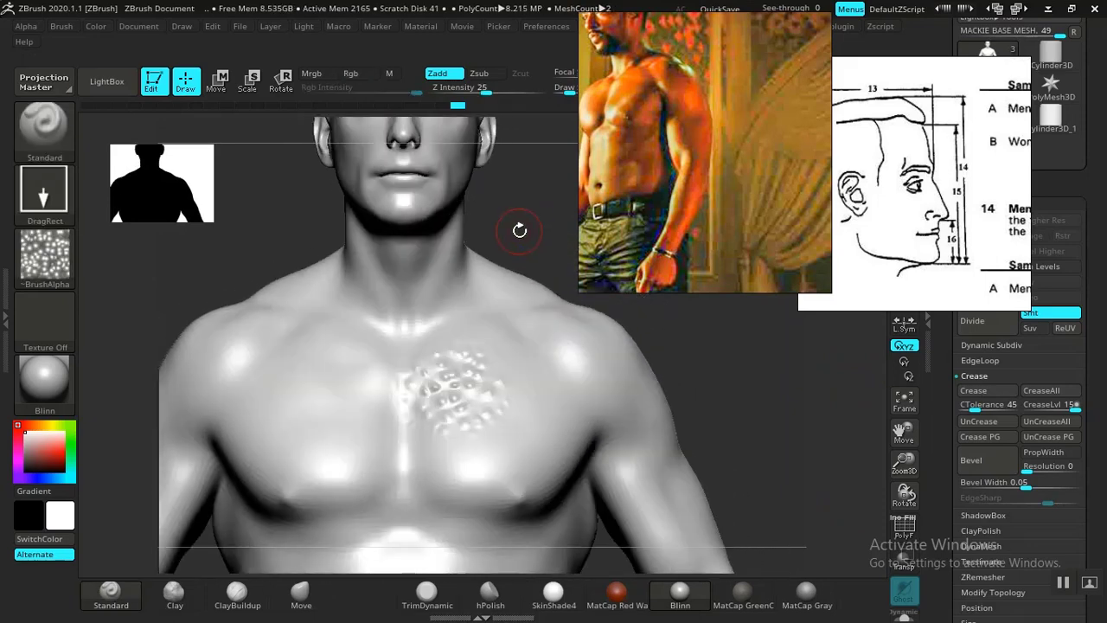
key(ctrl)
key(ctrl+z)
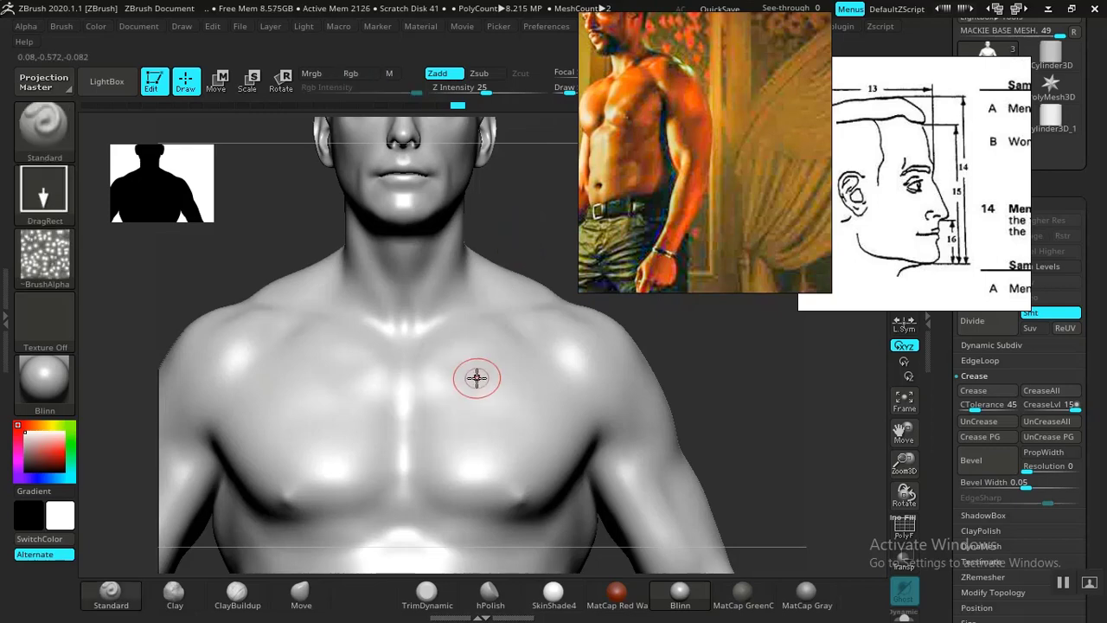
- Turn the Standard brush's alpha off and set its stroke to FreeHand
click(45, 259)
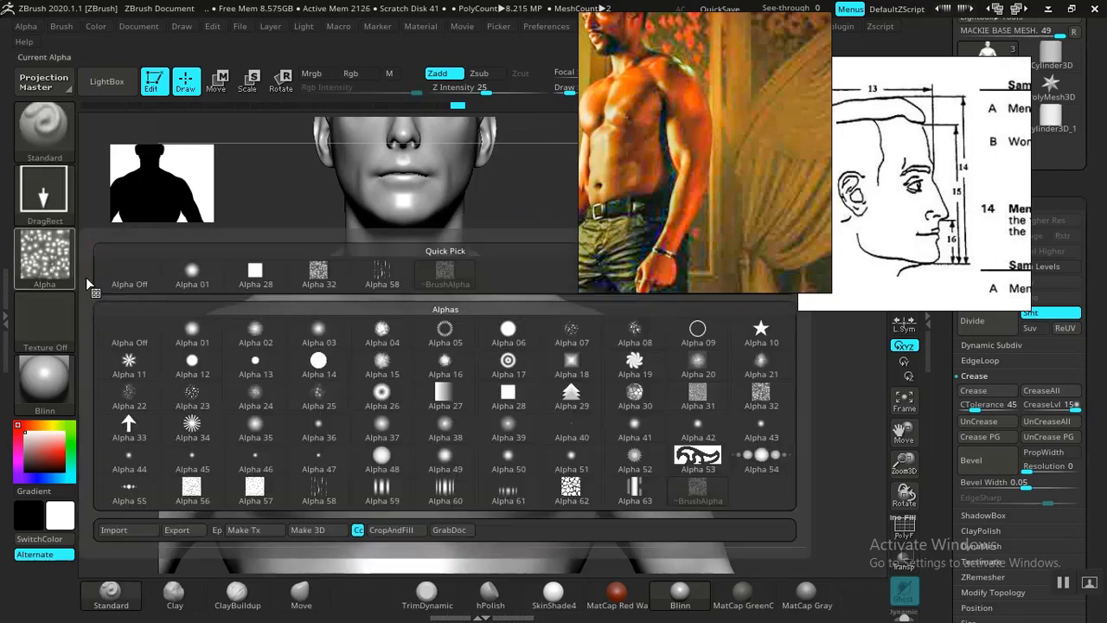
click(126, 275)
click(45, 192)
click(255, 209)
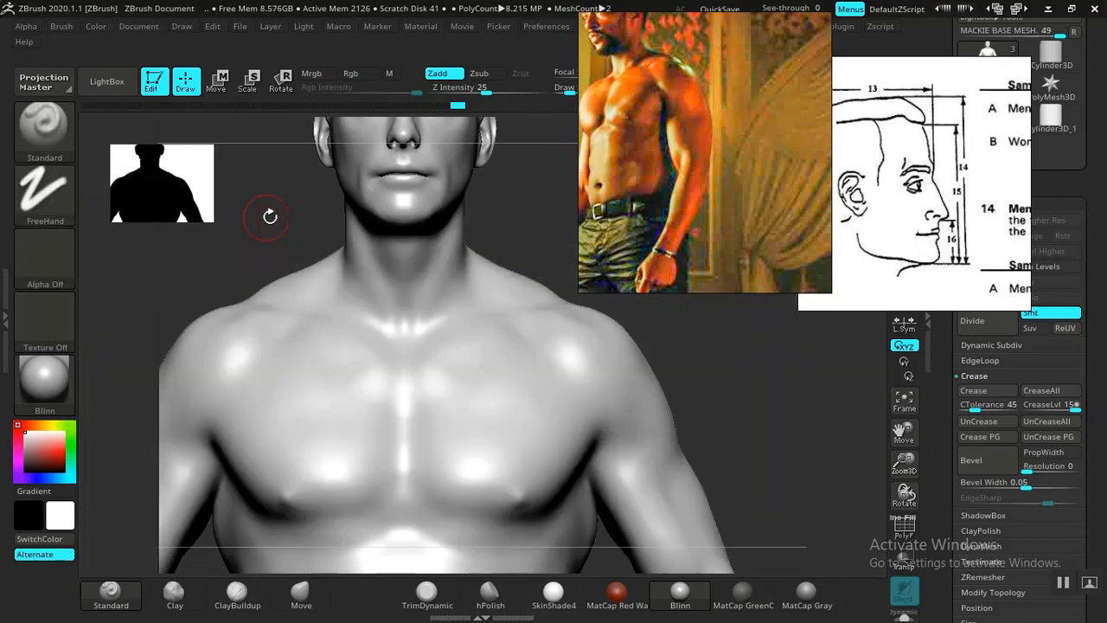
- Place the physique photo and the head diagram on opposite sides of the figure
alt+drag(674, 319, 649, 277)
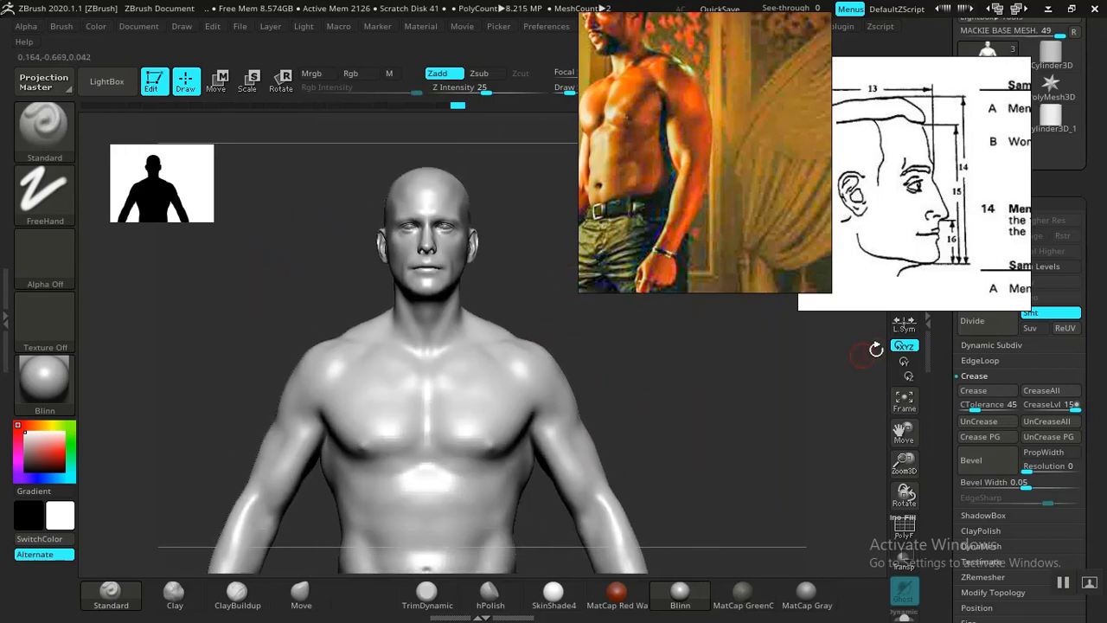
drag(908, 278, 863, 288)
drag(676, 224, 141, 319)
alt+drag(638, 329, 718, 340)
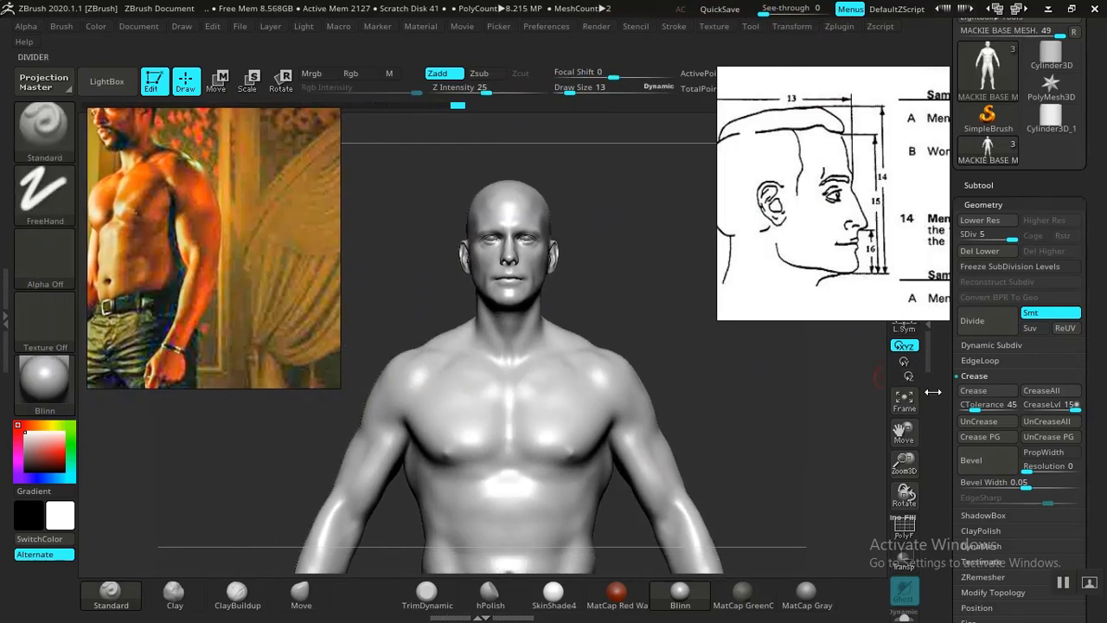
- Add a sculpting layer to the body mesh and name it PRIMARY FORMS
drag(955, 385, 972, 302)
click(976, 325)
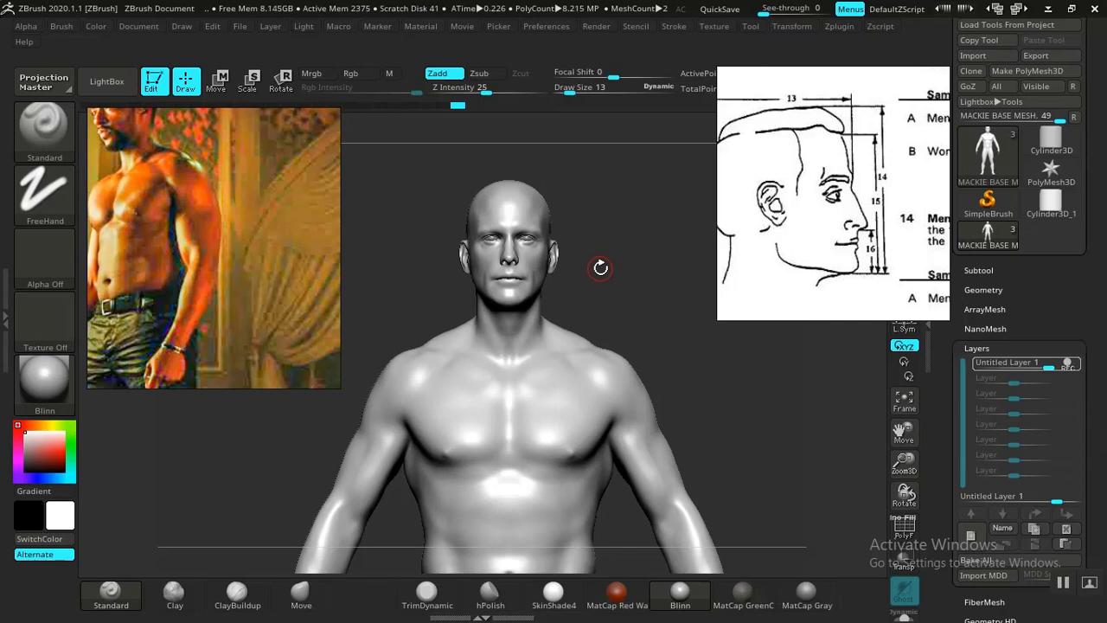
mouse_move(610, 268)
mouse_down()
mouse_move(615, 395)
mouse_move(635, 254)
mouse_move(748, 294)
mouse_up()
scroll(956, 463, down, 1)
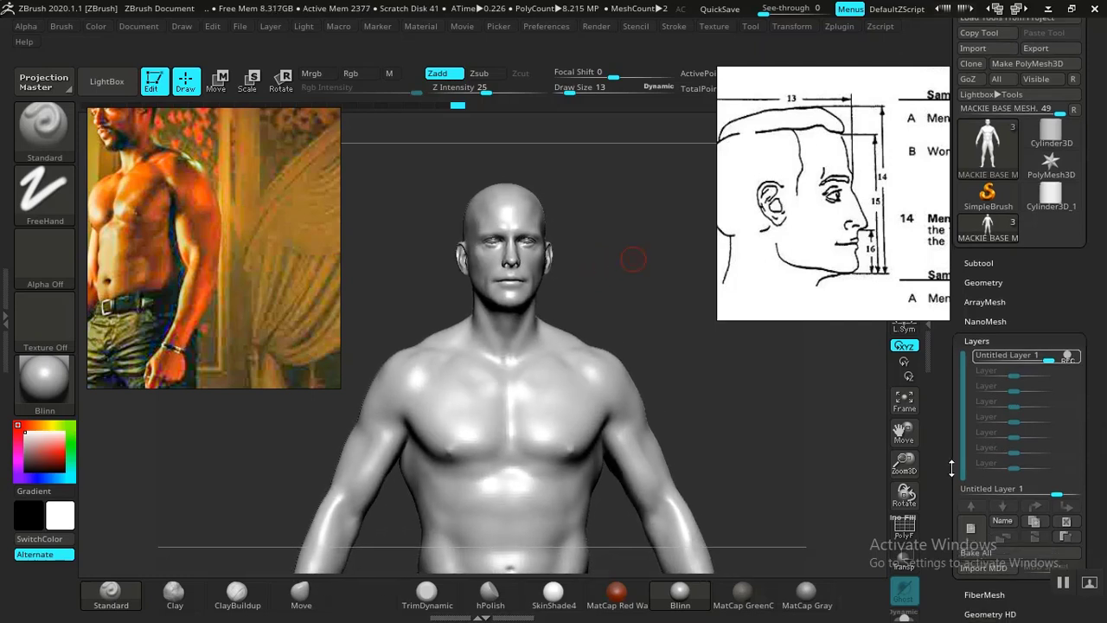
click(986, 504)
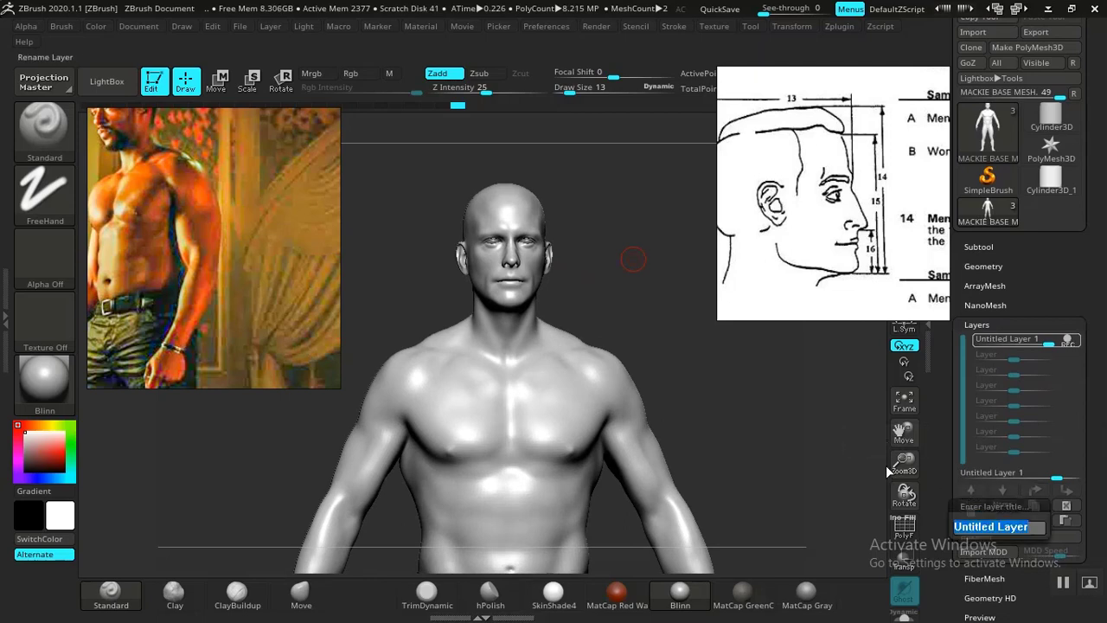
text(PRIMARY)
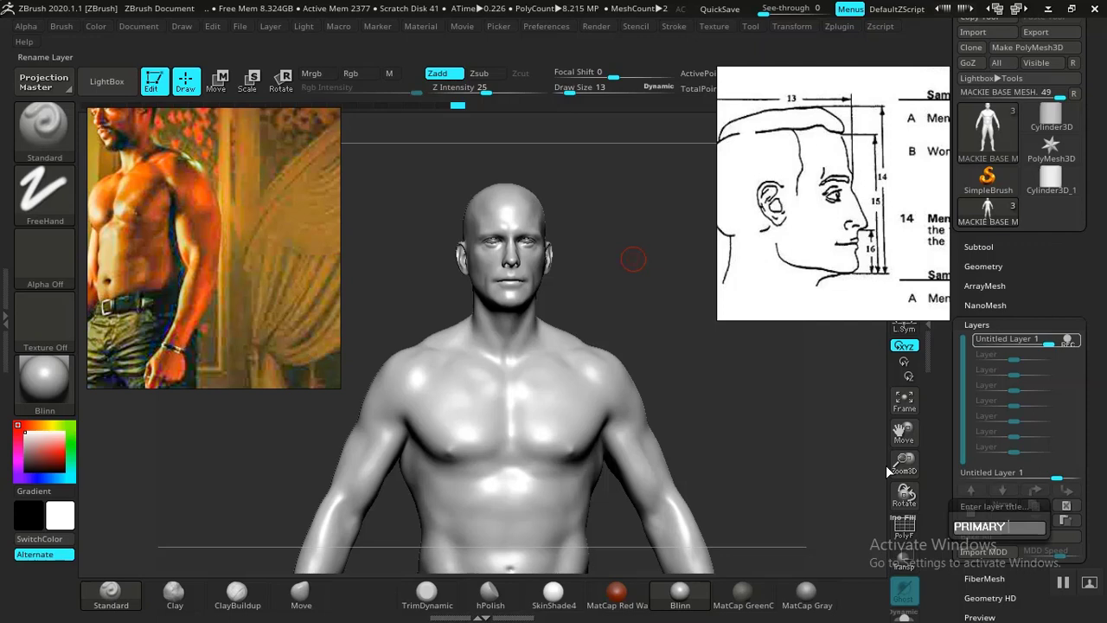
text( FORMS)
key(Return)
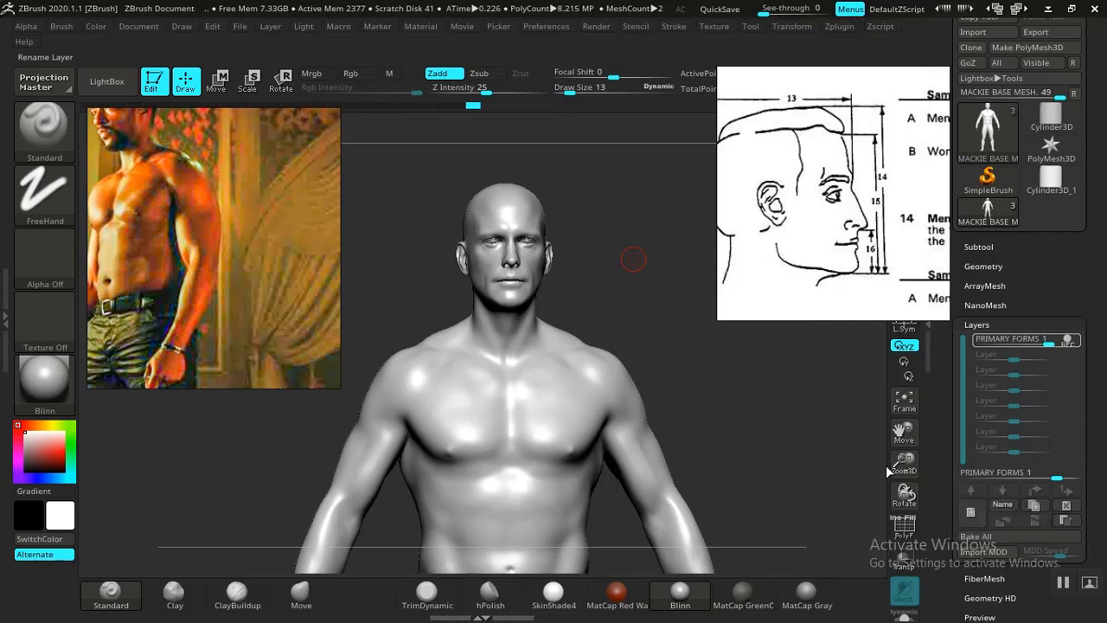
- Lower the body mesh to subdivision level 1 in its geometry settings
click(993, 265)
key(shift)
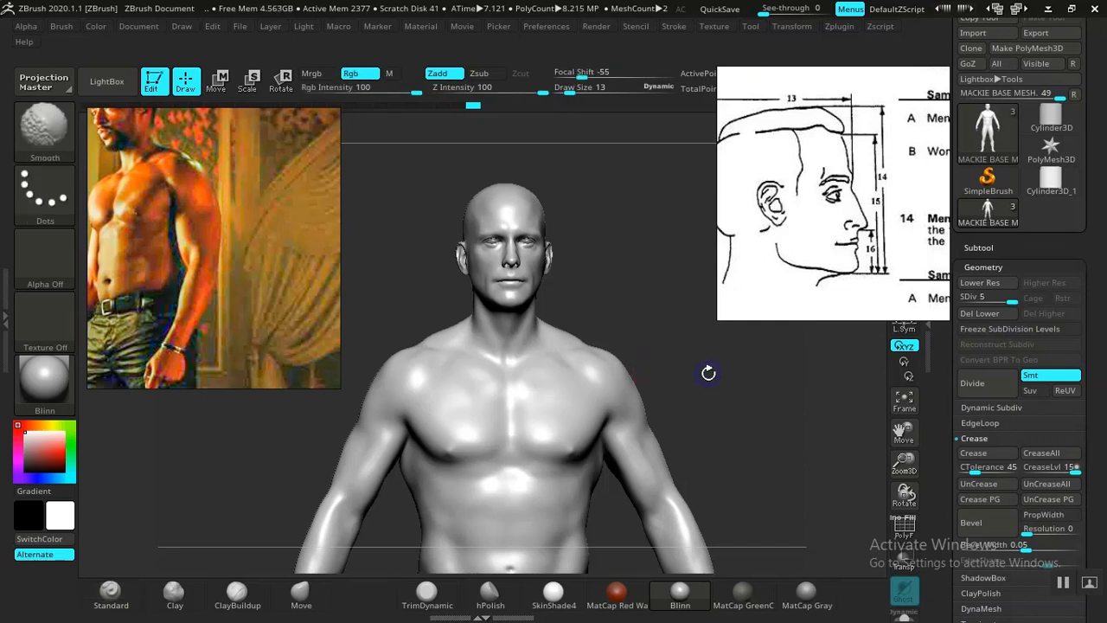
drag(707, 372, 722, 425)
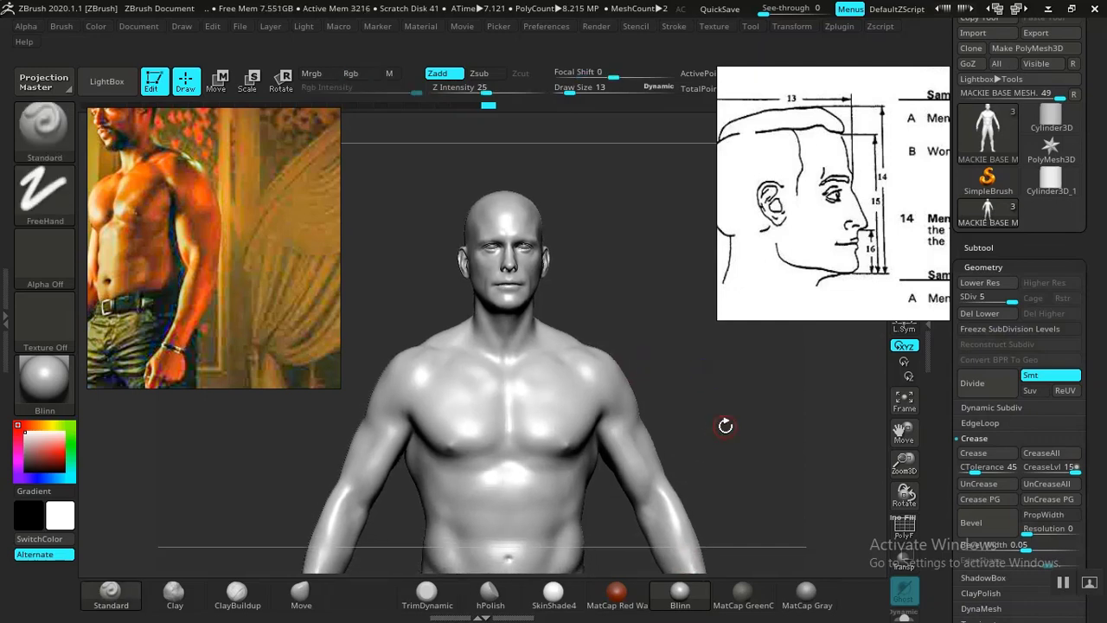
key(shift+d)
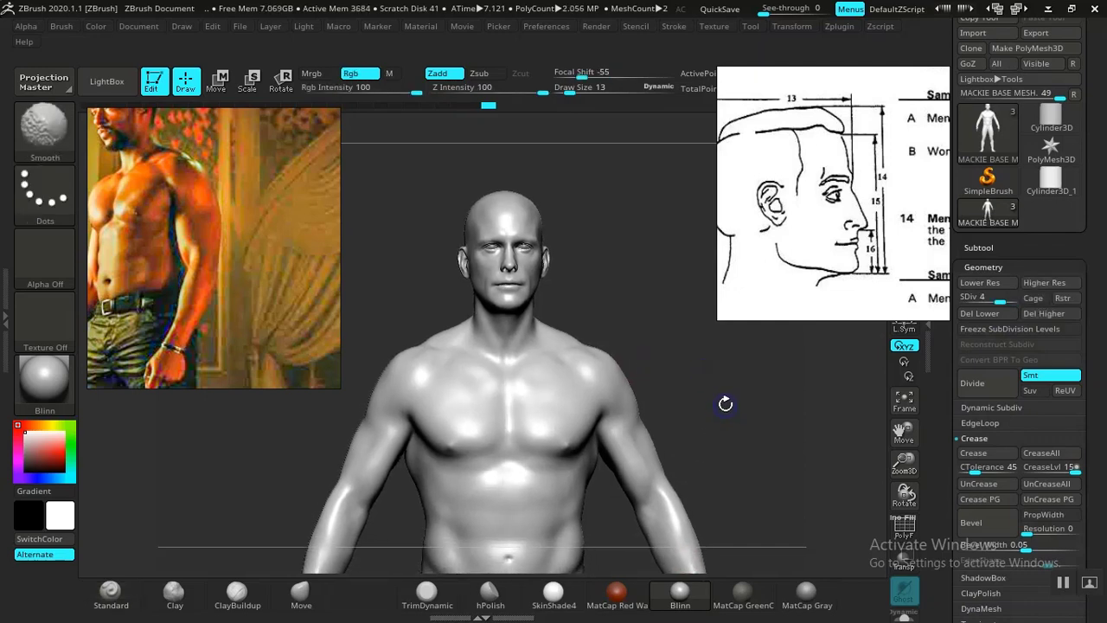
key(shift+d)
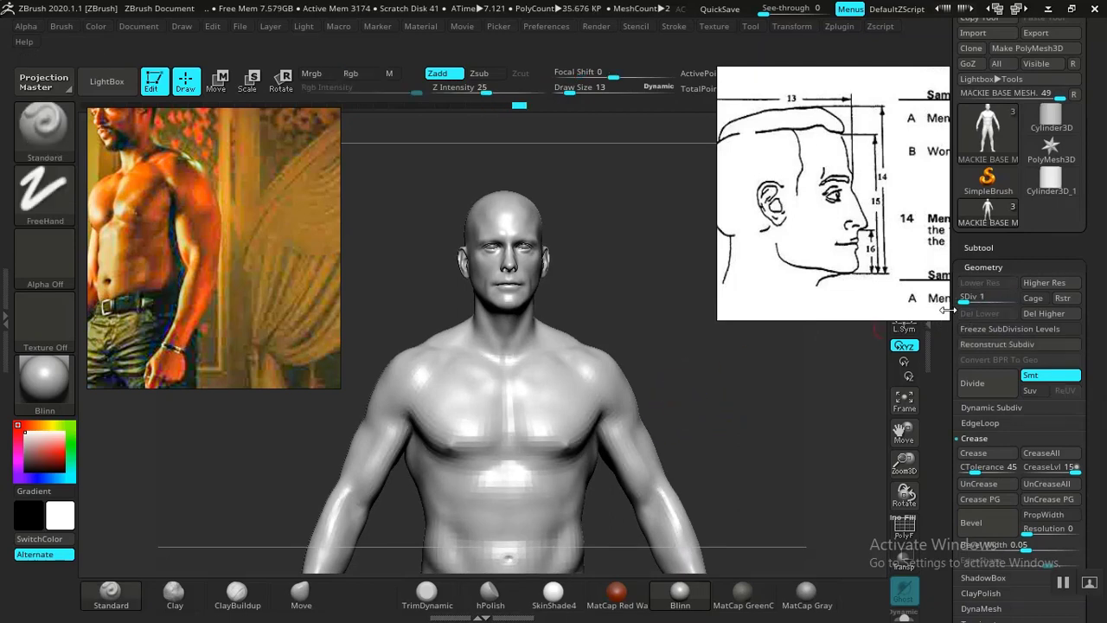
- Shift the head diagram lower and nudge the physique photo outward, with the head and torso enlarged between them
drag(796, 257, 777, 320)
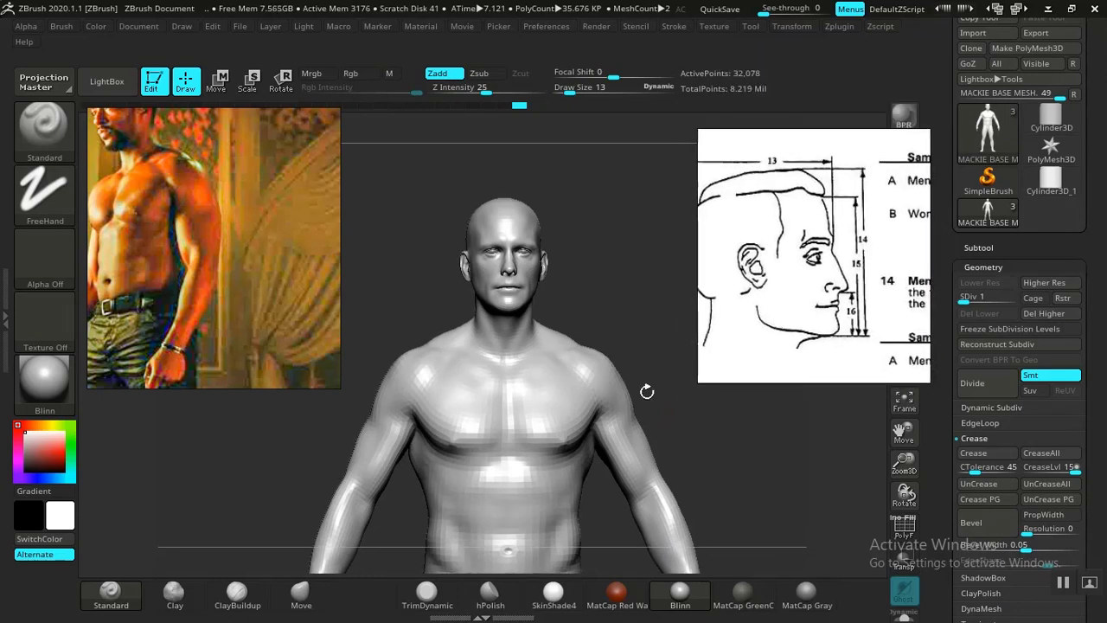
drag(709, 335, 725, 314)
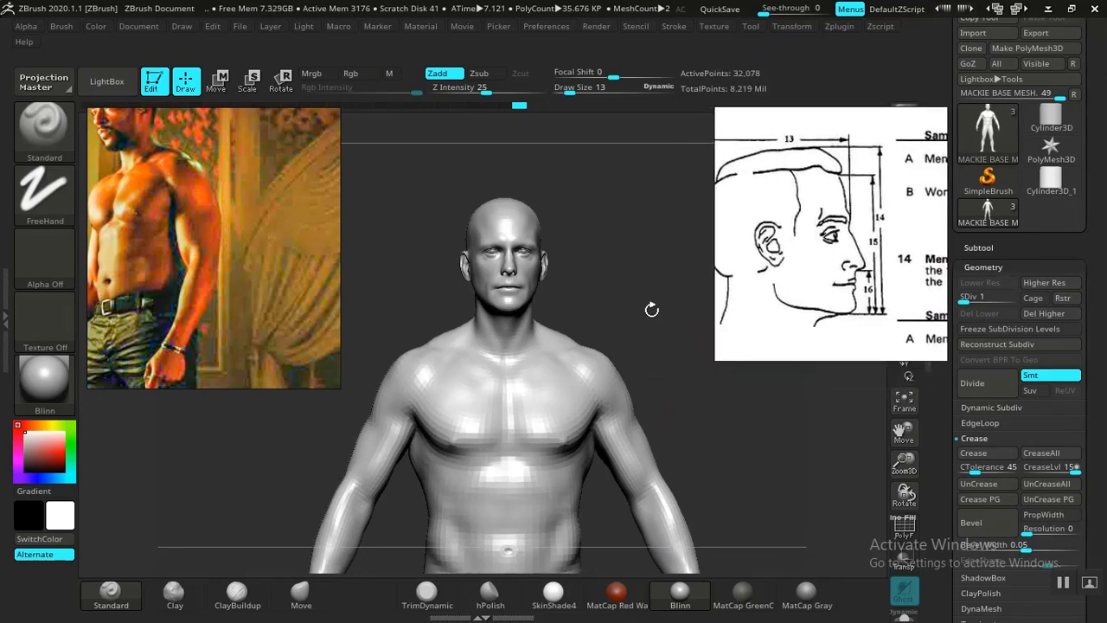
mouse_move(652, 309)
mouse_down()
mouse_move(660, 303)
mouse_move(648, 308)
mouse_move(684, 364)
mouse_move(655, 291)
mouse_move(640, 291)
mouse_up()
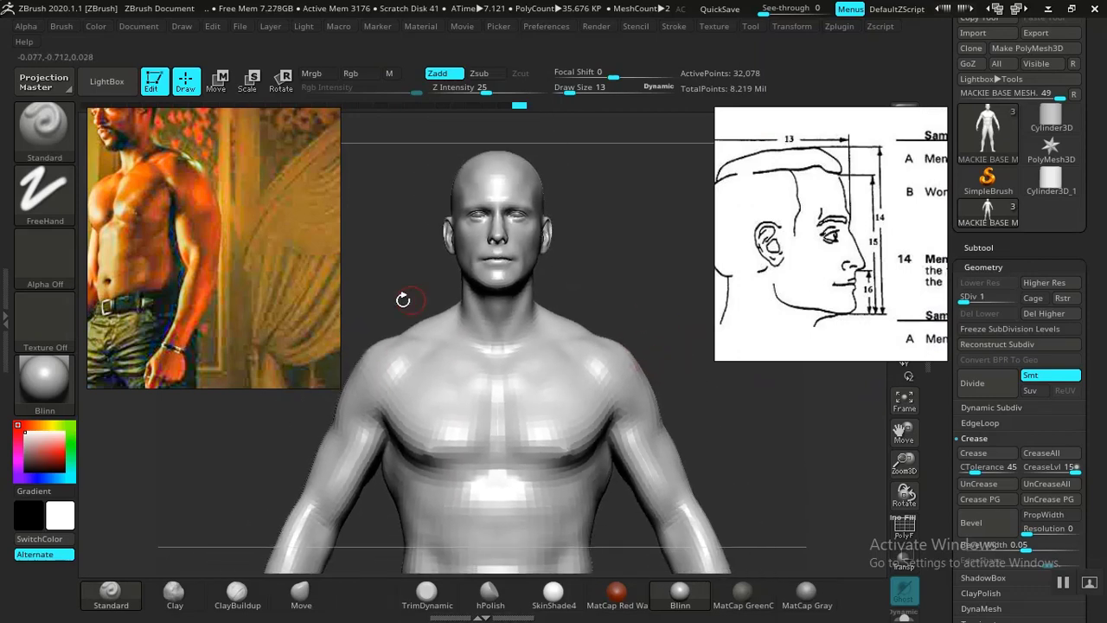
drag(264, 318, 249, 328)
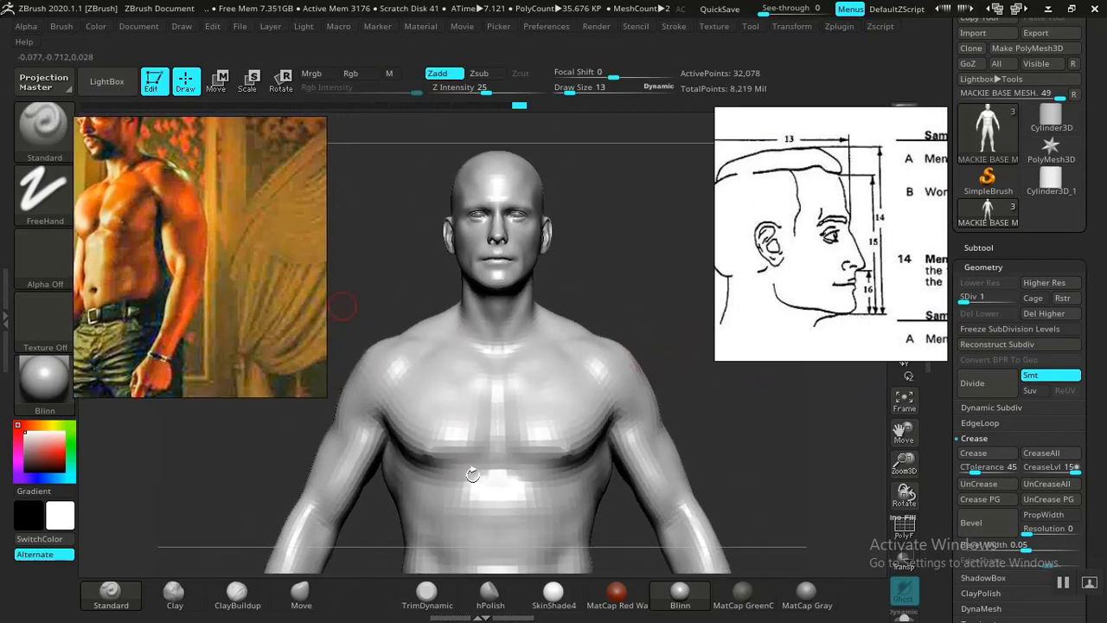
- Replace the TrimDynamic brush with DamStandard in the quick-access brush set, moving the physique photo off the brush choices
click(430, 589)
key(b)
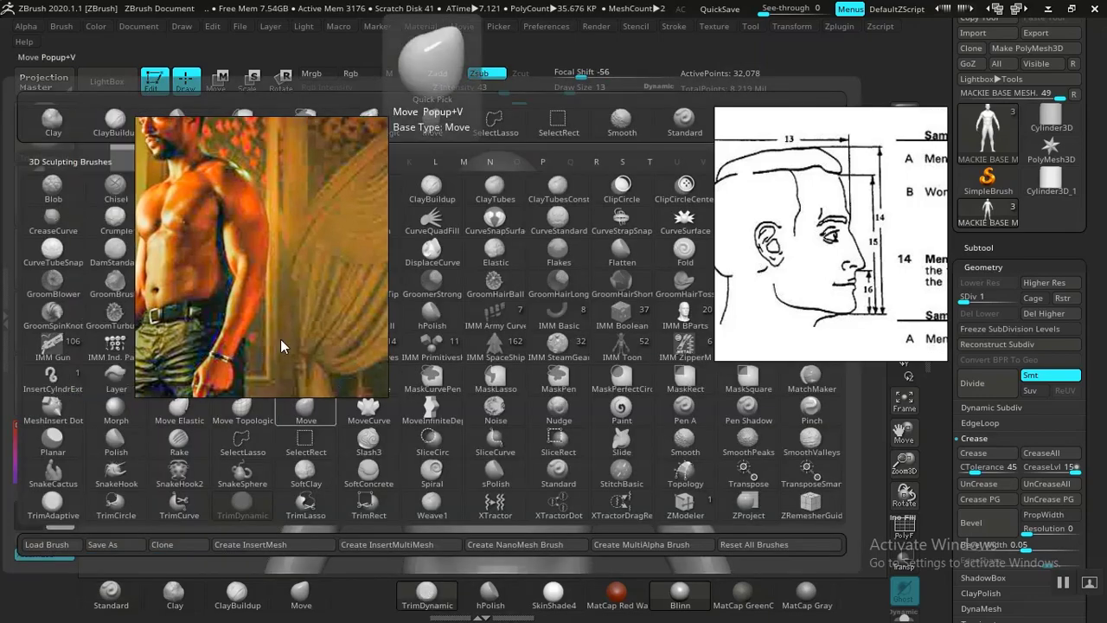
drag(281, 346, 560, 326)
click(117, 256)
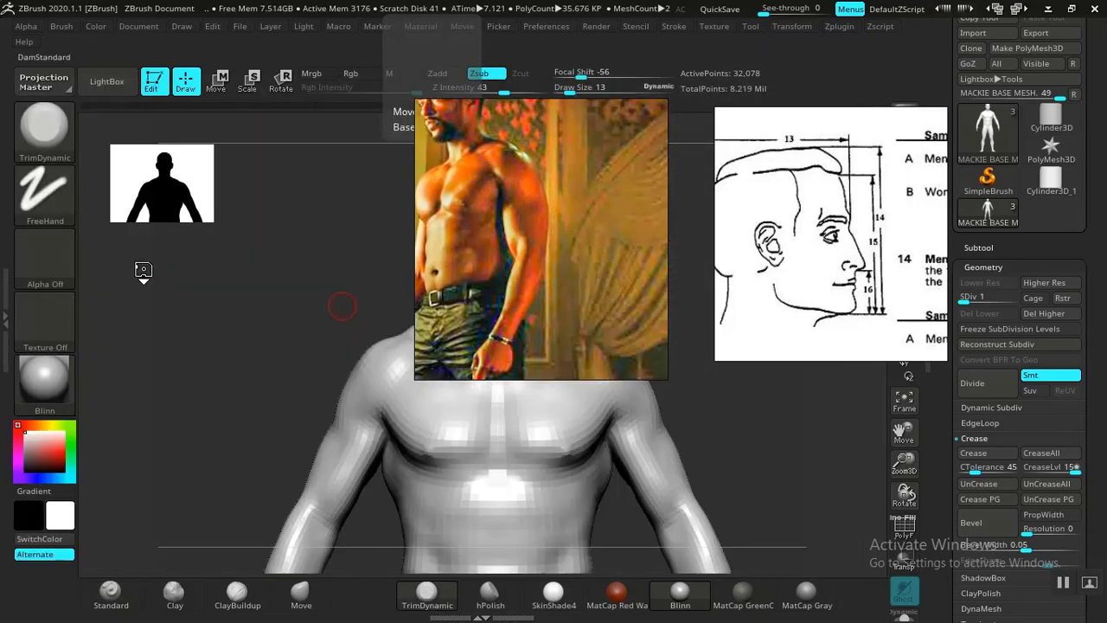
- Replace the Move brush with Move Topological and move the physique photo back beside the figure
click(300, 590)
key(b)
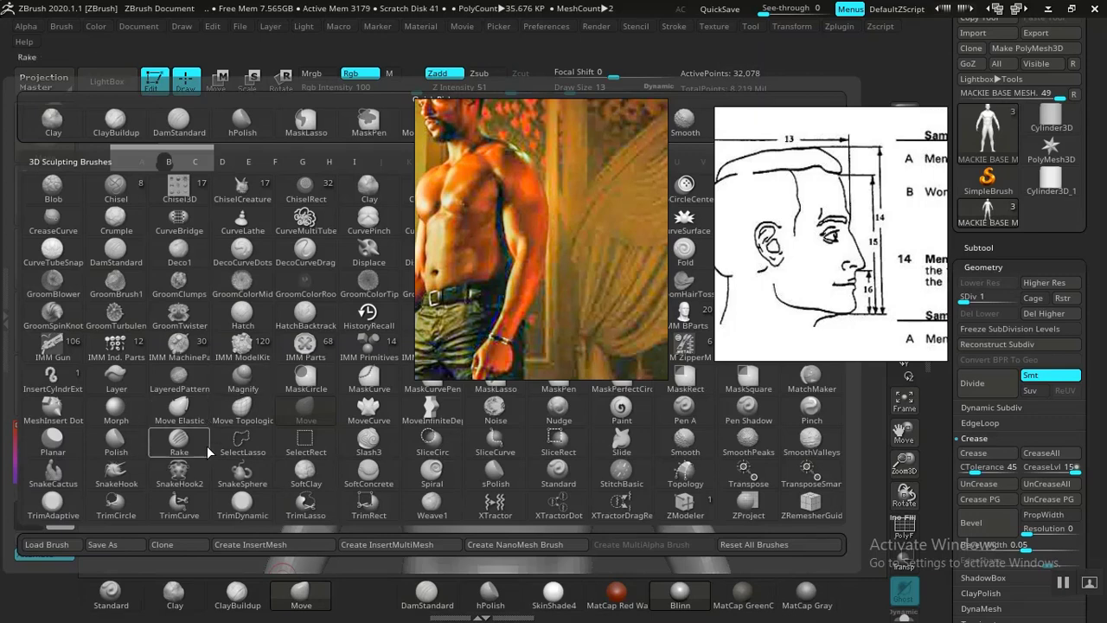
click(242, 414)
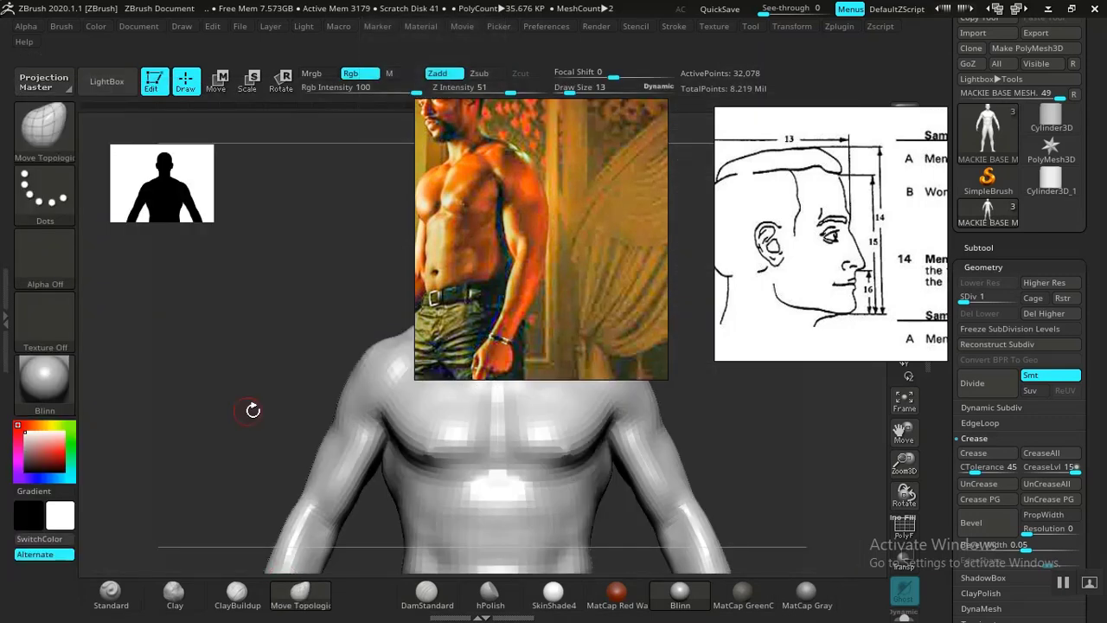
drag(468, 303, 205, 292)
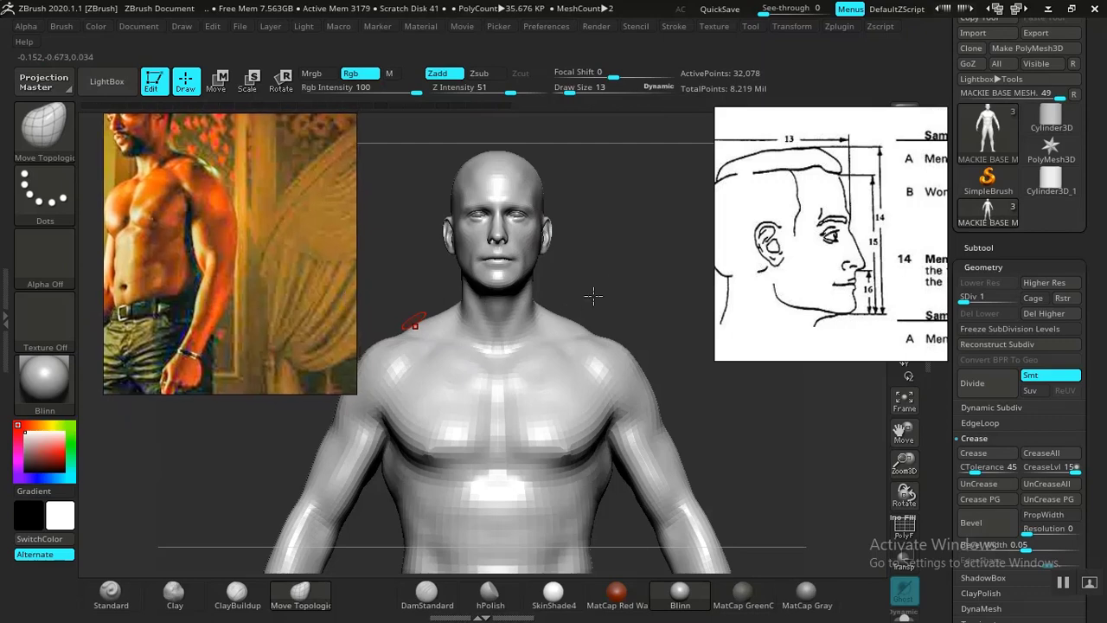
- Isolate the torso polygroup, hiding the head, arms and legs, and frame it from the front beside the physique photo
drag(594, 295, 606, 291)
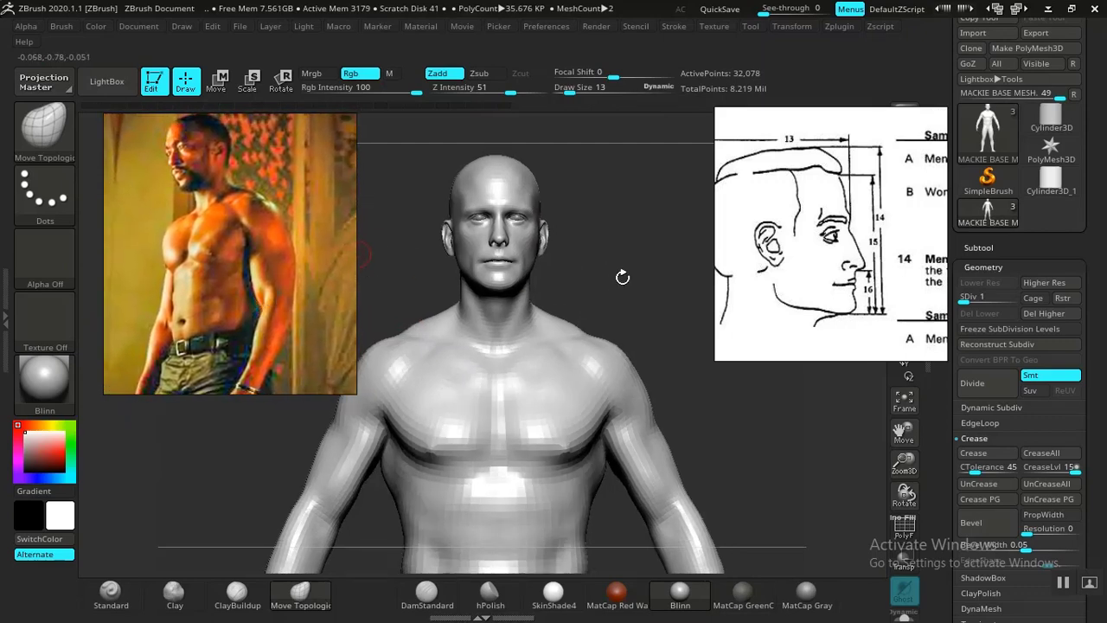
mouse_move(624, 277)
mouse_down()
mouse_move(603, 276)
mouse_move(634, 273)
mouse_move(634, 244)
mouse_up()
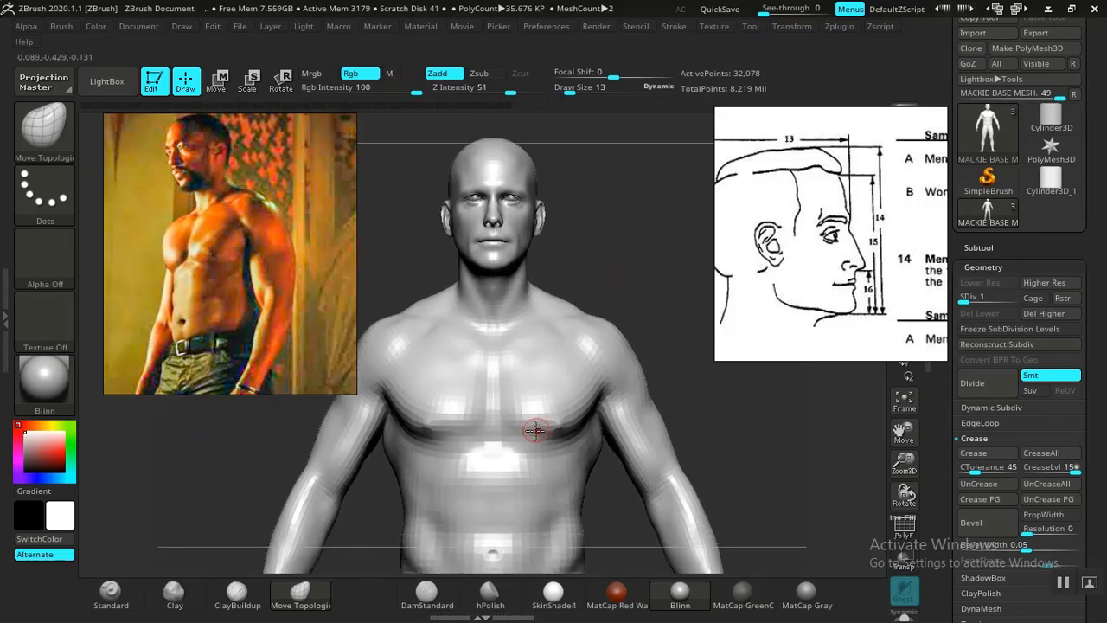
key(ctrl+shift)
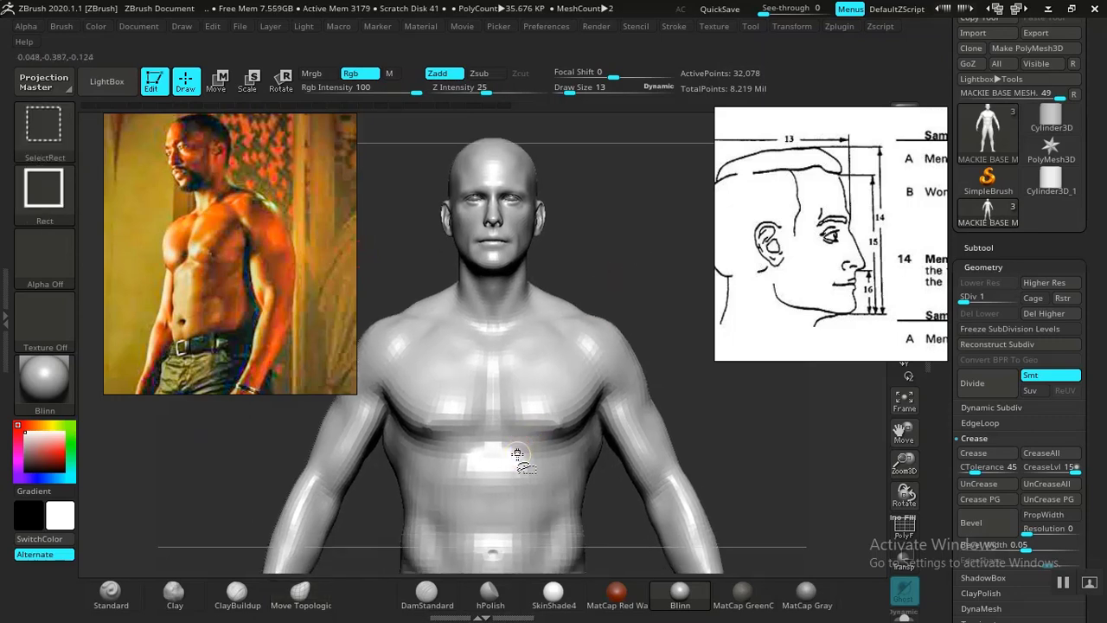
ctrl+shift+click(518, 446)
mouse_move(669, 437)
alt+mouse_down()
mouse_move(653, 430)
mouse_move(655, 336)
mouse_move(665, 403)
mouse_move(675, 385)
alt+mouse_up()
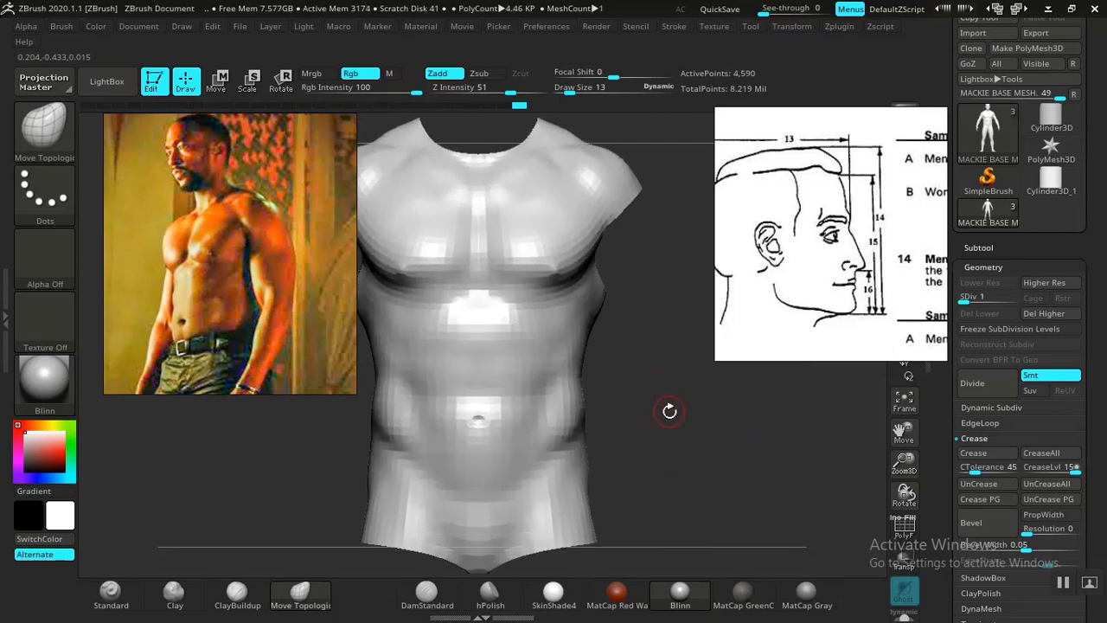
alt+drag(651, 424, 568, 403)
drag(457, 383, 515, 400)
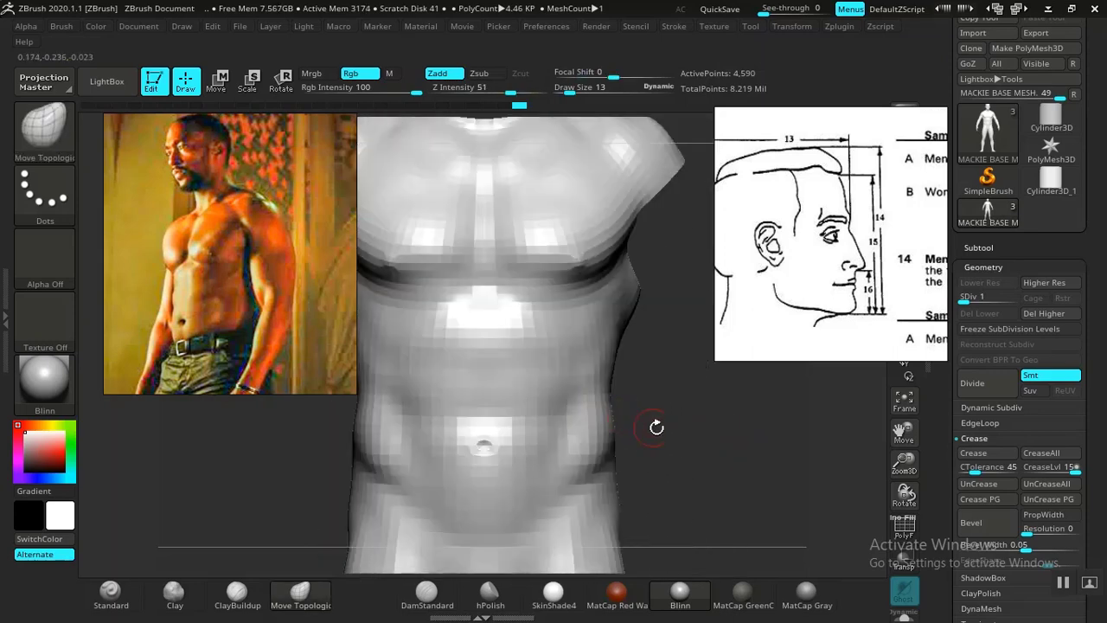
mouse_move(655, 427)
alt+mouse_down()
mouse_move(680, 427)
mouse_move(655, 421)
alt+mouse_up()
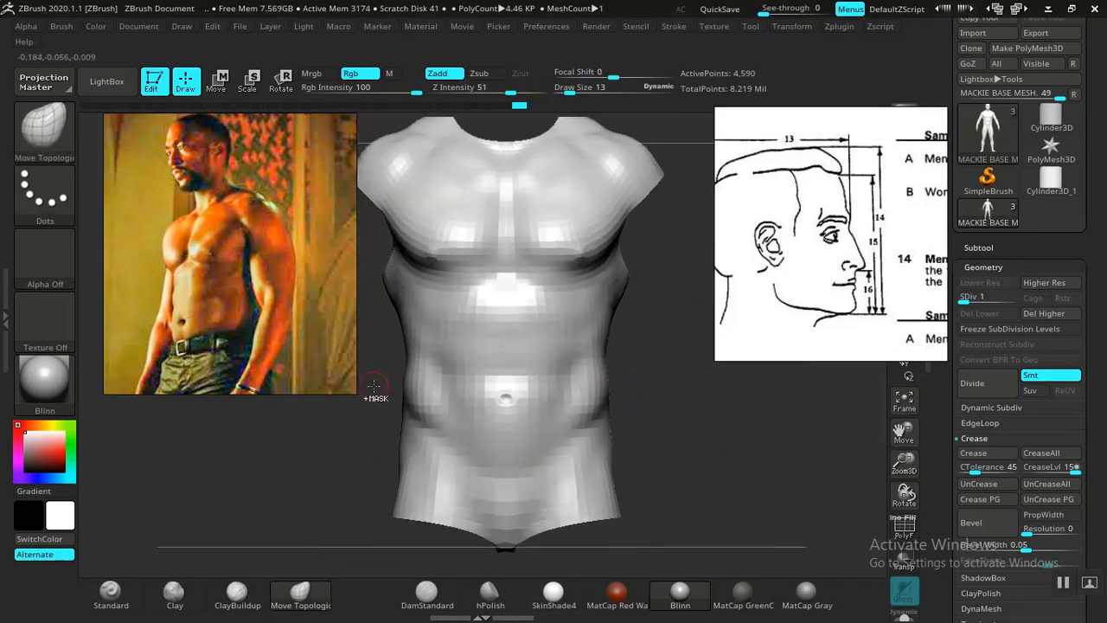
- Set the masking brush to MaskLasso and move the physique photo back up beside the torso
ctrl+click(54, 141)
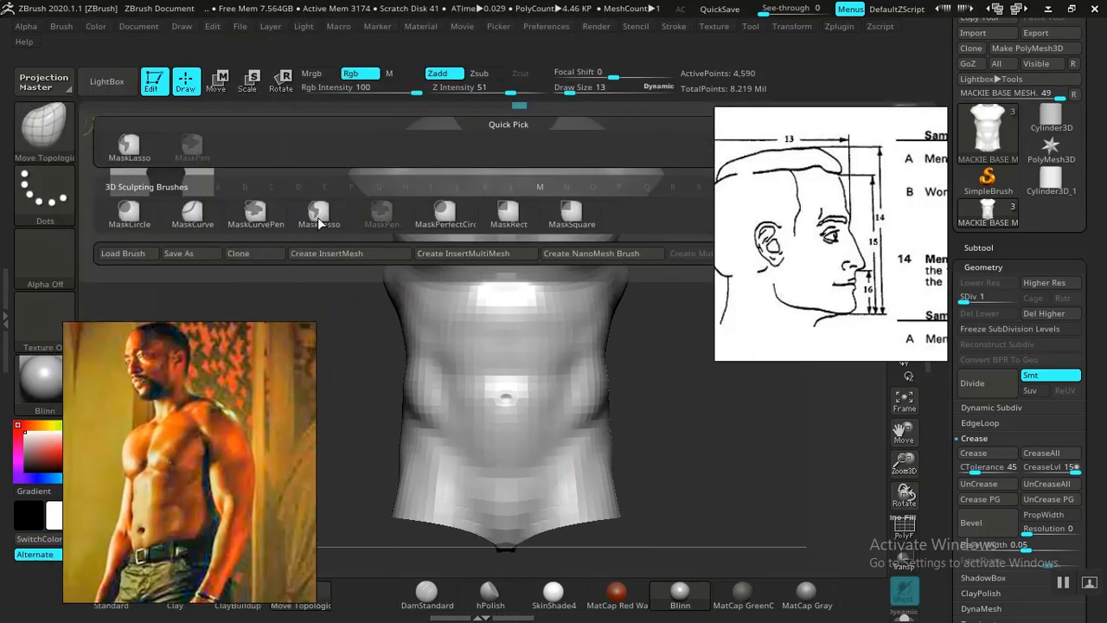
click(317, 217)
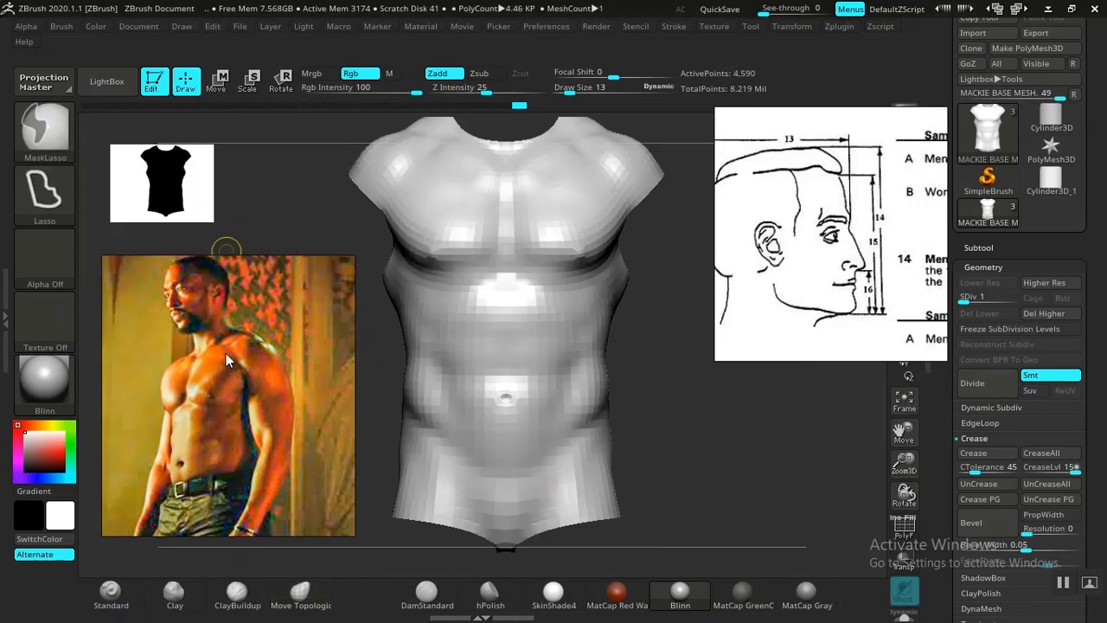
mouse_move(225, 343)
mouse_down()
mouse_move(235, 219)
mouse_move(224, 314)
mouse_up()
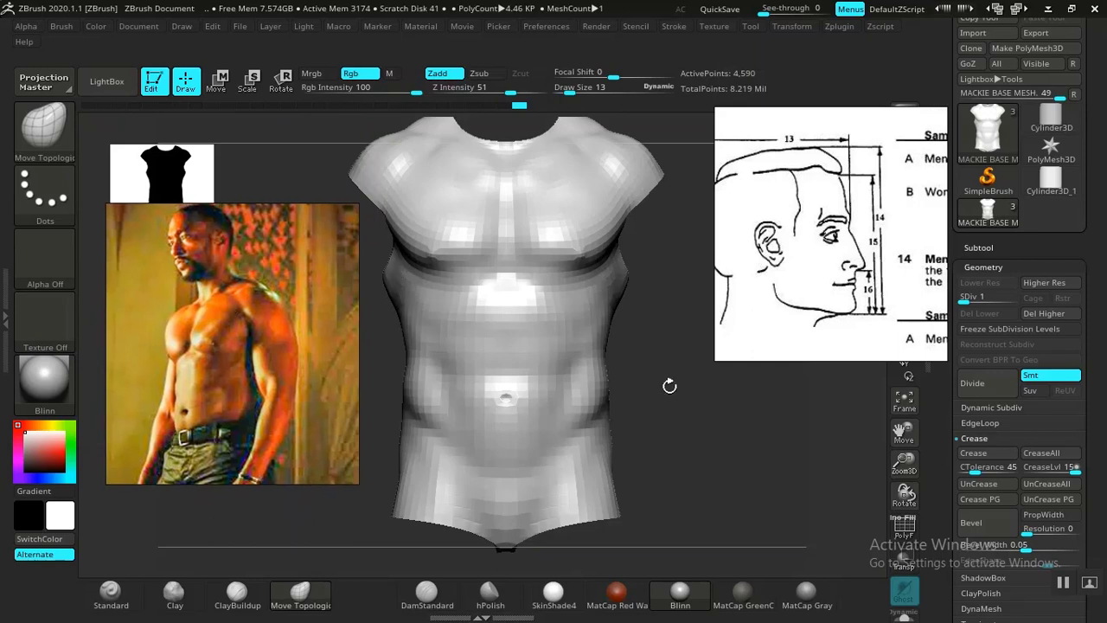
mouse_move(670, 386)
mouse_down()
mouse_move(701, 386)
mouse_move(692, 423)
mouse_move(713, 444)
mouse_move(621, 403)
mouse_move(576, 465)
mouse_move(523, 457)
mouse_move(599, 328)
mouse_up()
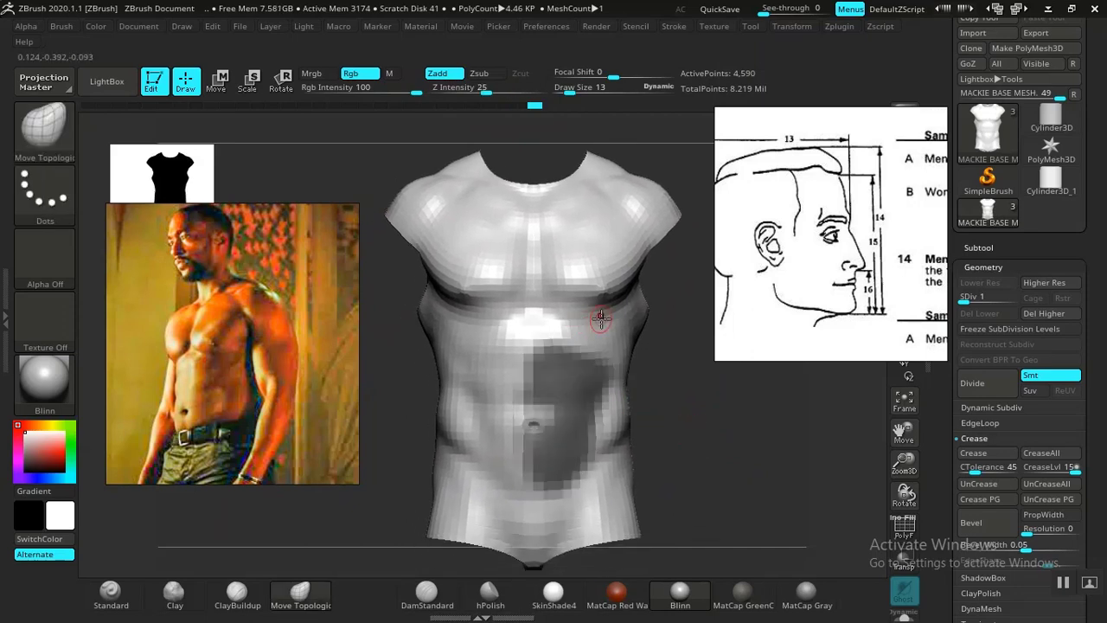
key(ctrl+z)
key(ctrl)
key(ctrl)
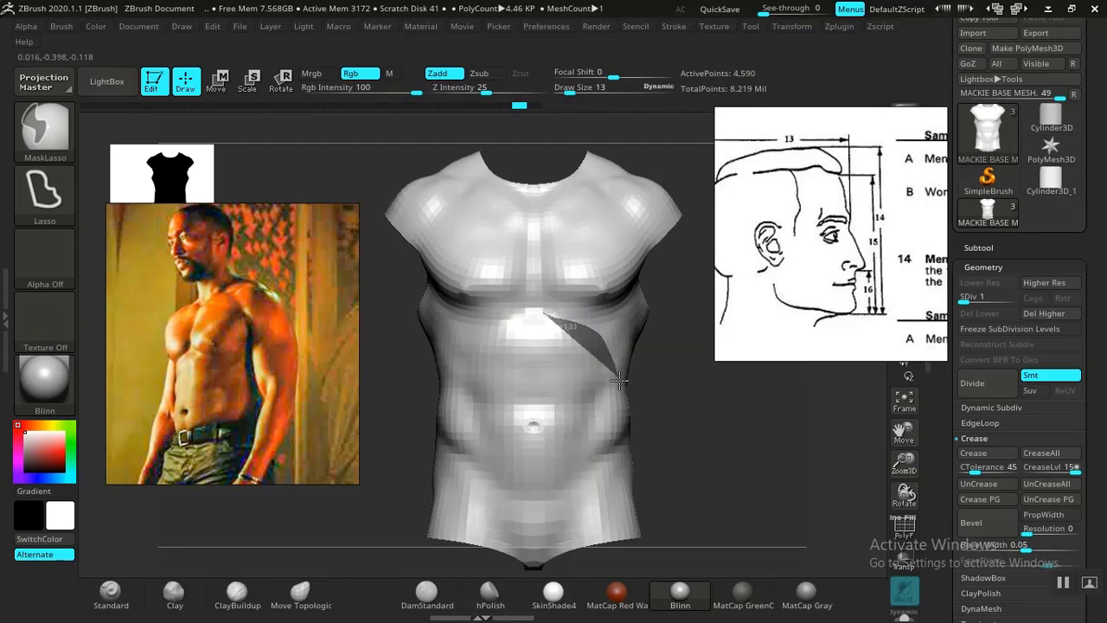
ctrl+drag(619, 379, 600, 366)
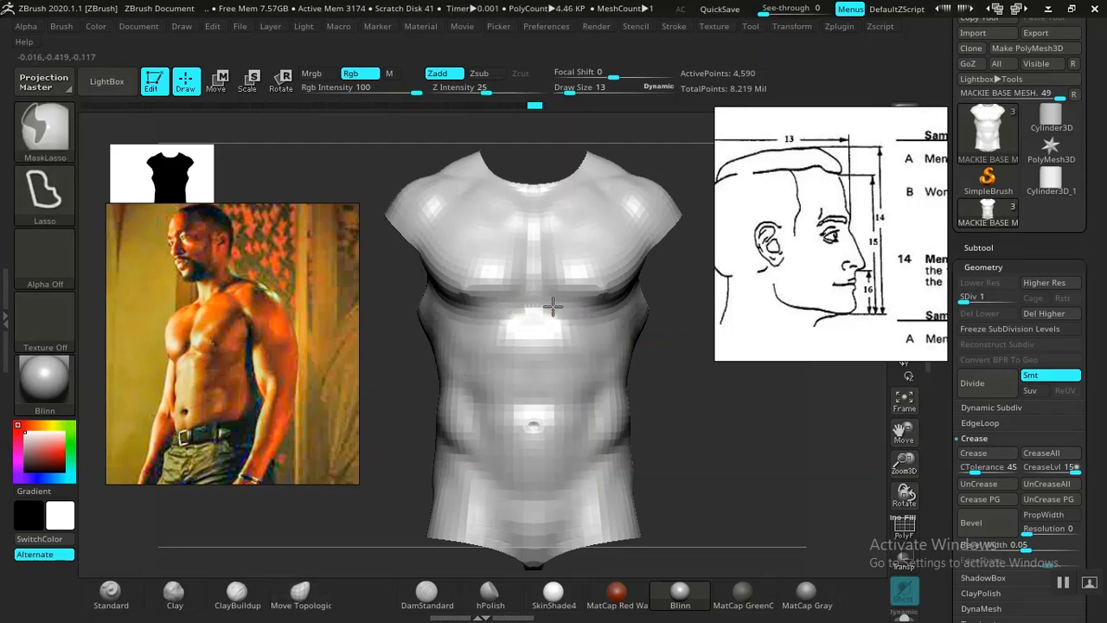
mouse_move(616, 381)
ctrl+mouse_down()
mouse_move(605, 452)
mouse_move(569, 508)
mouse_move(484, 519)
mouse_move(529, 308)
ctrl+mouse_up()
drag(729, 428, 692, 431)
key(ctrl)
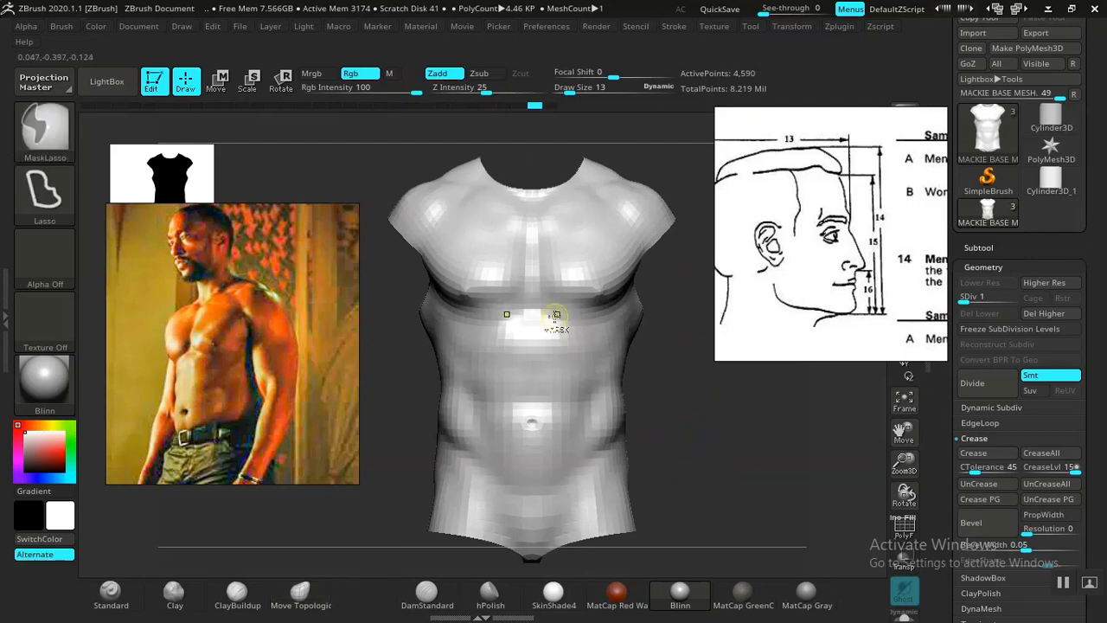
ctrl+drag(567, 326, 588, 334)
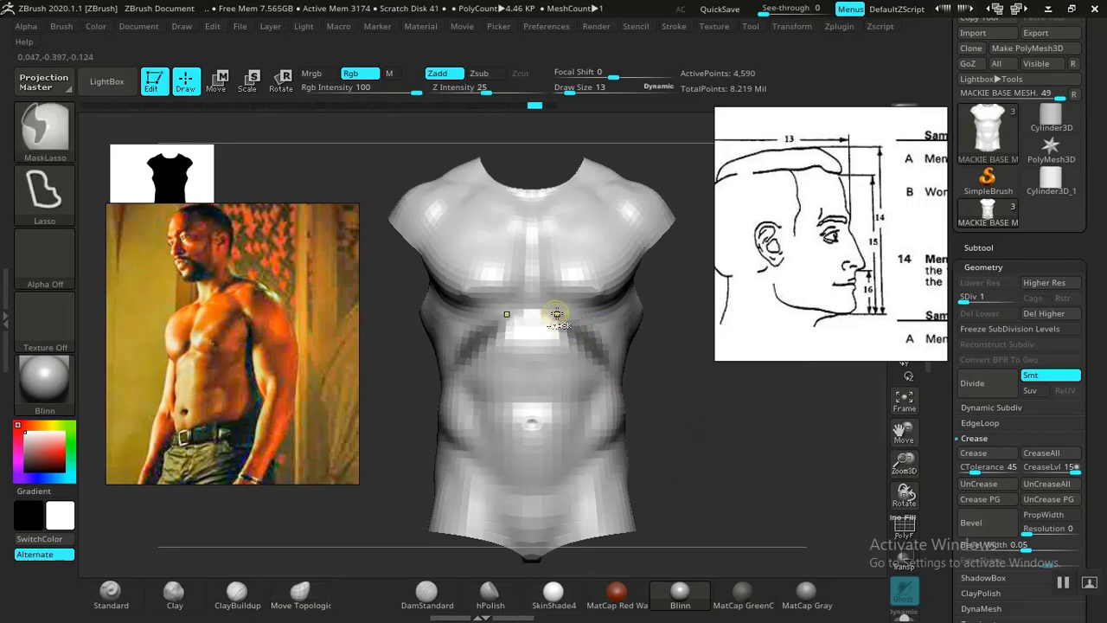
ctrl+drag(656, 355, 648, 375)
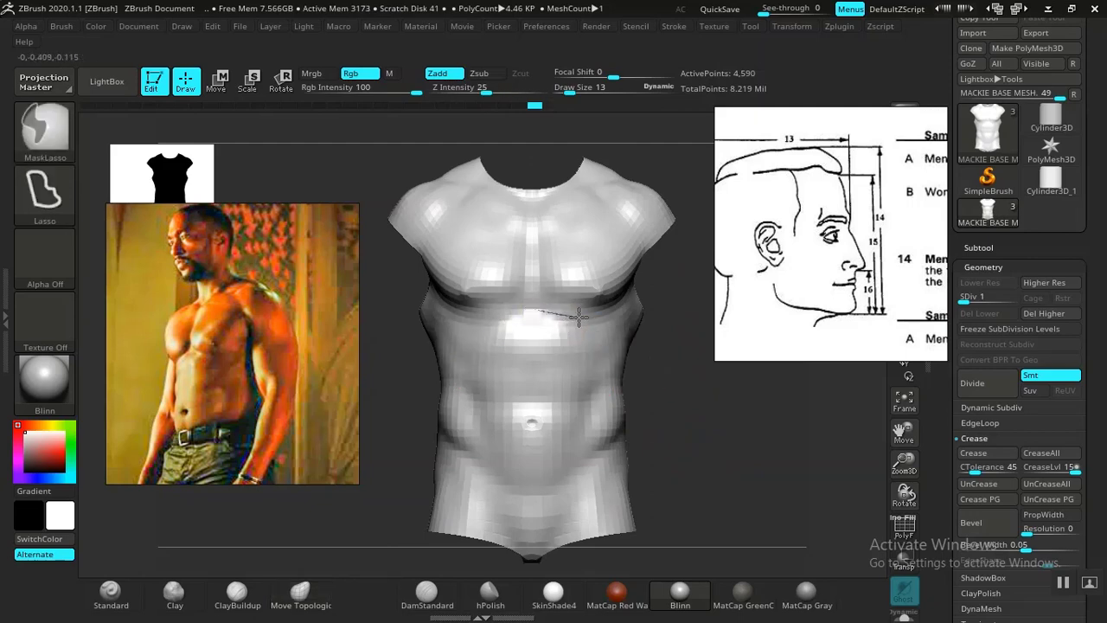
- Lasso-mask the abdominal wall symmetrically from below the chest to the pelvis, correcting the mask's upper edge under the pectorals
mouse_move(598, 367)
ctrl+mouse_down()
mouse_move(595, 444)
mouse_move(567, 523)
mouse_move(528, 517)
mouse_move(511, 444)
ctrl+mouse_up()
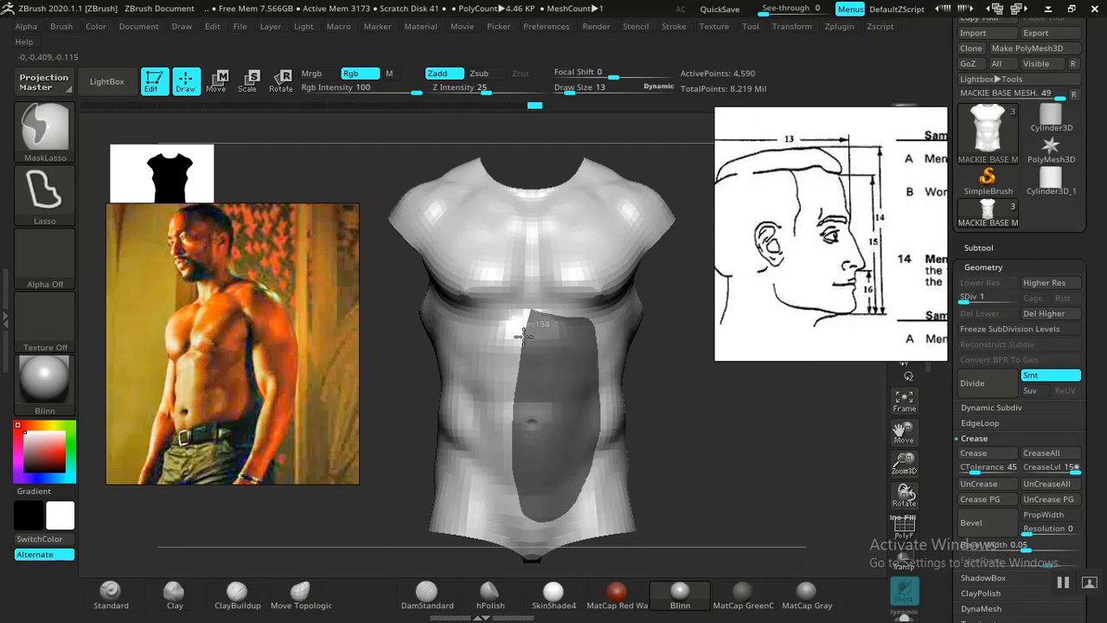
ctrl+drag(534, 315, 538, 317)
mouse_move(706, 413)
alt+mouse_down()
mouse_move(724, 459)
mouse_move(753, 433)
alt+mouse_up()
key(ctrl)
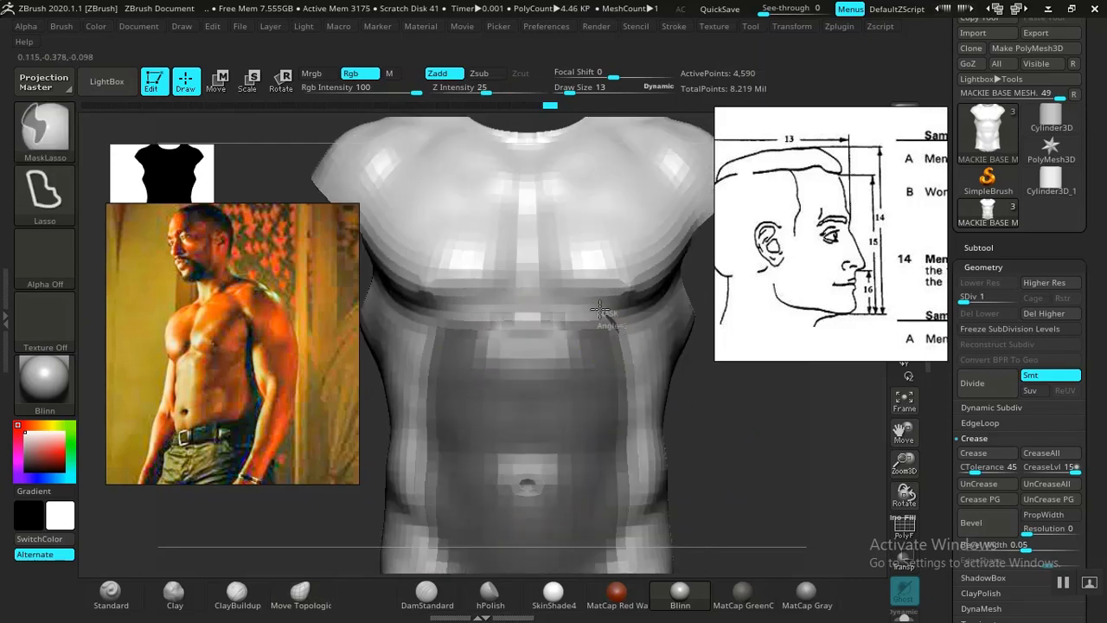
ctrl+drag(555, 292, 588, 377)
- Soften the edge of the abdominal mask and invert it so only the abdominal wall can be sculpted
mouse_move(756, 454)
alt+mouse_down()
mouse_move(717, 395)
mouse_move(725, 435)
mouse_move(602, 410)
alt+mouse_up()
ctrl+click(585, 398)
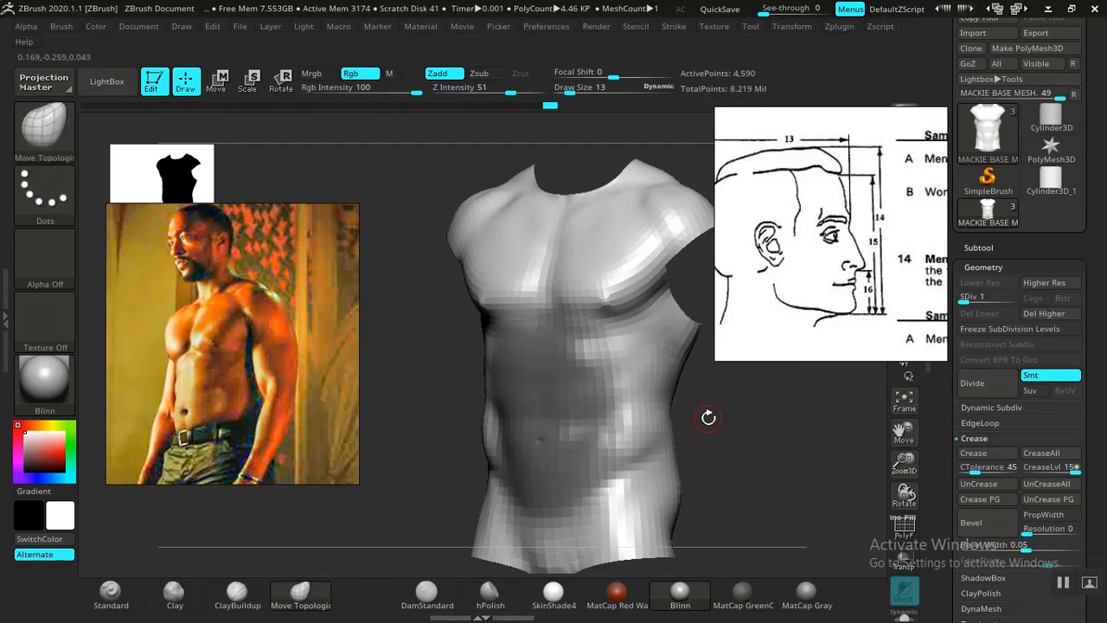
ctrl+click(737, 417)
- Shape the unmasked abdominal wall from a three-quarter view using Move Topological at draw size 58
mouse_move(736, 417)
mouse_down()
mouse_move(694, 415)
mouse_move(713, 413)
mouse_move(705, 407)
mouse_up()
key(space)
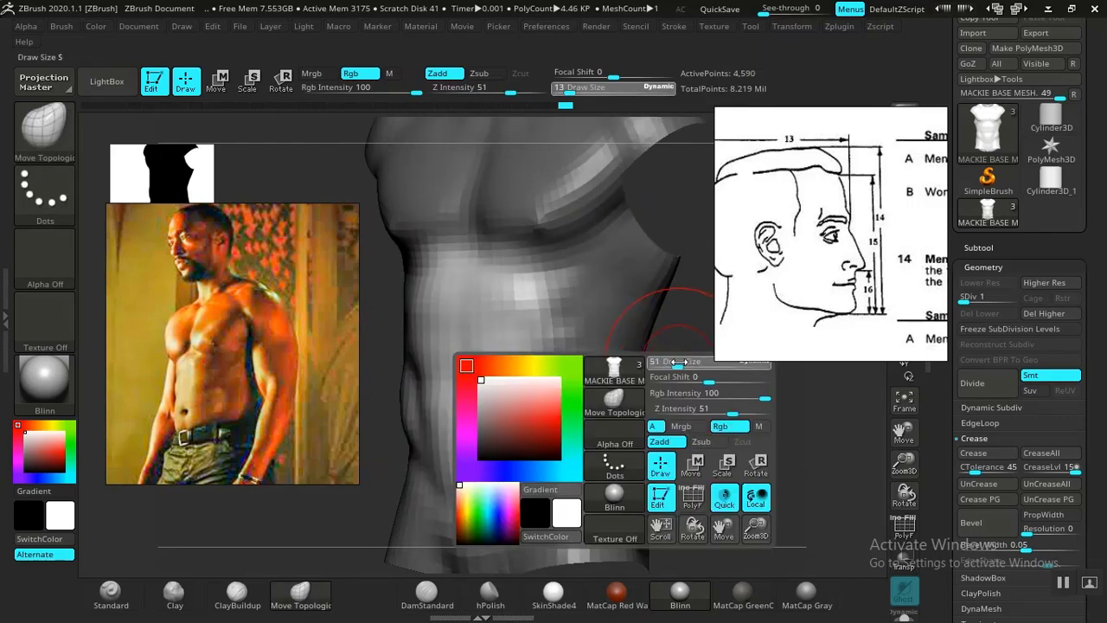
drag(681, 362, 675, 362)
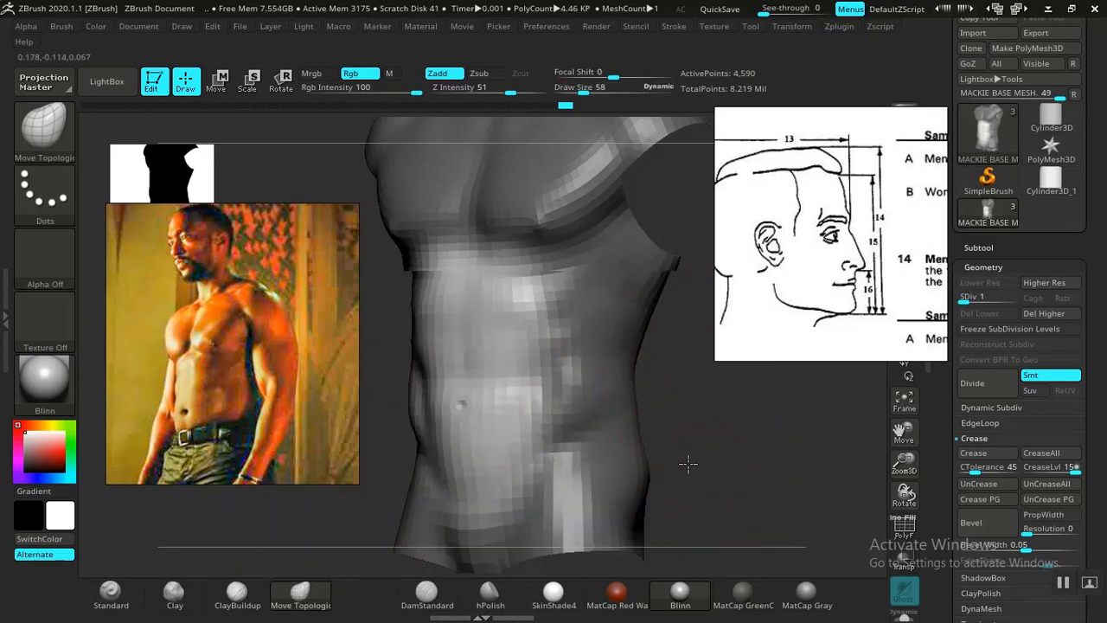
- Raise the draw size to 73 and pull the front of the abdomen outward in the side profile
drag(686, 462, 551, 405)
key(space)
drag(497, 363, 503, 362)
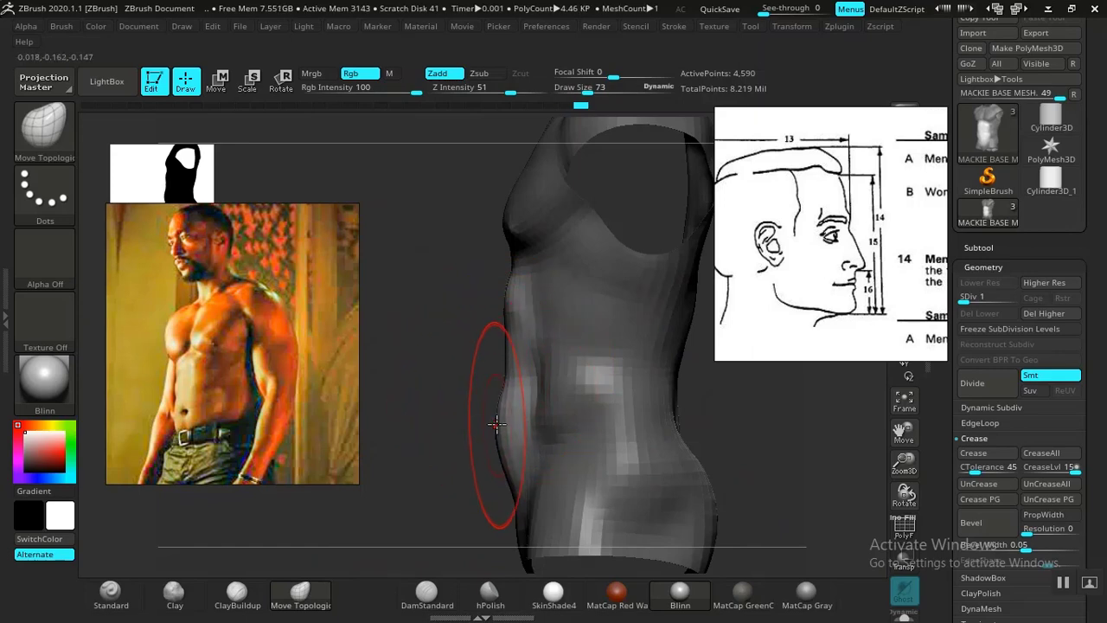
mouse_move(507, 341)
mouse_down()
mouse_move(498, 327)
mouse_move(477, 339)
mouse_up()
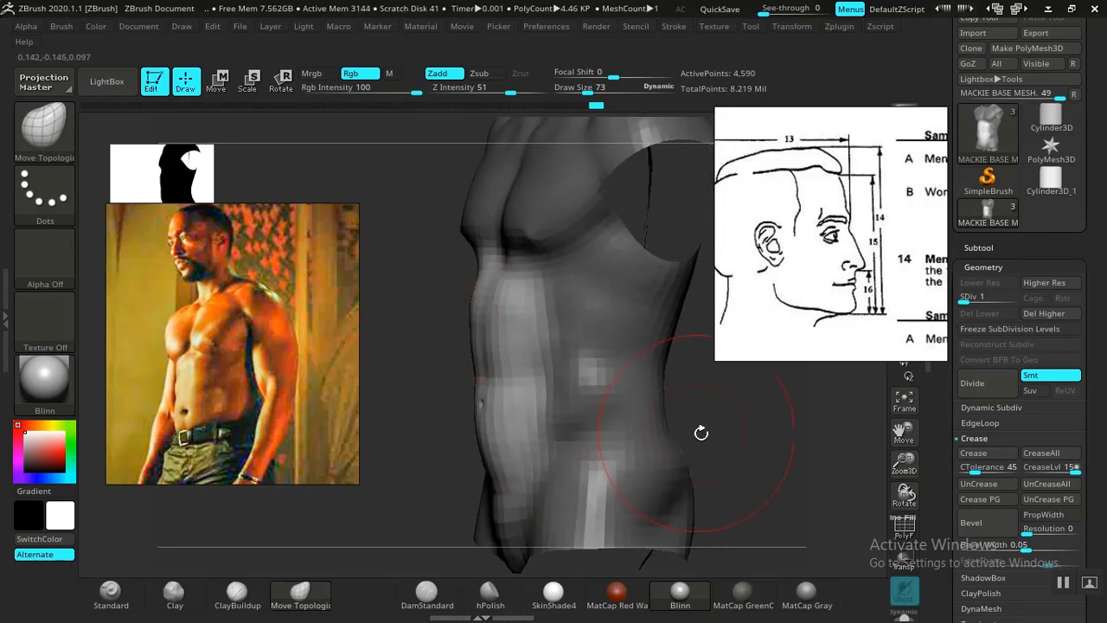
mouse_move(704, 432)
mouse_down()
mouse_move(773, 425)
mouse_move(710, 461)
mouse_move(724, 459)
mouse_move(692, 453)
mouse_move(663, 464)
mouse_up()
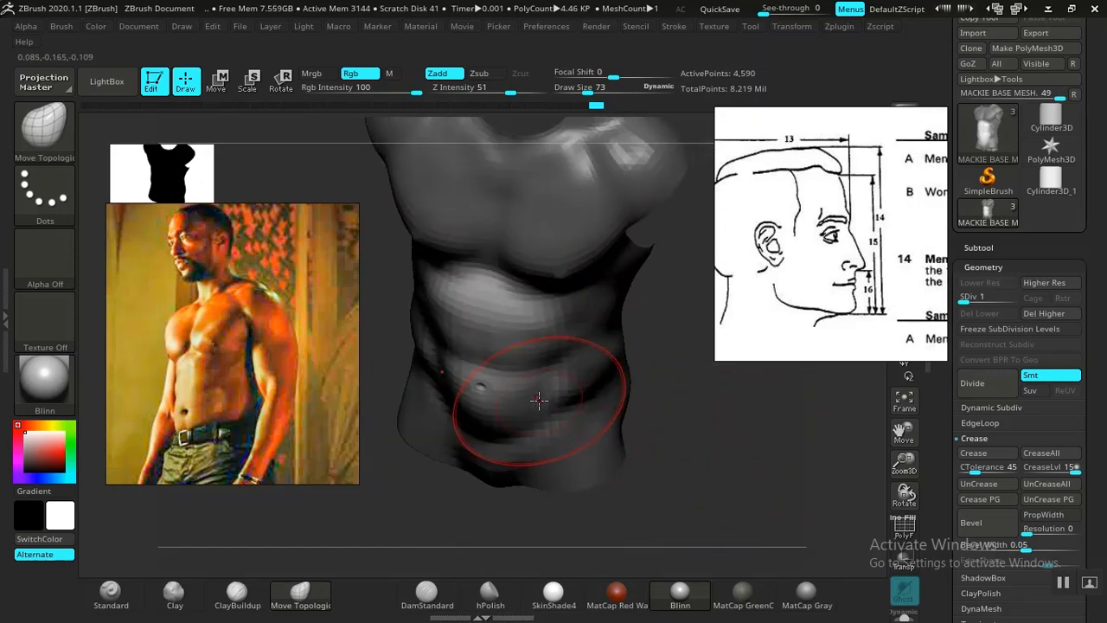
- Refine the abdominal wall with Move Topological at draw size 65 and invert the mask back onto the abdomen
key(space)
drag(540, 380, 534, 380)
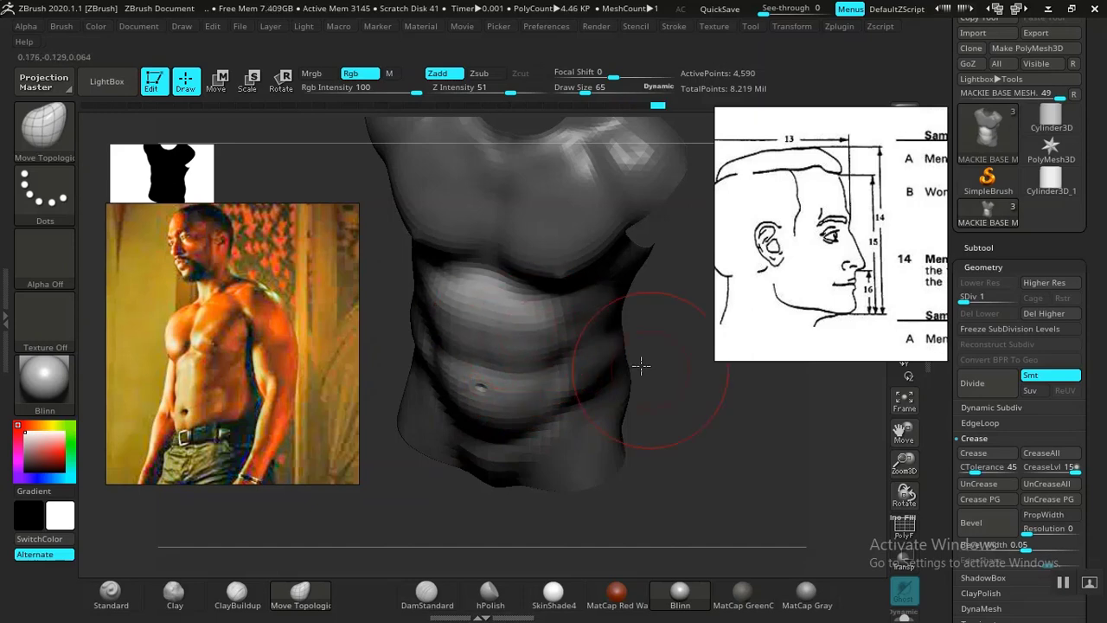
drag(641, 365, 511, 337)
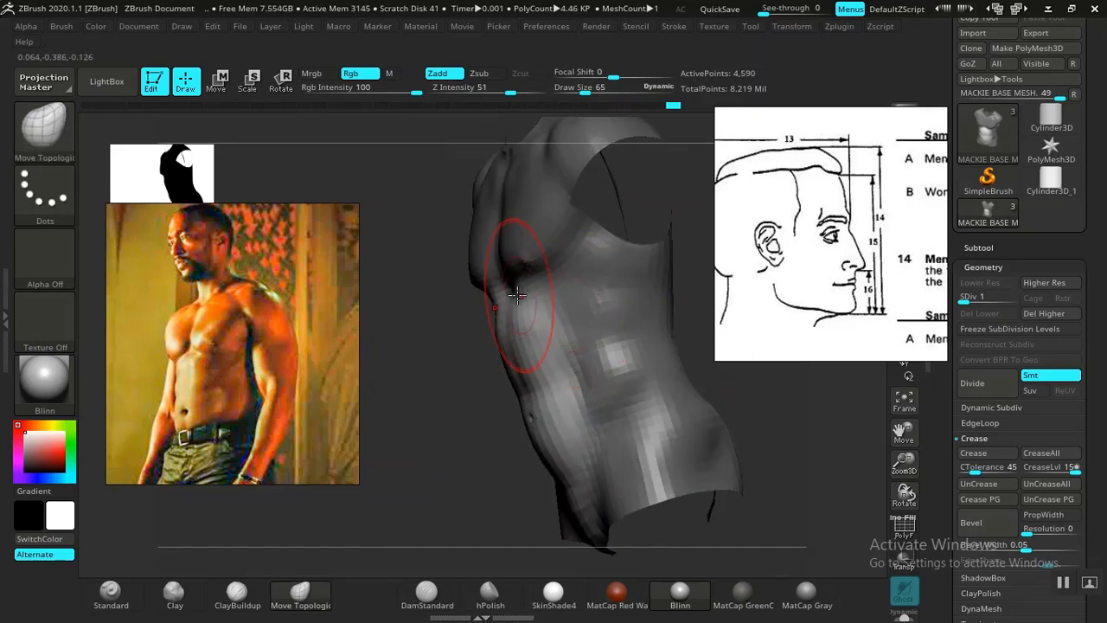
drag(723, 403, 642, 367)
mouse_move(688, 399)
mouse_down()
mouse_move(646, 402)
mouse_move(623, 440)
mouse_move(675, 427)
mouse_move(699, 462)
mouse_move(672, 423)
mouse_move(686, 426)
mouse_move(672, 424)
mouse_move(682, 435)
mouse_move(686, 406)
mouse_move(633, 388)
mouse_up()
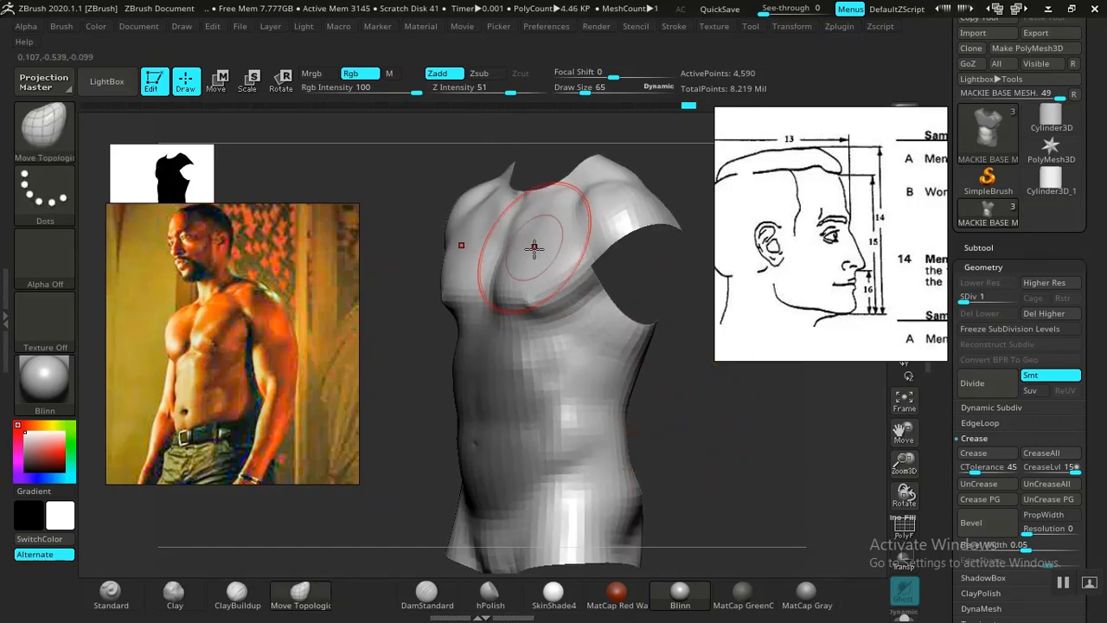
- Switch to the Clay brush and clear the mask from the torso, keeping a three-quarter view
click(177, 602)
mouse_move(425, 420)
alt+mouse_down()
mouse_move(420, 462)
mouse_move(452, 472)
alt+mouse_up()
mouse_move(718, 450)
ctrl+right_down()
mouse_move(701, 464)
mouse_move(685, 435)
mouse_move(660, 424)
ctrl+right_up()
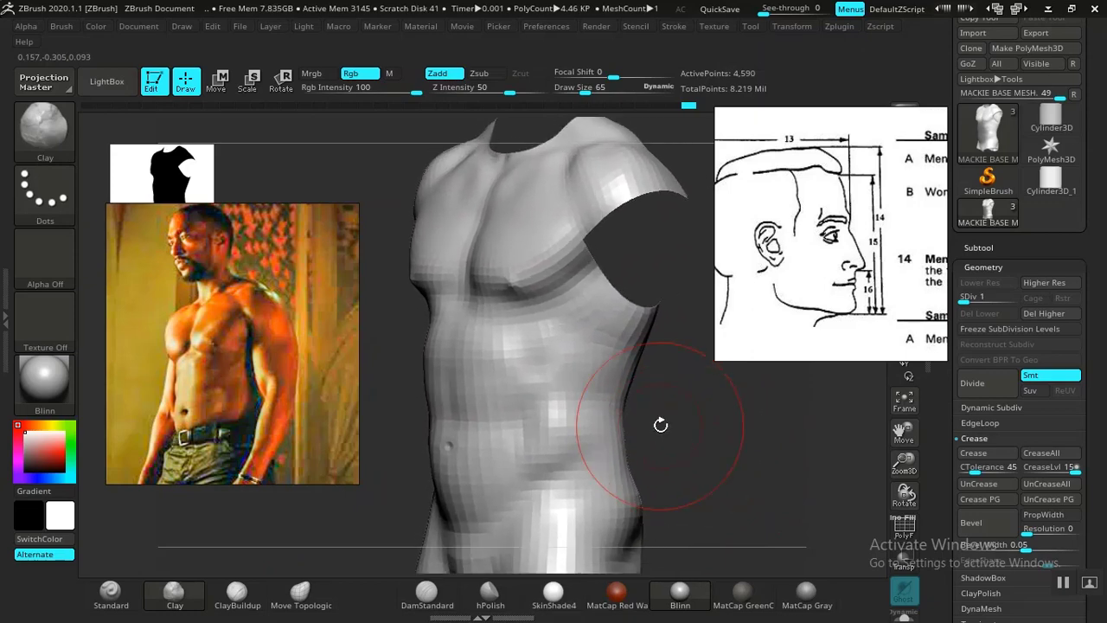
- Browse the anatomy reference board and examine the chest and shoulder muscle overlay up close
scroll(719, 257, down, 5)
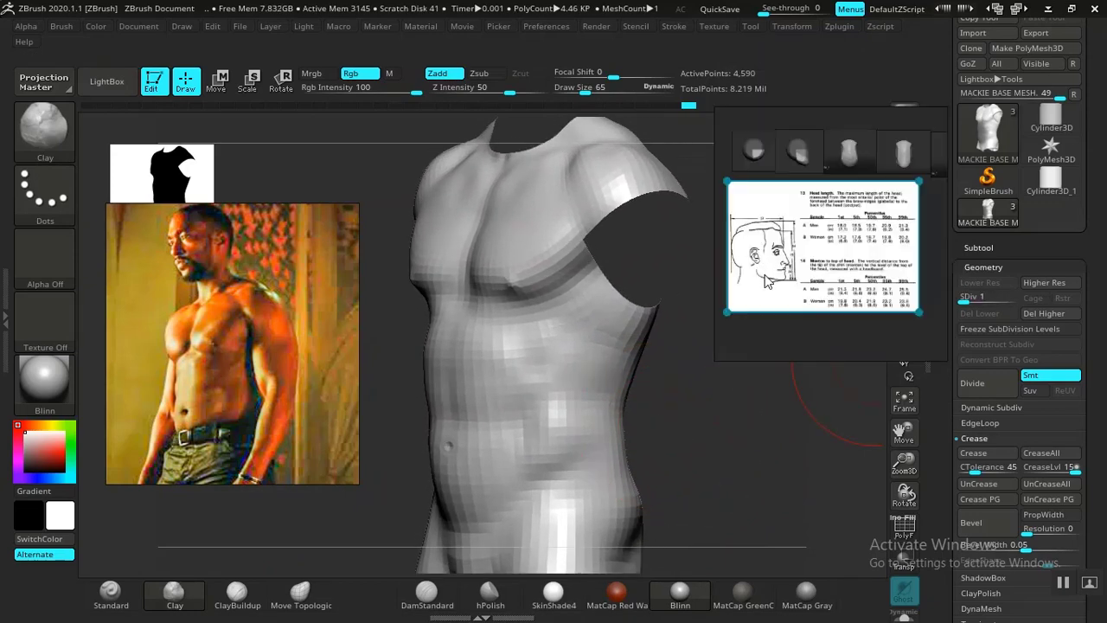
middle_drag(798, 252, 852, 253)
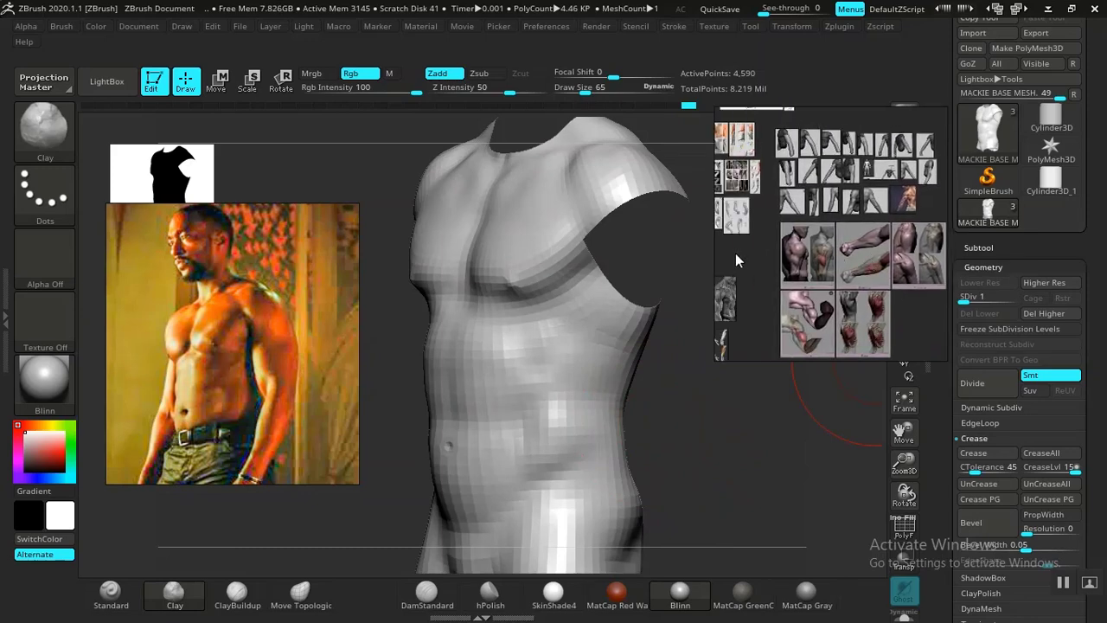
scroll(769, 250, down, 4)
middle_drag(777, 272, 688, 272)
scroll(834, 270, up, 6)
scroll(838, 274, up, 3)
scroll(805, 269, up, 4)
scroll(805, 269, up, 4)
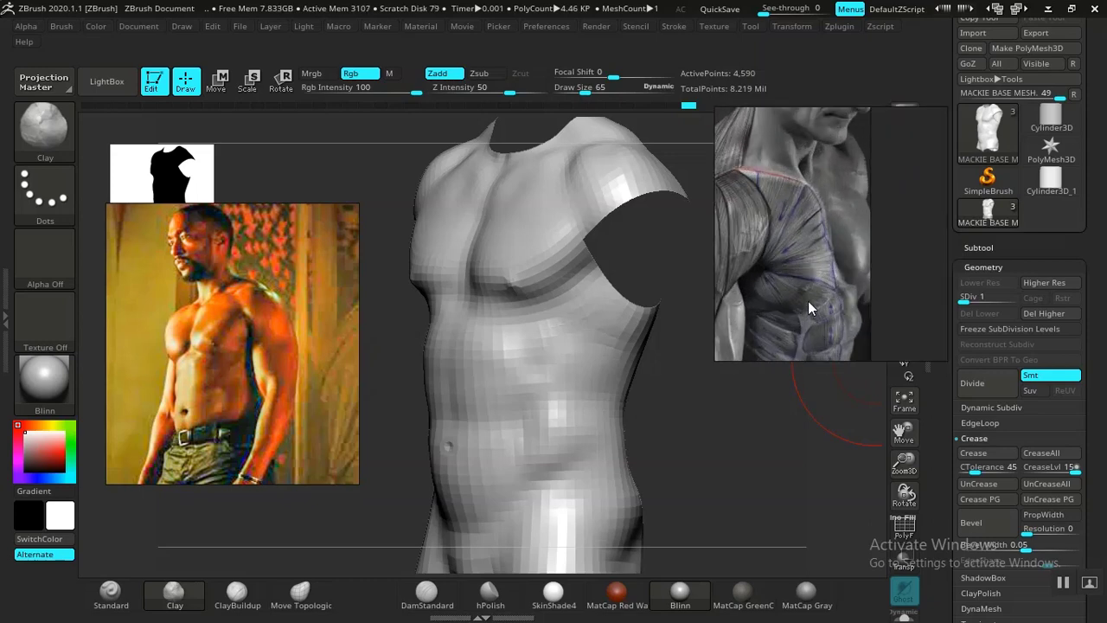
scroll(809, 303, up, 2)
scroll(809, 303, up, 3)
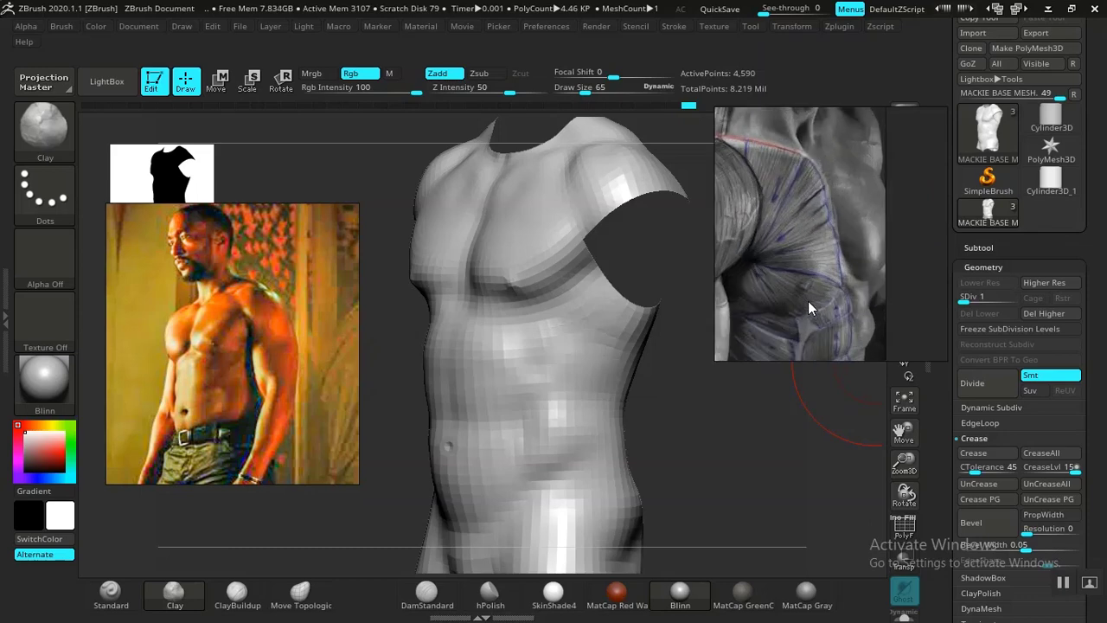
- Locate the red écorché figures on the reference board and examine the back and hip muscles up close
scroll(809, 301, down, 8)
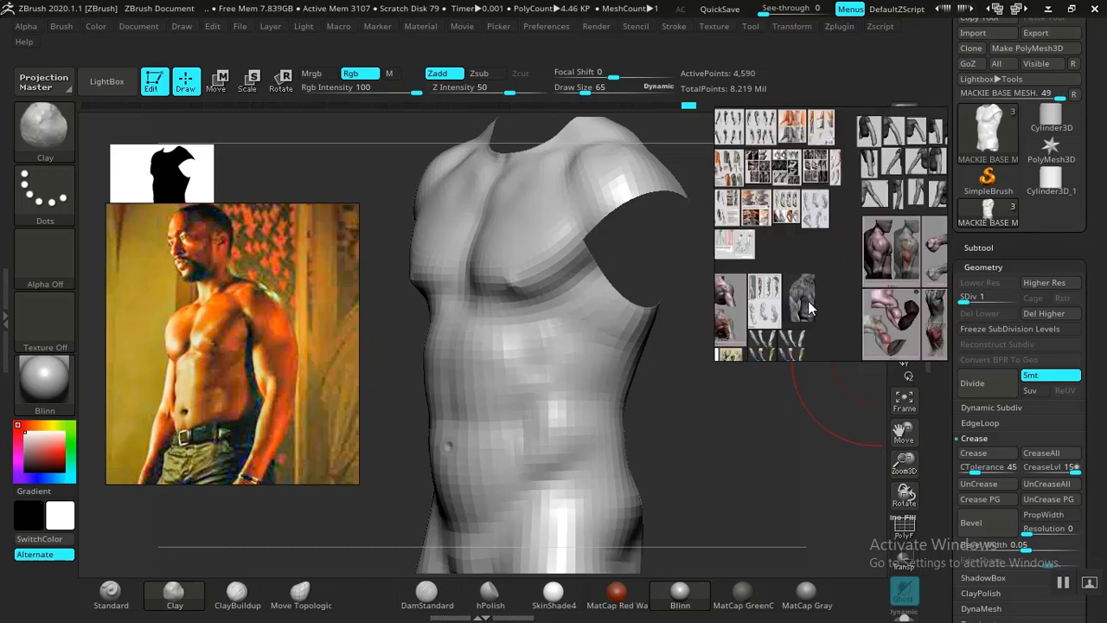
middle_drag(733, 303, 919, 302)
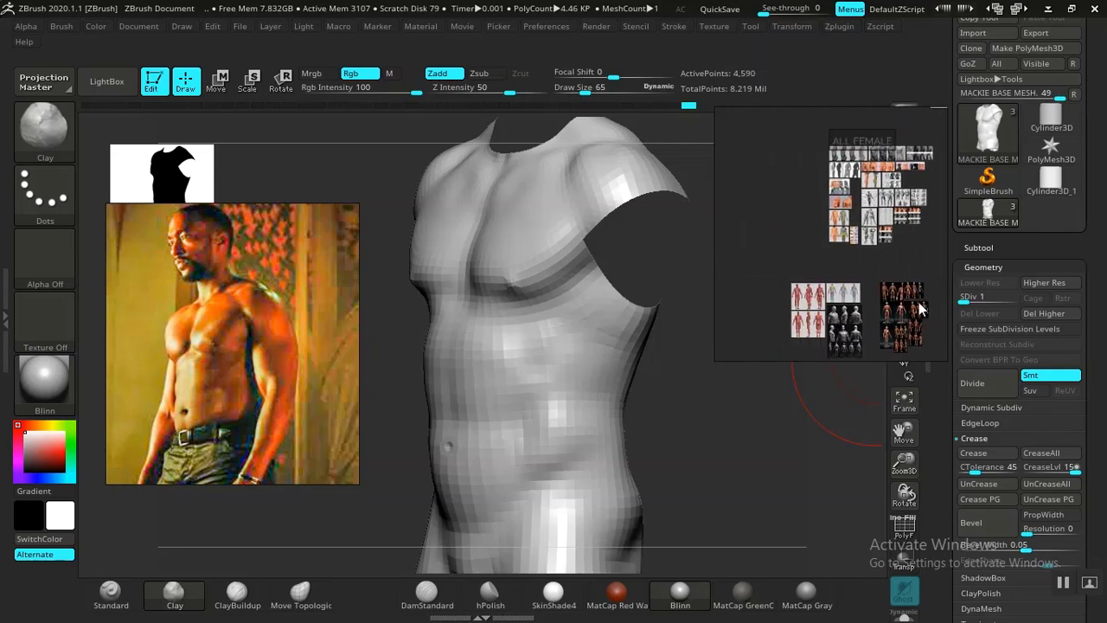
scroll(860, 294, up, 3)
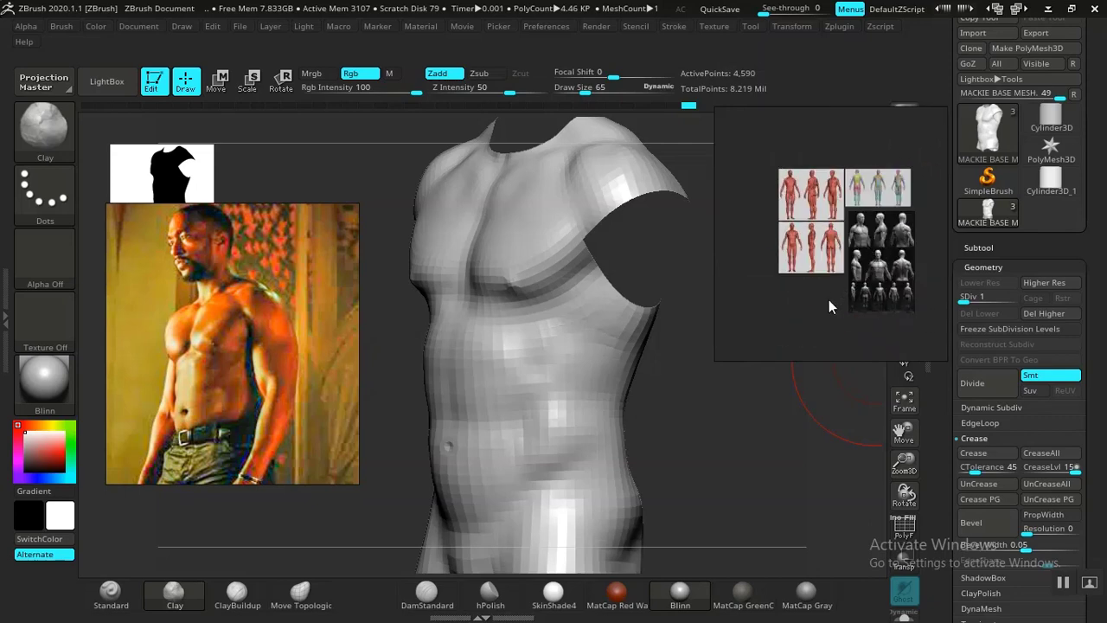
scroll(828, 299, up, 5)
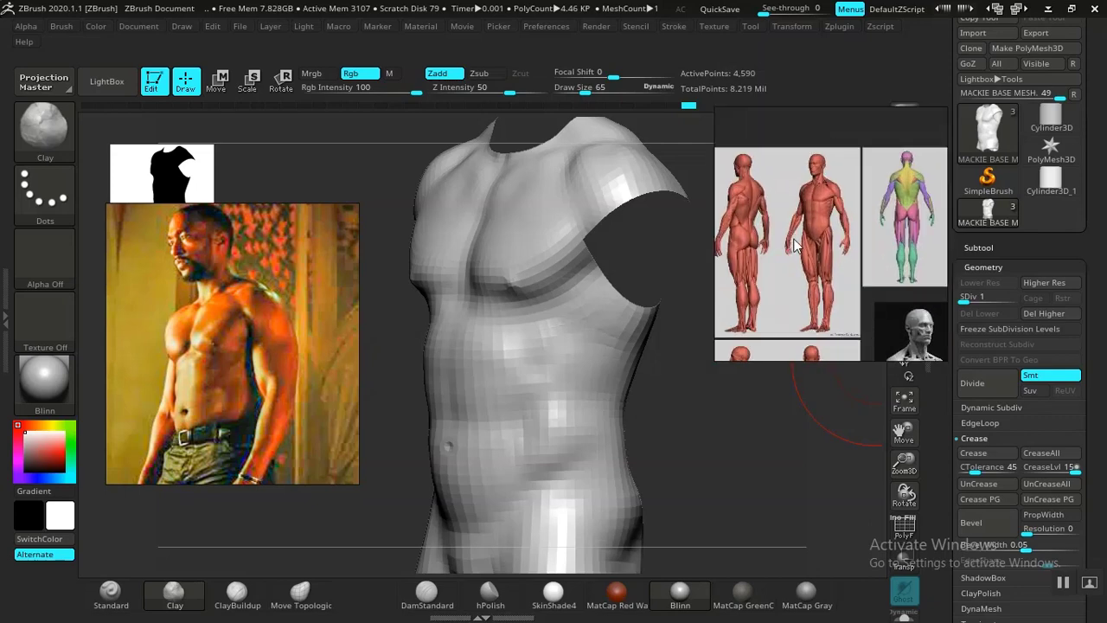
scroll(796, 246, up, 6)
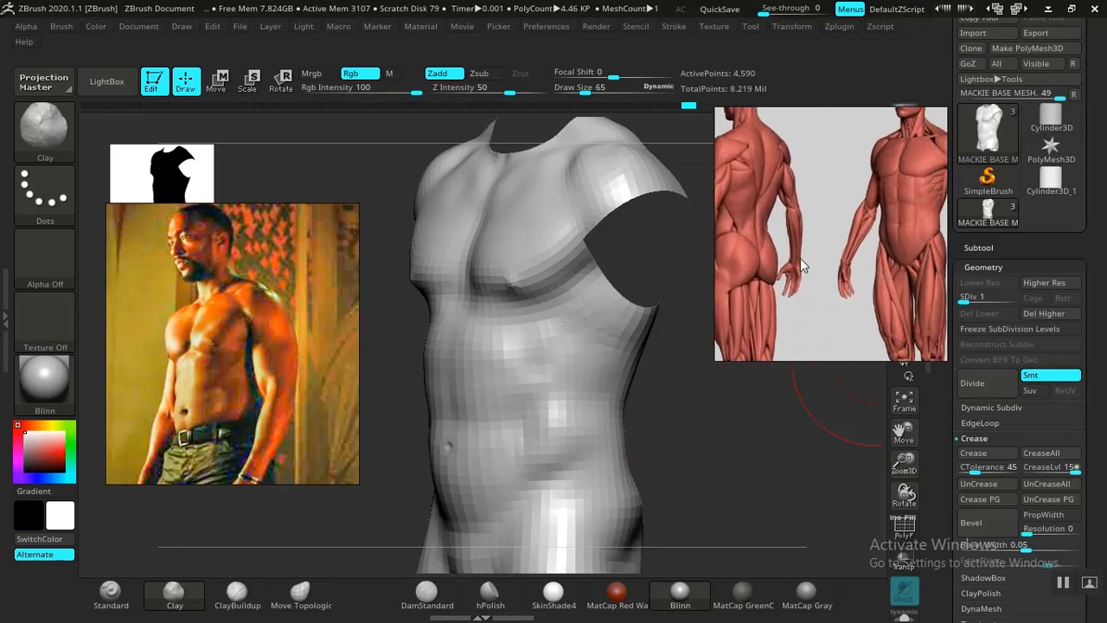
middle_drag(801, 258, 861, 252)
scroll(797, 234, up, 2)
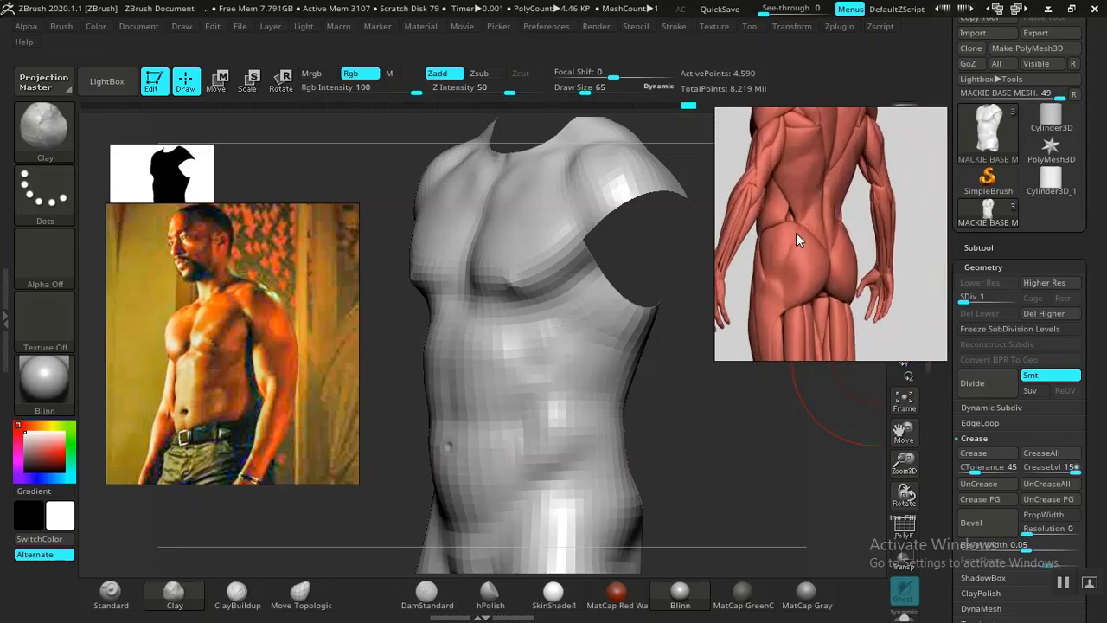
middle_drag(796, 232, 808, 285)
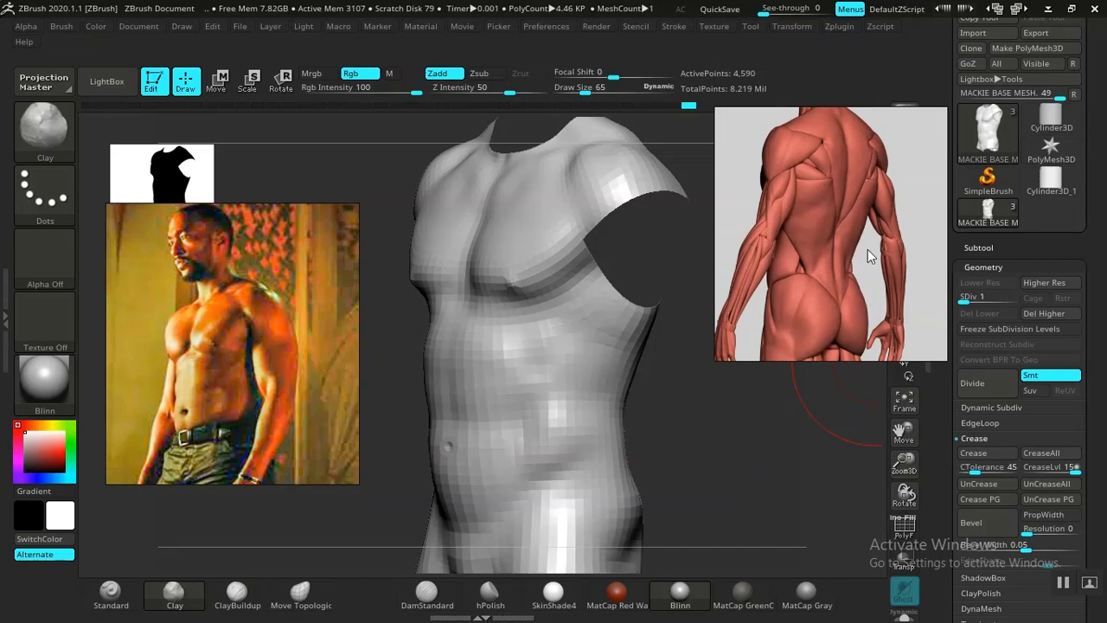
- Compare the colour-coded muscle figure with the red écorché sheet and keep the back and three-quarter front écorché figures in view
scroll(868, 250, down, 3)
mouse_move(900, 250)
middle_down()
mouse_move(736, 246)
mouse_move(836, 246)
mouse_move(769, 261)
mouse_move(846, 232)
mouse_move(914, 234)
middle_up()
scroll(824, 227, up, 4)
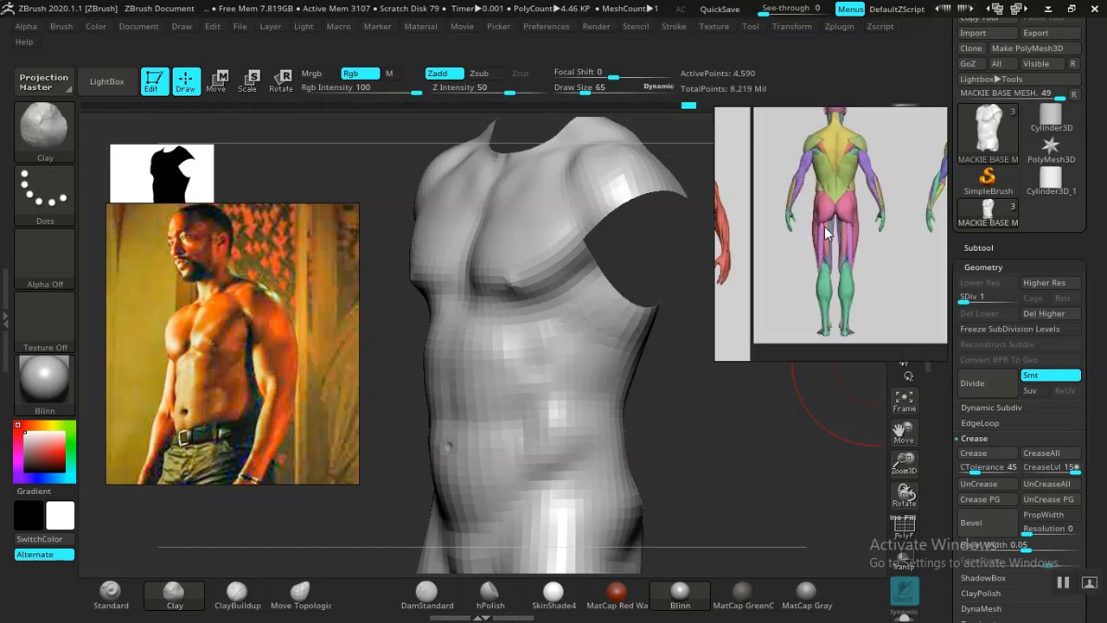
scroll(823, 230, down, 2)
scroll(824, 230, down, 2)
mouse_move(823, 230)
middle_down()
mouse_move(905, 243)
mouse_move(881, 253)
mouse_move(958, 253)
mouse_move(831, 244)
middle_up()
scroll(831, 244, down, 2)
scroll(831, 233, up, 1)
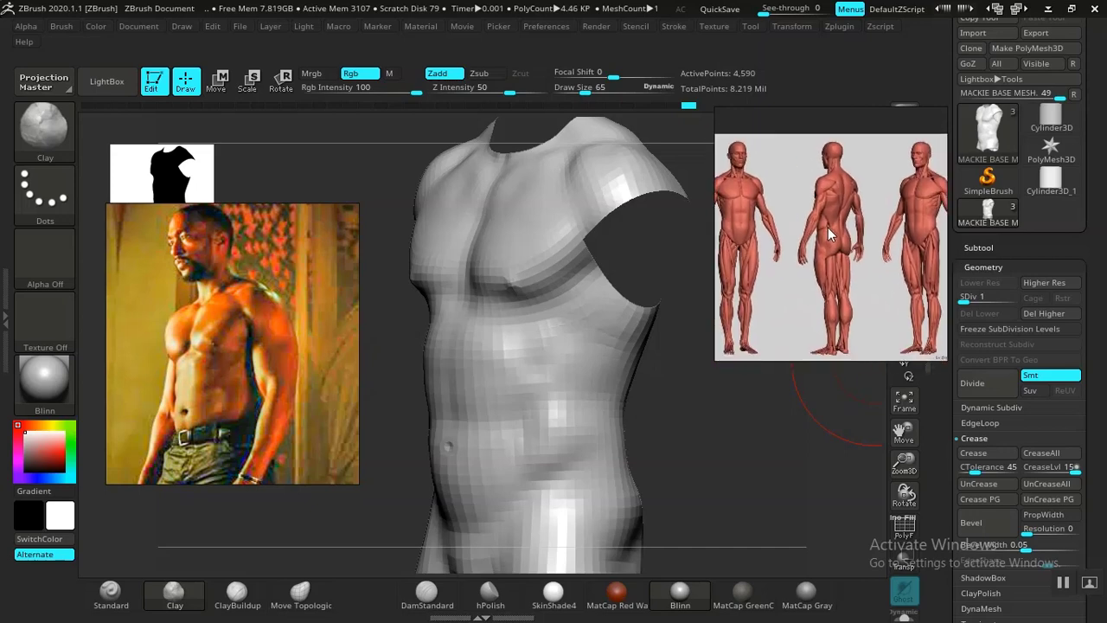
scroll(826, 228, up, 2)
middle_drag(820, 242, 855, 262)
scroll(845, 254, up, 2)
scroll(851, 263, down, 2)
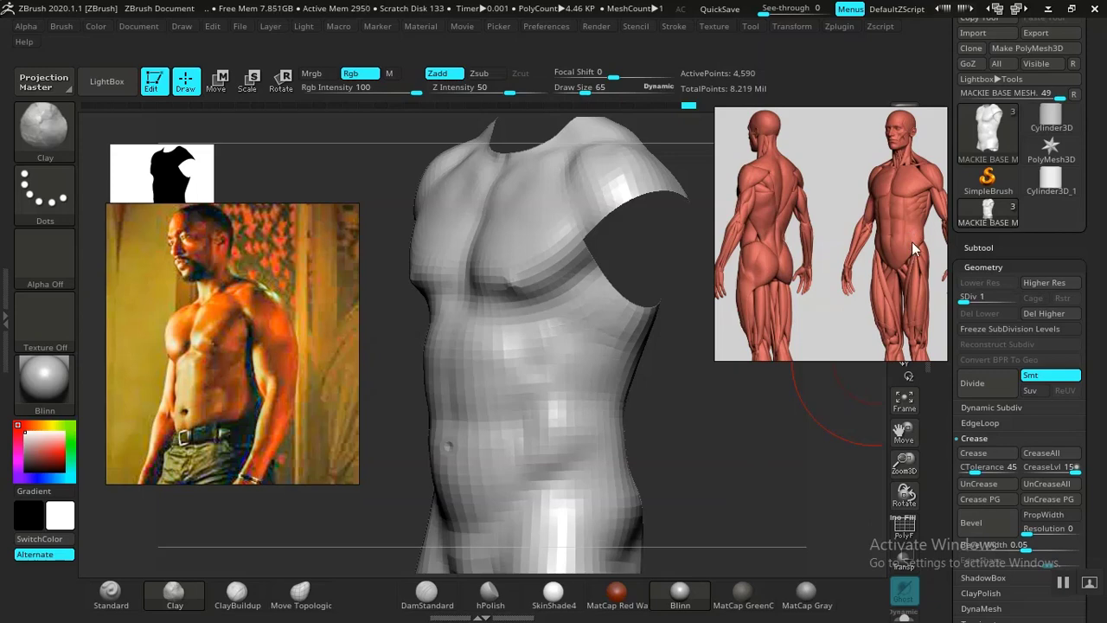
- Set the Clay brush to Z Intensity 29 and draw size 42, and build up the external oblique at the waist
drag(677, 419, 606, 420)
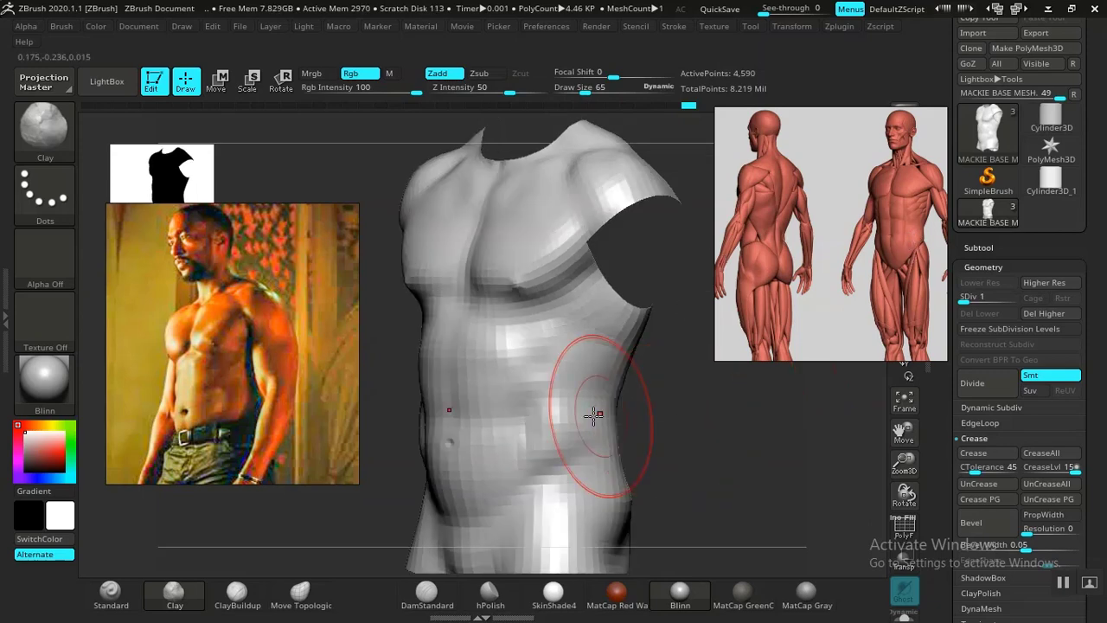
mouse_move(666, 443)
mouse_down()
mouse_move(662, 400)
mouse_move(524, 435)
mouse_up()
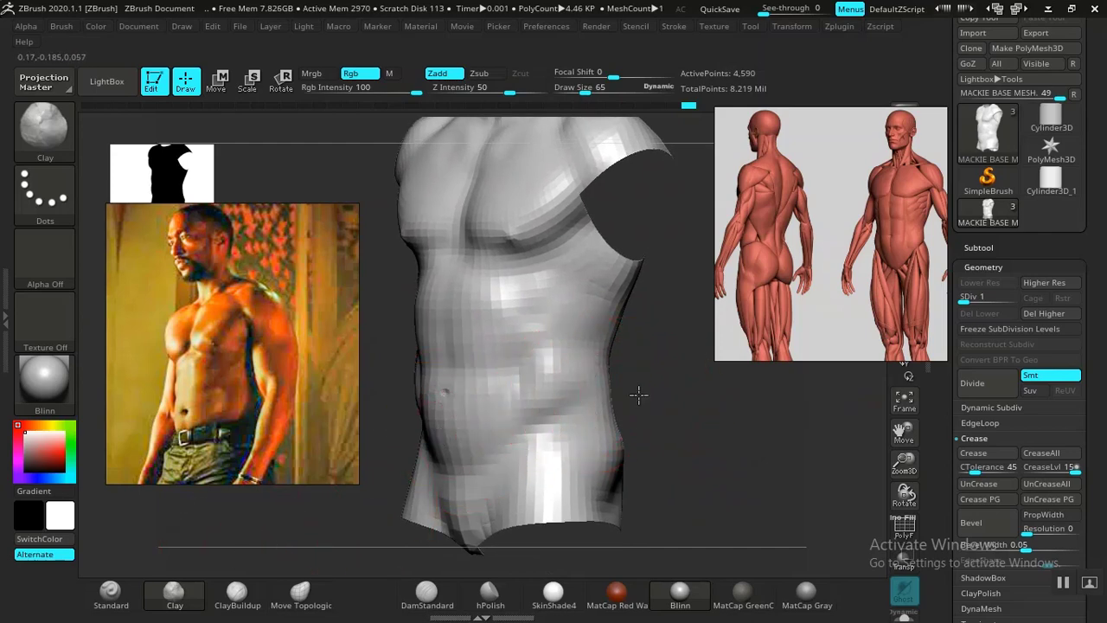
alt+drag(638, 396, 642, 435)
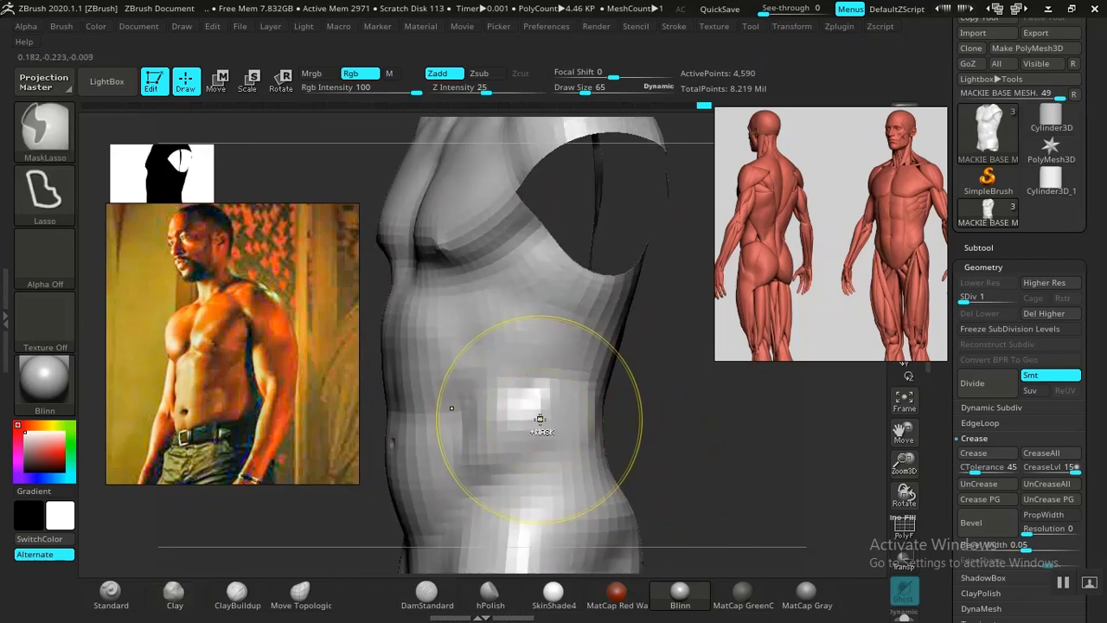
drag(508, 90, 462, 90)
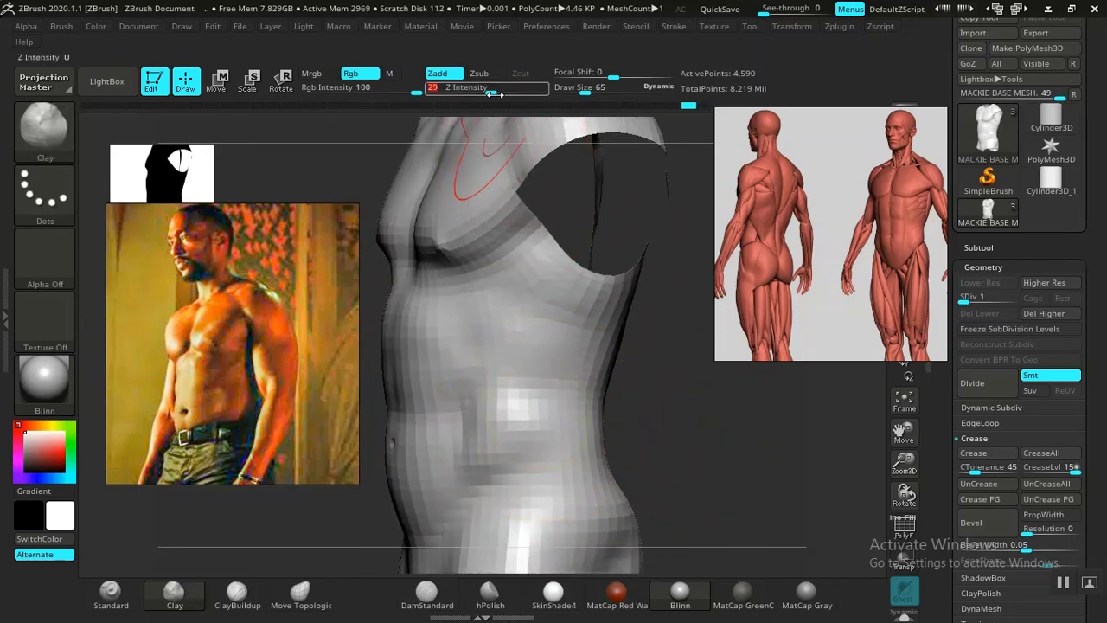
key(space)
drag(522, 349, 527, 348)
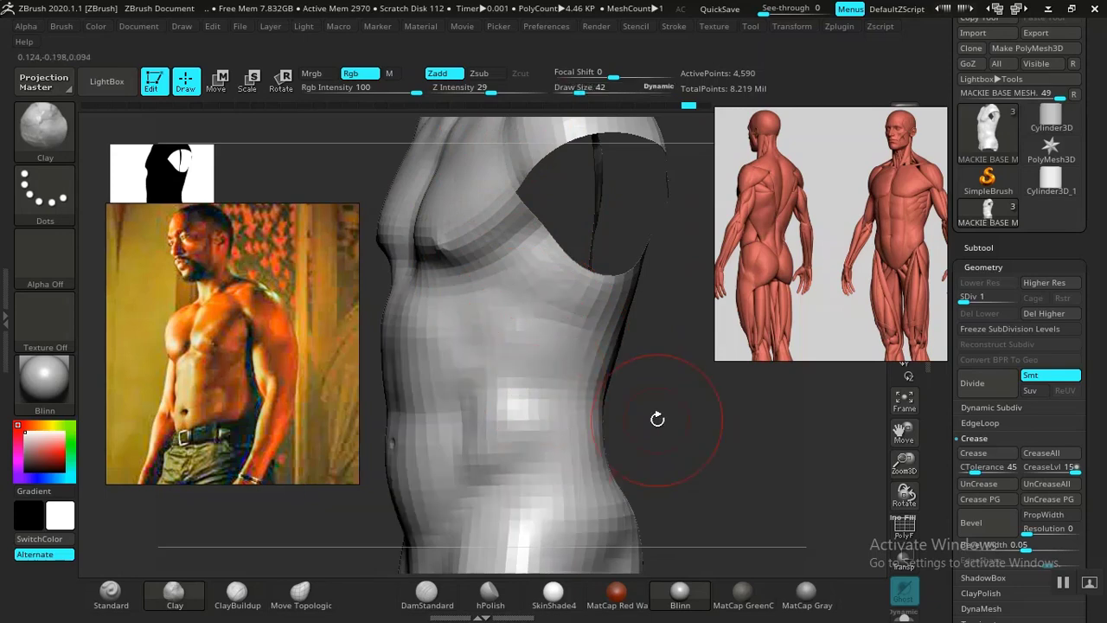
drag(658, 418, 618, 452)
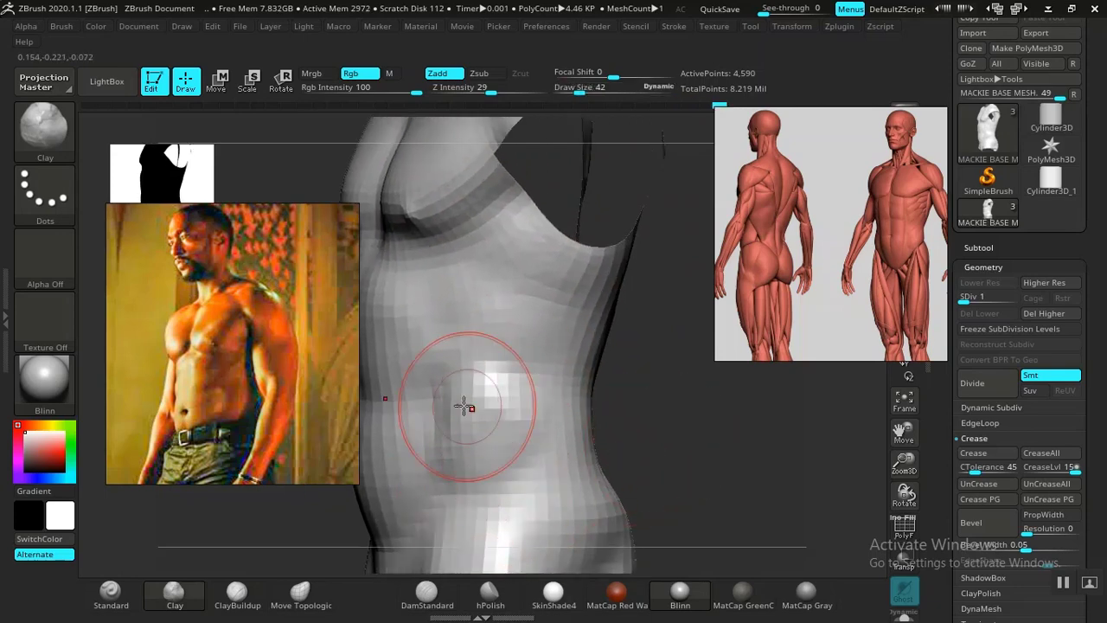
mouse_move(640, 413)
mouse_down()
mouse_move(688, 404)
mouse_move(652, 424)
mouse_up()
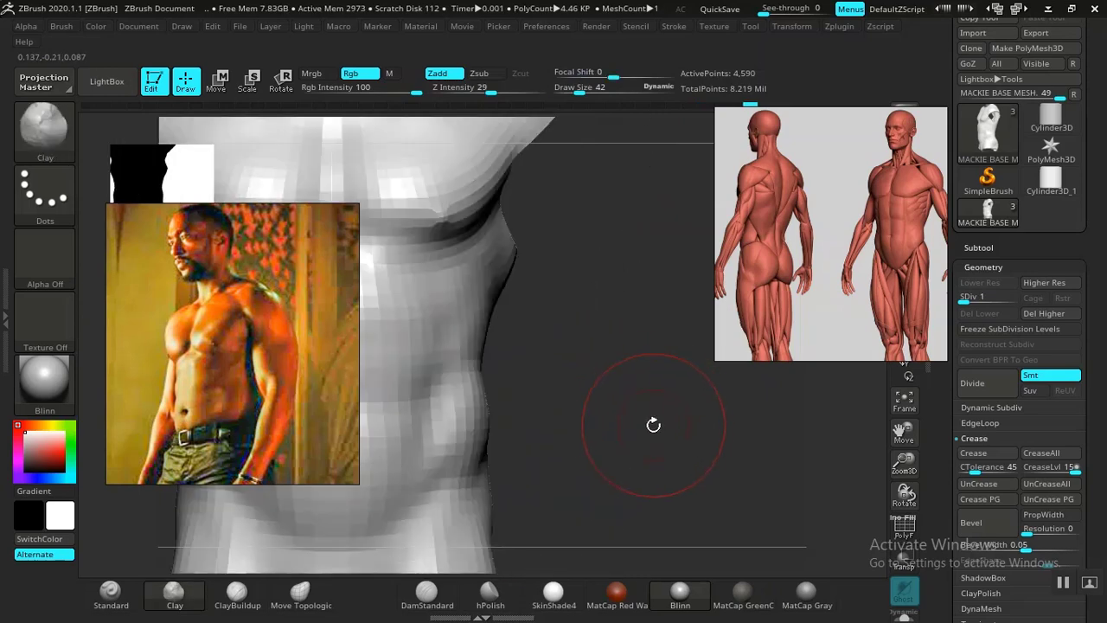
- Reduce the Clay draw size to 34 and build up the ribcage forms beneath the chest, undoing the unwanted stroke
key(f)
shift+drag(552, 395, 688, 340)
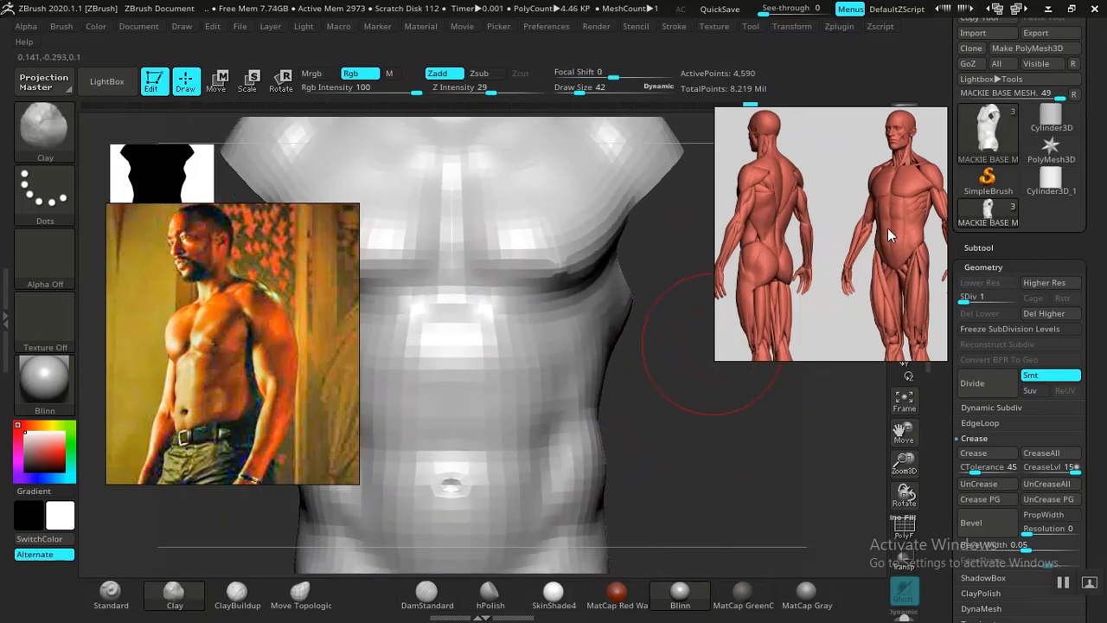
mouse_move(749, 386)
mouse_down()
mouse_move(754, 444)
mouse_move(705, 428)
mouse_up()
mouse_move(671, 391)
mouse_down()
mouse_move(677, 430)
mouse_move(589, 349)
mouse_up()
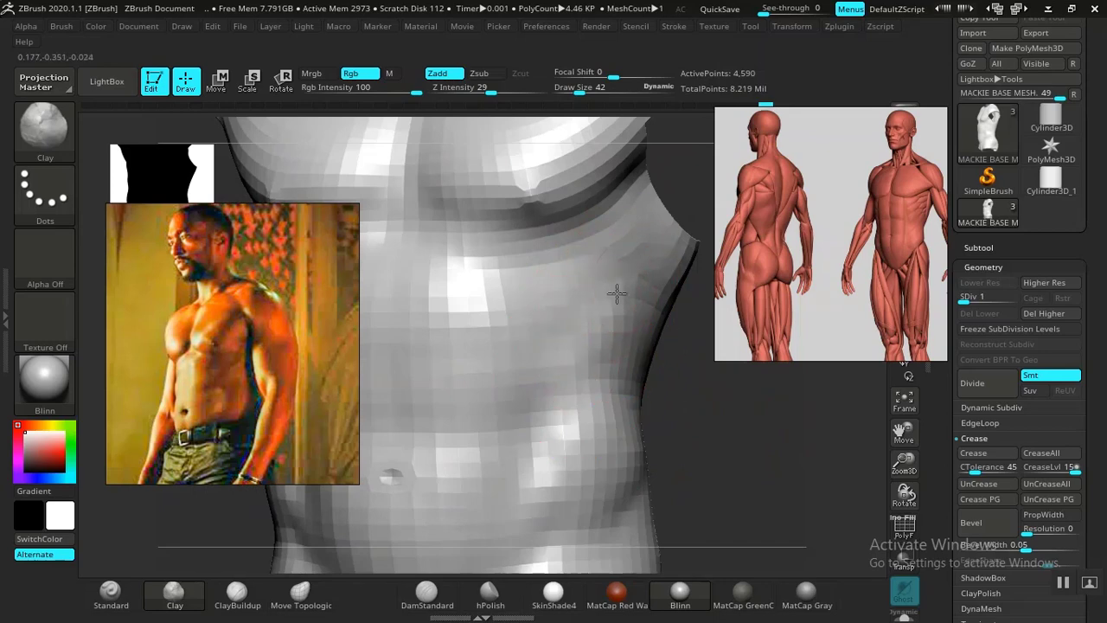
drag(526, 264, 506, 260)
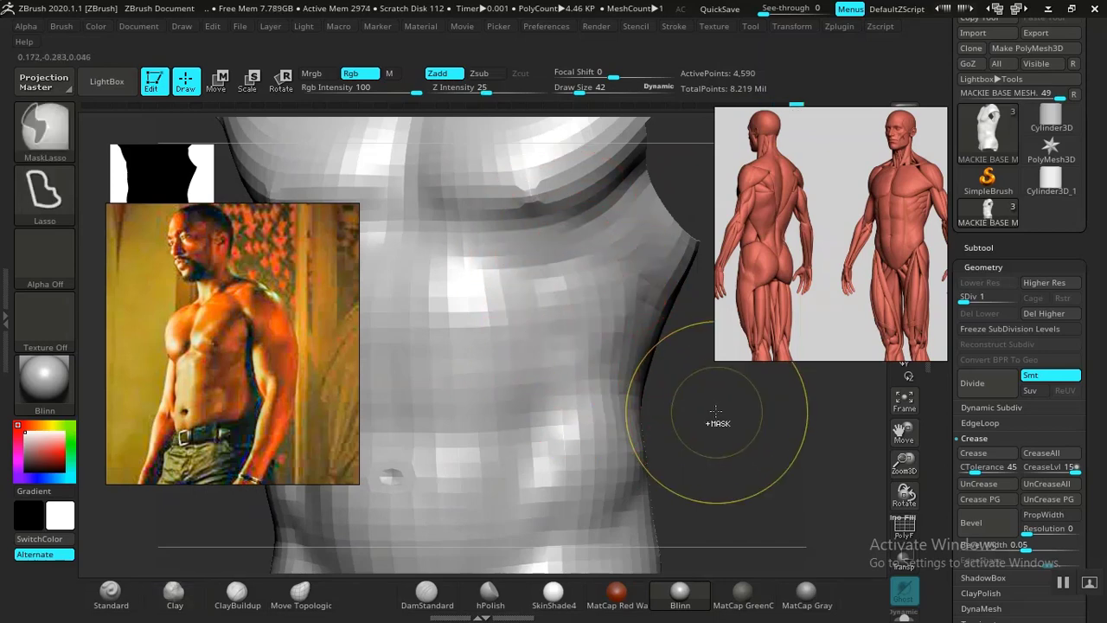
key(ctrl+z)
key(space)
drag(586, 296, 580, 296)
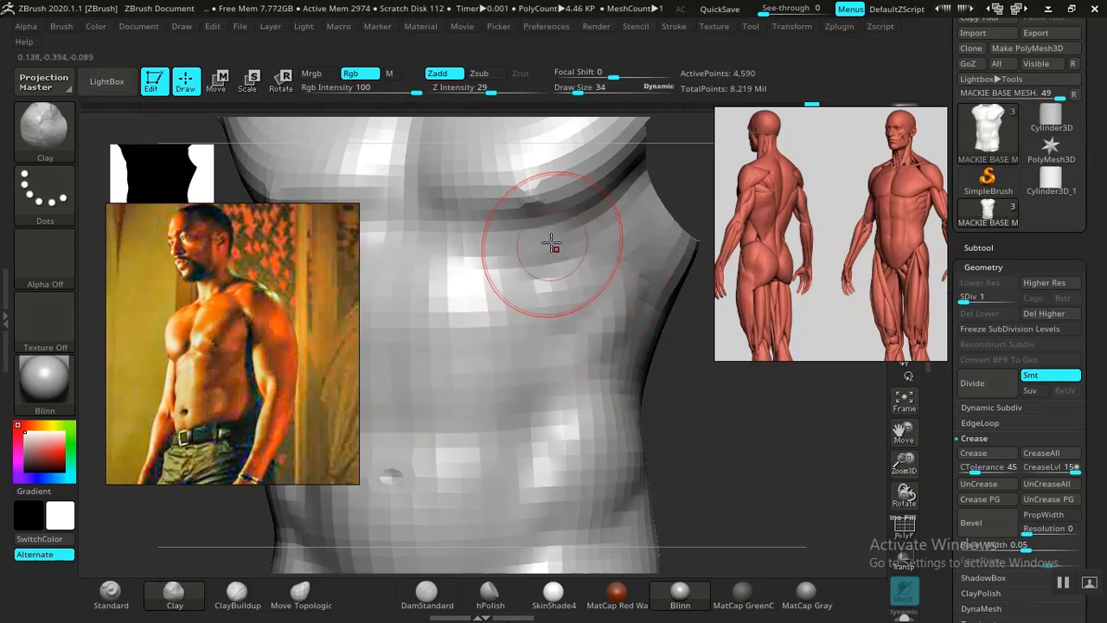
alt+drag(731, 422, 700, 416)
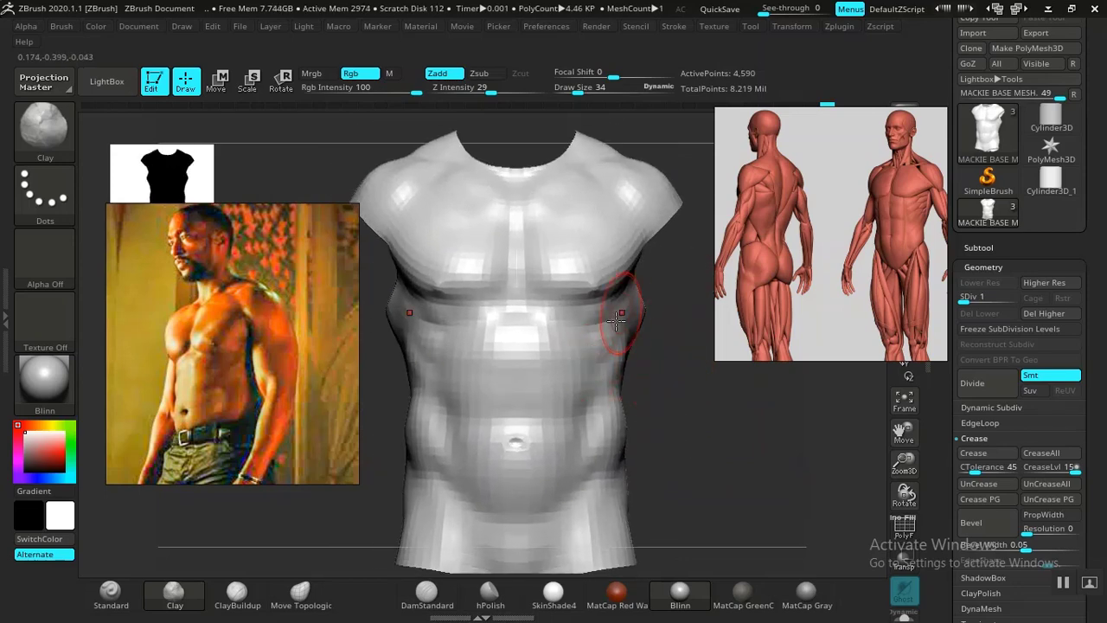
- Examine the front écorché torso up close, covering the chest, serratus and abdominal muscles
scroll(854, 244, up, 1)
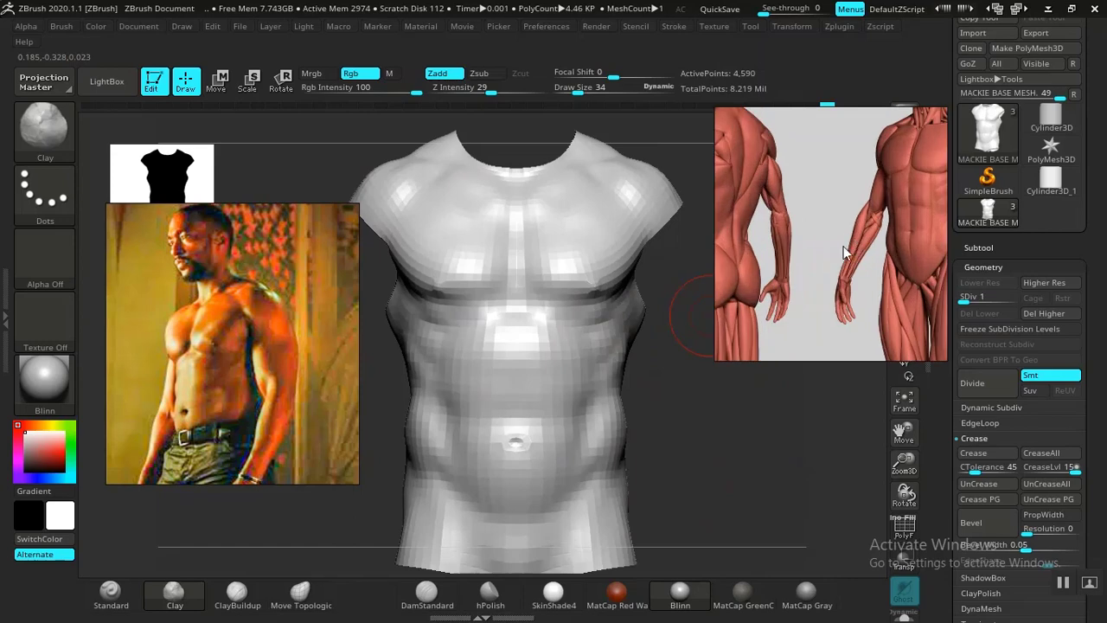
middle_drag(854, 243, 790, 279)
scroll(791, 278, up, 3)
middle_drag(919, 242, 822, 256)
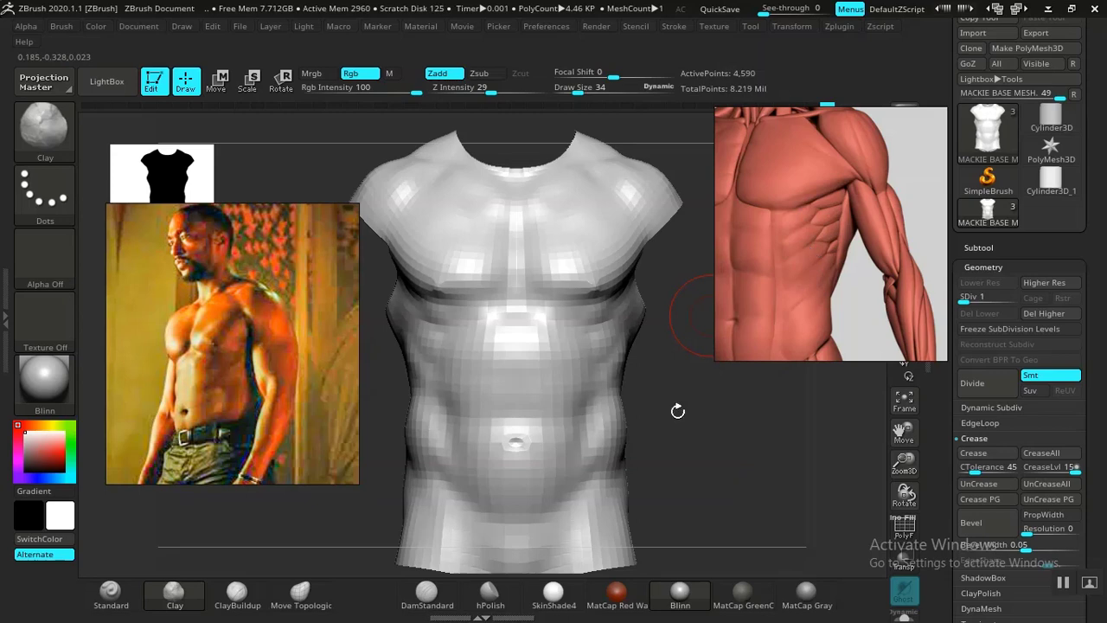
mouse_move(719, 423)
mouse_down()
mouse_move(689, 422)
mouse_move(681, 406)
mouse_move(709, 430)
mouse_move(714, 420)
mouse_move(712, 430)
mouse_up()
middle_drag(761, 273, 845, 276)
- Sculpt the rib forms beside the upper abdomen with Clay at draw size 34 and lower the Smooth brush's Z Intensity
mouse_move(691, 451)
mouse_down()
mouse_move(657, 449)
mouse_move(732, 440)
mouse_move(762, 468)
mouse_move(729, 458)
mouse_up()
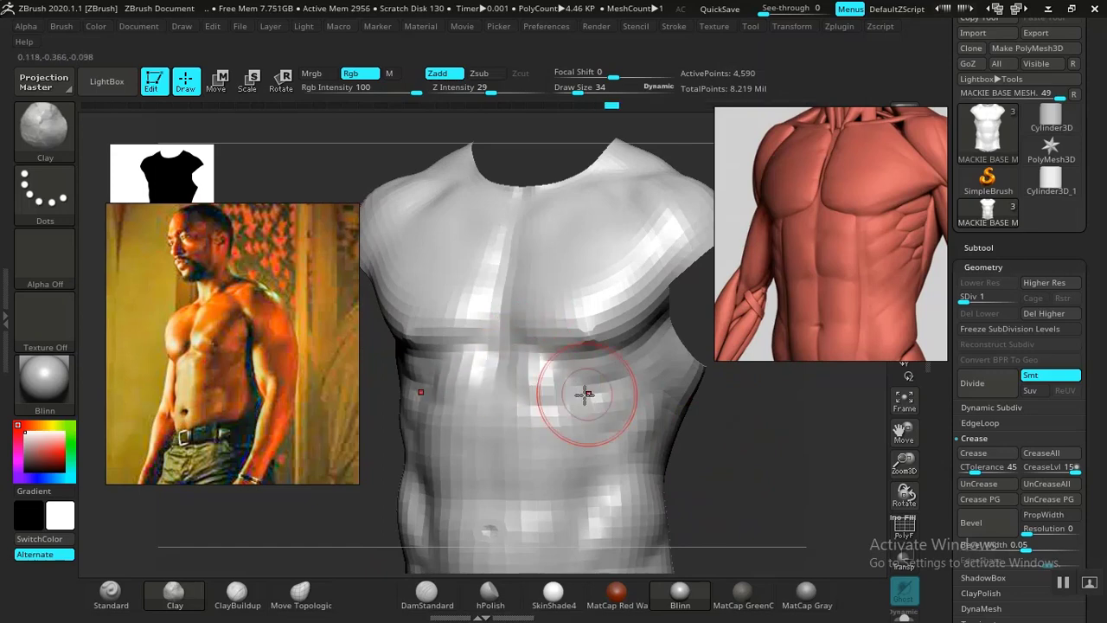
mouse_move(553, 389)
shift+mouse_down()
mouse_move(526, 383)
mouse_move(534, 387)
shift+mouse_up()
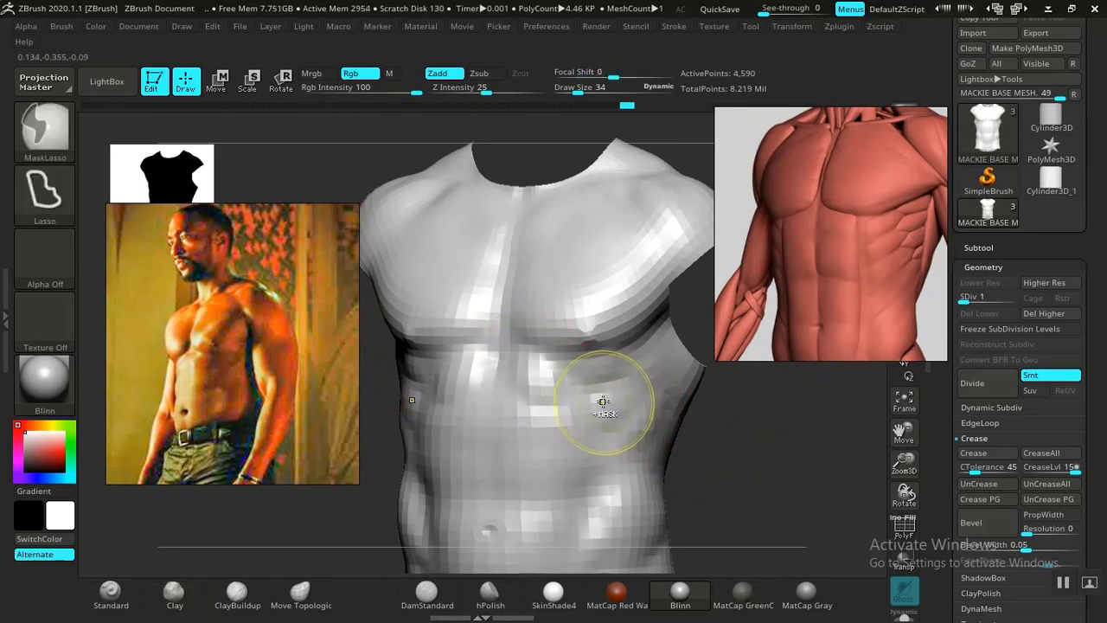
key(ctrl+z)
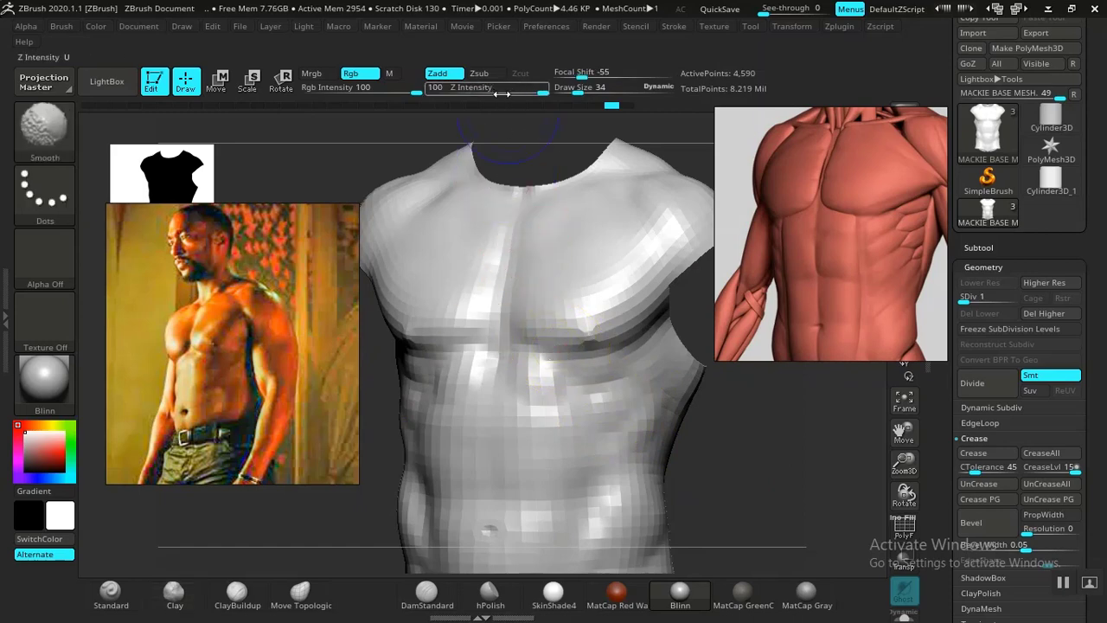
shift+drag(503, 92, 468, 93)
- Shape the obliques, raise the Clay draw size to 48, and define the abdominal segments and rounded lower abdomen
alt+drag(695, 430, 623, 338)
mouse_move(634, 400)
alt+mouse_down()
mouse_move(641, 352)
mouse_move(680, 430)
mouse_move(672, 381)
mouse_move(689, 435)
mouse_move(698, 406)
mouse_move(580, 453)
alt+mouse_up()
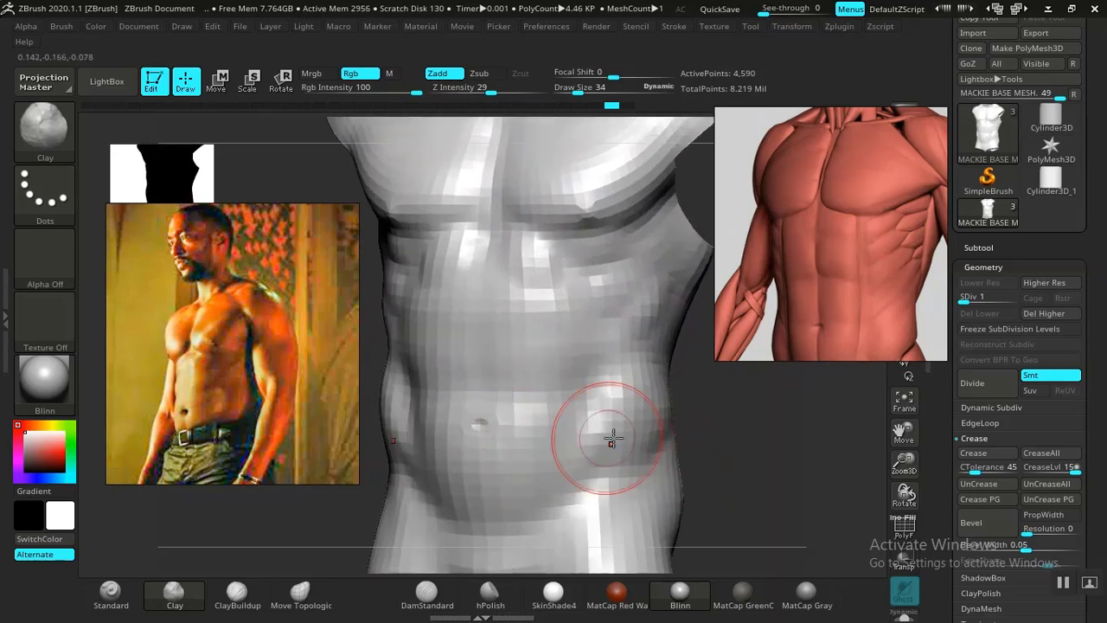
alt+drag(707, 429, 704, 358)
drag(717, 410, 758, 392)
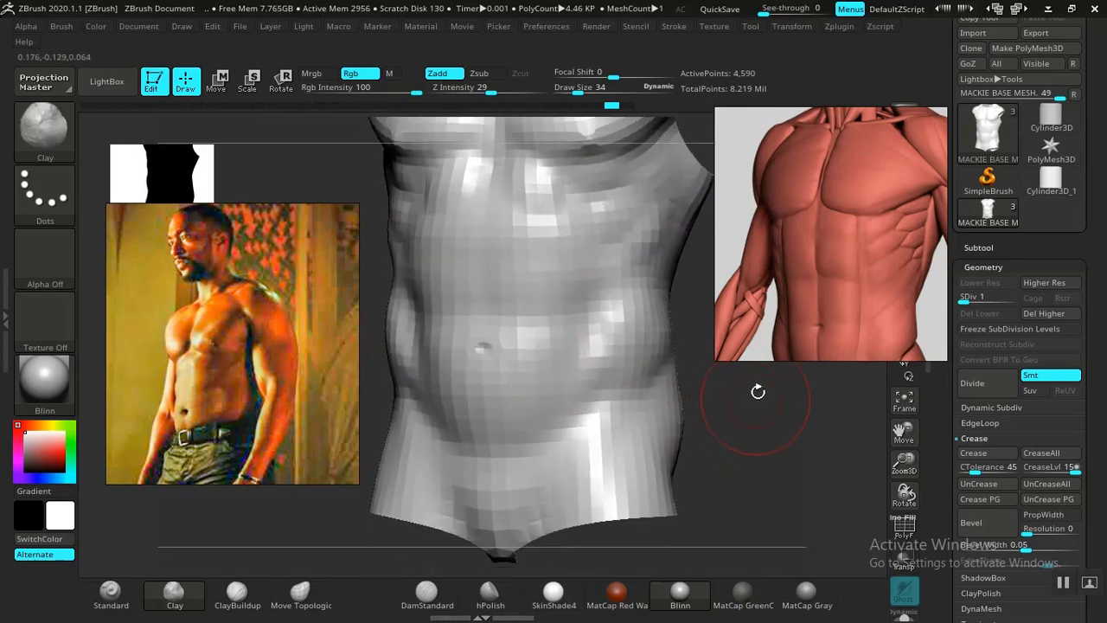
key(space)
drag(545, 355, 550, 354)
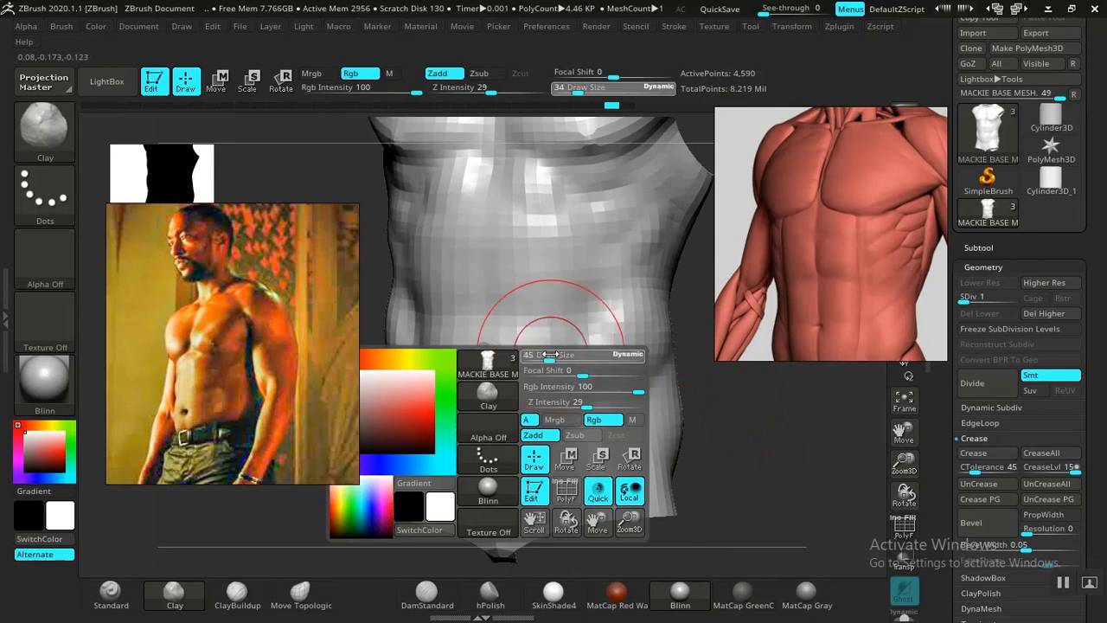
alt+drag(737, 442, 727, 435)
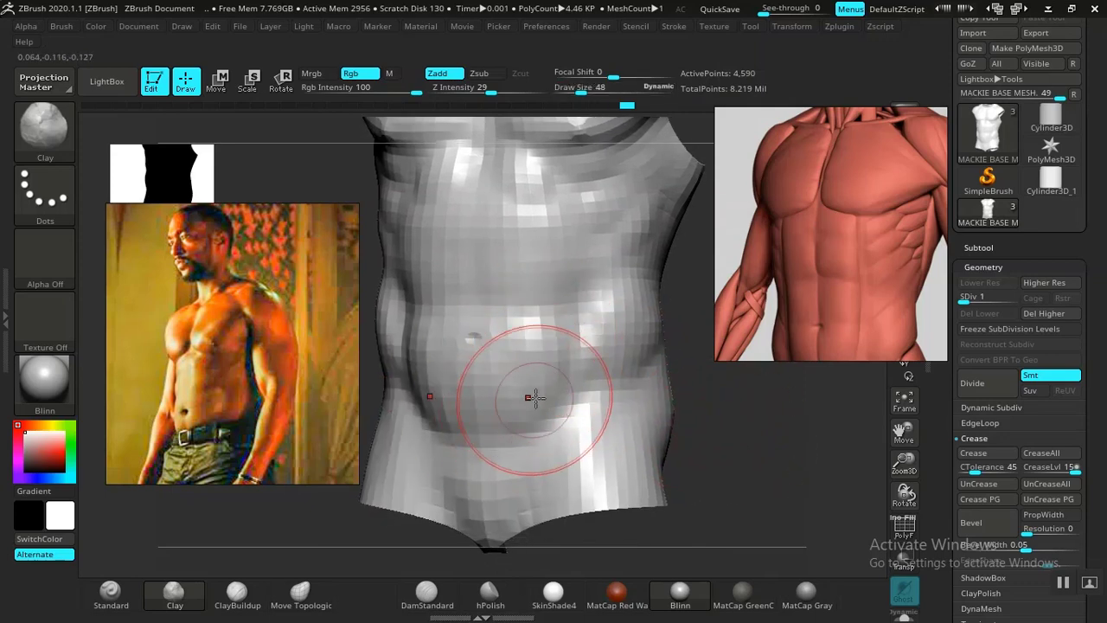
alt+drag(722, 402, 757, 459)
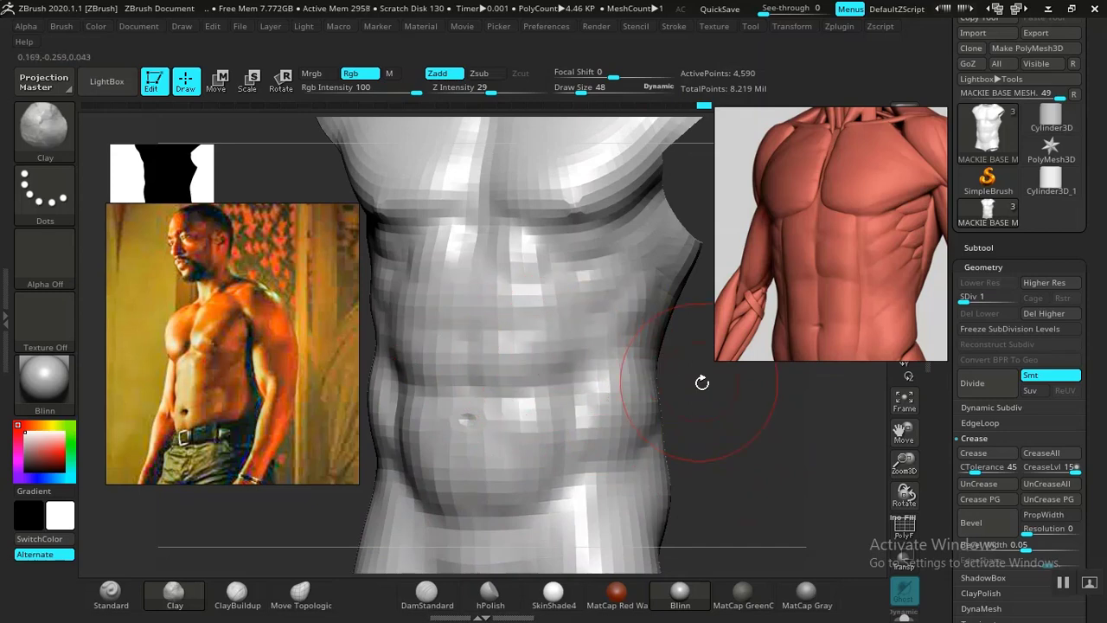
- Reduce the Clay draw size to 36 and refine the abdominal blocks from beneath the chest down to the lower abdomen
mouse_move(764, 401)
alt+mouse_down()
mouse_move(757, 440)
mouse_move(741, 436)
alt+mouse_up()
key(space)
drag(549, 357, 535, 357)
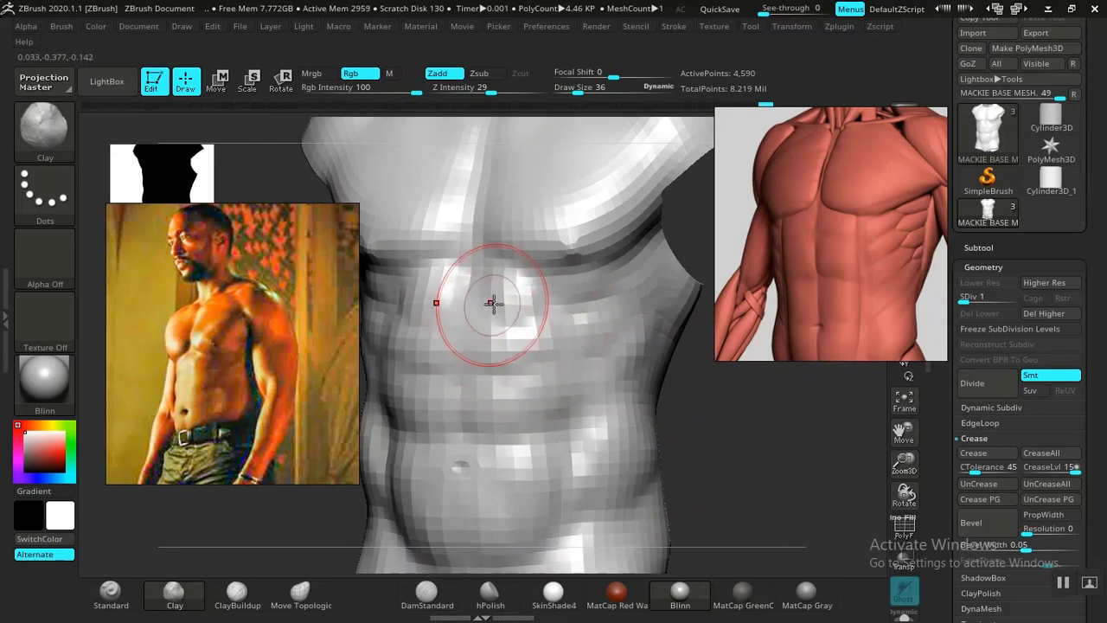
key(ctrl)
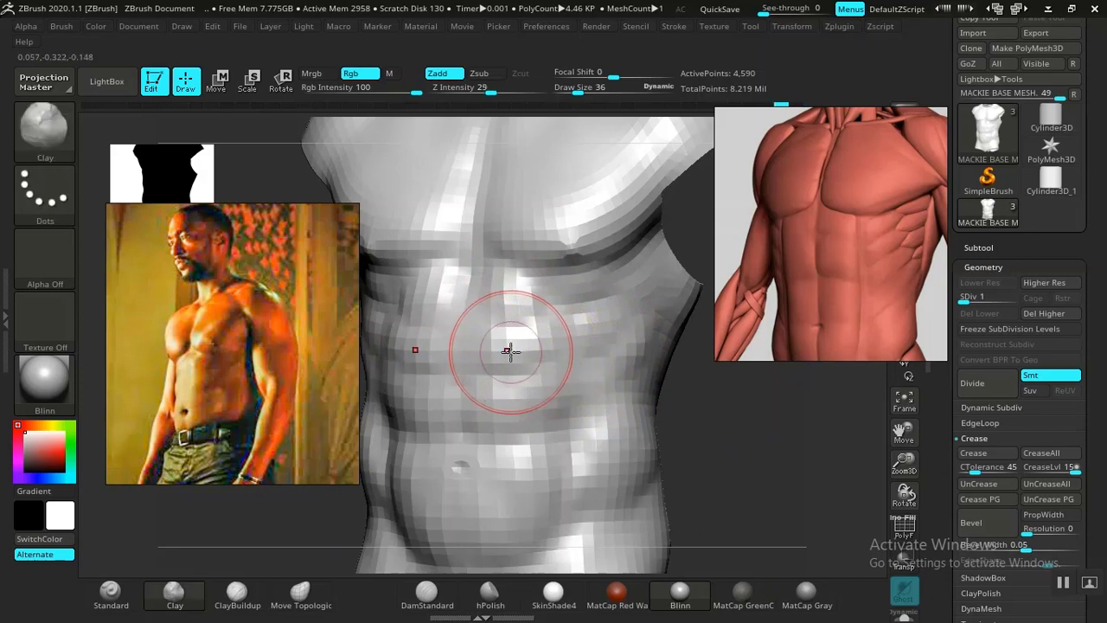
alt+drag(766, 402, 613, 270)
mouse_move(566, 200)
alt+mouse_down()
mouse_move(640, 337)
mouse_move(698, 395)
mouse_move(675, 403)
mouse_move(711, 421)
mouse_move(579, 445)
alt+mouse_up()
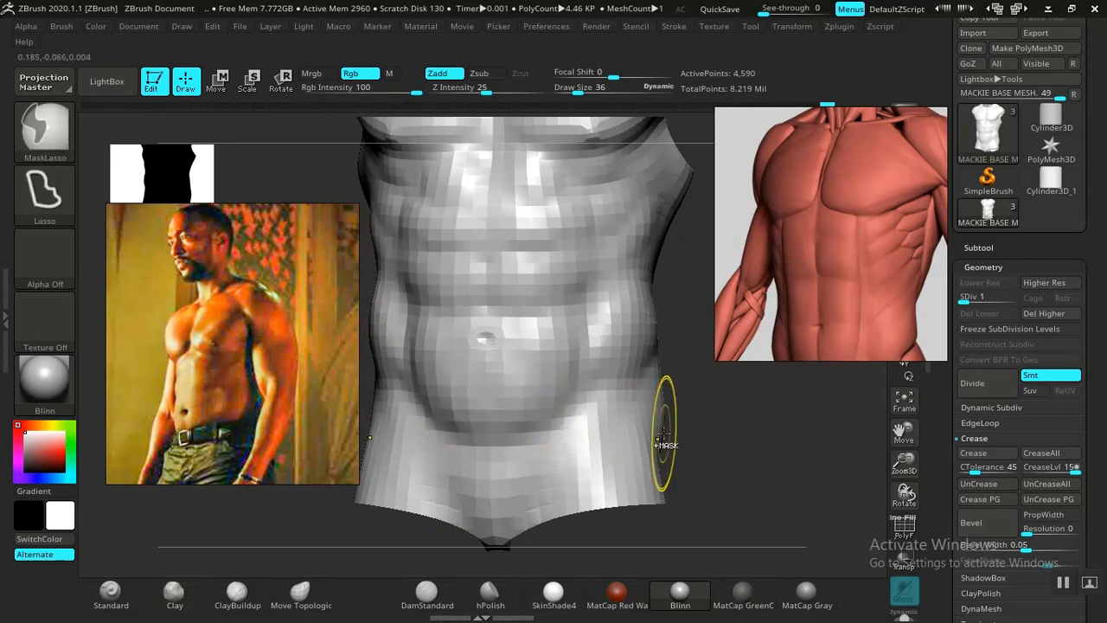
- Reduce the Clay draw size to 22 and refine the forms beneath the chest and along the side of the ribcage
drag(729, 396, 736, 512)
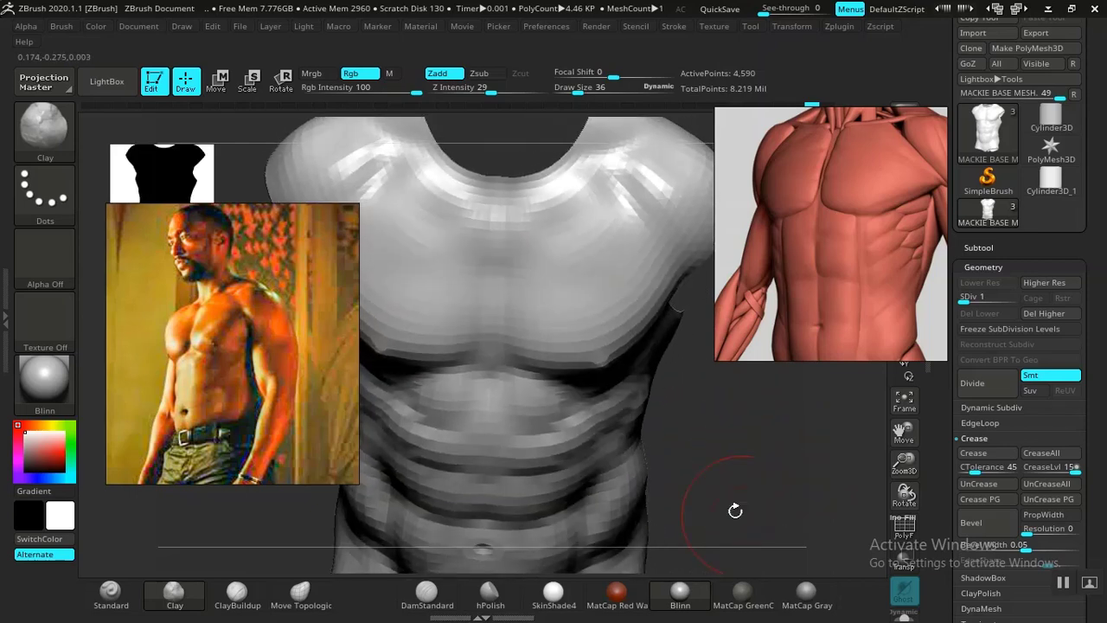
key(space)
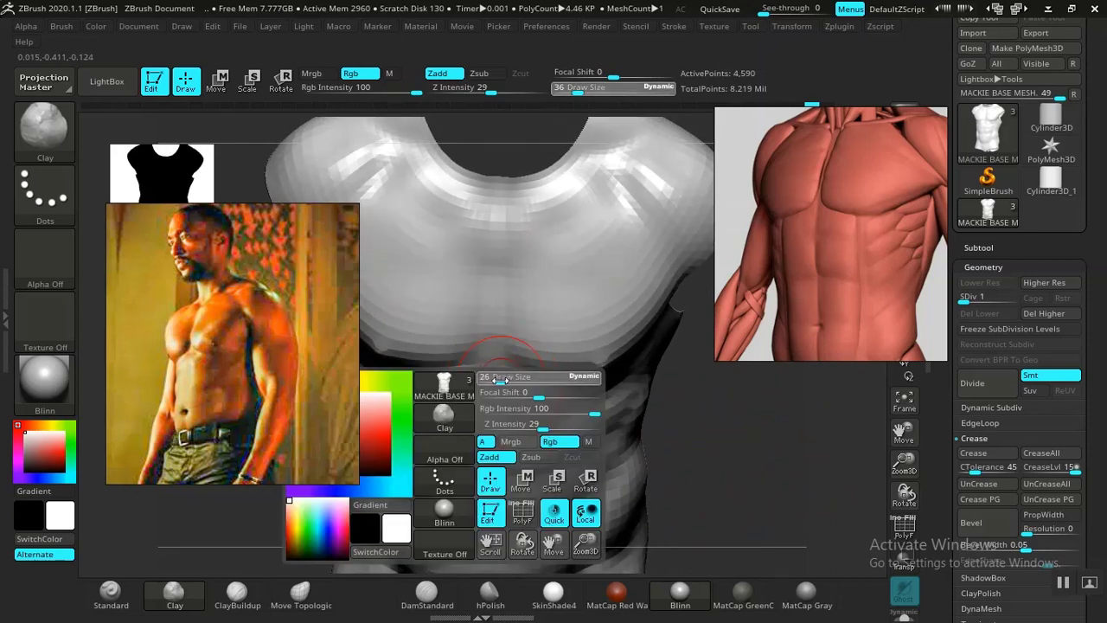
drag(500, 378, 496, 379)
mouse_move(765, 456)
alt+mouse_down()
mouse_move(786, 492)
mouse_move(791, 450)
mouse_move(766, 503)
alt+mouse_up()
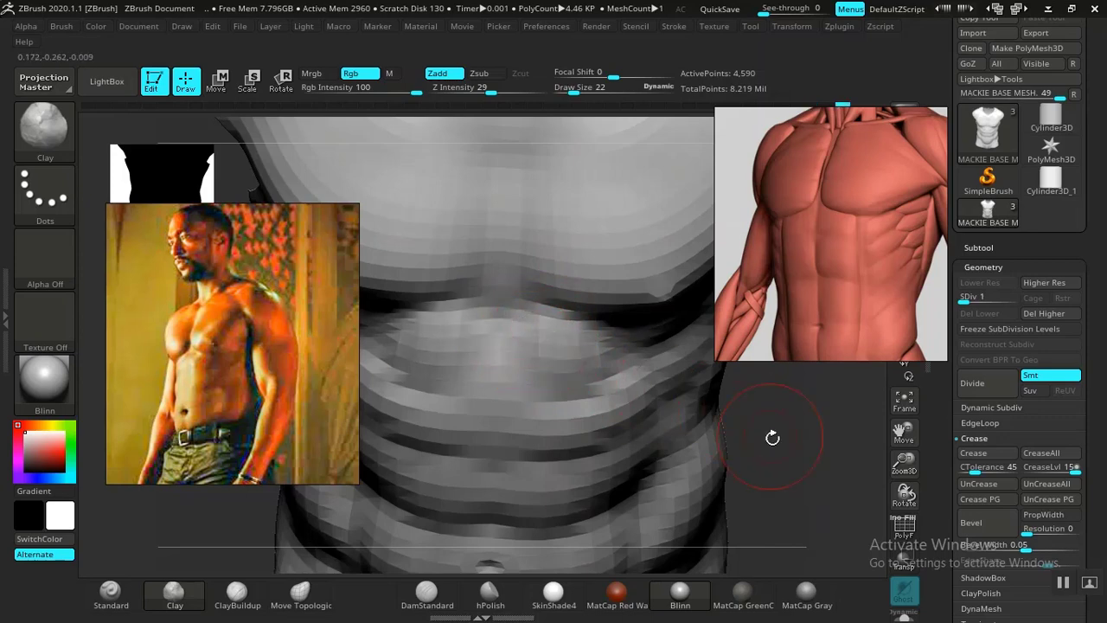
alt+drag(789, 465, 700, 353)
mouse_move(729, 432)
mouse_down()
mouse_move(726, 389)
mouse_move(741, 373)
mouse_move(648, 417)
mouse_move(747, 420)
mouse_move(702, 381)
mouse_move(734, 425)
mouse_move(753, 421)
mouse_move(734, 385)
mouse_move(748, 414)
mouse_move(739, 459)
mouse_move(695, 435)
mouse_move(667, 439)
mouse_up()
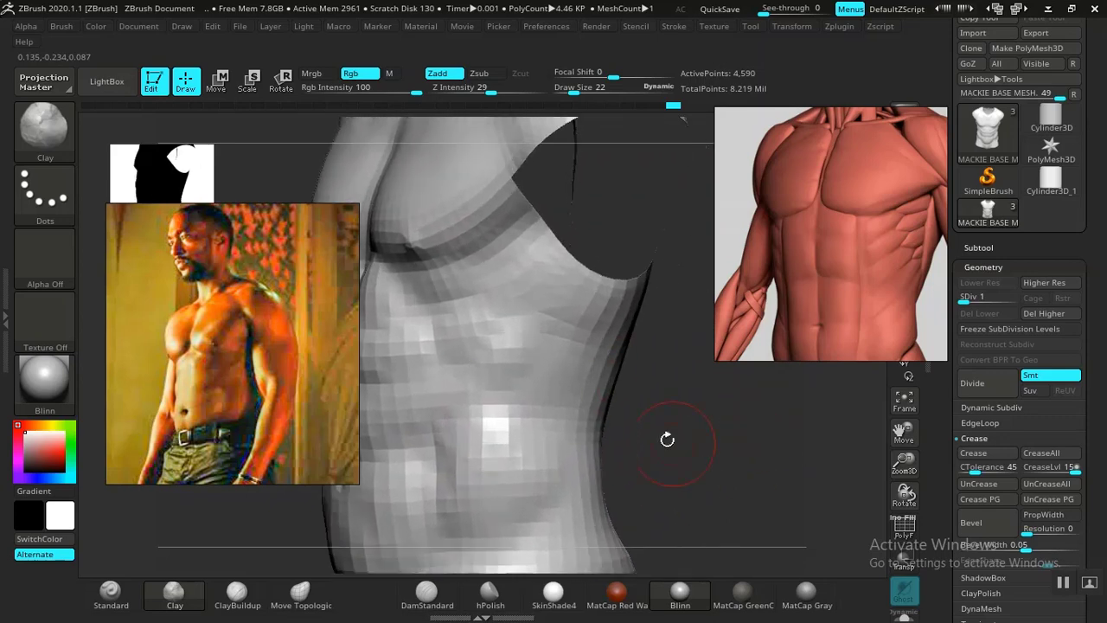
- Switch to the DamStandard brush and carve the serratus lines on the side of the ribcage beneath the armpit
click(427, 593)
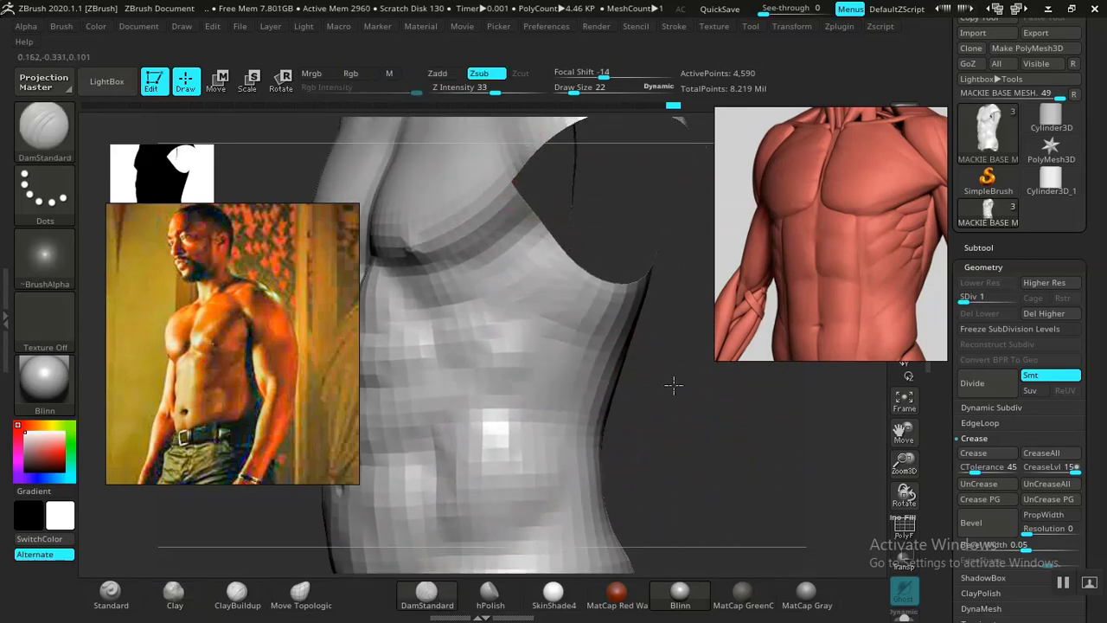
drag(672, 384, 674, 457)
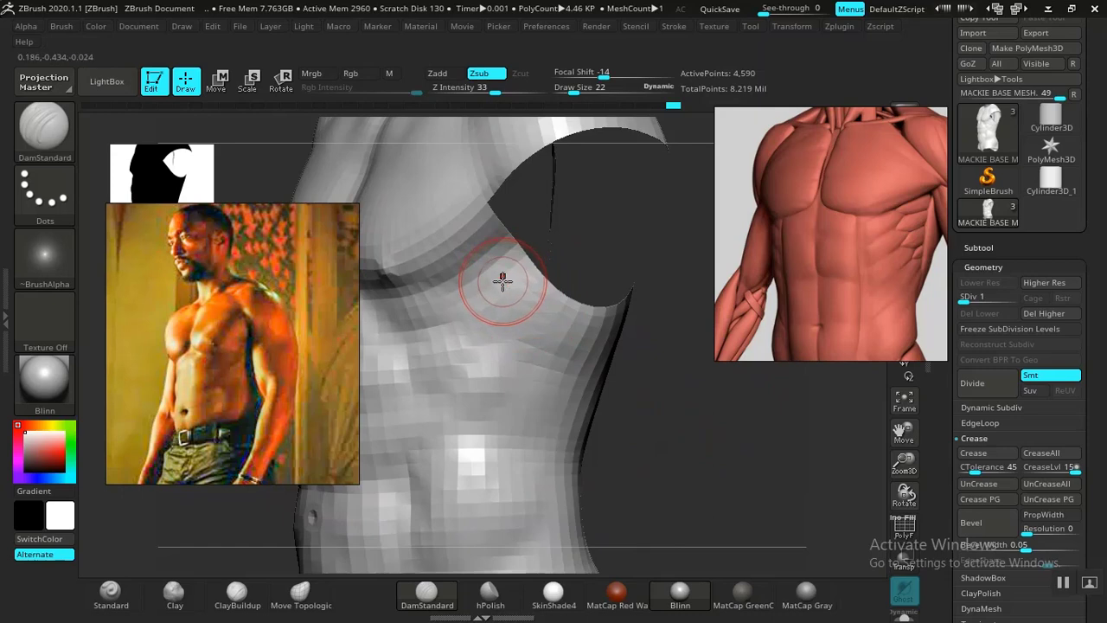
drag(668, 417, 647, 384)
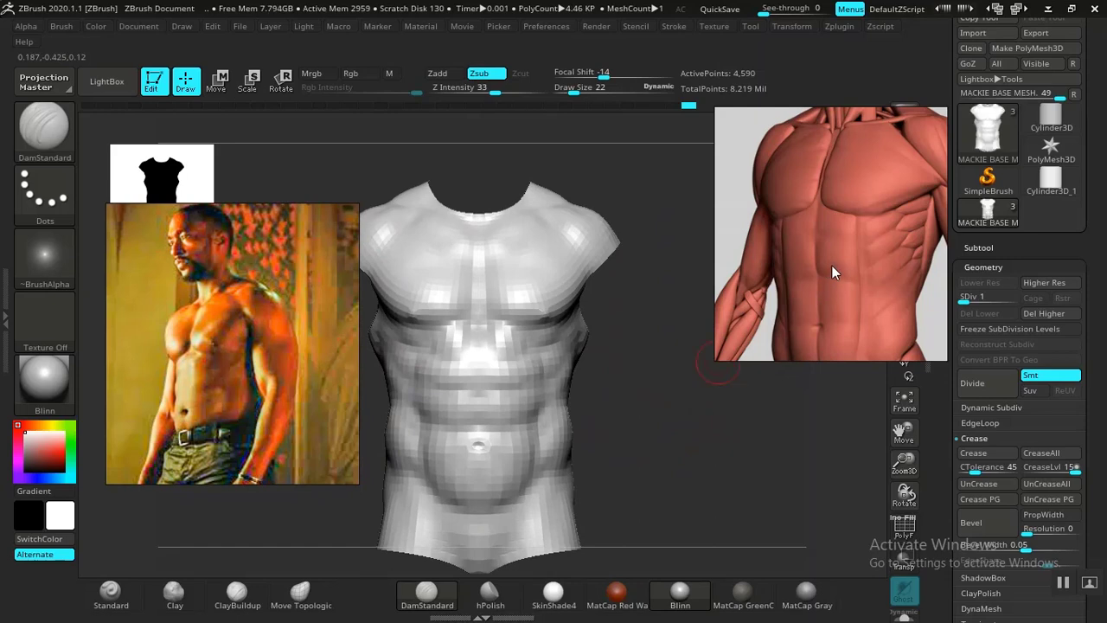
- Examine the écorché figure references up close for the abdominal, oblique and ribcage muscles in front and three-quarter views
scroll(832, 270, down, 6)
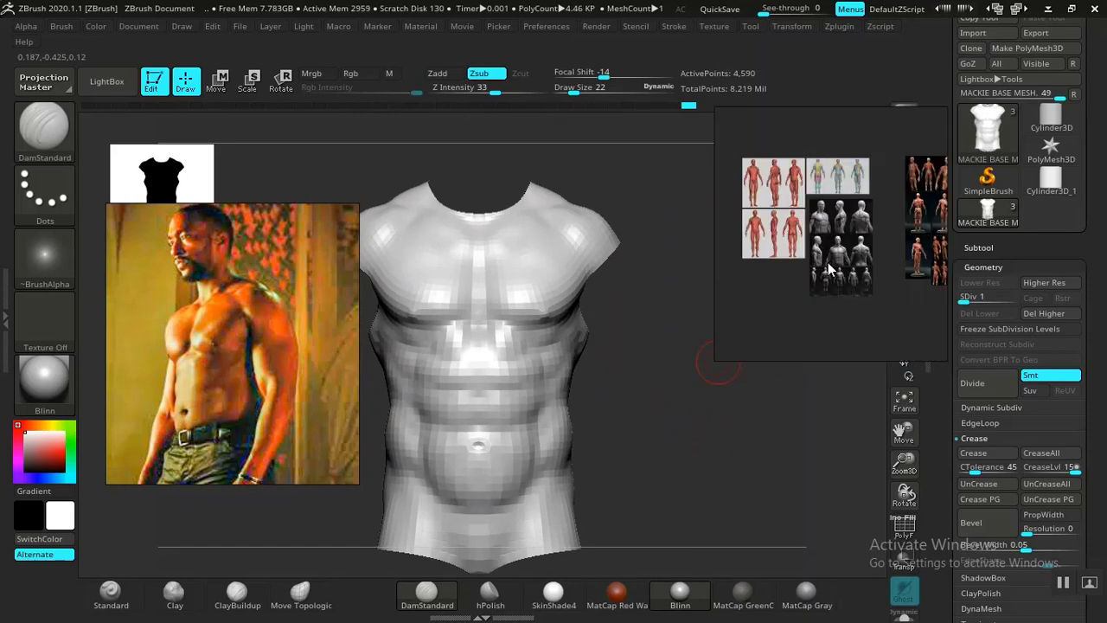
scroll(829, 270, up, 5)
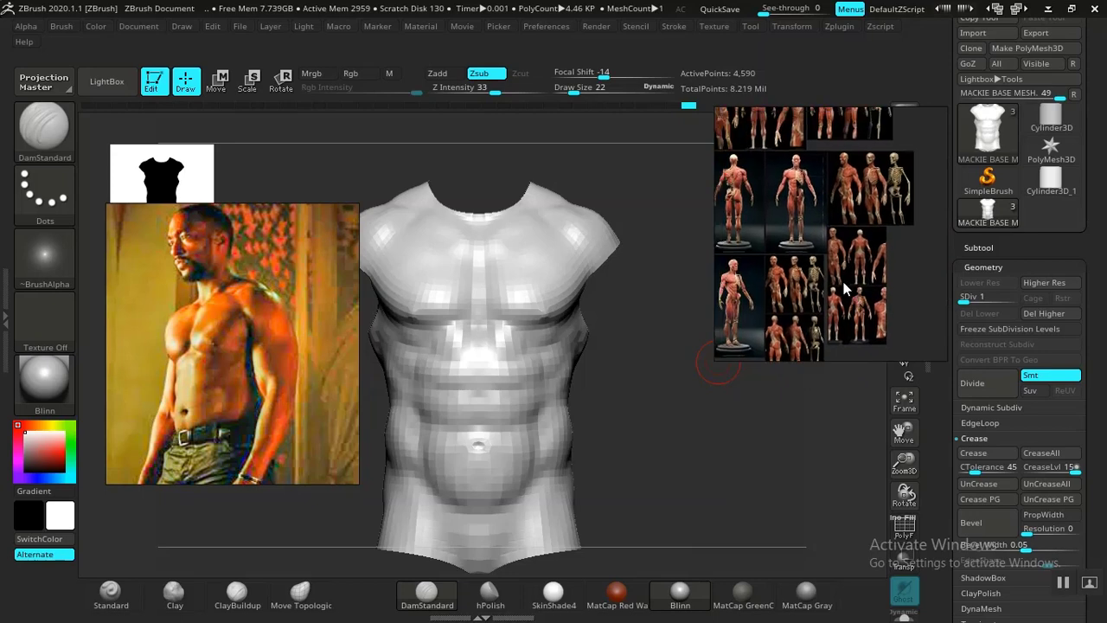
scroll(845, 285, up, 4)
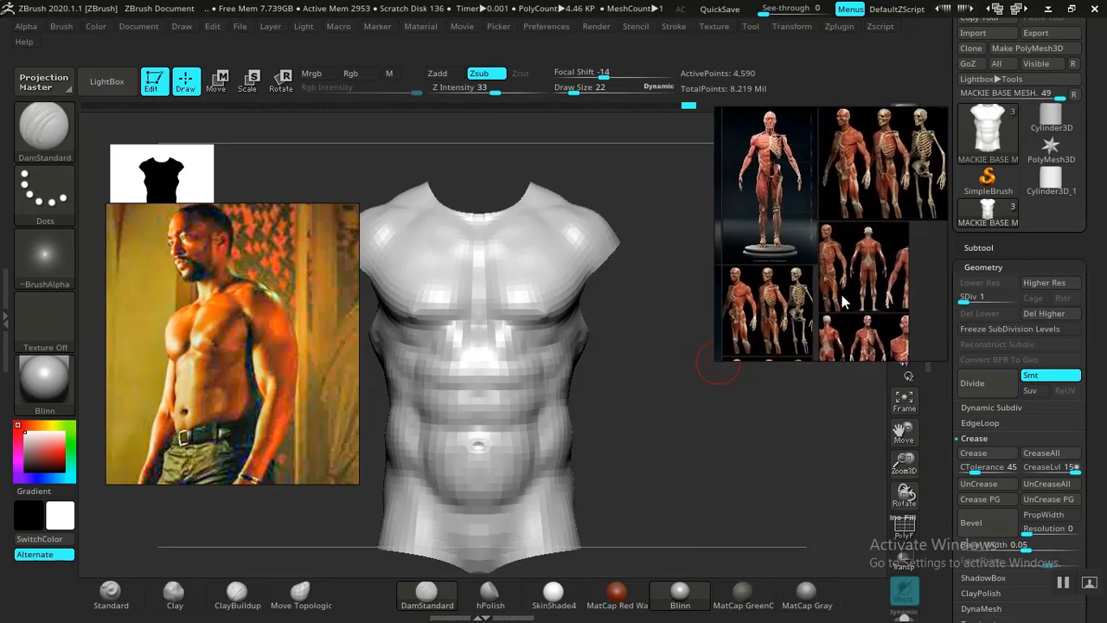
scroll(843, 300, up, 5)
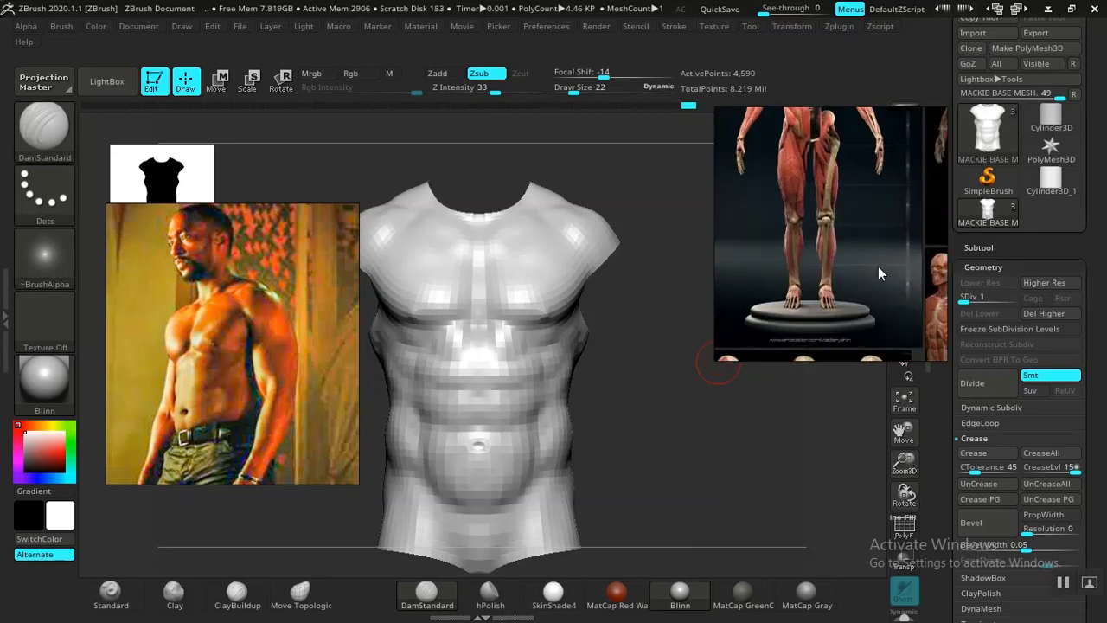
scroll(878, 273, down, 4)
scroll(838, 264, up, 5)
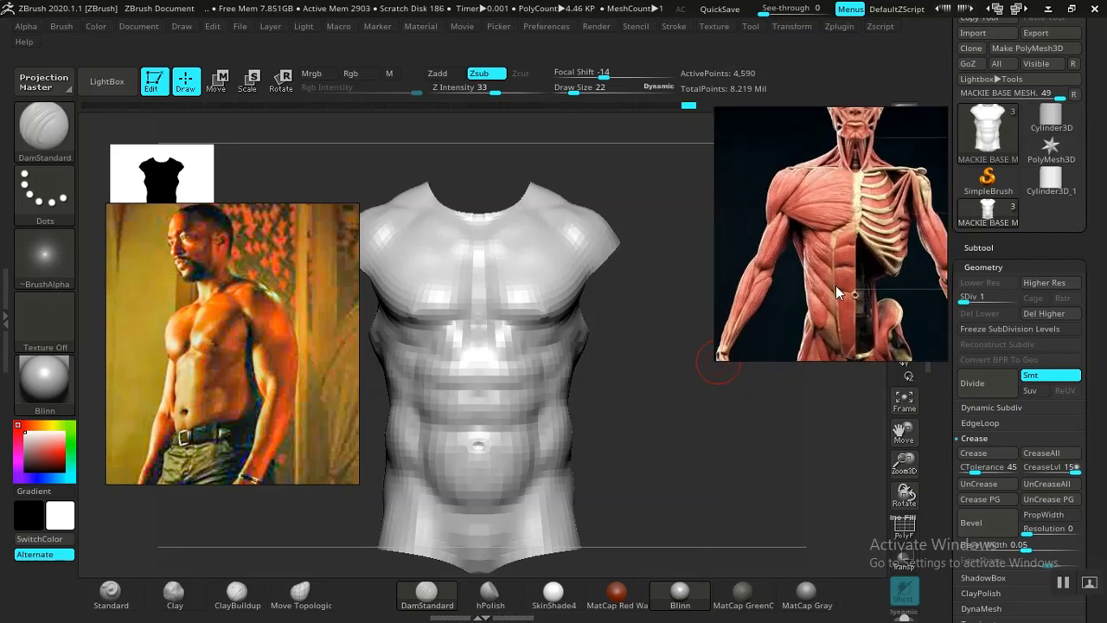
scroll(837, 292, up, 5)
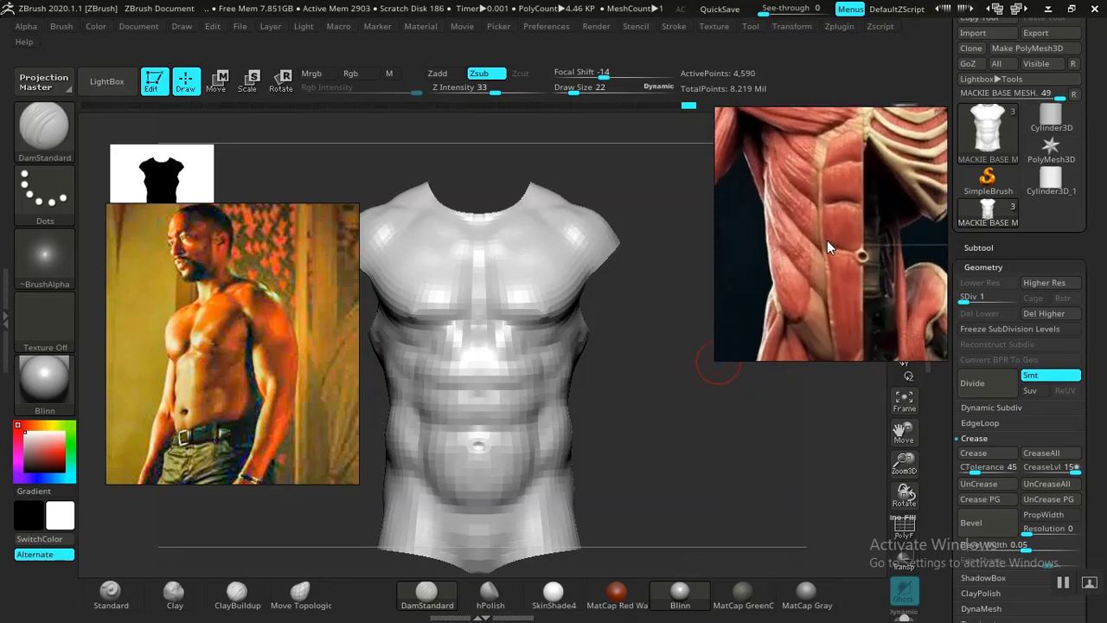
scroll(826, 268, down, 5)
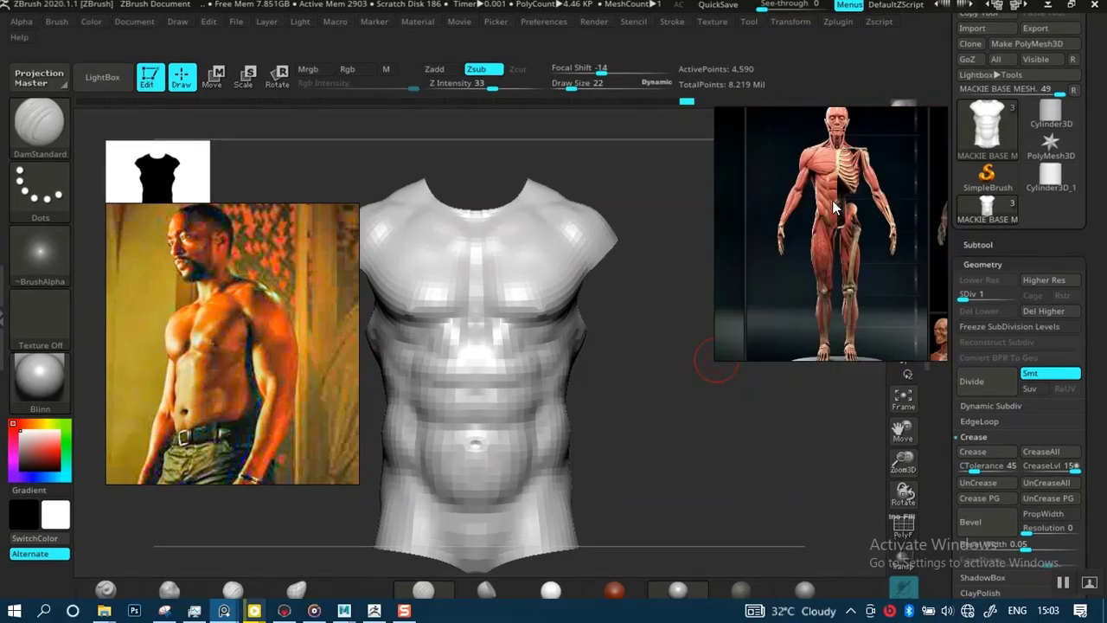
middle_drag(820, 306, 855, 154)
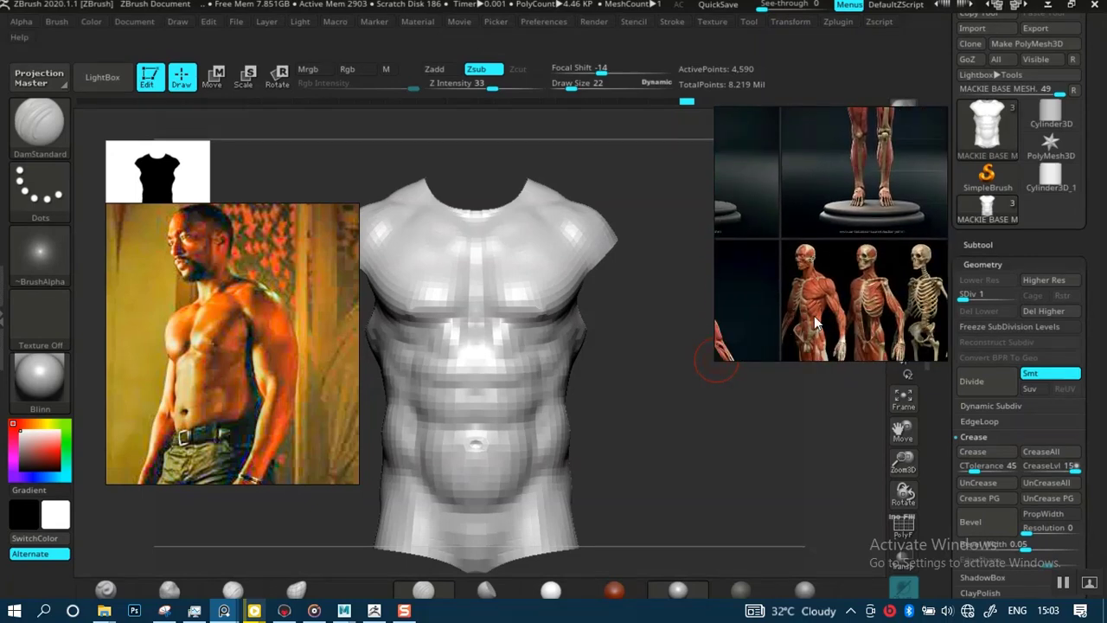
scroll(814, 313, up, 2)
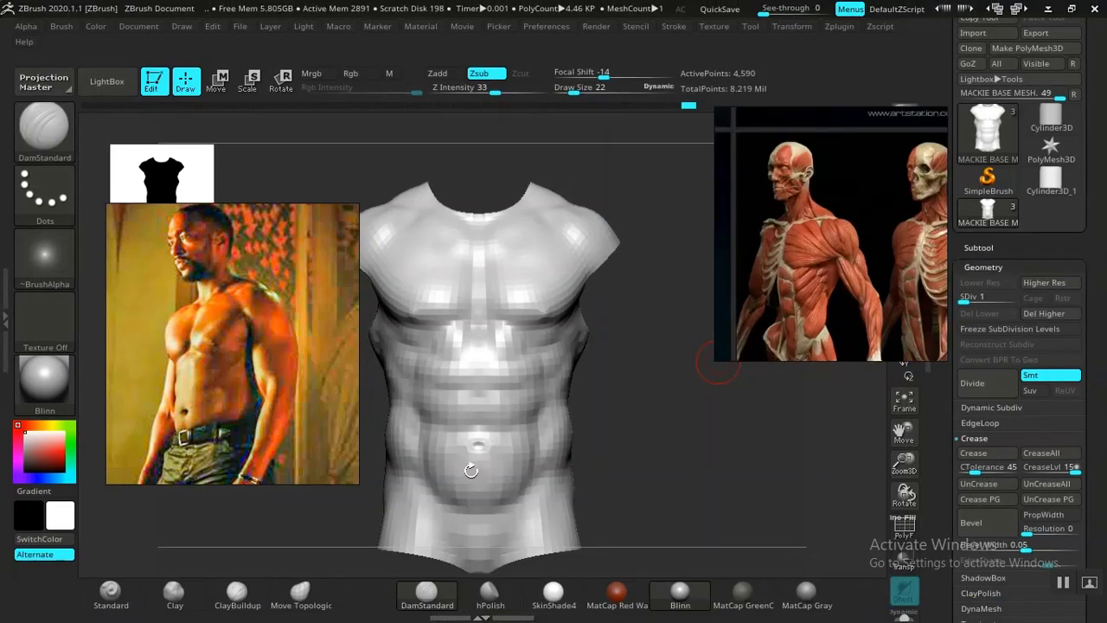
- Raise the DamStandard draw size to 48 for work on the chest and shoulders
drag(674, 385, 592, 392)
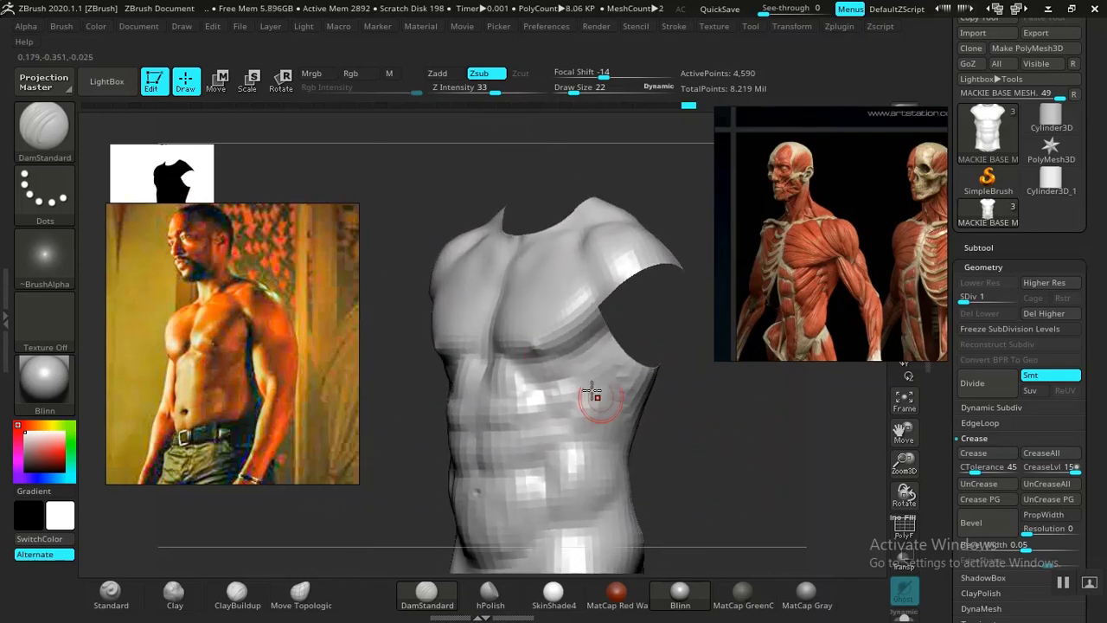
mouse_move(719, 442)
alt+mouse_down()
mouse_move(724, 458)
mouse_move(709, 438)
alt+mouse_up()
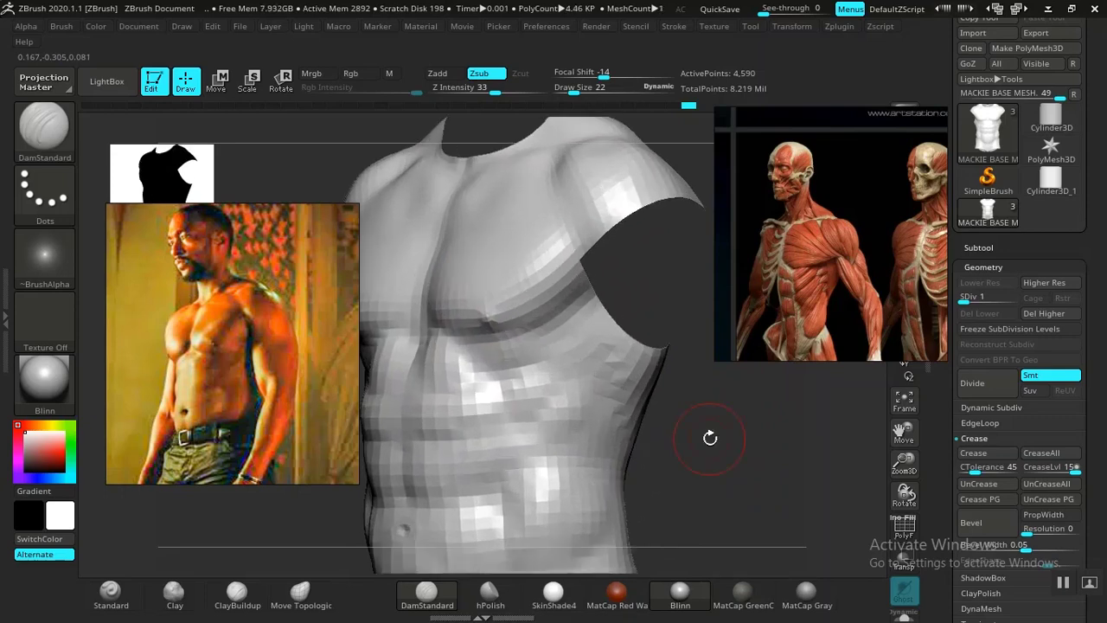
key(space)
drag(495, 273, 505, 270)
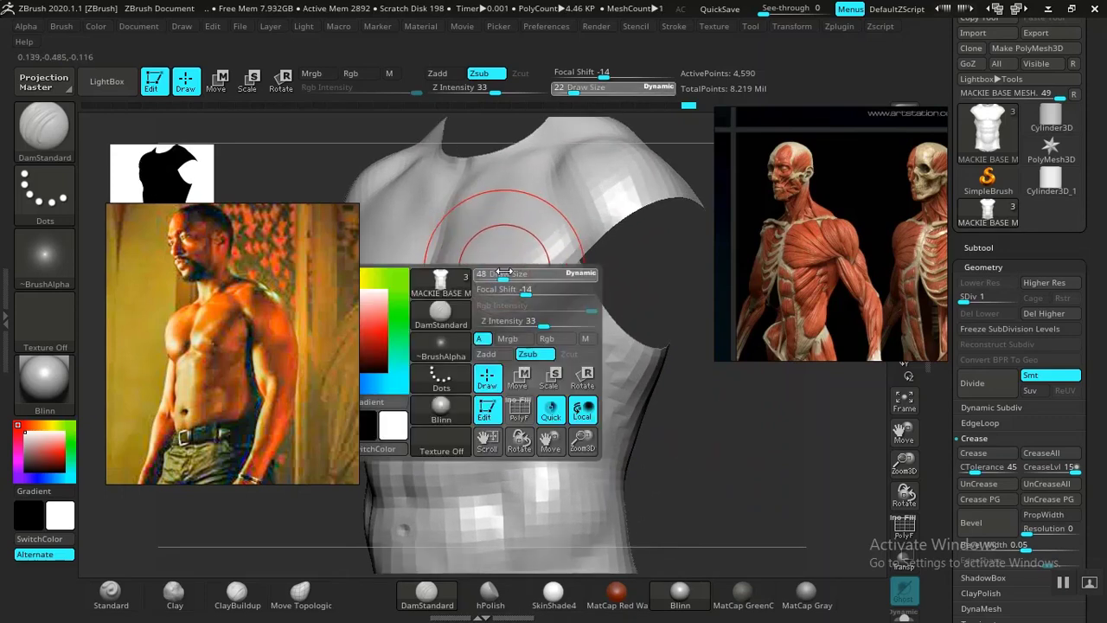
alt+drag(756, 444, 786, 507)
mouse_move(760, 436)
mouse_down()
mouse_move(761, 425)
mouse_move(757, 469)
mouse_move(744, 455)
mouse_move(744, 430)
mouse_move(755, 433)
mouse_up()
drag(694, 404, 753, 426)
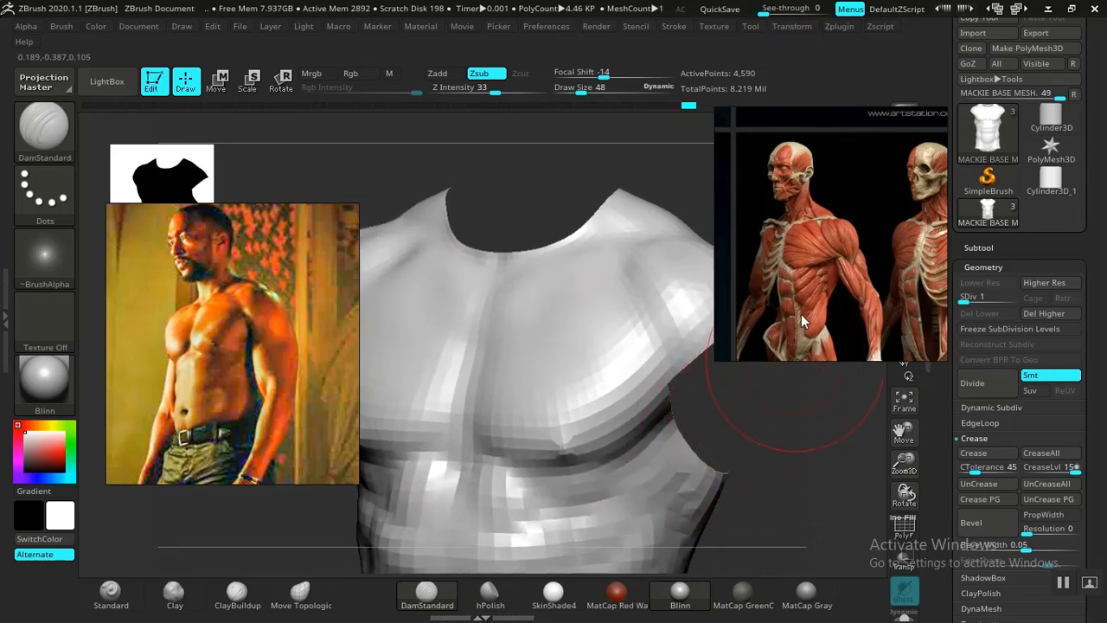
- Examine the écorché's pectoral and deltoid muscles up close and compare them with the sculpted chest
scroll(807, 278, down, 5)
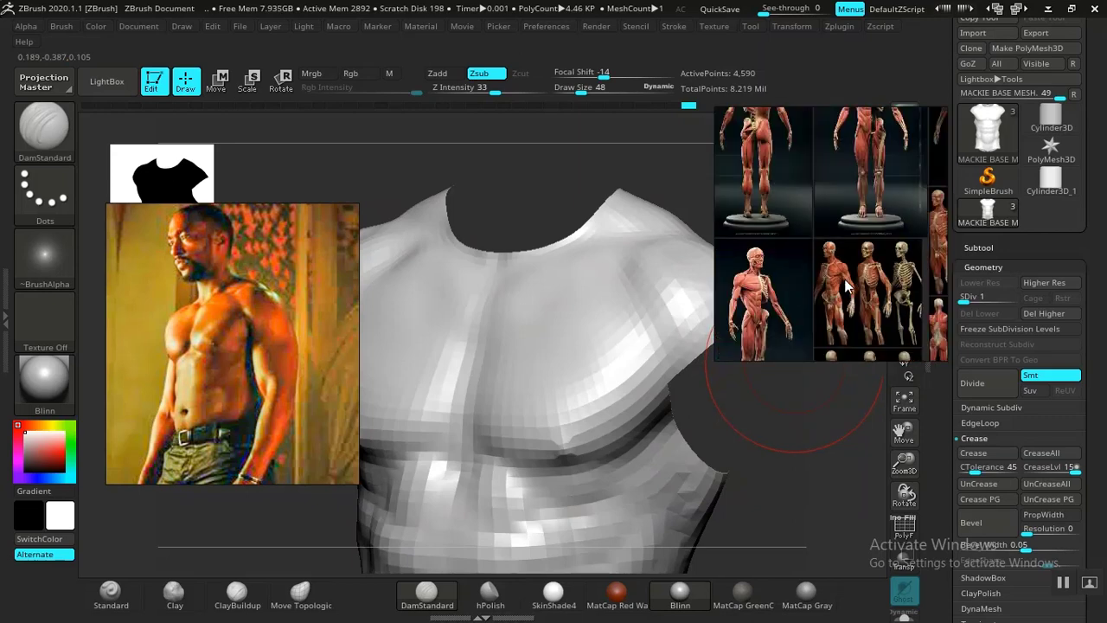
mouse_move(839, 282)
middle_down()
mouse_move(853, 294)
mouse_move(835, 283)
mouse_move(847, 287)
middle_up()
scroll(855, 300, up, 8)
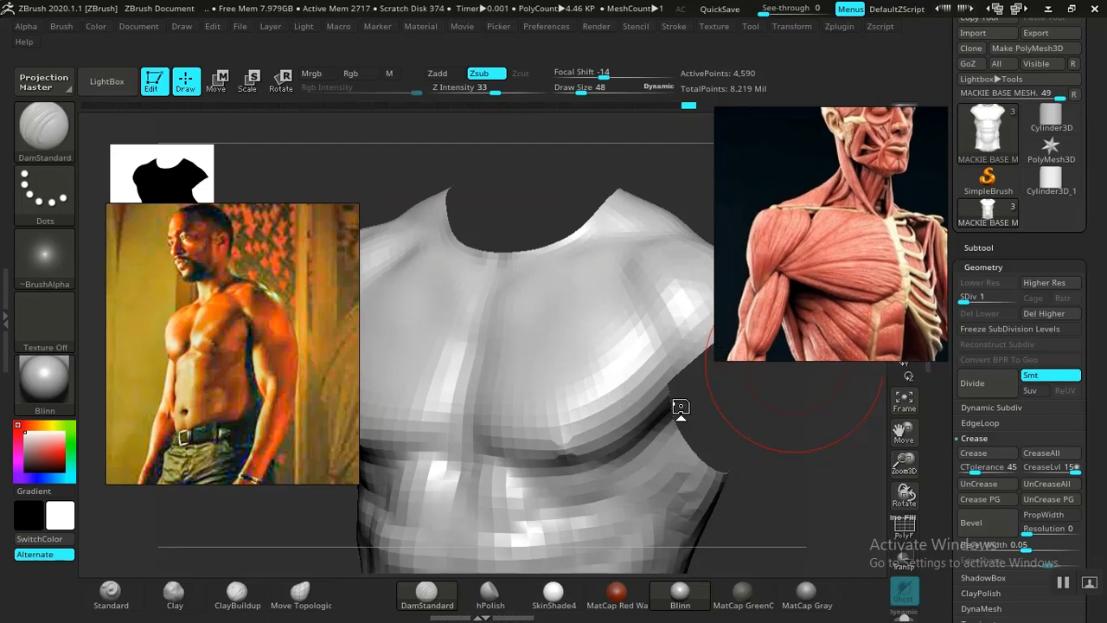
mouse_move(780, 428)
mouse_down()
mouse_move(786, 440)
mouse_move(771, 420)
mouse_move(774, 444)
mouse_move(788, 449)
mouse_move(766, 445)
mouse_up()
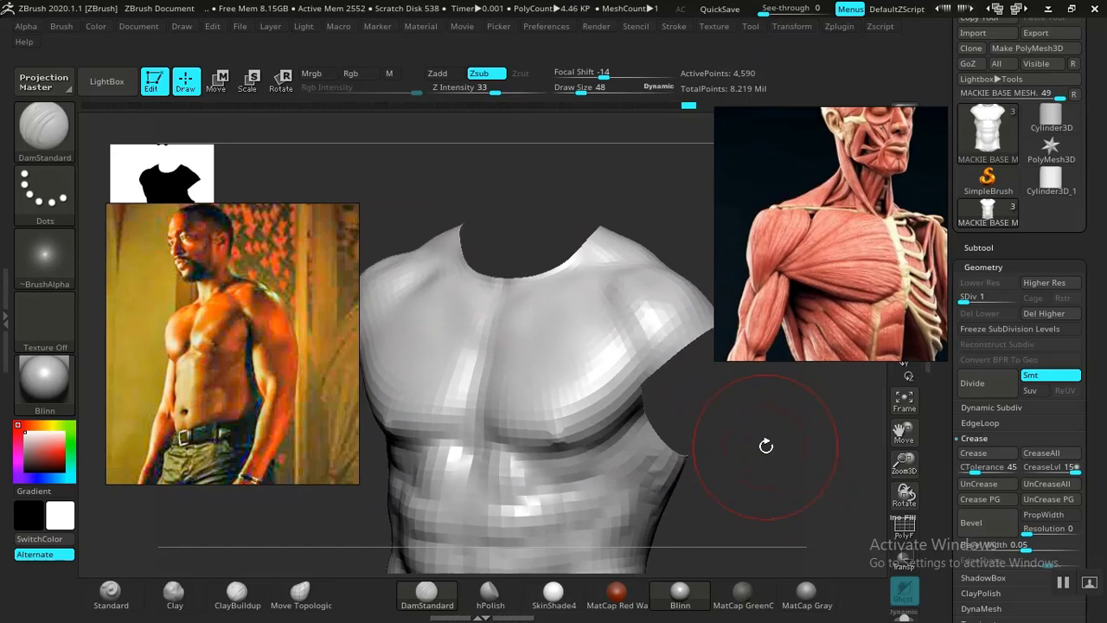
- Find the black-and-white side-view physique photo among the references and examine its chest, shoulder and arm
scroll(835, 222, down, 12)
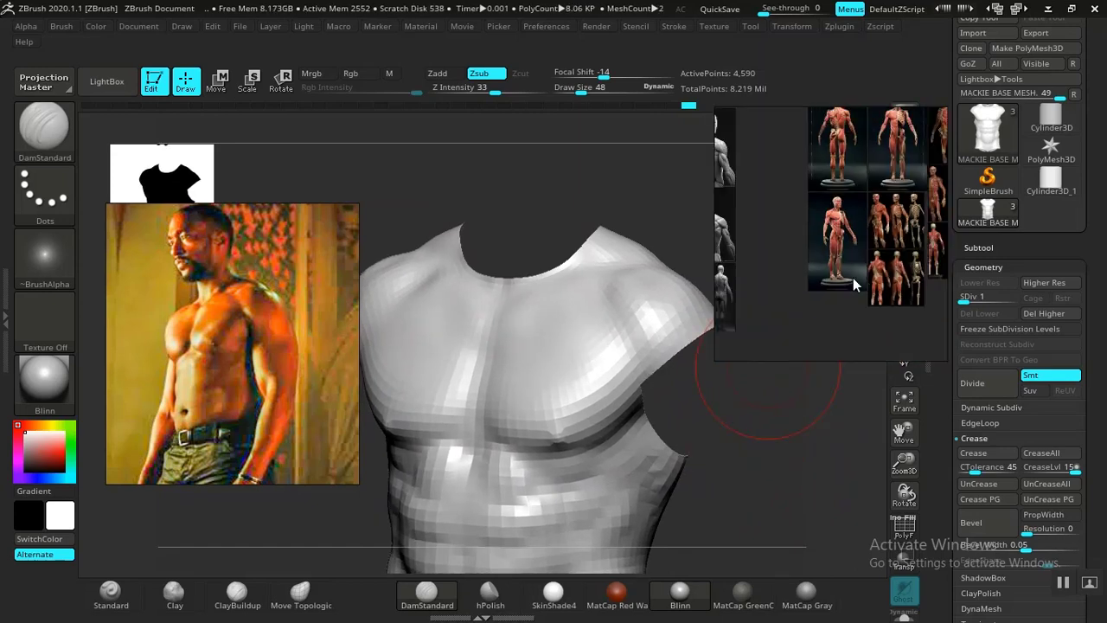
middle_drag(851, 282, 837, 189)
scroll(836, 260, up, 6)
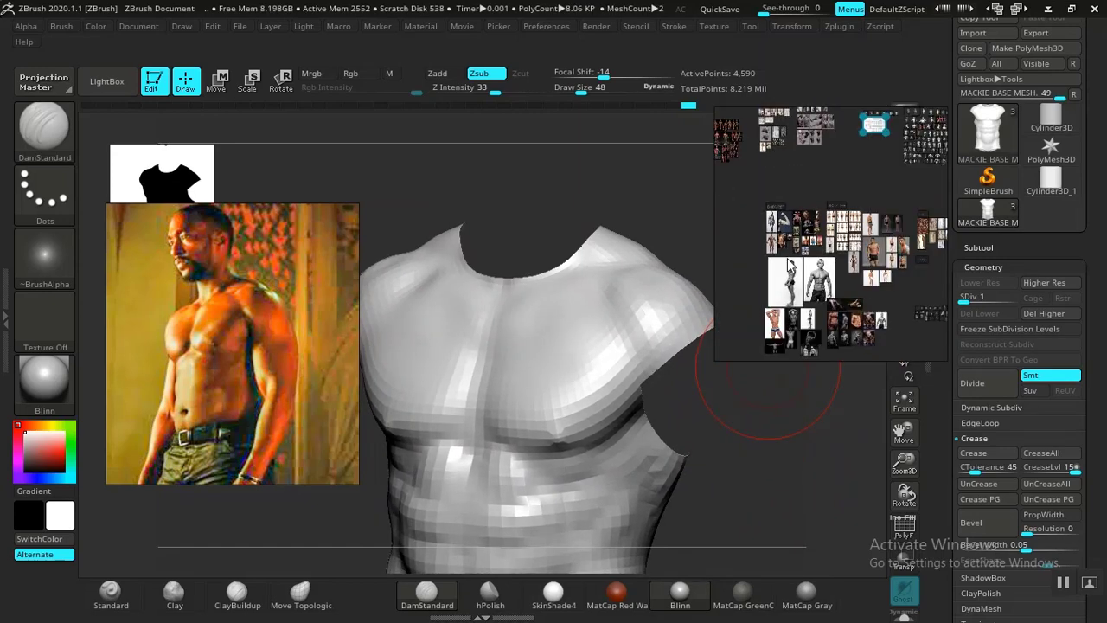
scroll(828, 297, up, 8)
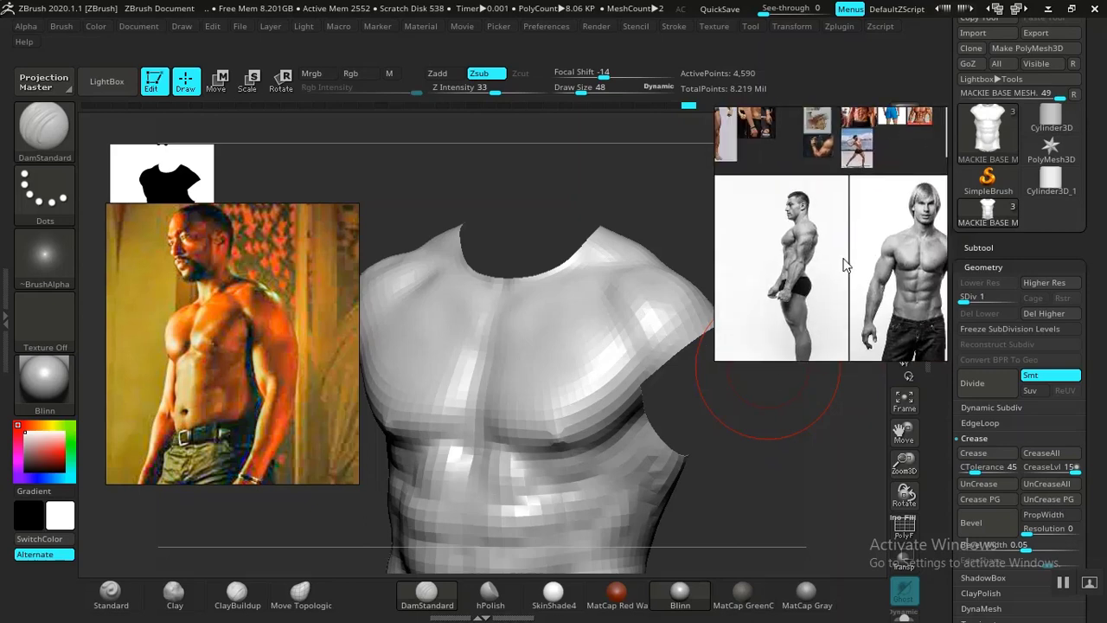
scroll(813, 251, up, 4)
middle_drag(797, 251, 839, 302)
scroll(859, 265, up, 3)
scroll(839, 302, up, 2)
scroll(846, 300, down, 4)
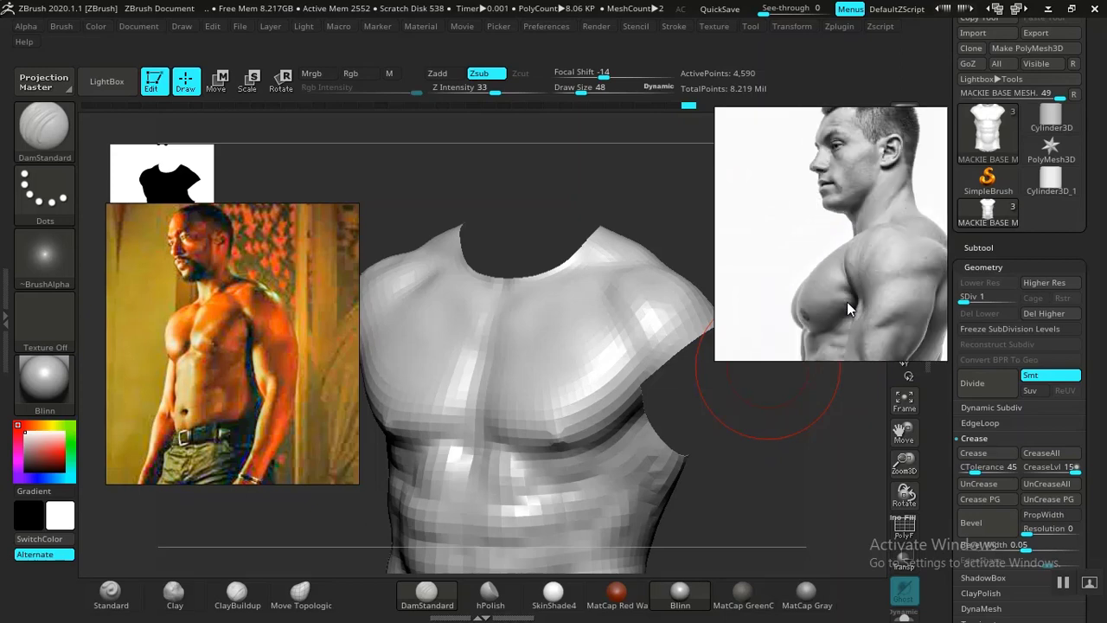
scroll(826, 254, up, 2)
middle_drag(827, 254, 823, 252)
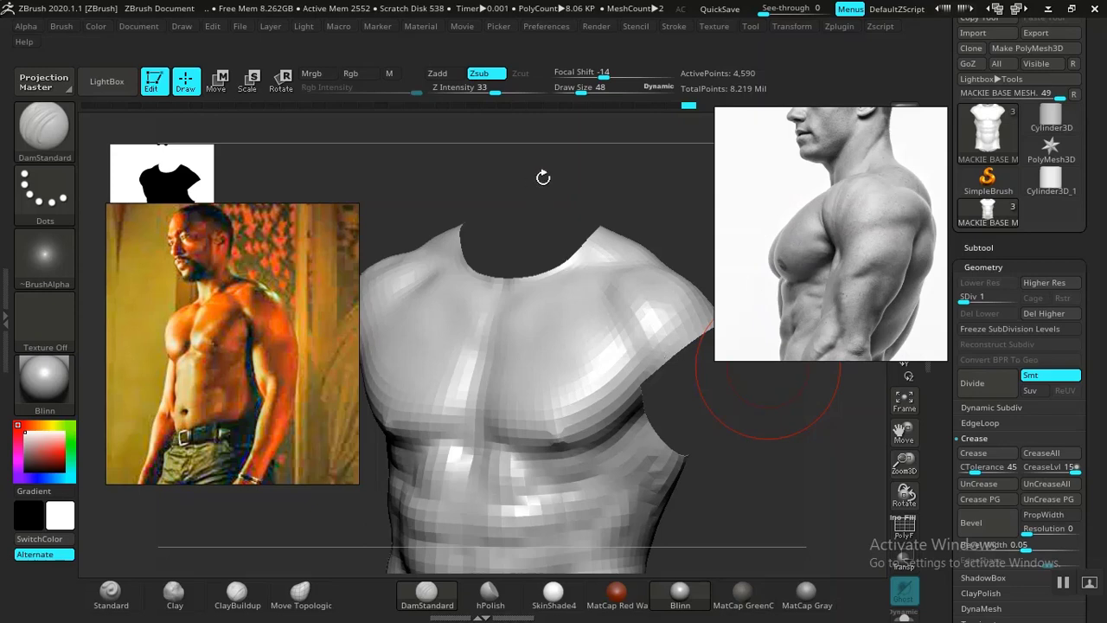
- Compare the sculpt's chest with the side-view photo, and examine the black-and-white front-view physique photo beside it
drag(543, 177, 558, 170)
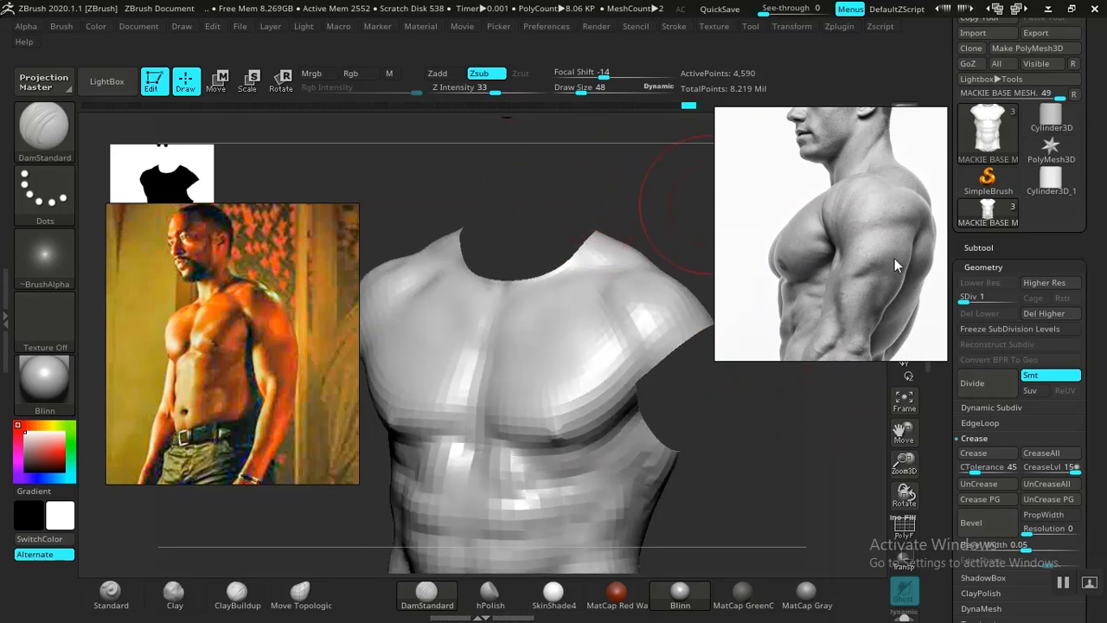
scroll(895, 266, down, 5)
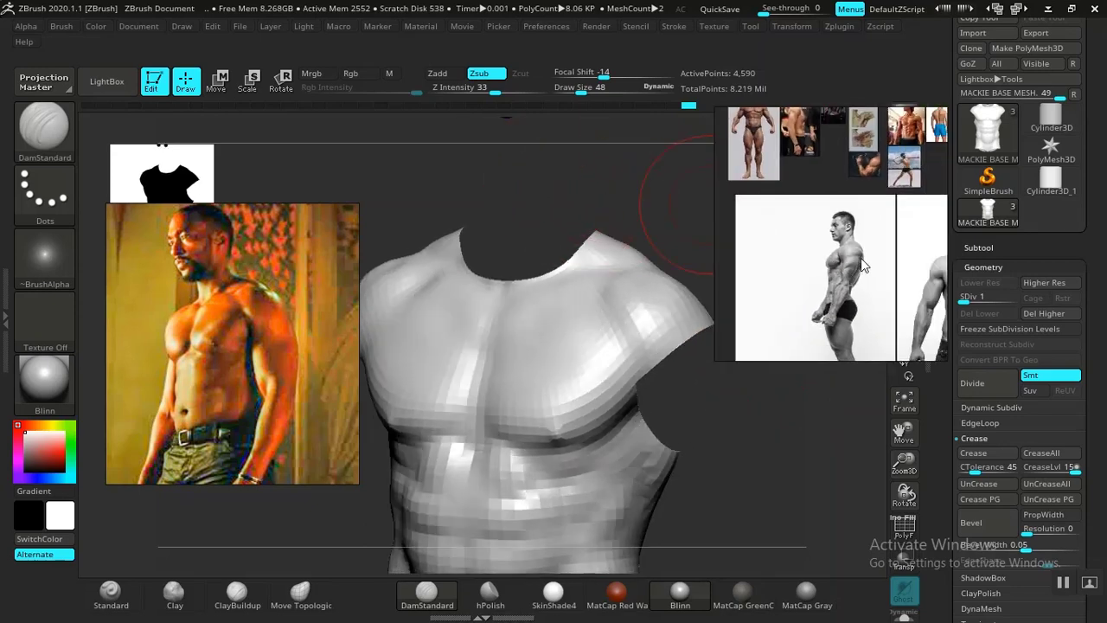
middle_drag(862, 259, 784, 261)
scroll(863, 276, up, 5)
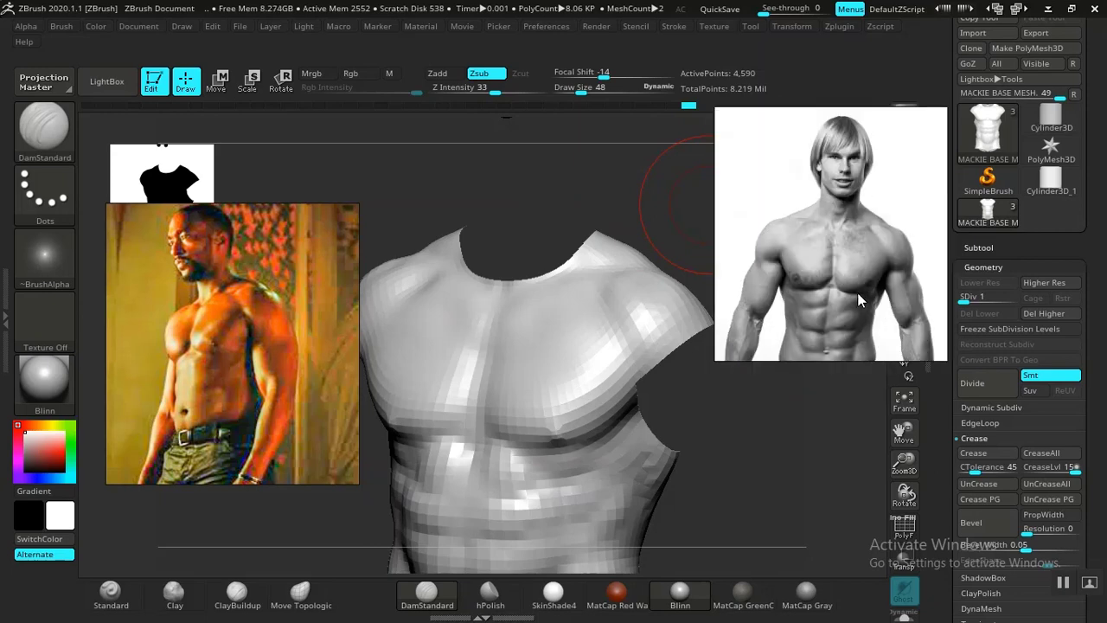
scroll(859, 298, up, 2)
scroll(859, 298, down, 6)
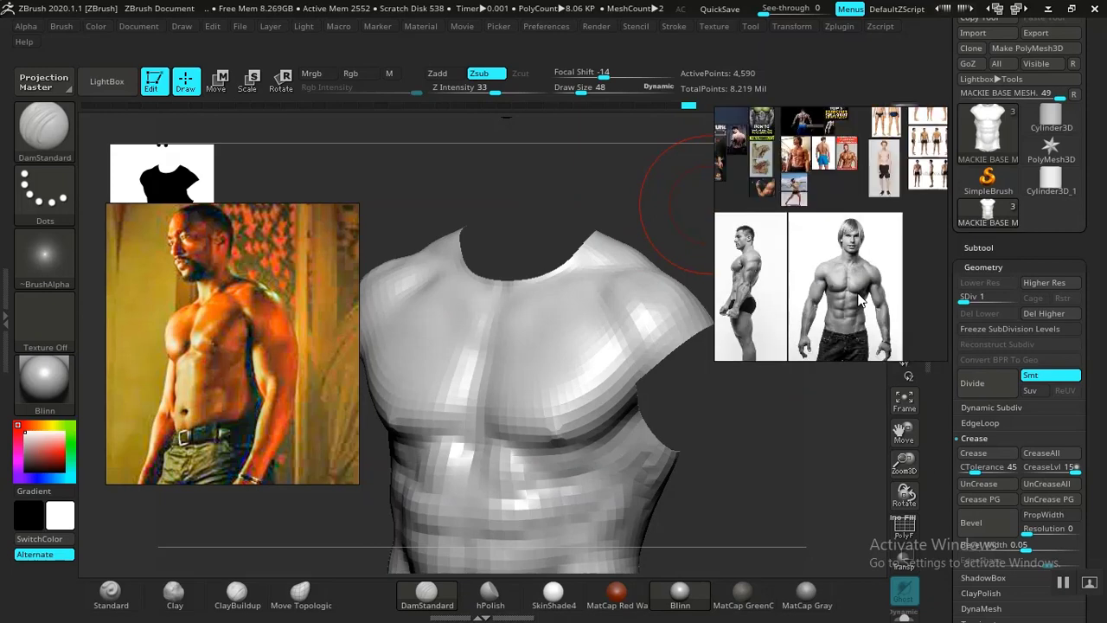
scroll(858, 294, down, 1)
- Look through the posed male physique photos in the reference collection for chest and abdominal forms
middle_drag(859, 293, 894, 174)
middle_drag(855, 299, 775, 290)
scroll(884, 287, up, 4)
middle_drag(879, 288, 853, 297)
scroll(844, 290, up, 5)
scroll(843, 299, down, 4)
middle_drag(835, 283, 863, 228)
scroll(823, 311, up, 2)
scroll(823, 311, down, 5)
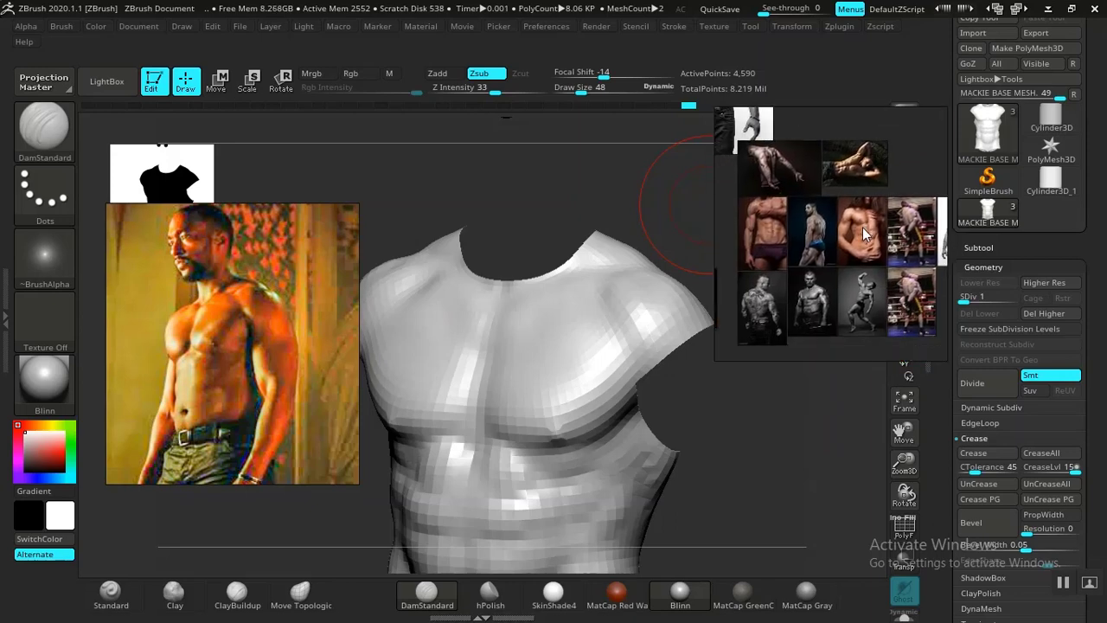
- Find the black-and-white photo of two shirtless men, examine the torso of the one with the necklace, and compare it with the sculpt
middle_drag(783, 275, 936, 274)
scroll(870, 263, down, 1)
middle_drag(867, 263, 868, 232)
scroll(872, 298, down, 1)
scroll(855, 289, up, 2)
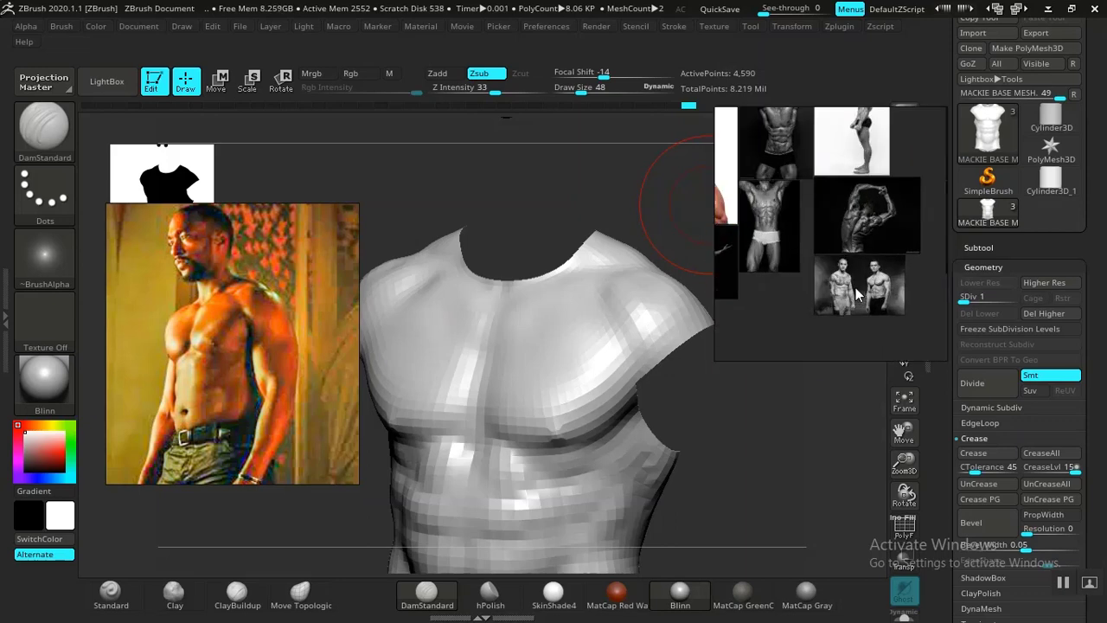
scroll(854, 289, up, 4)
mouse_move(857, 286)
middle_down()
mouse_move(793, 265)
mouse_move(850, 296)
middle_up()
scroll(793, 265, up, 2)
scroll(832, 285, up, 3)
drag(493, 250, 510, 208)
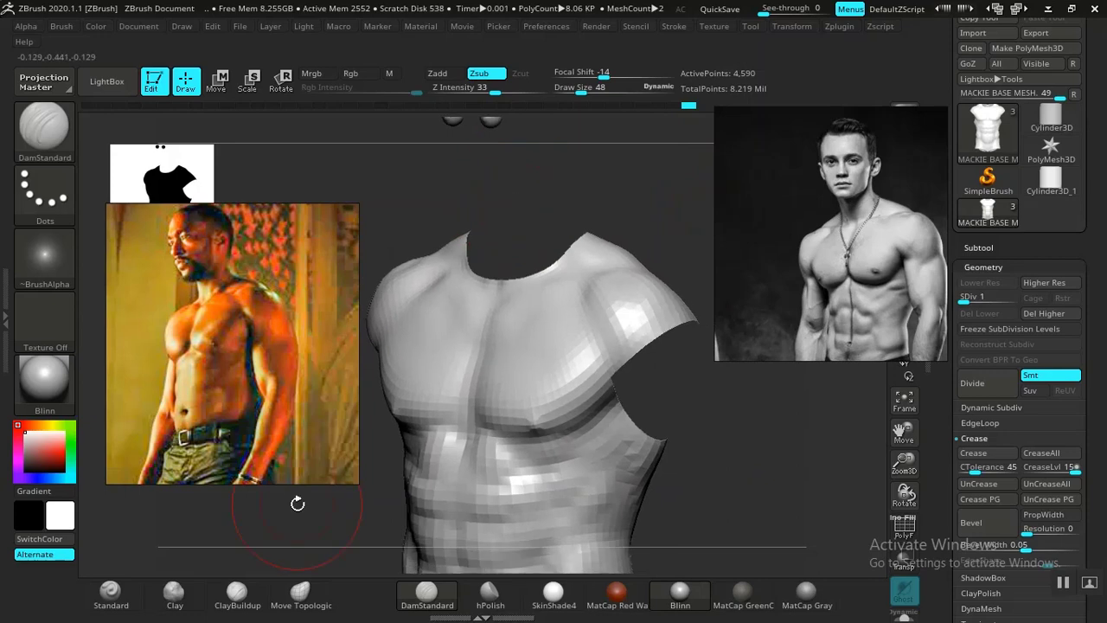
- Choose the Clay brush for the sculpt and find the red écorché muscle figures in the reference collection
click(174, 604)
drag(736, 425, 741, 417)
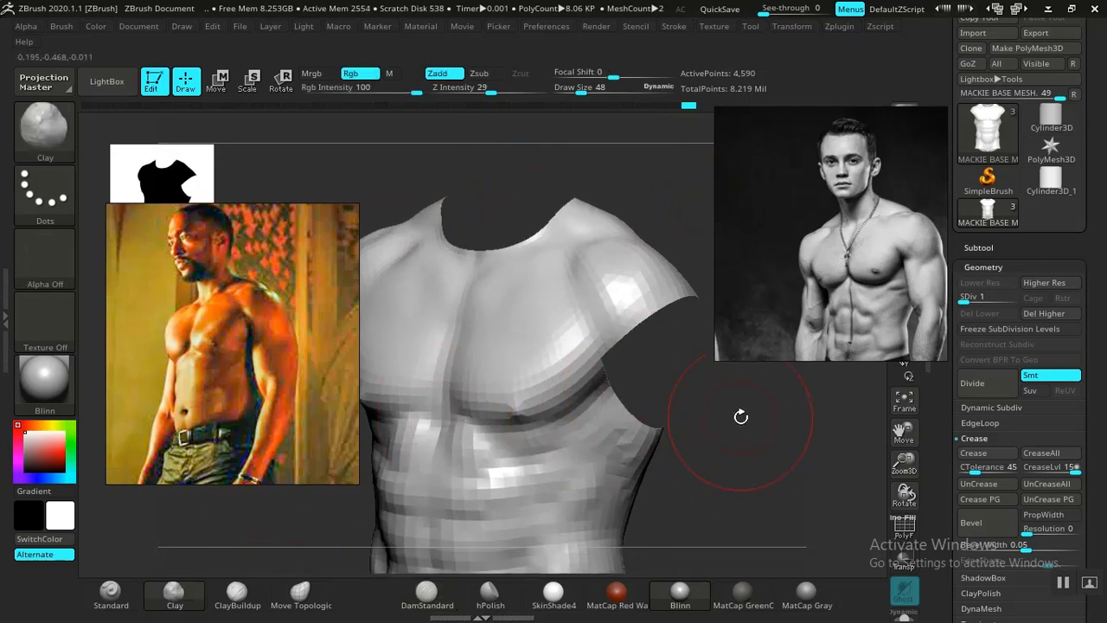
scroll(836, 307, down, 6)
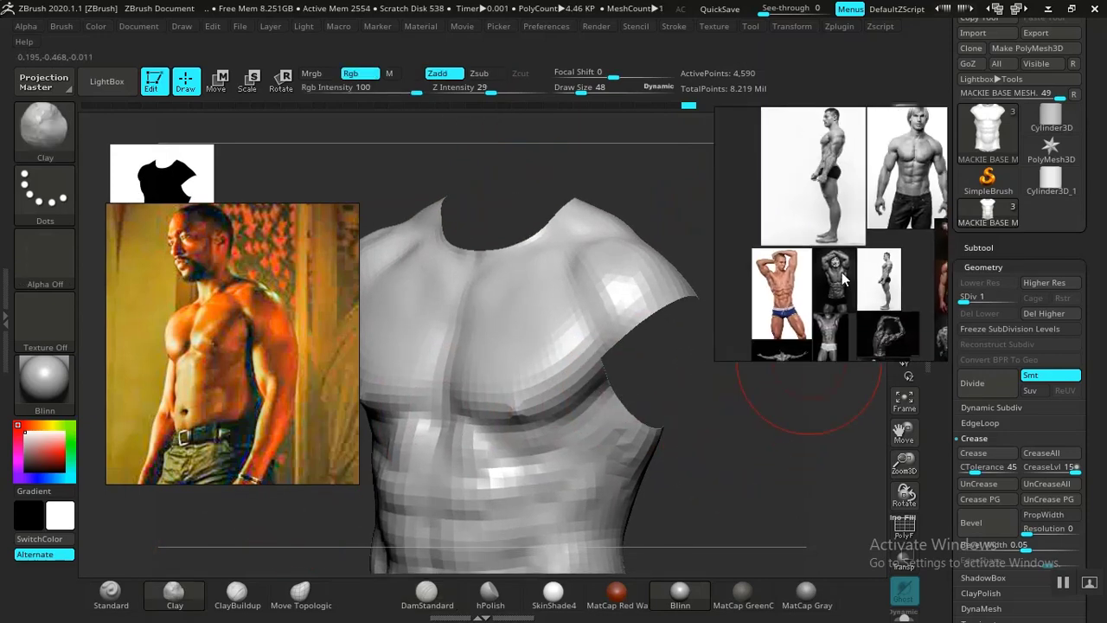
scroll(837, 262, down, 5)
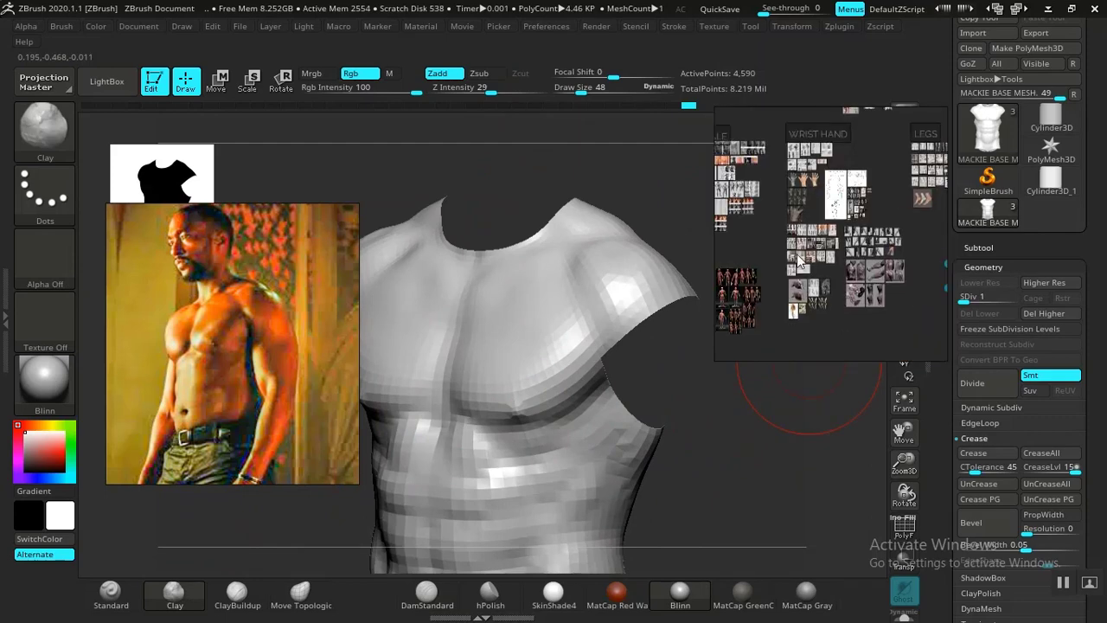
double_click(781, 303)
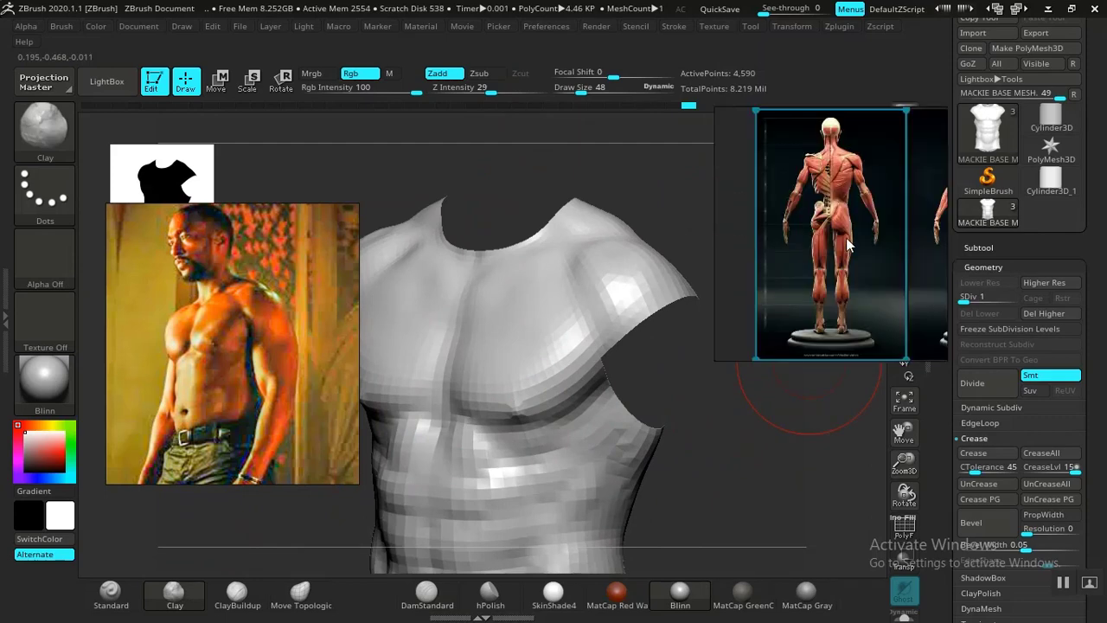
middle_drag(846, 238, 749, 277)
double_click(879, 233)
middle_drag(879, 233, 788, 224)
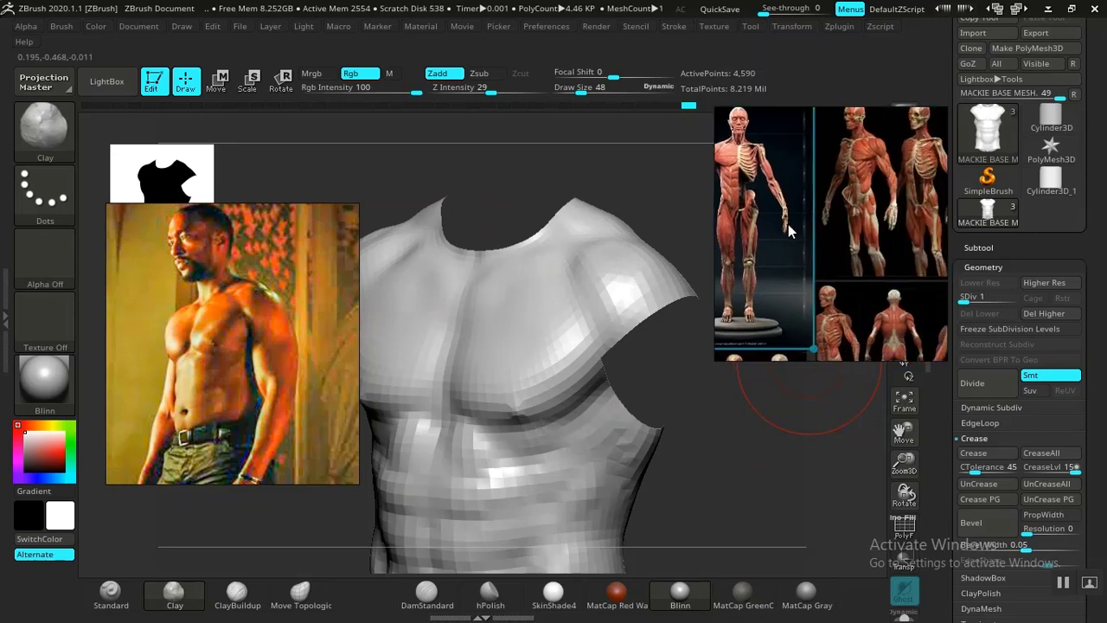
double_click(882, 189)
- Examine the écorché figures' ribcage, pectoral and serratus up close, settling on the three-quarter view of the chest muscles
scroll(867, 222, up, 3)
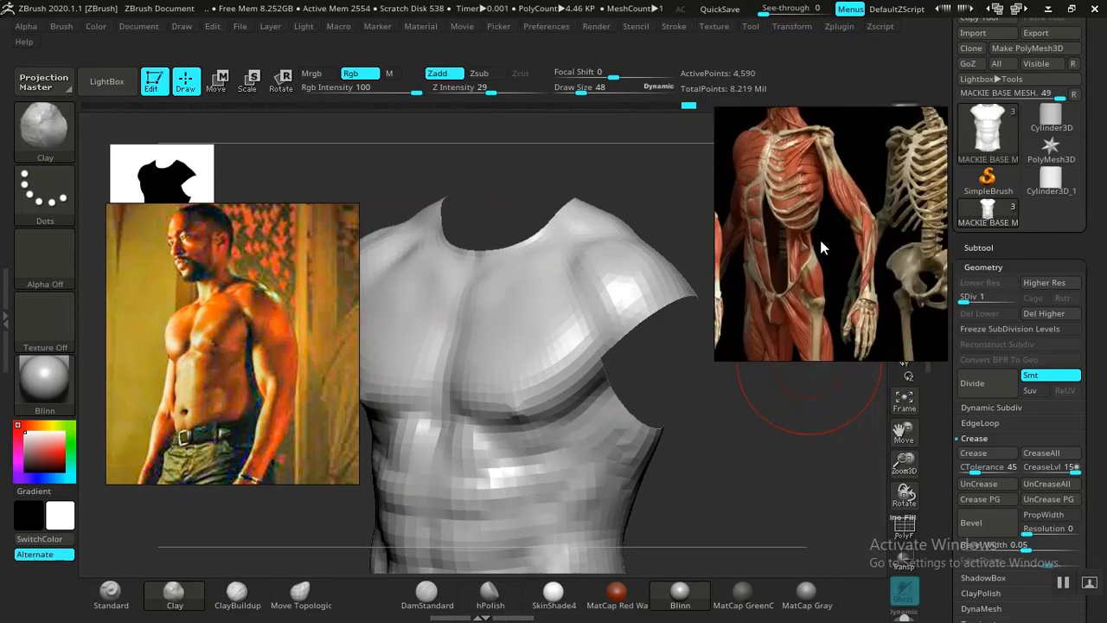
scroll(821, 242, down, 3)
double_click(854, 255)
middle_drag(854, 255, 874, 277)
scroll(874, 276, up, 3)
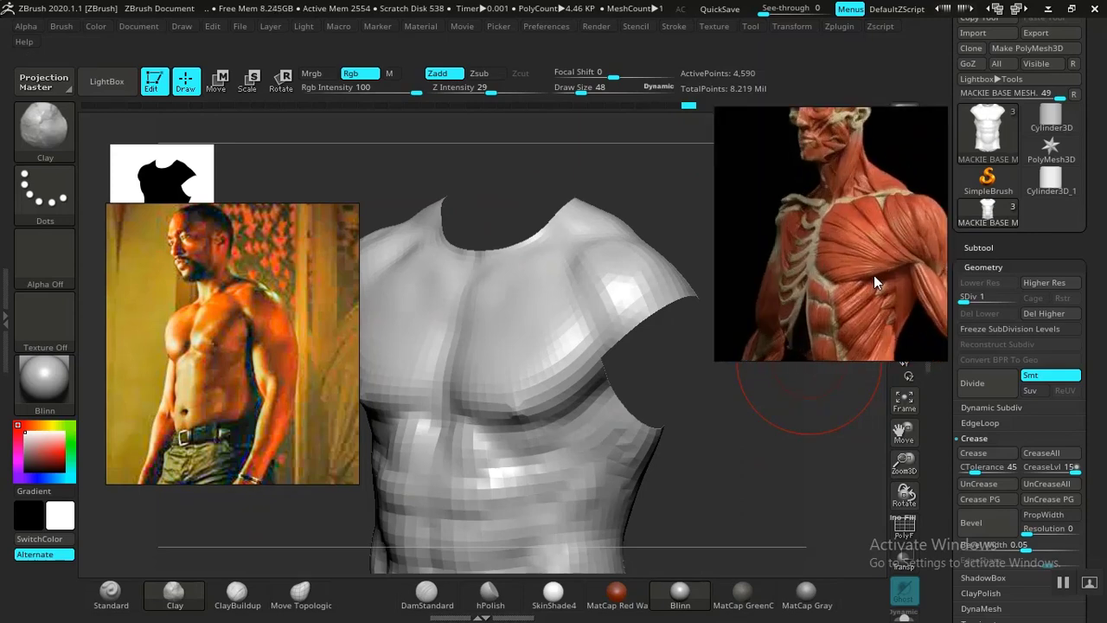
scroll(874, 275, up, 2)
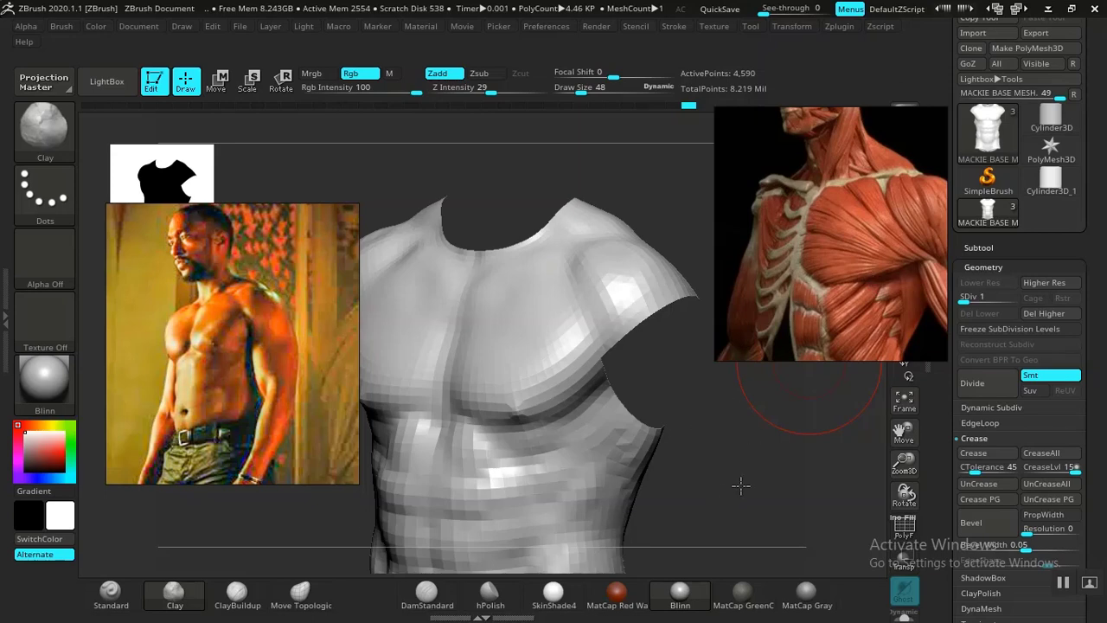
- Build up the pectoral volume from the sternum toward the armpit with the Clay brush at draw size 48
mouse_move(740, 485)
mouse_down()
mouse_move(715, 487)
mouse_move(727, 499)
mouse_move(668, 444)
mouse_move(701, 472)
mouse_move(769, 496)
mouse_move(769, 477)
mouse_move(746, 453)
mouse_move(754, 459)
mouse_move(678, 409)
mouse_move(741, 432)
mouse_move(759, 462)
mouse_move(751, 450)
mouse_up()
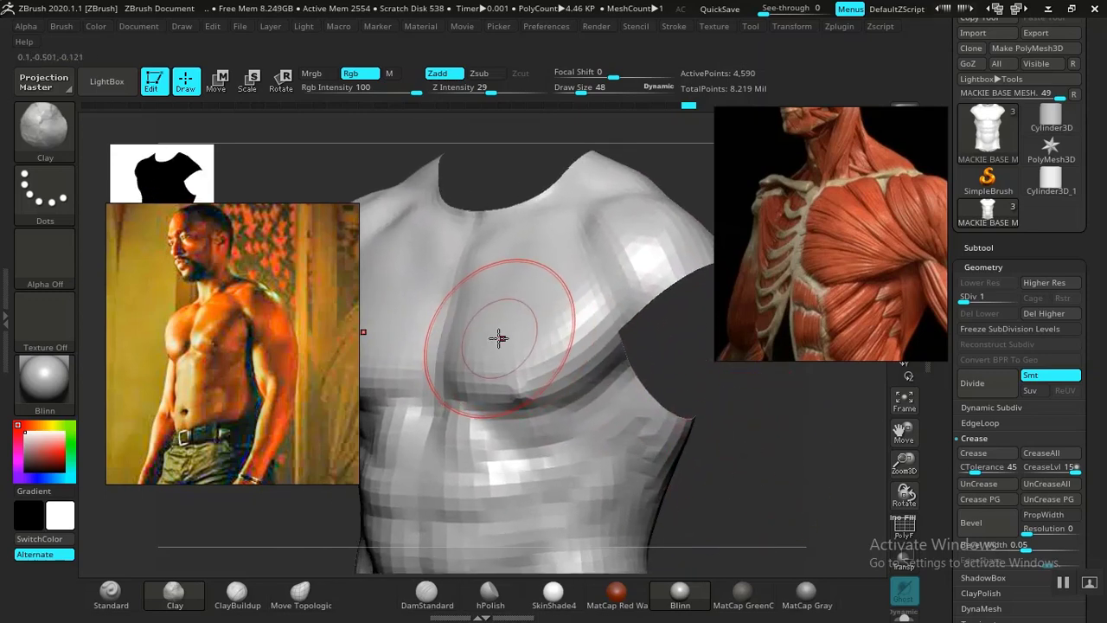
drag(749, 381, 751, 426)
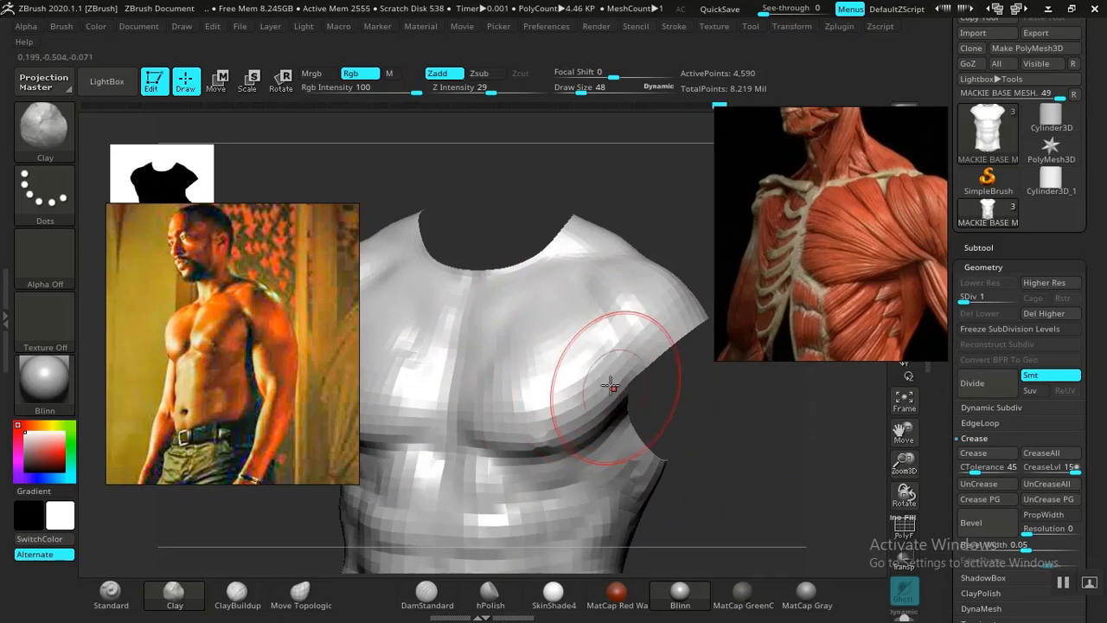
drag(692, 429, 600, 436)
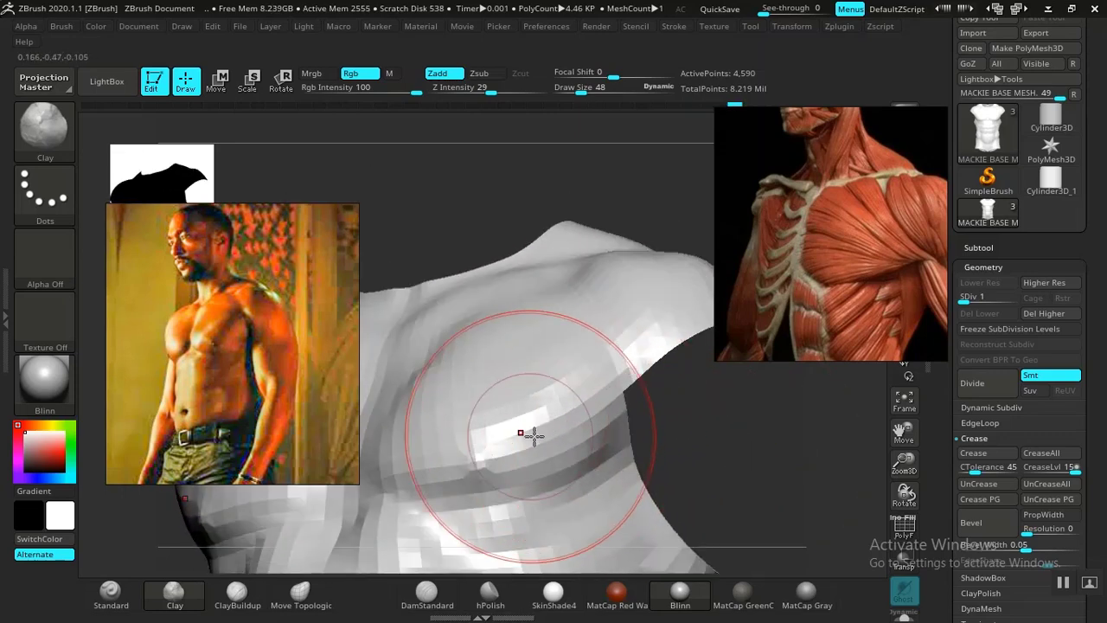
alt+drag(666, 424, 697, 473)
mouse_move(492, 405)
mouse_down()
mouse_move(472, 415)
mouse_move(510, 450)
mouse_up()
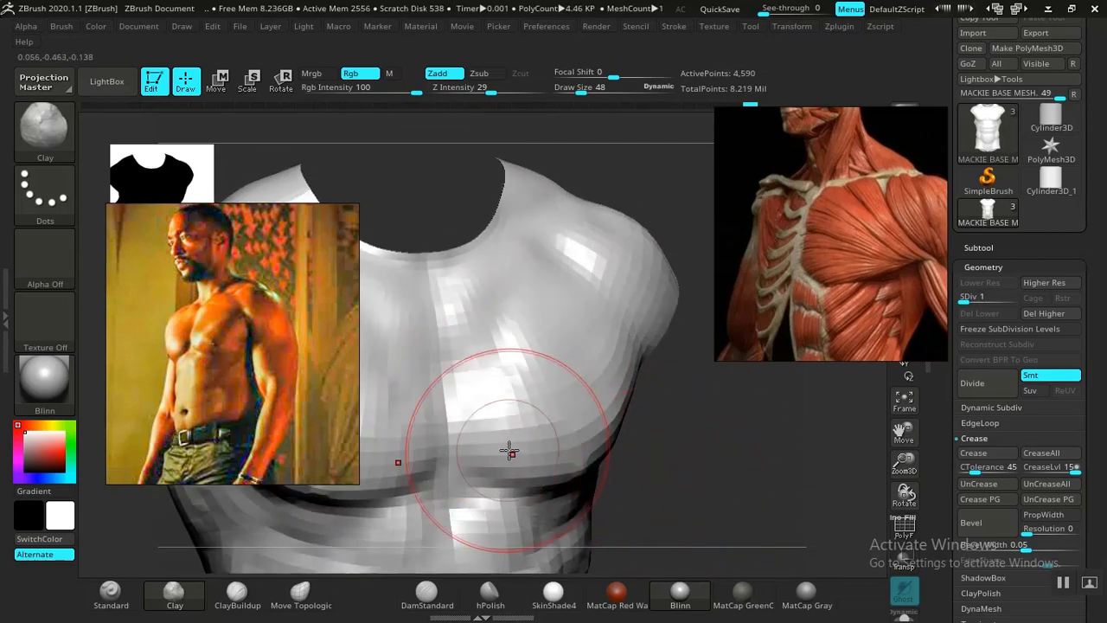
drag(491, 407, 532, 415)
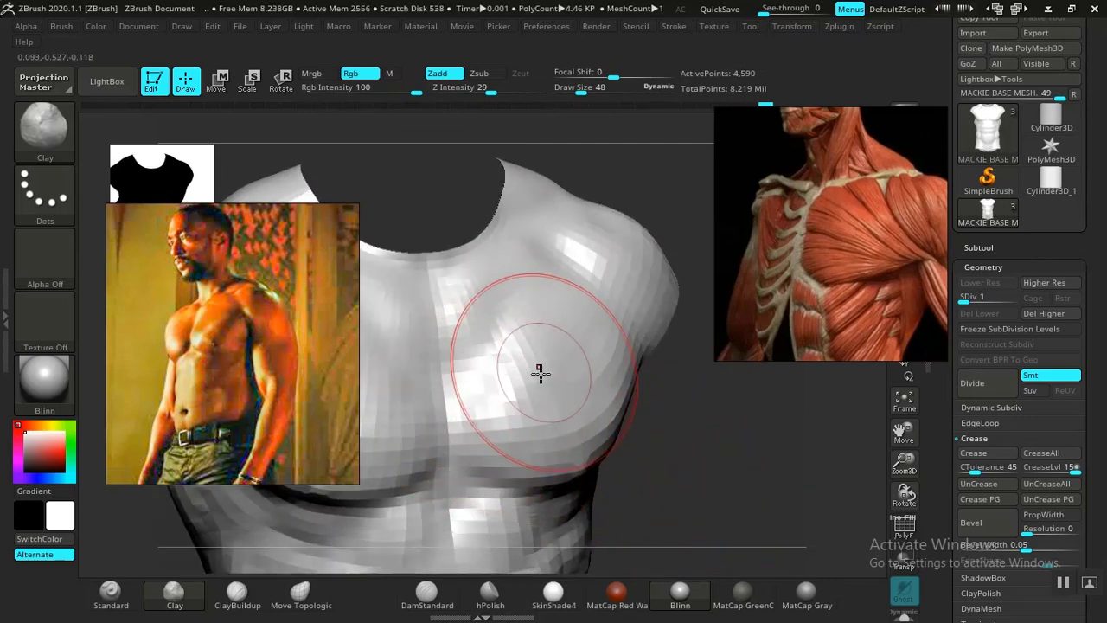
mouse_move(733, 404)
mouse_down()
mouse_move(712, 403)
mouse_move(726, 440)
mouse_move(528, 399)
mouse_move(518, 364)
mouse_up()
- Set the Clay brush's draw size to 26 and build up the upper chest forms below the collarbones
key(space)
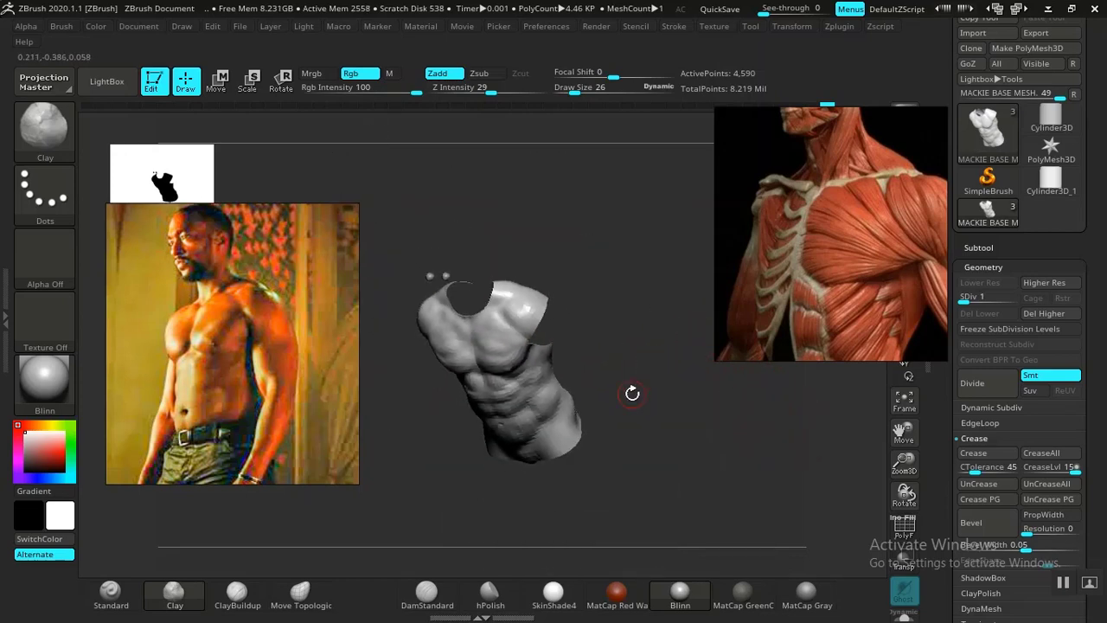
drag(630, 390, 626, 331)
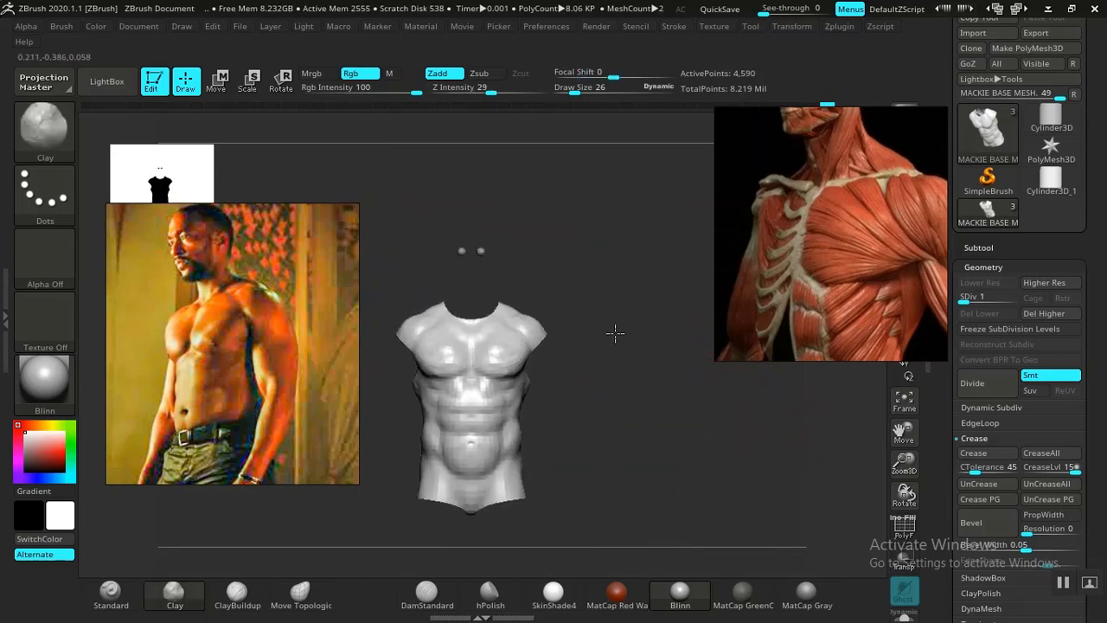
mouse_move(716, 502)
mouse_down()
mouse_move(705, 390)
mouse_move(743, 453)
mouse_move(739, 511)
mouse_move(752, 492)
mouse_move(737, 430)
mouse_move(764, 436)
mouse_move(732, 423)
mouse_move(780, 445)
mouse_move(761, 433)
mouse_up()
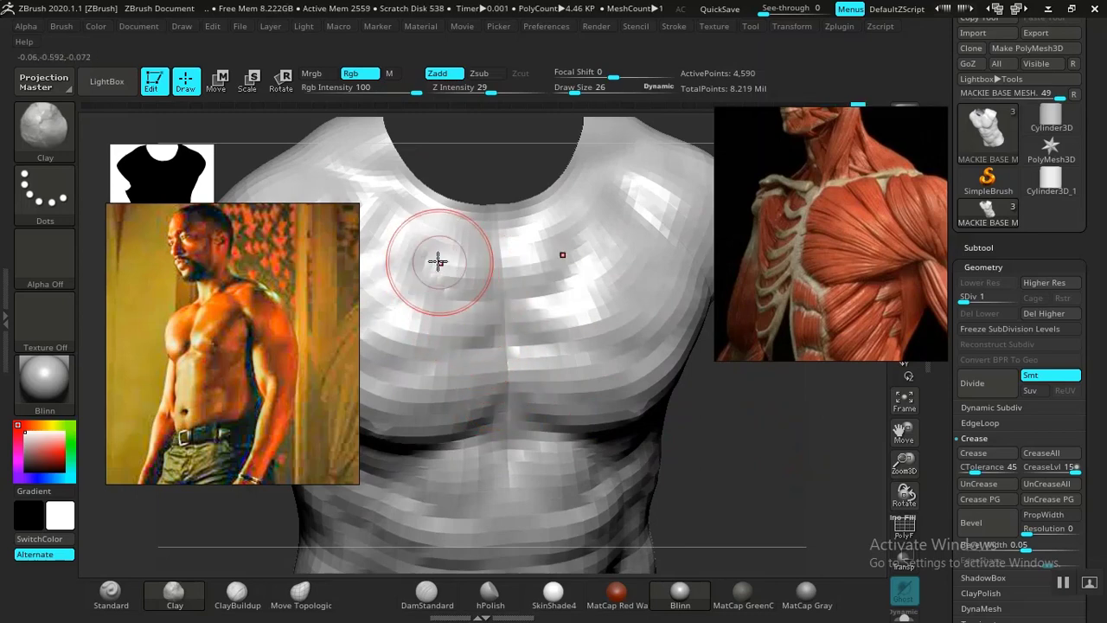
alt+drag(742, 476, 785, 430)
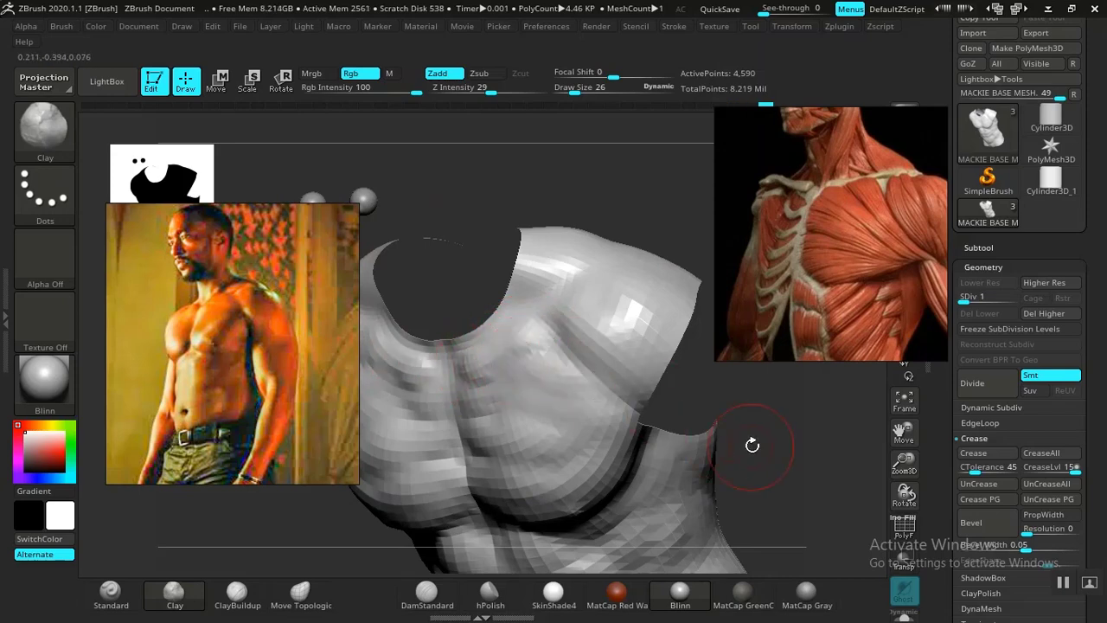
mouse_move(752, 444)
mouse_down()
mouse_move(759, 400)
mouse_move(640, 398)
mouse_up()
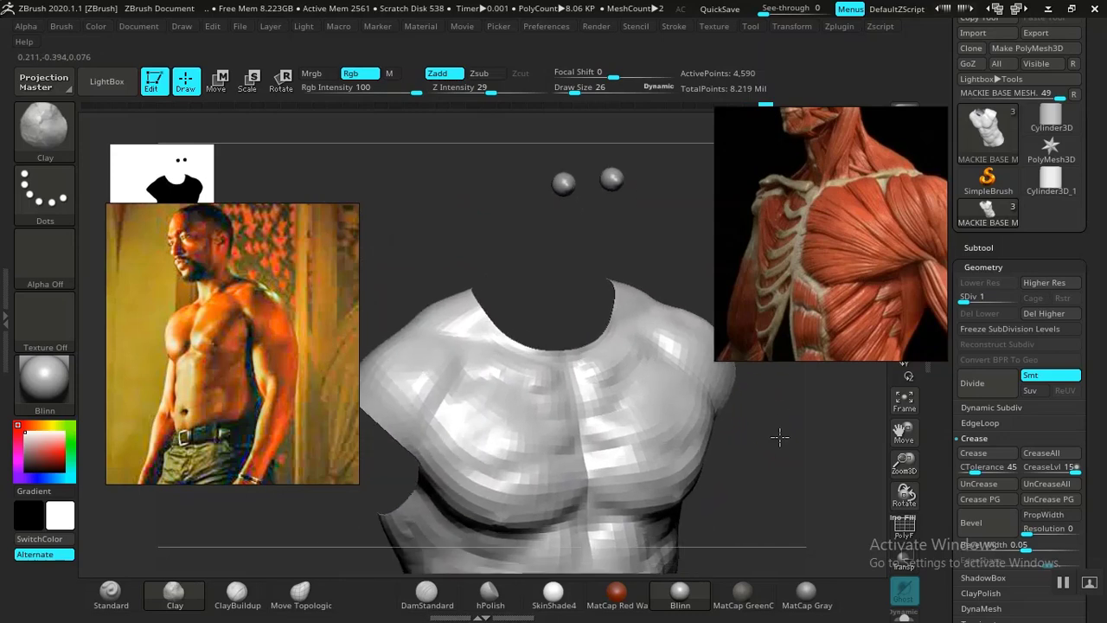
- Define the grooves below the collarbones with the DamStandard brush and smooth the upper chest toward the shoulder
click(426, 592)
drag(769, 456, 779, 508)
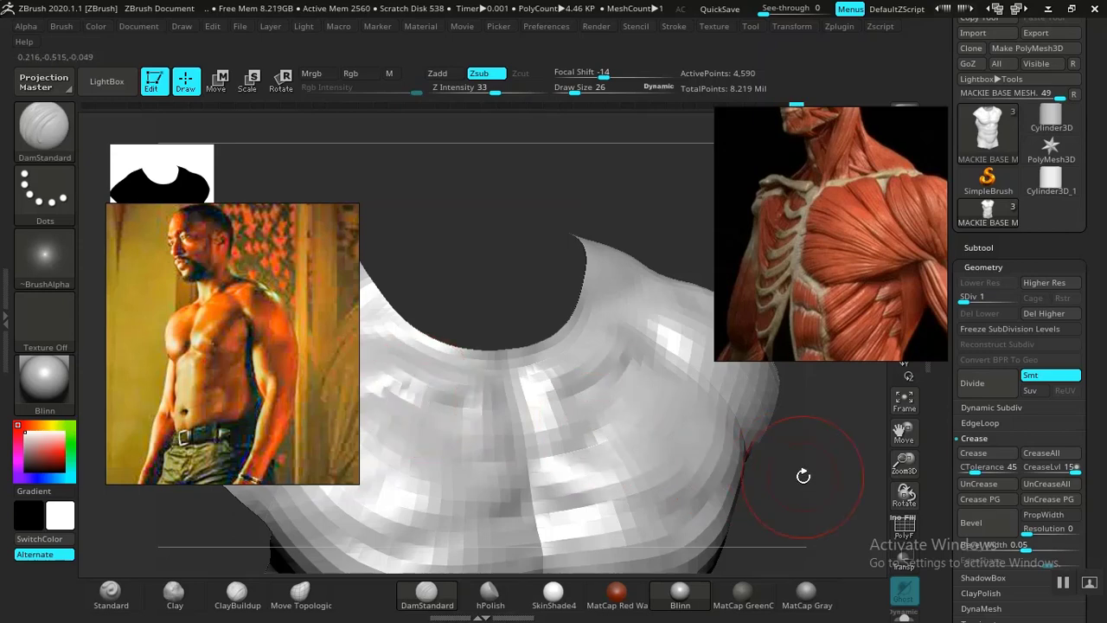
alt+drag(803, 477, 745, 513)
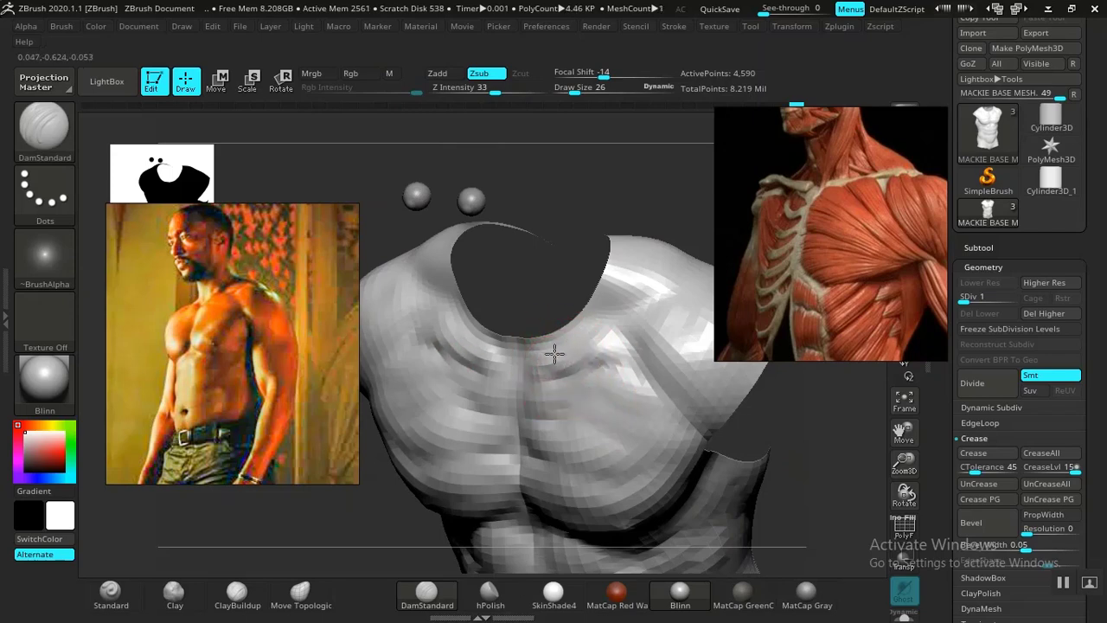
key(shift)
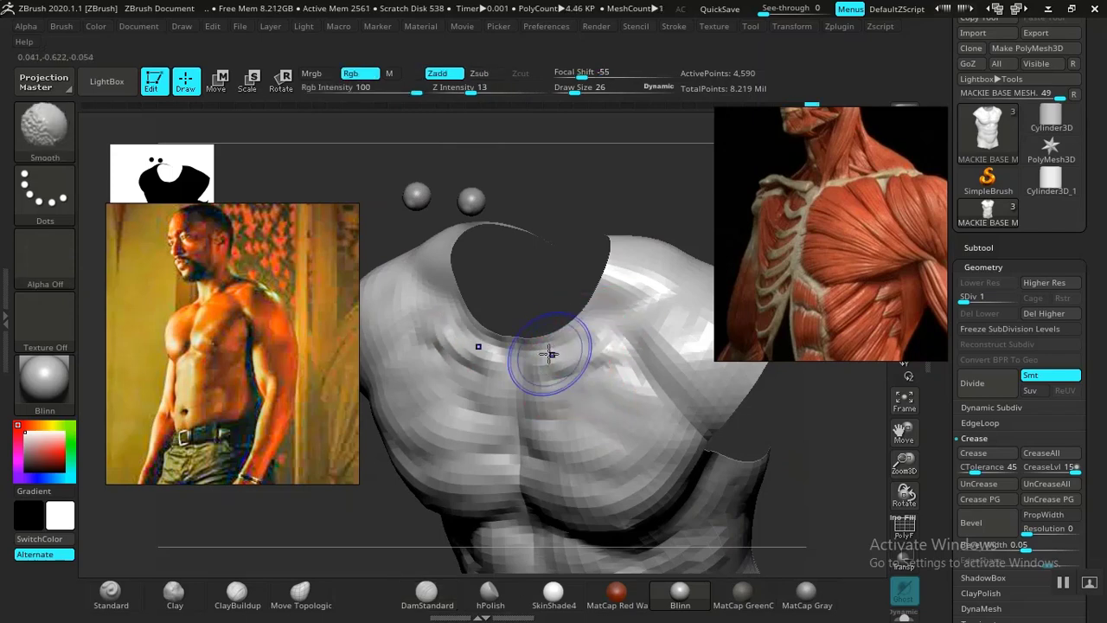
shift+drag(621, 341, 671, 368)
mouse_move(819, 442)
alt+mouse_down()
mouse_move(749, 403)
mouse_move(712, 429)
alt+mouse_up()
mouse_move(766, 540)
alt+mouse_down()
mouse_move(744, 373)
mouse_move(724, 465)
alt+mouse_up()
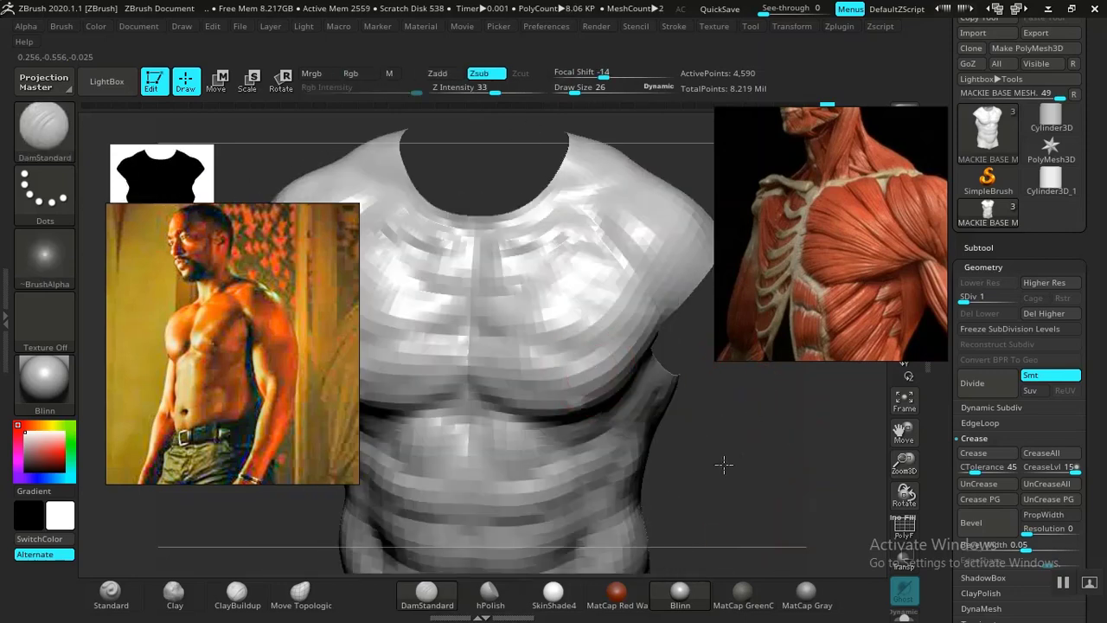
- Soften the banding across the pectorals with the Smooth brush at Z intensity 7, using draw sizes 42 and 24
key(space)
drag(579, 355, 586, 358)
mouse_move(726, 439)
alt+mouse_down()
mouse_move(736, 472)
mouse_move(726, 497)
alt+mouse_up()
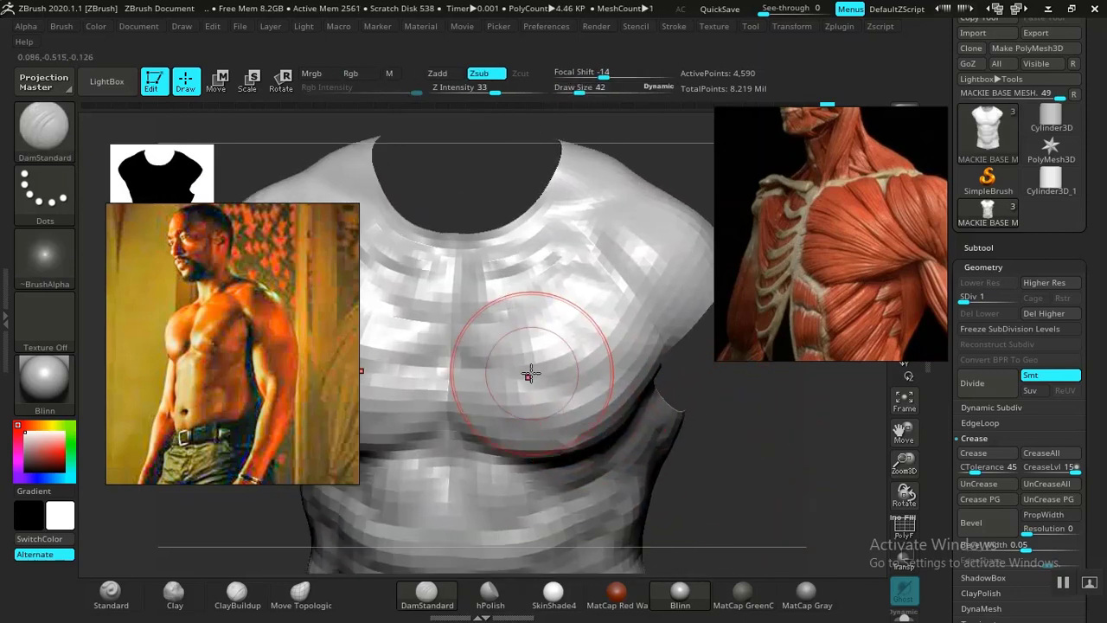
key(shift)
key(alt)
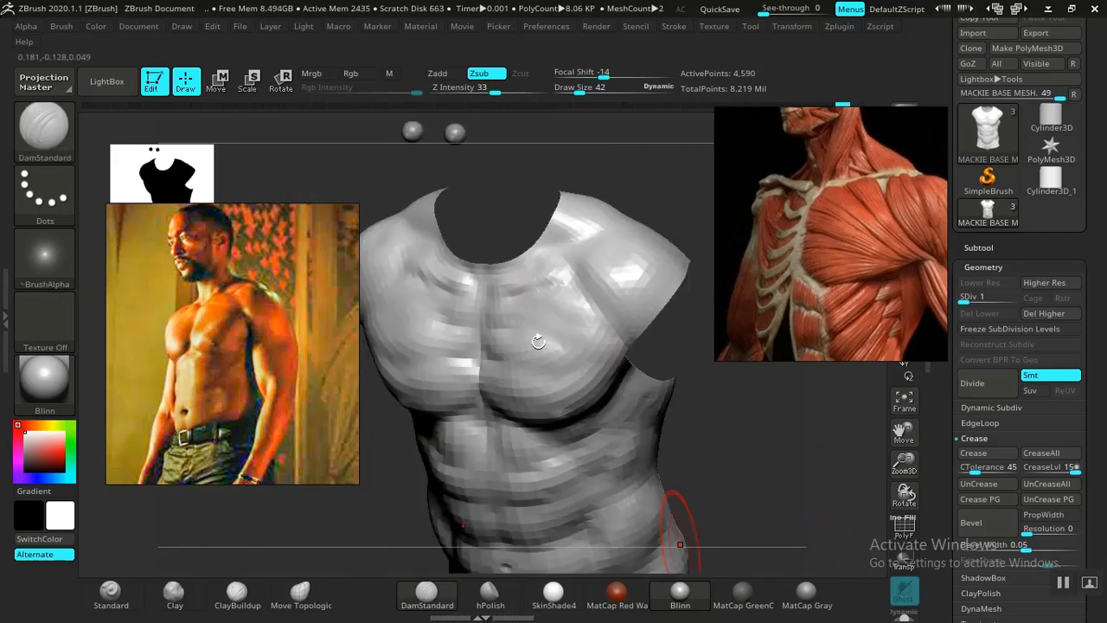
mouse_move(682, 384)
mouse_down()
mouse_move(707, 390)
mouse_move(692, 449)
mouse_up()
key(shift)
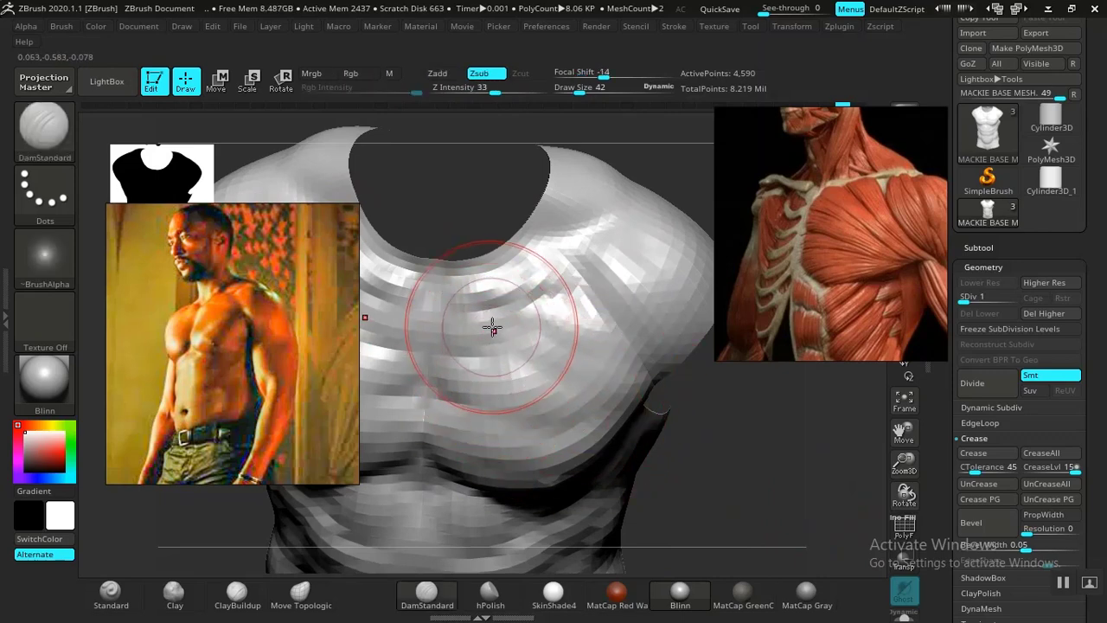
key(shift)
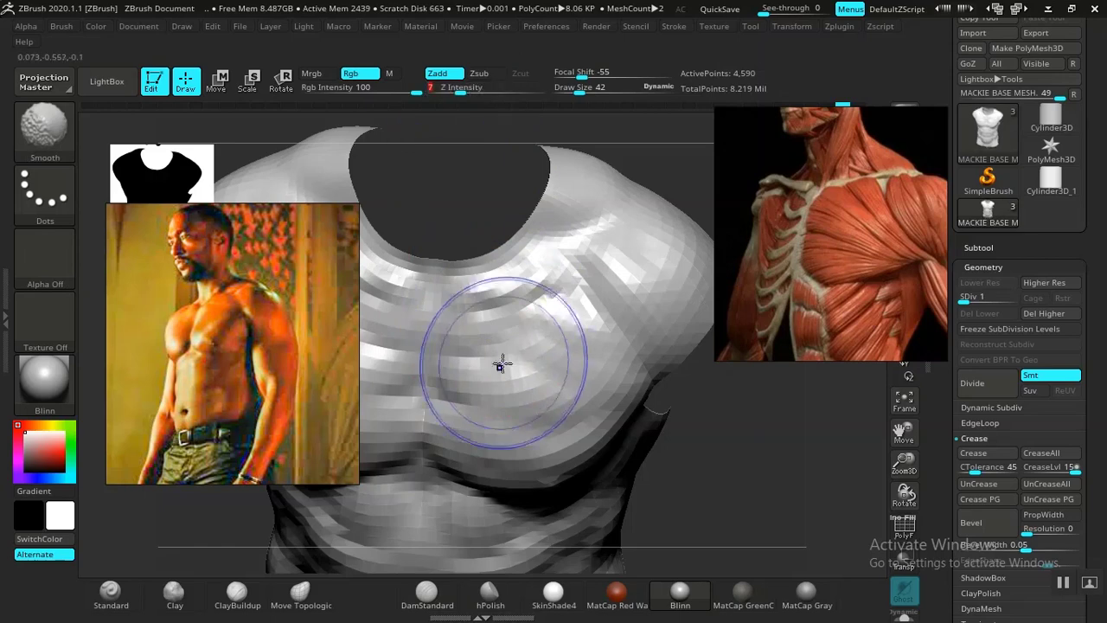
key(space)
key(shift)
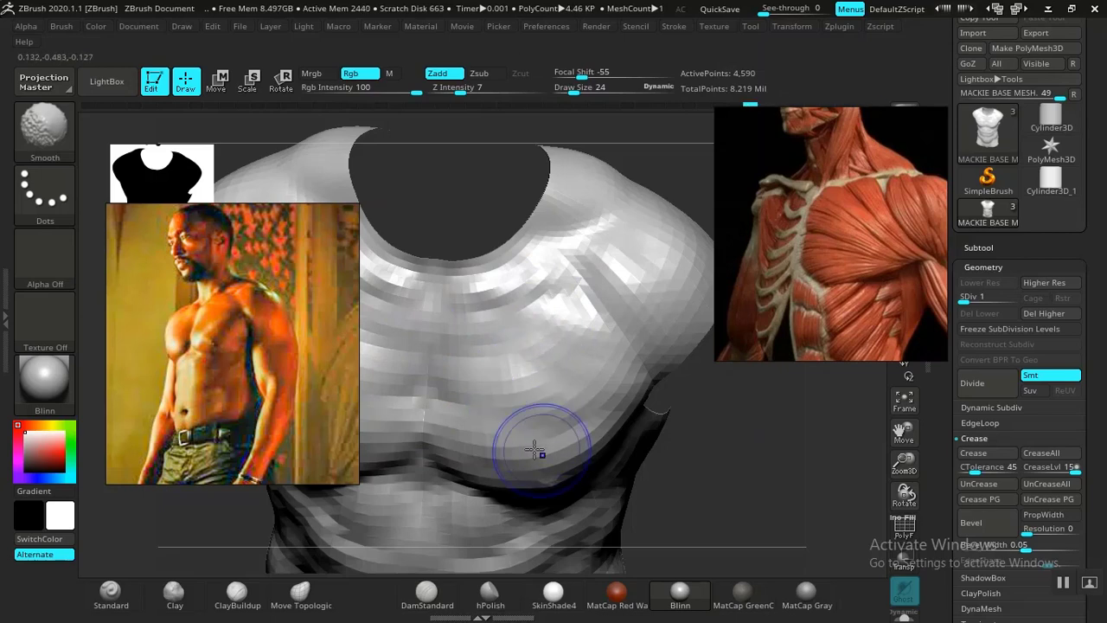
- Refine the crease under the pectoral toward the armpit with DamStandard, and set its Z intensity to 23
mouse_move(718, 442)
alt+mouse_down()
mouse_move(650, 340)
mouse_move(702, 425)
mouse_move(613, 447)
mouse_move(706, 421)
mouse_move(709, 430)
mouse_move(648, 442)
mouse_move(718, 445)
mouse_move(677, 400)
mouse_move(757, 378)
alt+mouse_up()
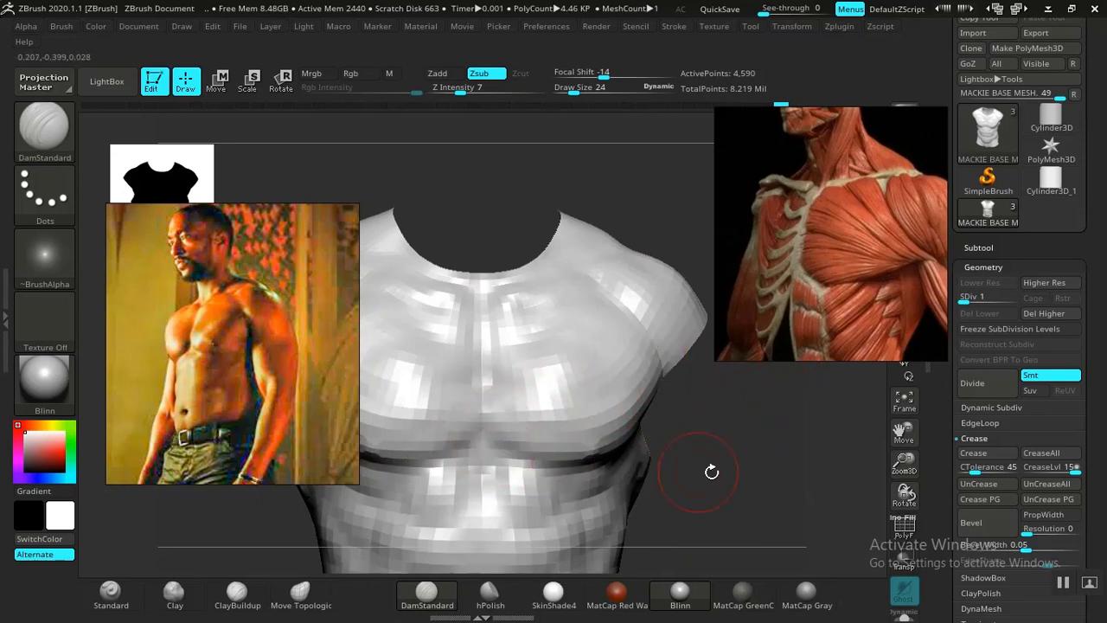
mouse_move(712, 467)
mouse_down()
mouse_move(714, 420)
mouse_move(749, 447)
mouse_move(654, 421)
mouse_up()
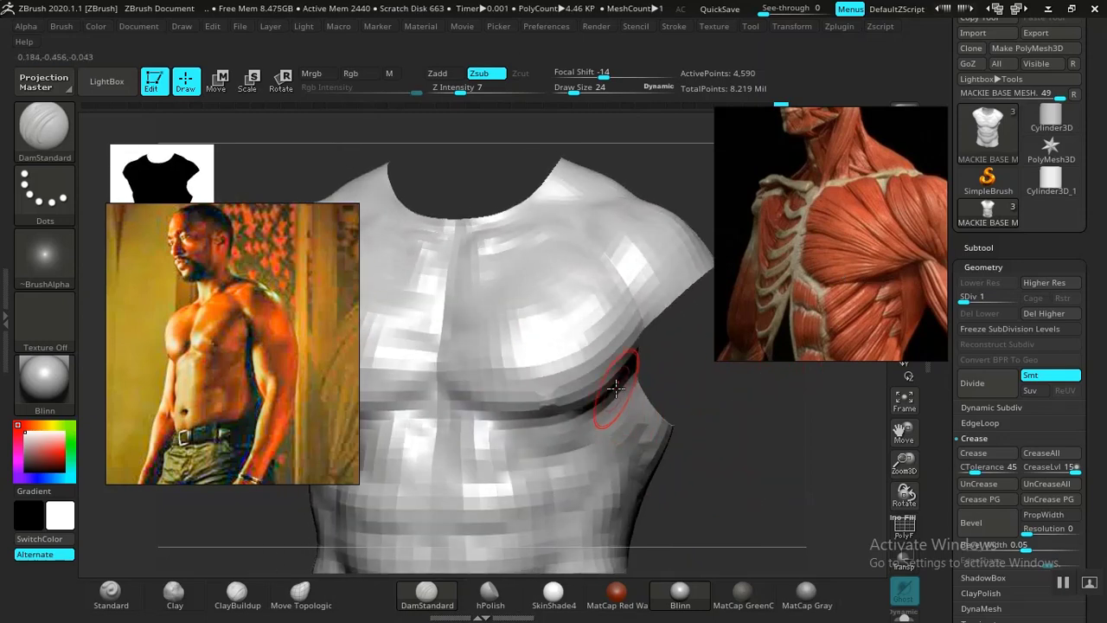
mouse_move(726, 409)
mouse_down()
mouse_move(704, 400)
mouse_move(741, 401)
mouse_move(718, 407)
mouse_up()
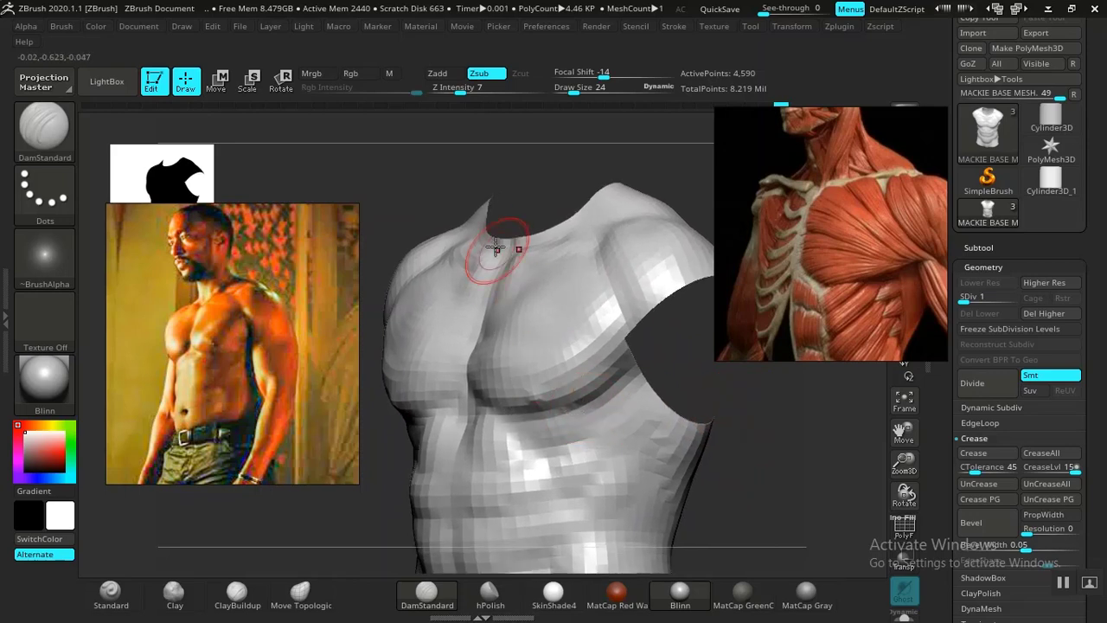
drag(462, 88, 485, 88)
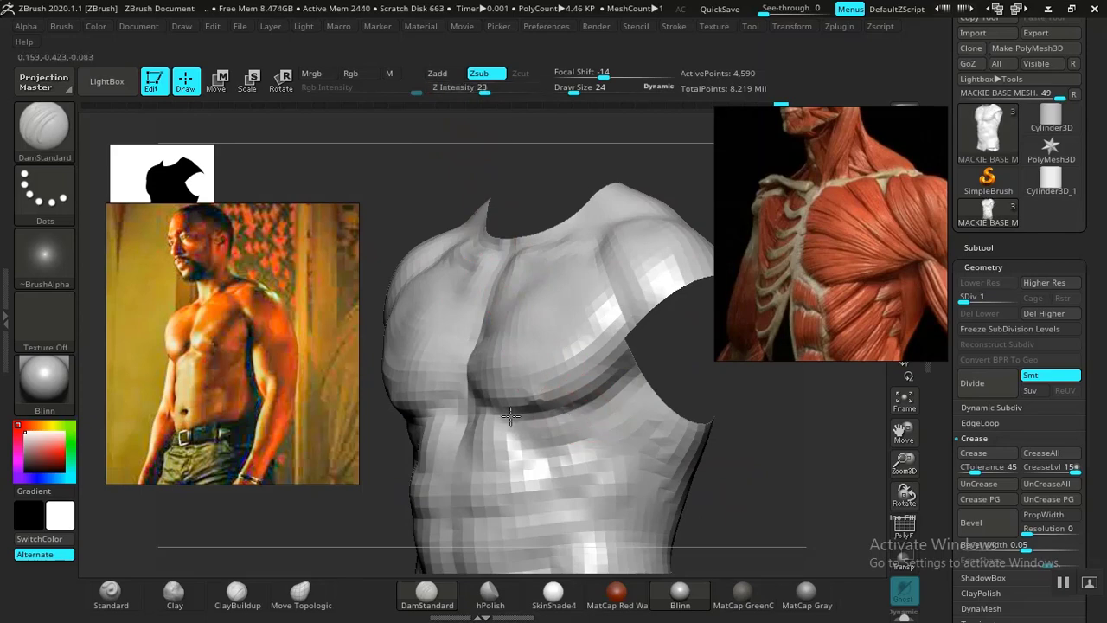
- Carve the sternum line between the pectorals with DamStandard and check the chest profile from the side
shift+drag(774, 420, 798, 413)
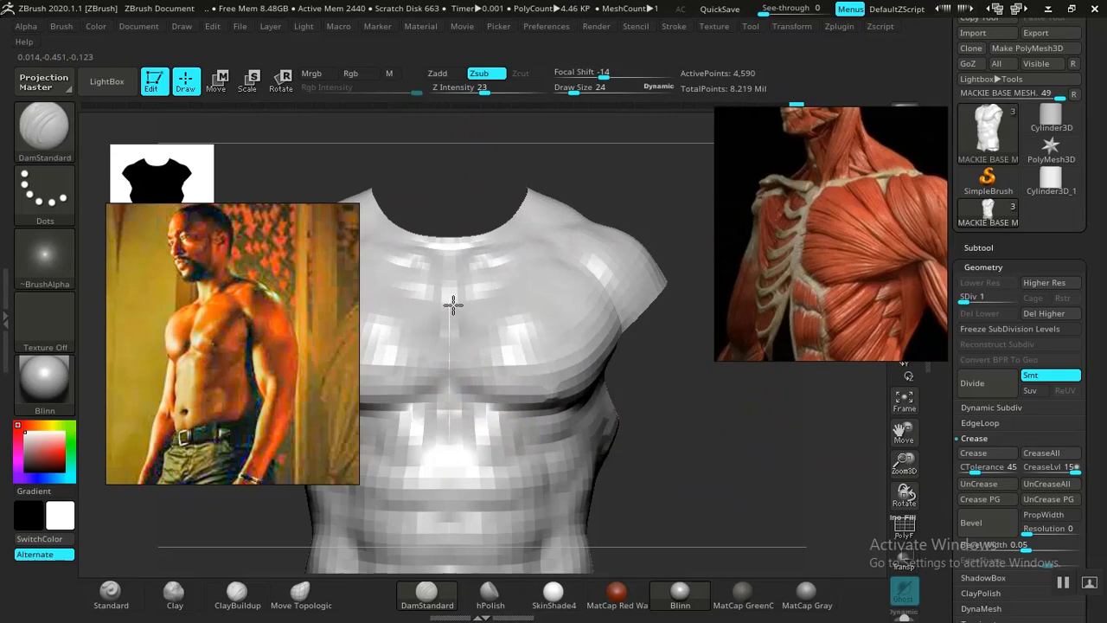
drag(681, 408, 653, 377)
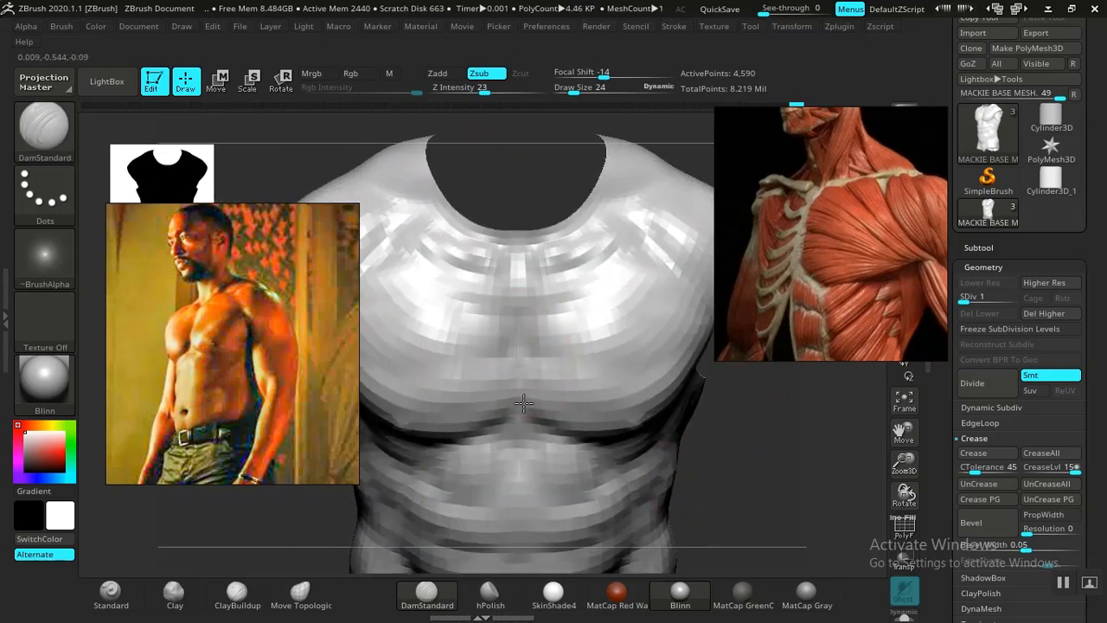
drag(517, 343, 520, 325)
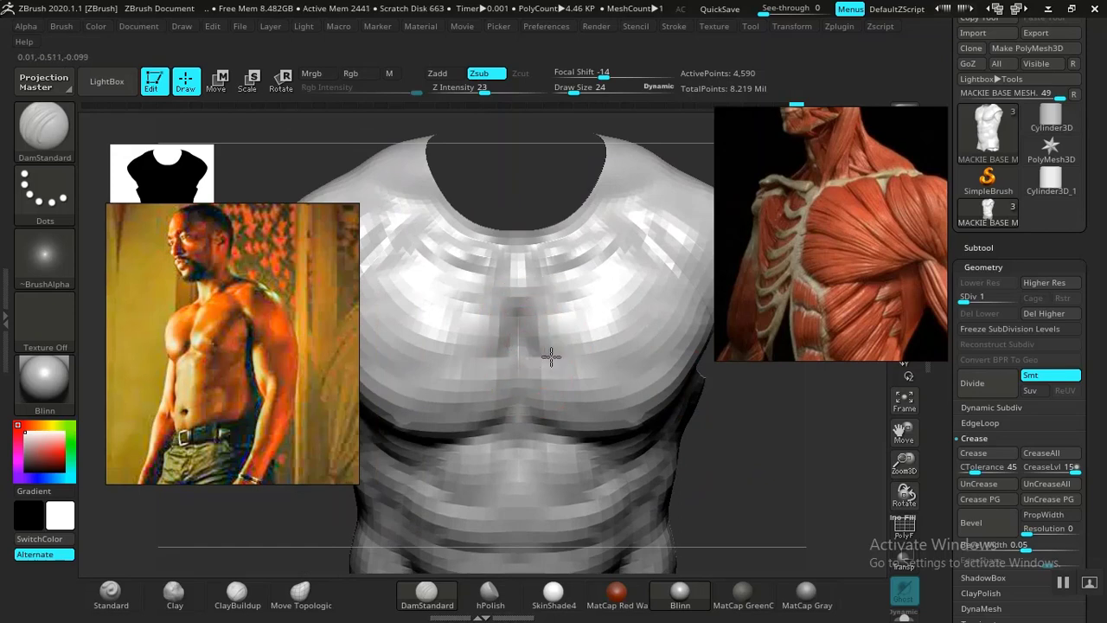
mouse_move(761, 460)
alt+mouse_down()
mouse_move(788, 465)
mouse_move(657, 380)
mouse_move(637, 351)
mouse_move(678, 471)
mouse_move(729, 442)
mouse_move(669, 442)
mouse_move(732, 441)
mouse_move(704, 403)
mouse_move(687, 425)
mouse_move(652, 420)
mouse_move(667, 410)
mouse_move(678, 446)
mouse_move(687, 430)
mouse_move(556, 413)
alt+mouse_up()
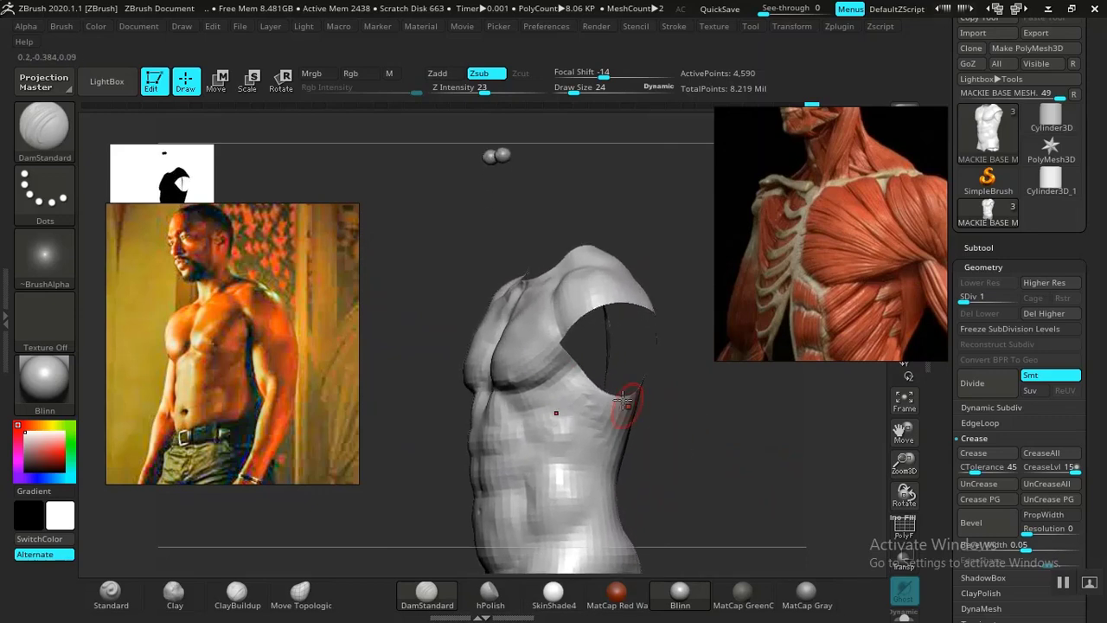
- Set the draw size to 51 and build up the inner pectoral beside the sternum with the Clay brush
key(space)
drag(541, 340, 549, 339)
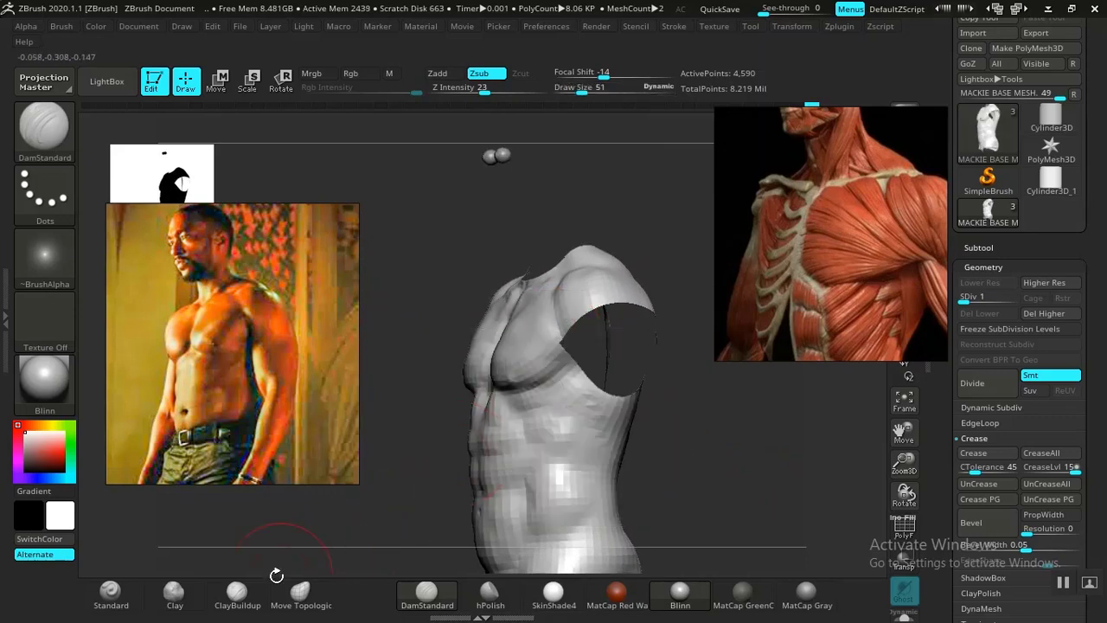
click(174, 595)
alt+drag(451, 423, 477, 438)
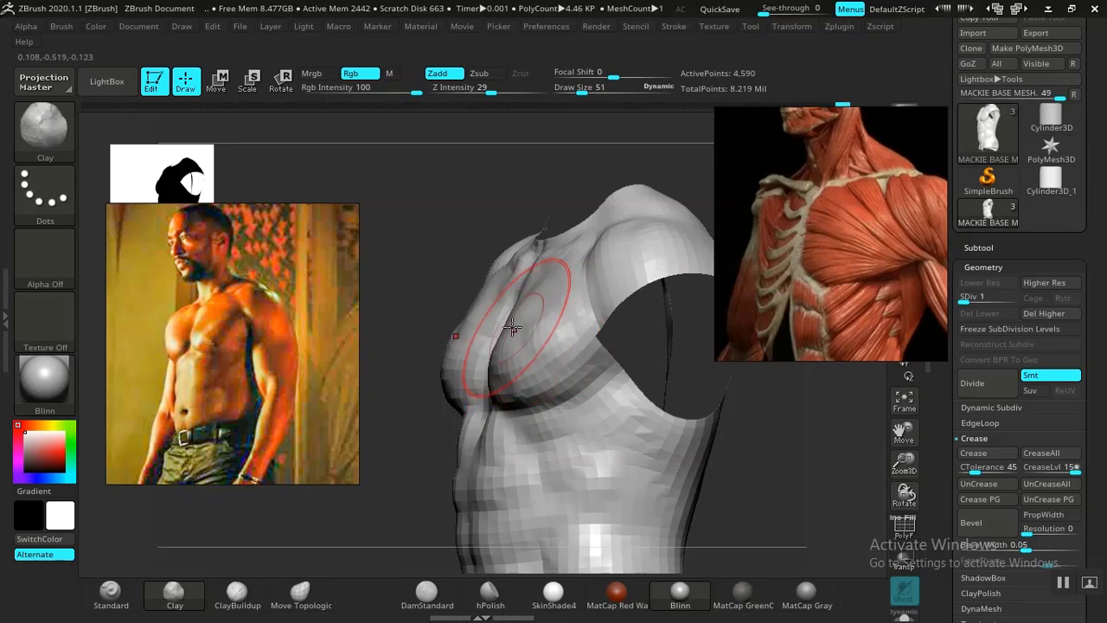
mouse_move(772, 415)
mouse_down()
mouse_move(828, 430)
mouse_move(784, 435)
mouse_up()
mouse_move(671, 428)
mouse_down()
mouse_move(700, 462)
mouse_move(643, 402)
mouse_move(681, 438)
mouse_move(667, 388)
mouse_move(647, 408)
mouse_move(700, 395)
mouse_move(759, 425)
mouse_move(752, 442)
mouse_move(721, 437)
mouse_move(680, 460)
mouse_move(700, 430)
mouse_move(735, 464)
mouse_move(706, 440)
mouse_move(789, 333)
mouse_up()
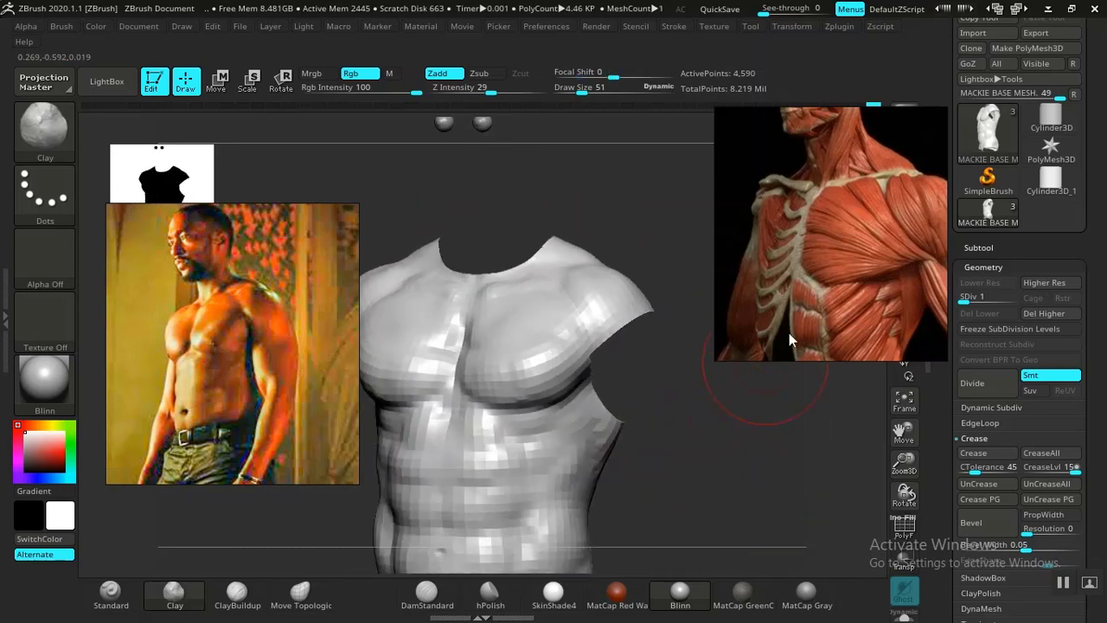
- Browse the reference board away from the écorché figures to the body reference photo group
scroll(820, 278, down, 5)
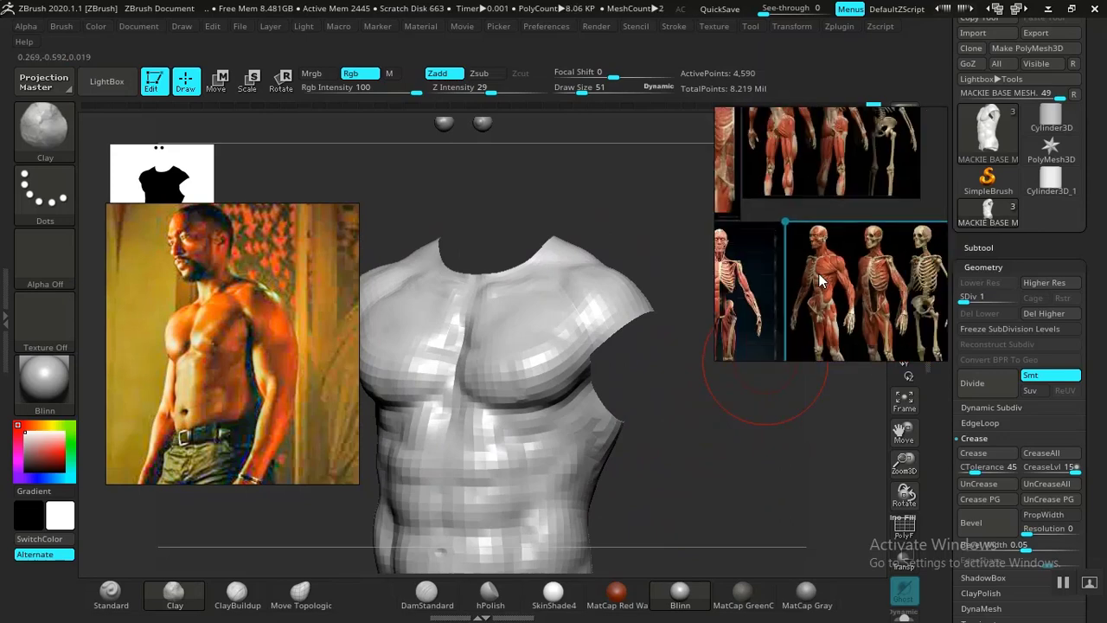
scroll(820, 277, down, 3)
middle_drag(820, 279, 883, 139)
middle_drag(778, 217, 801, 114)
scroll(871, 281, down, 4)
middle_drag(930, 305, 726, 221)
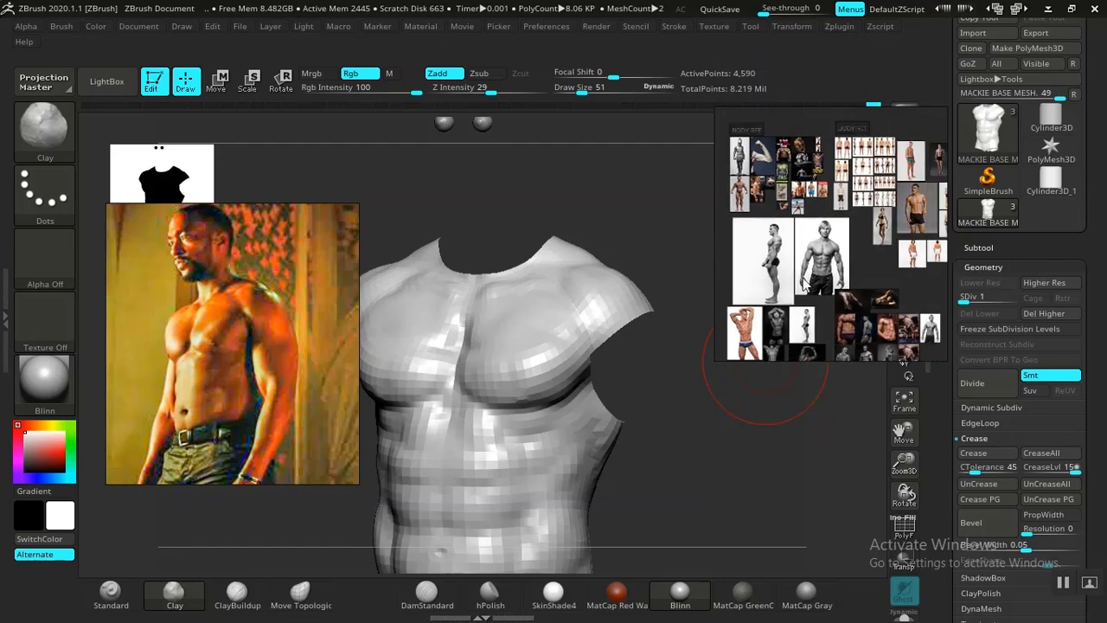
middle_drag(802, 282, 812, 310)
scroll(809, 288, down, 1)
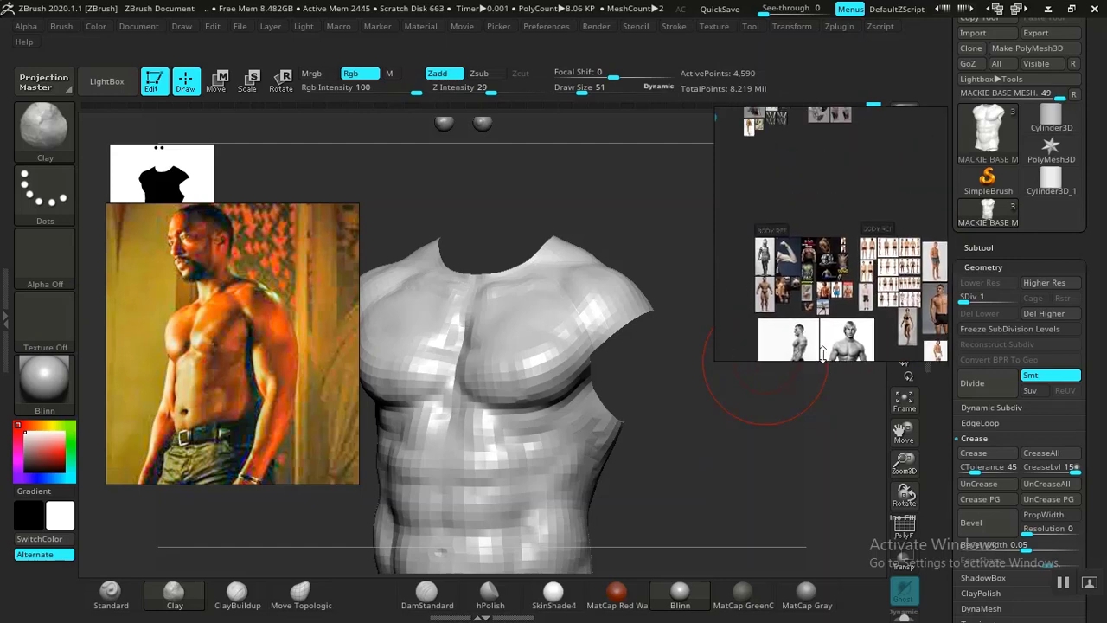
scroll(788, 286, up, 5)
middle_drag(770, 286, 857, 326)
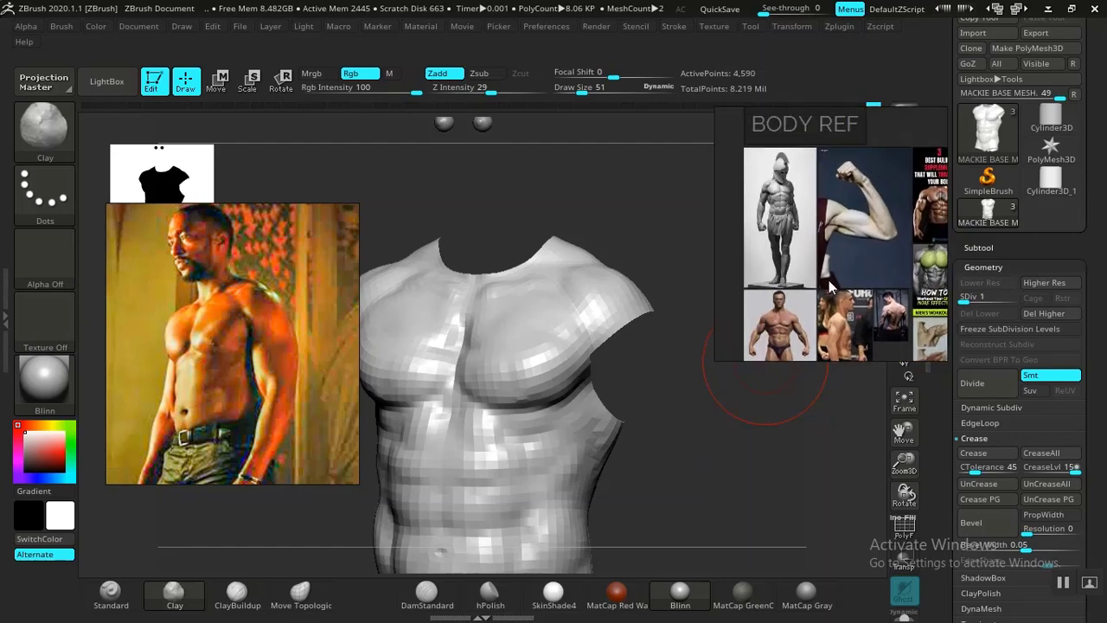
- Look through the physique photos and examine the chest and collarbones of the man with the draped shoulder
scroll(841, 268, up, 3)
middle_drag(824, 279, 850, 204)
middle_drag(829, 310, 806, 214)
middle_drag(930, 273, 827, 327)
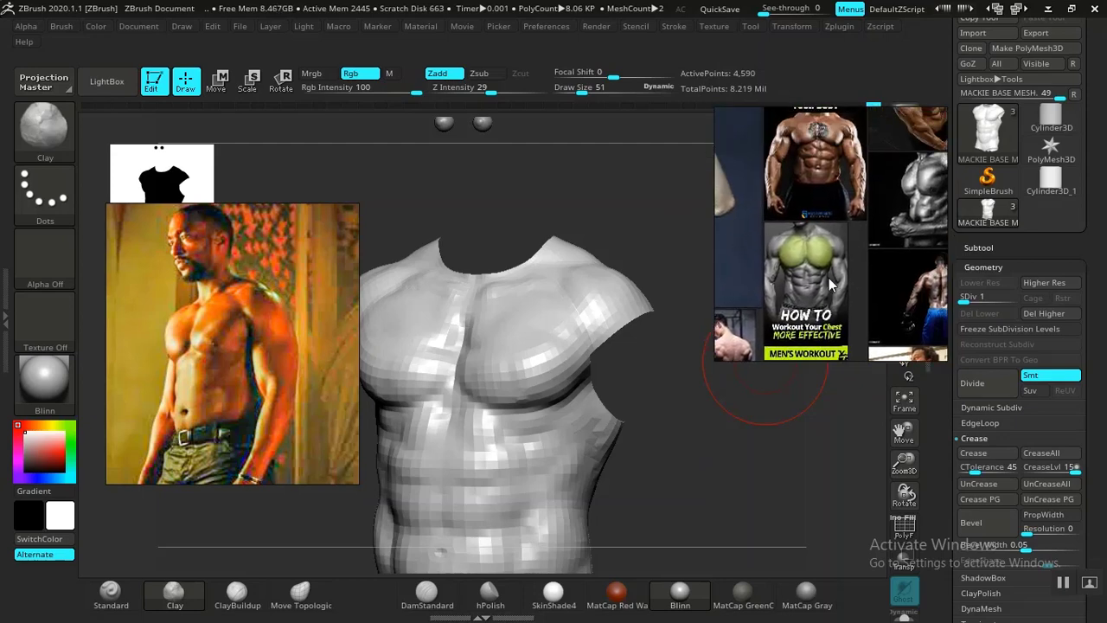
middle_drag(829, 278, 763, 322)
middle_drag(906, 277, 838, 249)
middle_drag(792, 342, 740, 263)
middle_drag(845, 213, 805, 348)
middle_drag(834, 290, 752, 281)
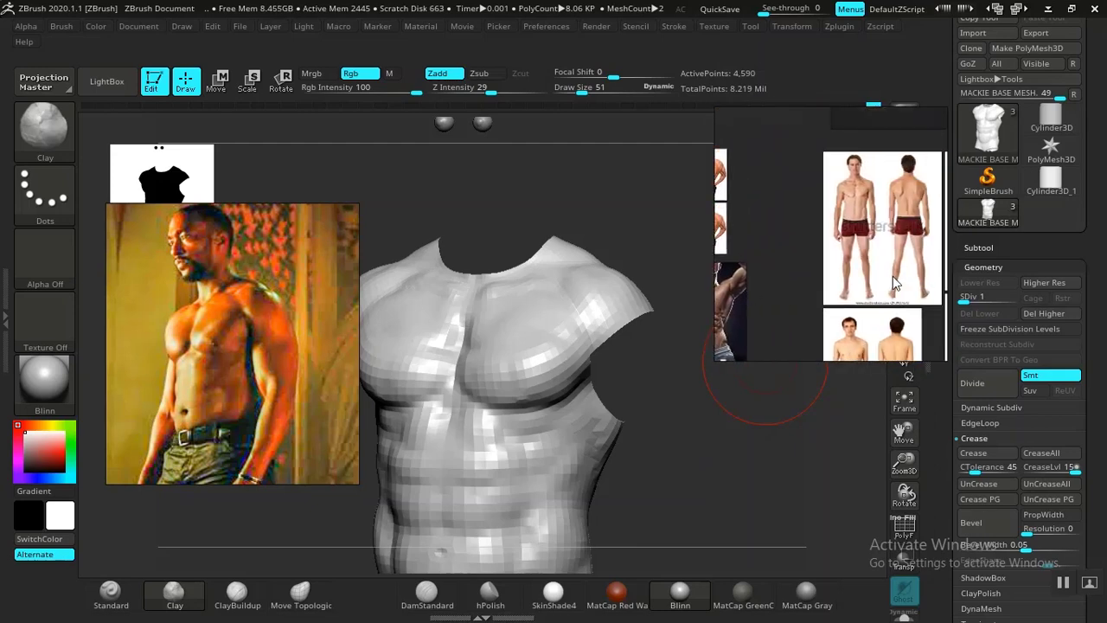
middle_drag(892, 276, 775, 261)
scroll(863, 286, down, 3)
middle_drag(902, 261, 711, 248)
middle_drag(884, 339, 841, 271)
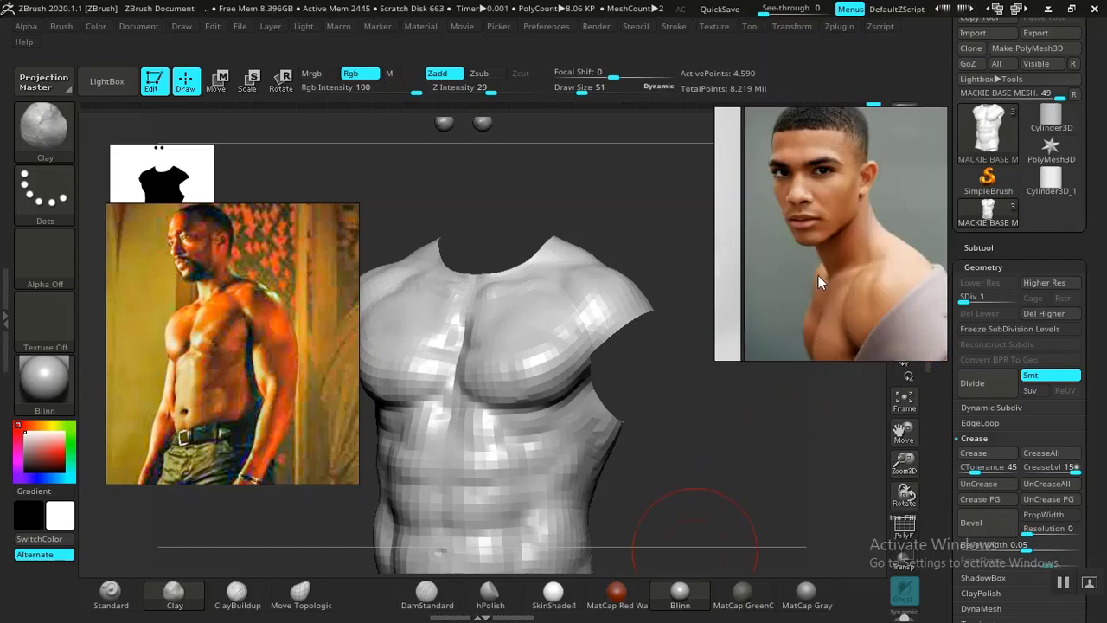
mouse_move(818, 275)
middle_down()
mouse_move(828, 248)
mouse_move(804, 286)
middle_up()
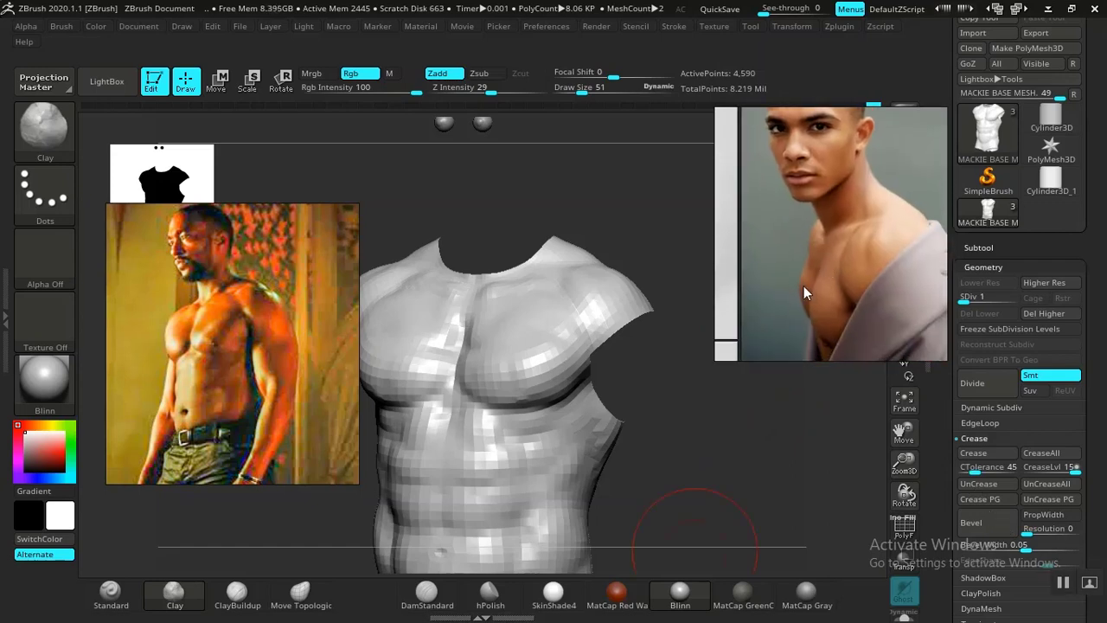
- Switch the torso's material to MatCap Gray and view the upper chest from above
mouse_move(670, 466)
mouse_down()
mouse_move(672, 476)
mouse_move(719, 427)
mouse_move(736, 449)
mouse_move(715, 430)
mouse_move(754, 408)
mouse_move(777, 423)
mouse_move(793, 462)
mouse_move(806, 440)
mouse_move(643, 407)
mouse_up()
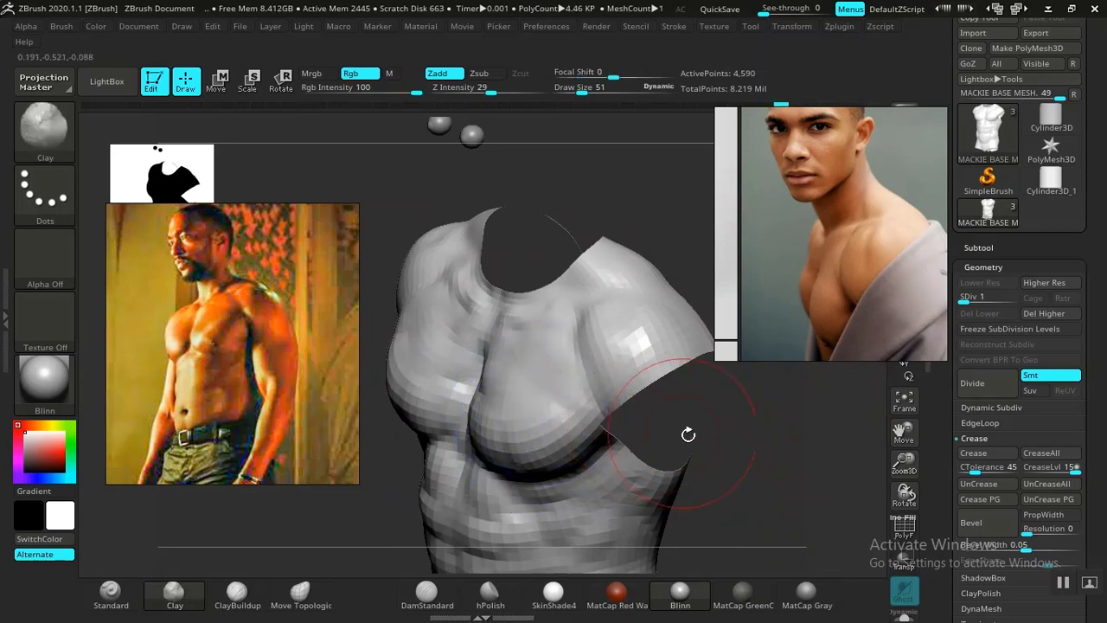
mouse_move(687, 432)
mouse_down()
mouse_move(737, 466)
mouse_move(724, 432)
mouse_move(667, 423)
mouse_move(804, 593)
mouse_up()
click(804, 595)
drag(727, 519, 779, 457)
- Build up the collarbones with the Clay brush at draw size 16 and soften them with the Smooth brush
key(space)
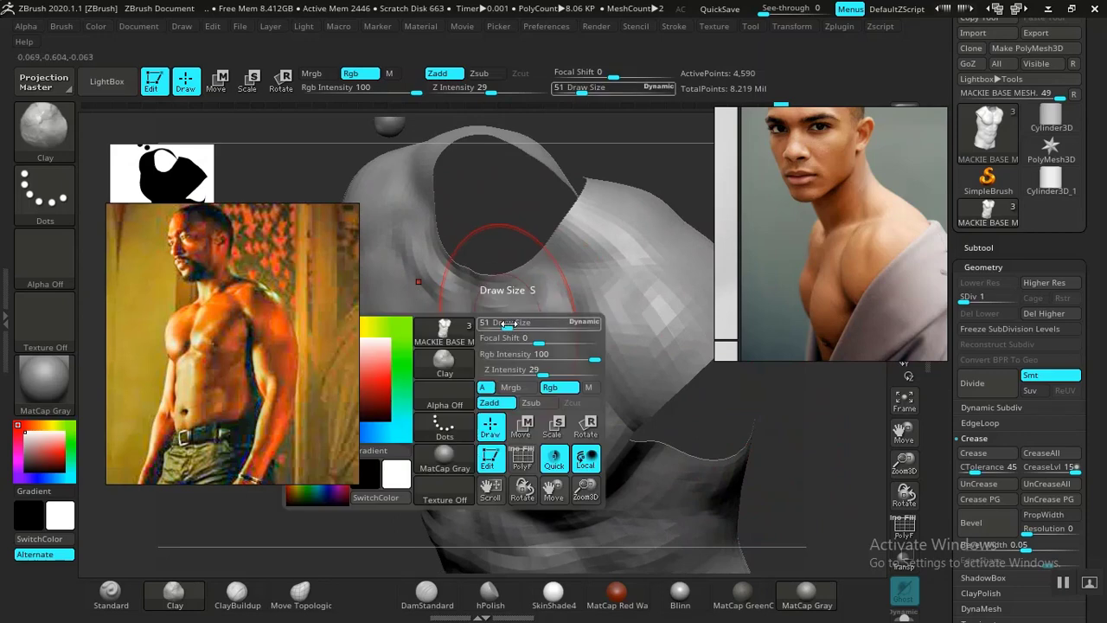
drag(512, 326, 494, 329)
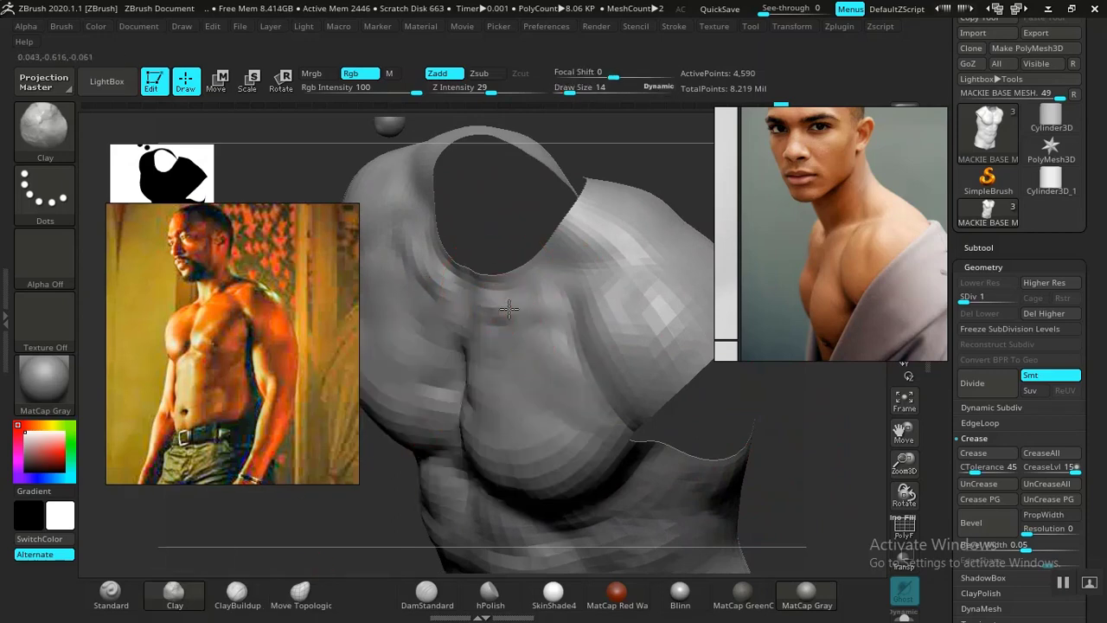
key(space)
drag(495, 309, 504, 304)
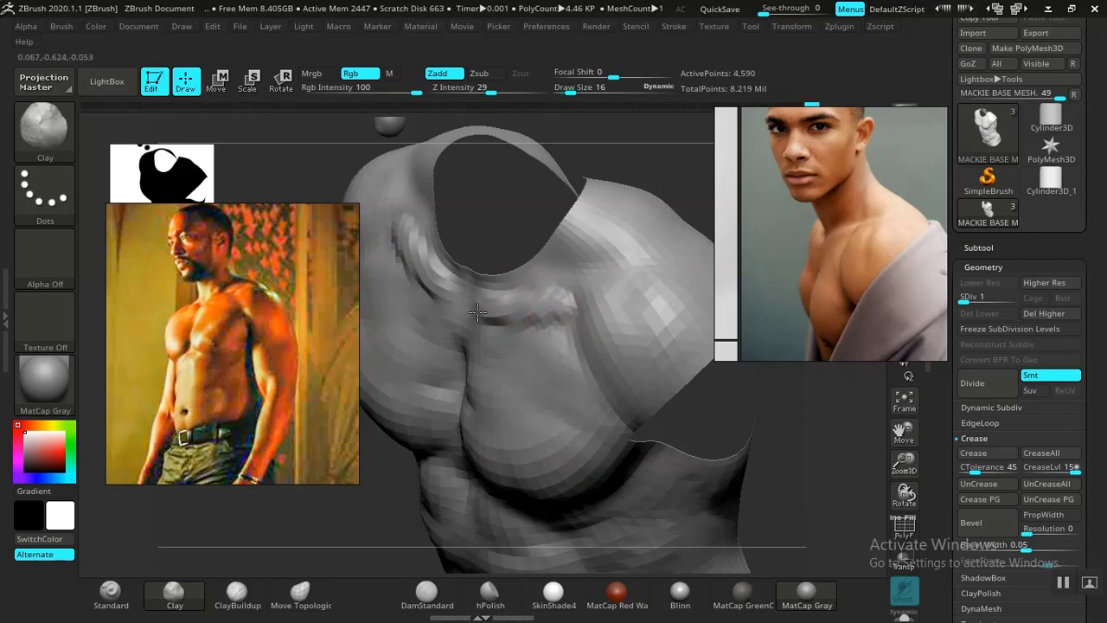
mouse_move(792, 443)
shift+mouse_down()
mouse_move(822, 395)
mouse_move(717, 440)
mouse_move(759, 450)
mouse_move(689, 405)
mouse_move(652, 410)
mouse_move(700, 470)
mouse_move(692, 511)
shift+mouse_up()
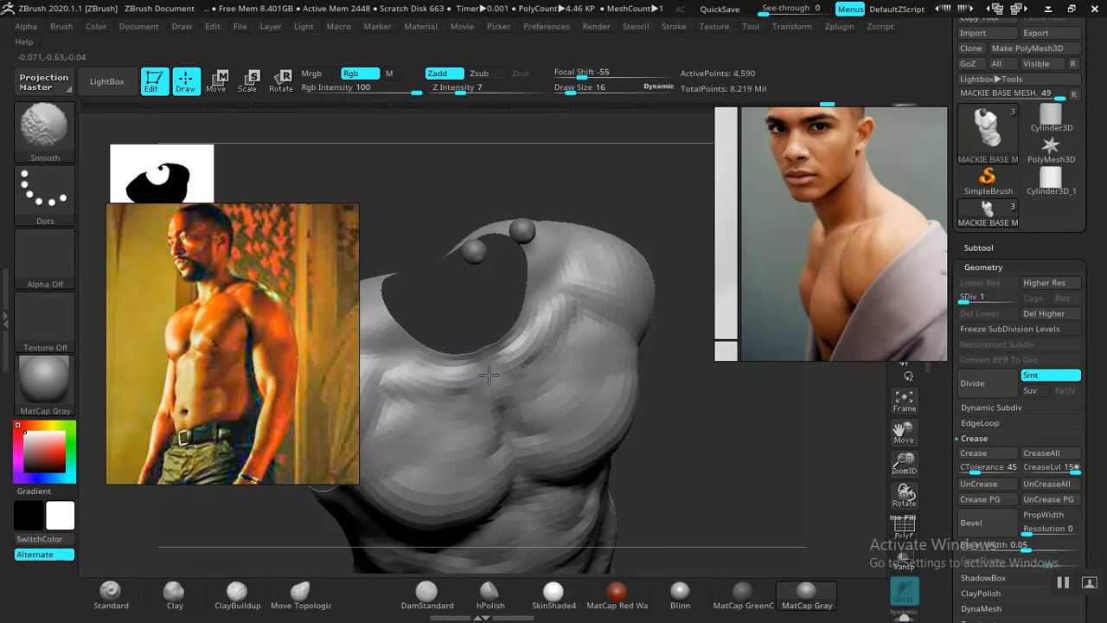
mouse_move(741, 439)
mouse_down()
mouse_move(758, 489)
mouse_move(759, 445)
mouse_move(727, 424)
mouse_up()
- Find the shirtless three-quarter torso photo on the reference board and frame it from head to navel
scroll(807, 250, down, 8)
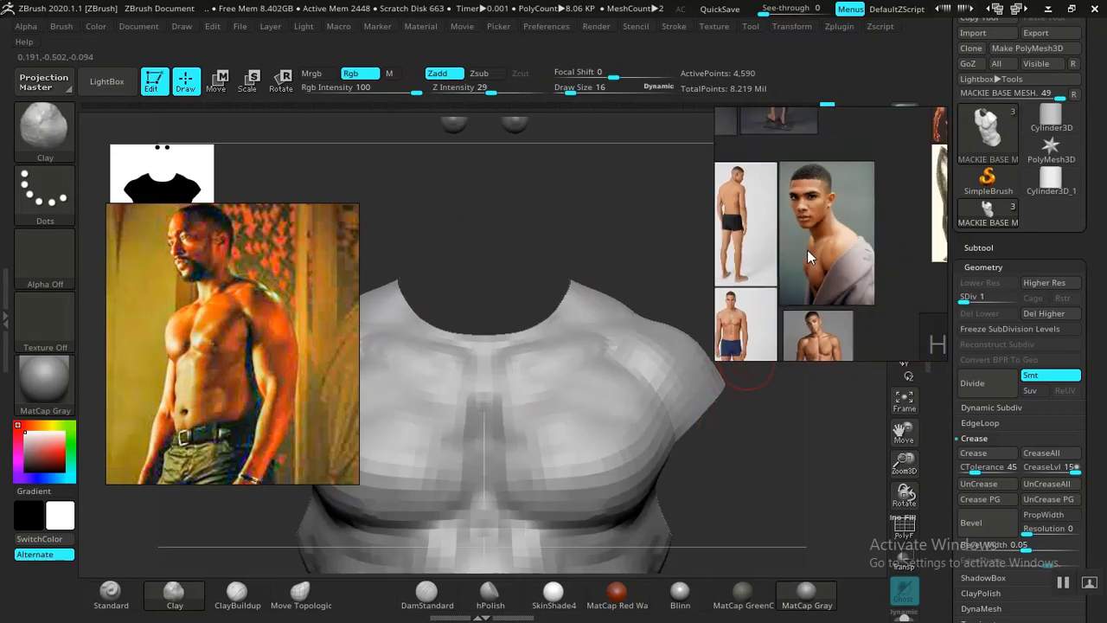
scroll(822, 294, up, 8)
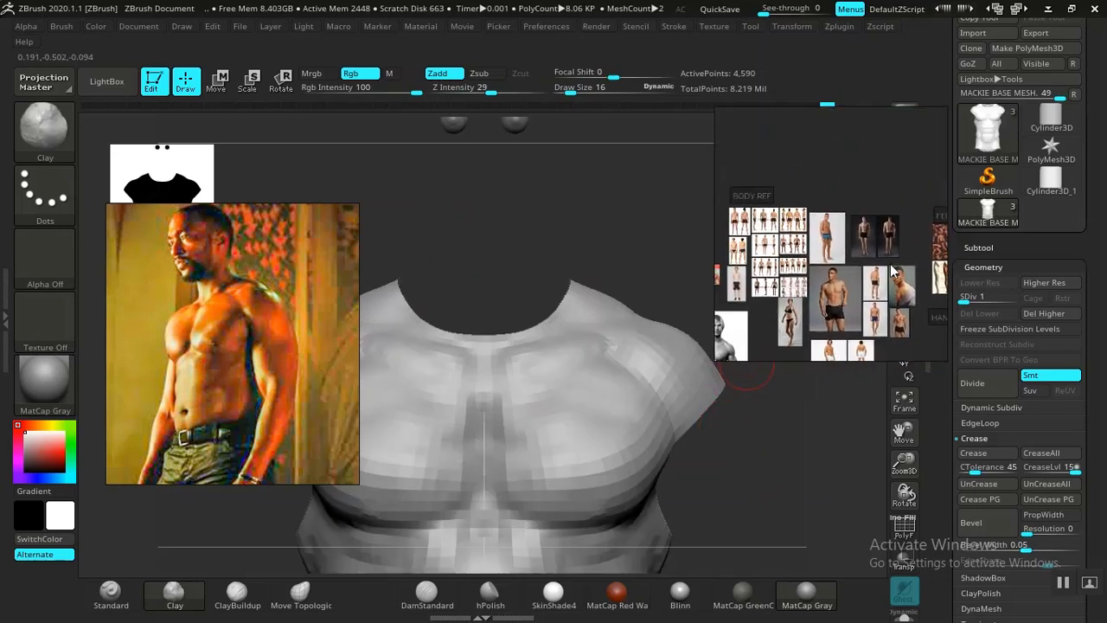
scroll(849, 294, up, 2)
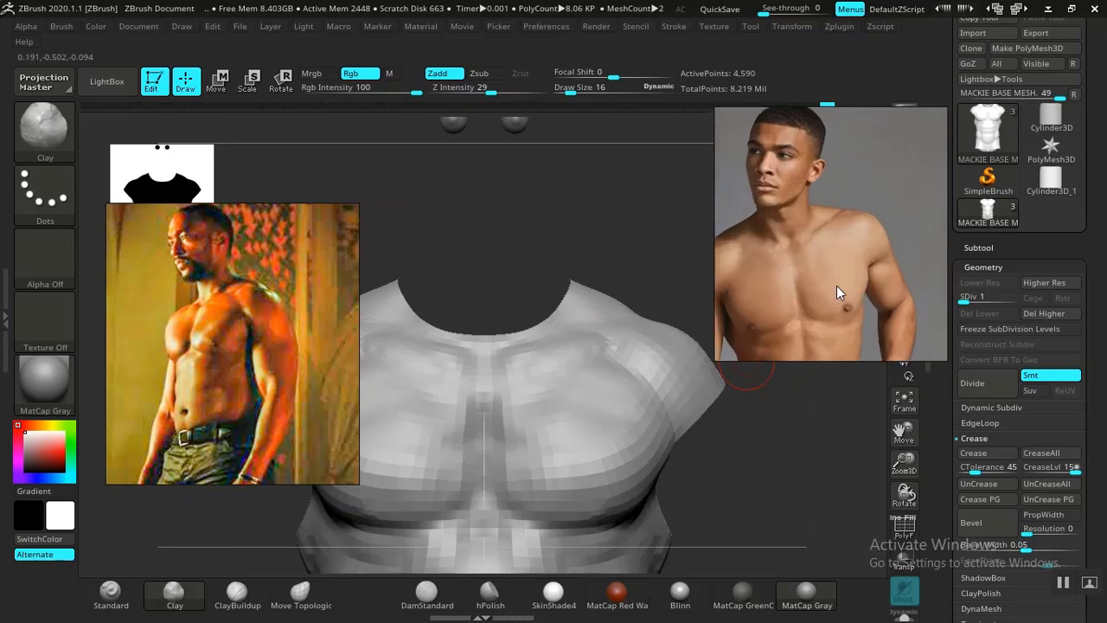
scroll(830, 293, down, 3)
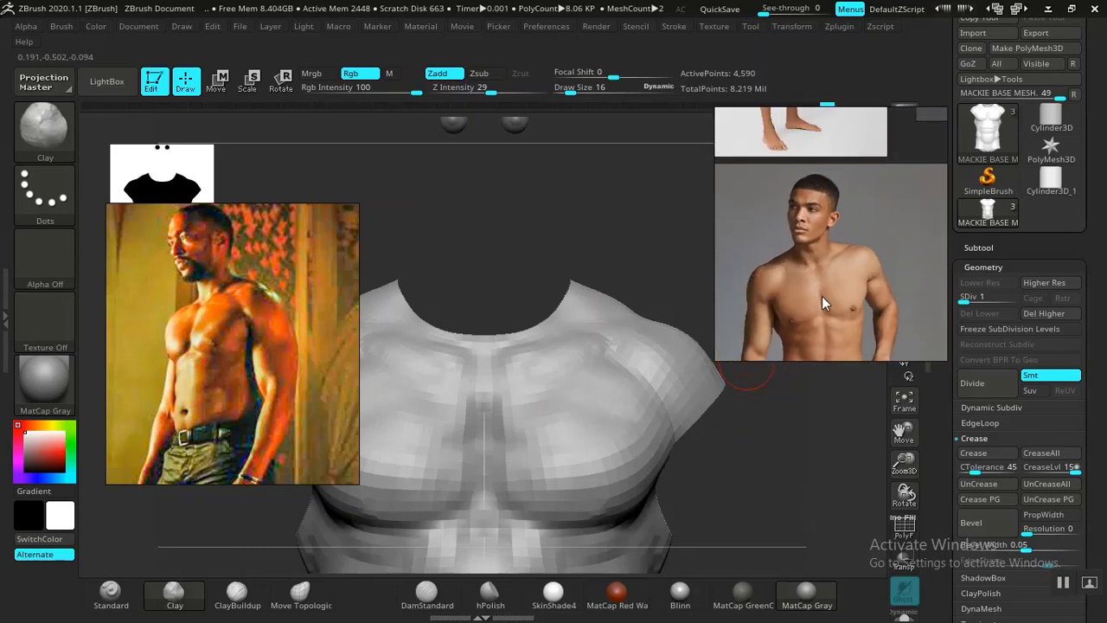
scroll(822, 296, up, 1)
drag(817, 310, 822, 271)
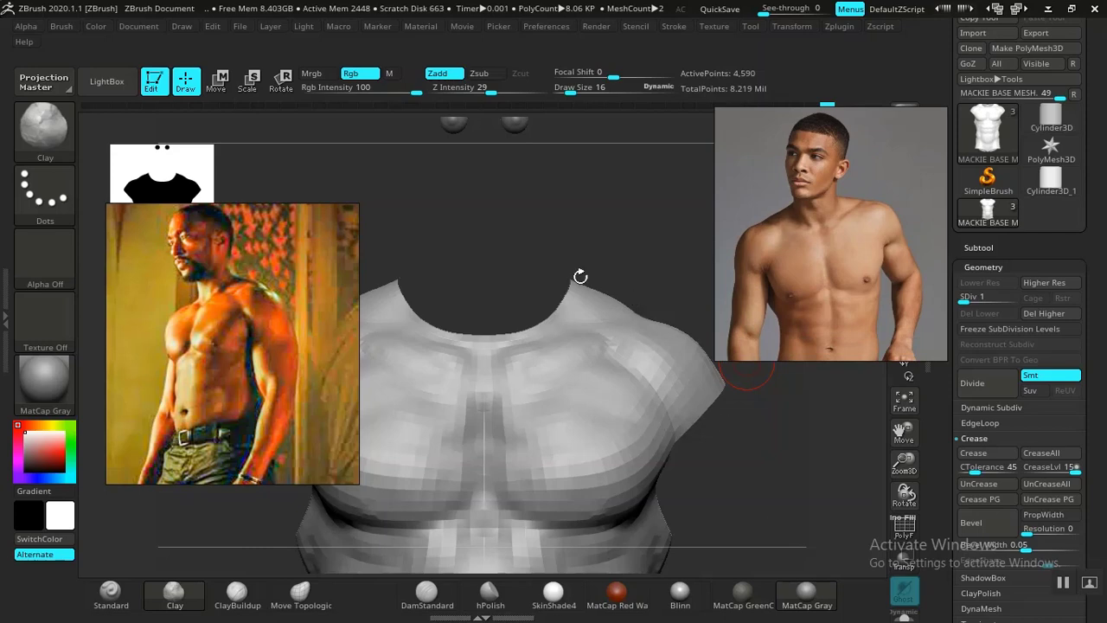
- Smooth the sternum area between the pectorals and raise the torso to subdivision level 2
drag(580, 276, 605, 260)
drag(659, 428, 514, 419)
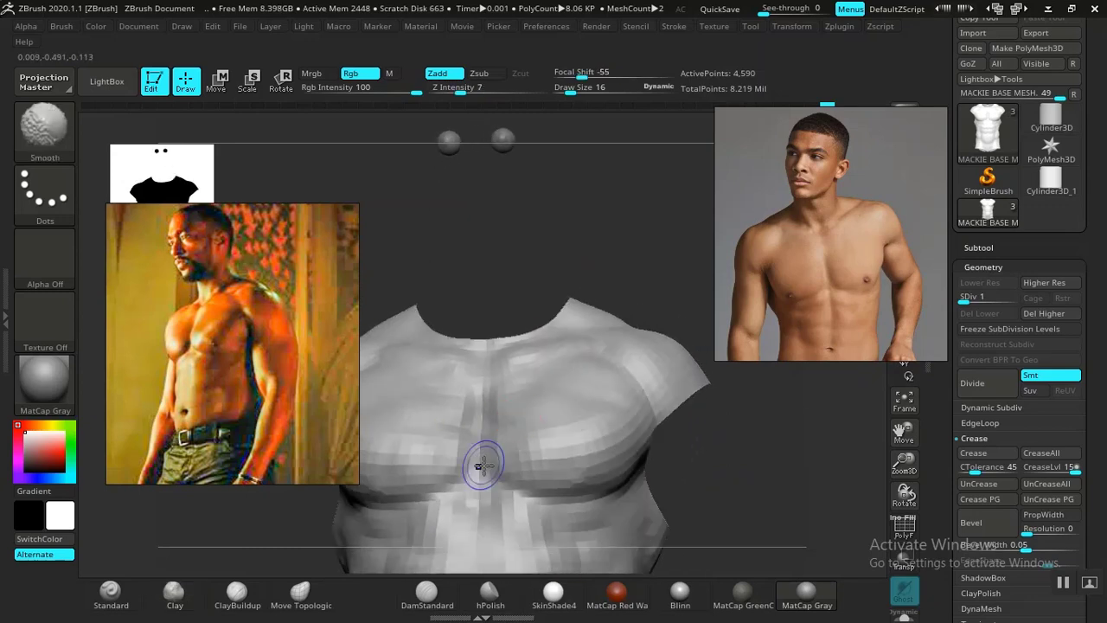
drag(771, 465, 712, 475)
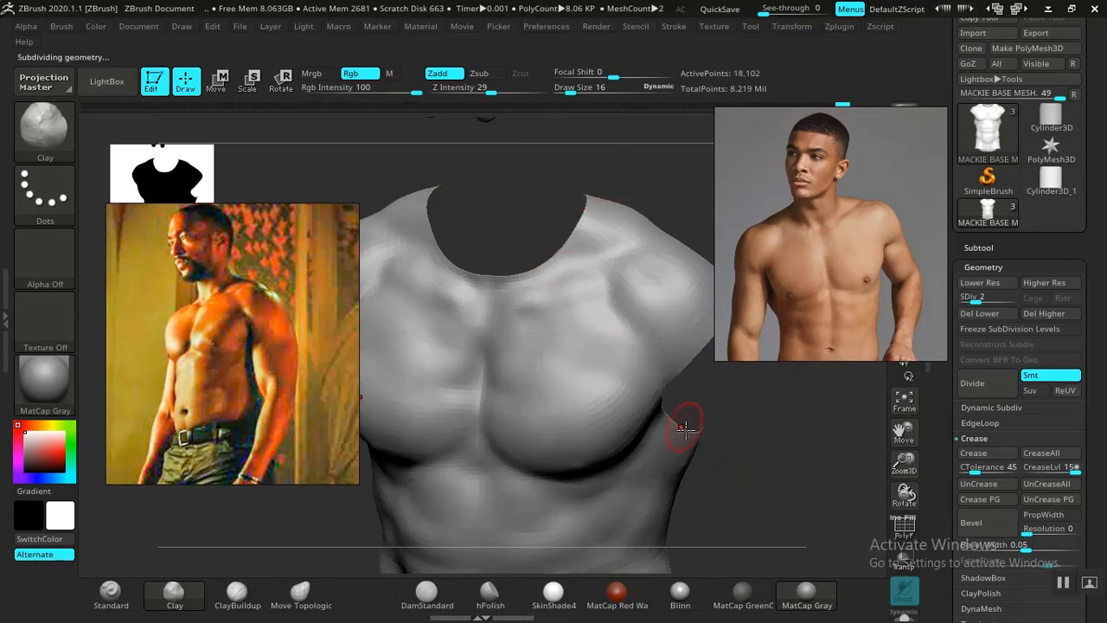
- Review the full torso from the front and set the Clay brush draw size to 22
key(f)
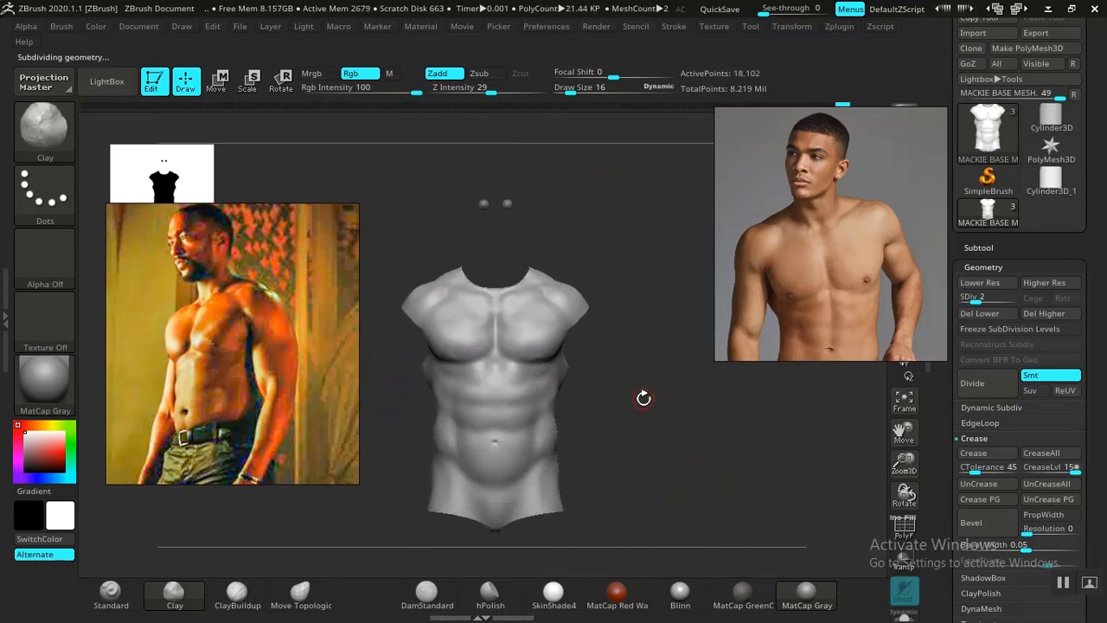
drag(654, 435, 687, 441)
key(space)
drag(538, 313, 559, 306)
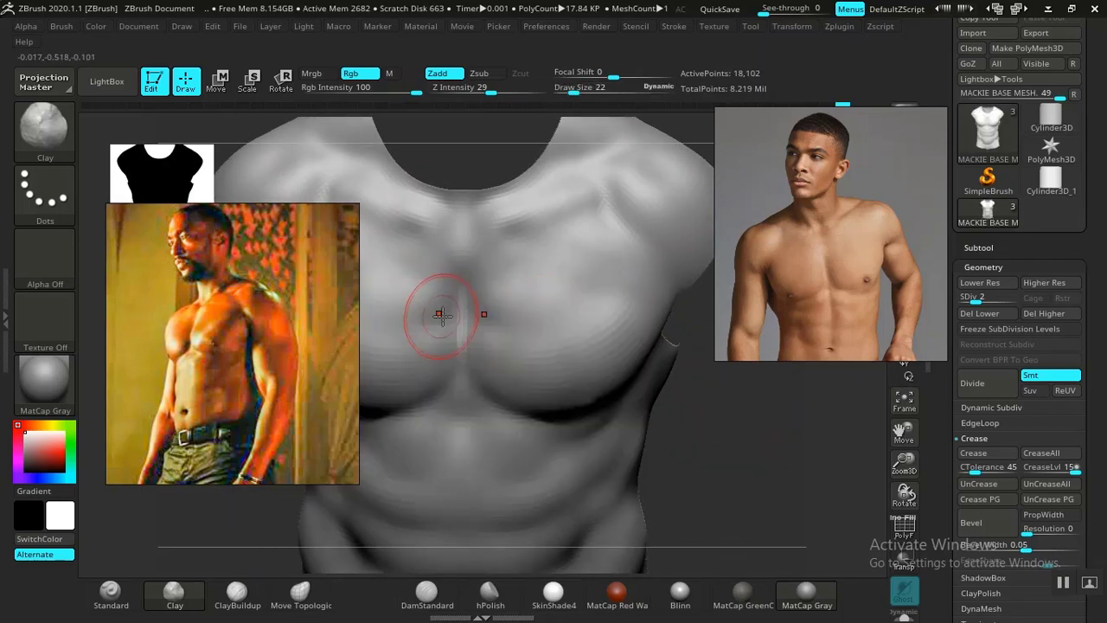
- Return to subdivision level 1 and build up the inner pectorals beside the sternum with the ClayBuildup brush
key(shift+d)
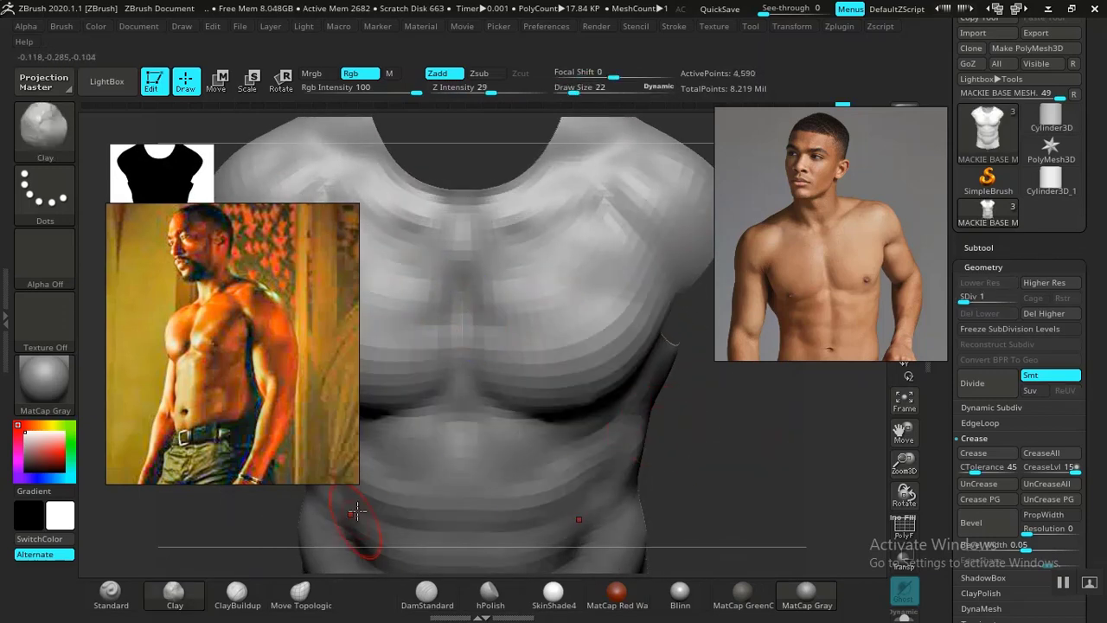
click(237, 591)
mouse_move(735, 441)
mouse_down()
mouse_move(746, 457)
mouse_move(723, 450)
mouse_up()
drag(448, 318, 452, 338)
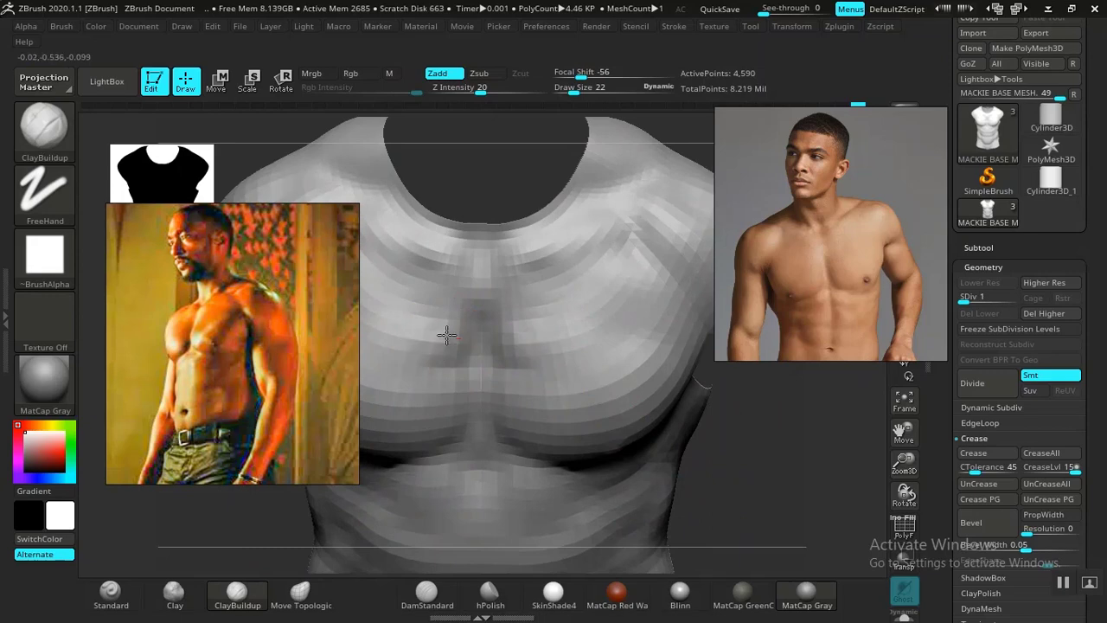
drag(467, 371, 428, 386)
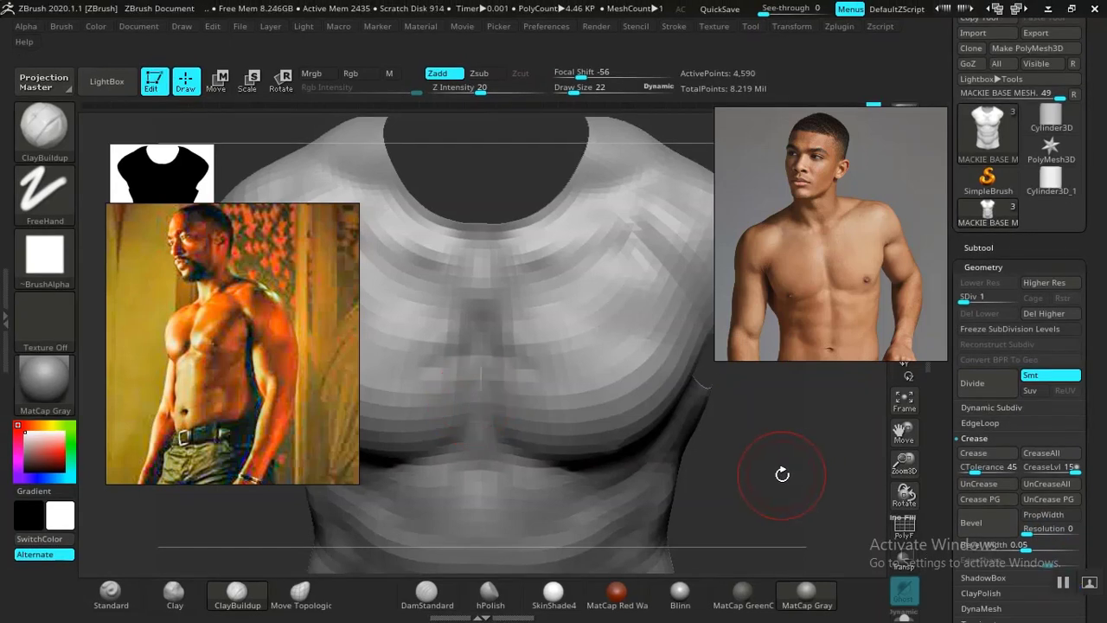
- Save the project and check the whole torso from the front
ctrl+right_drag(784, 466, 708, 472)
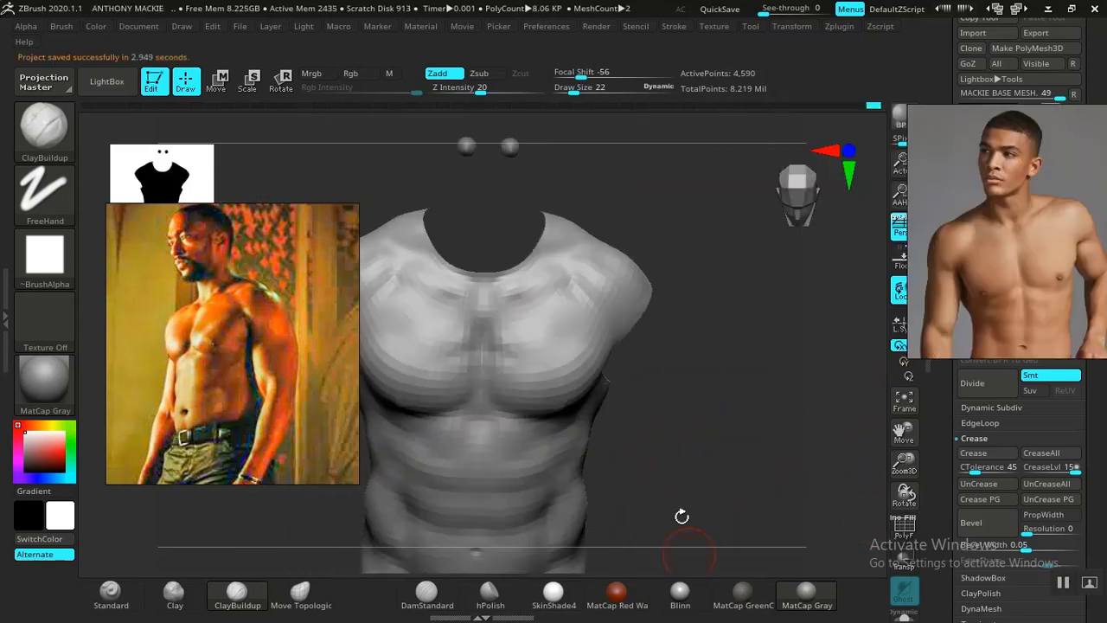
drag(655, 443, 766, 358)
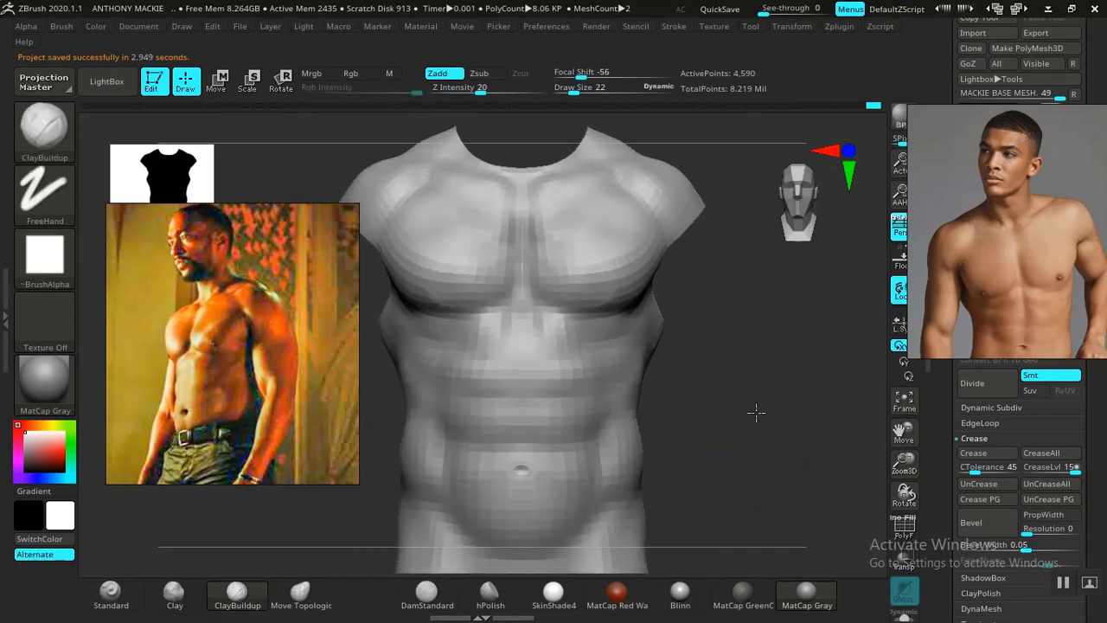
mouse_move(756, 412)
ctrl+right_down()
mouse_move(782, 442)
mouse_move(773, 385)
mouse_move(769, 419)
mouse_move(709, 450)
ctrl+right_up()
- Carve the upper abdomen below the sternum with the DamStandard brush and undo the last stroke
click(438, 600)
mouse_move(753, 362)
alt+right_down()
mouse_move(735, 430)
mouse_move(614, 407)
alt+right_up()
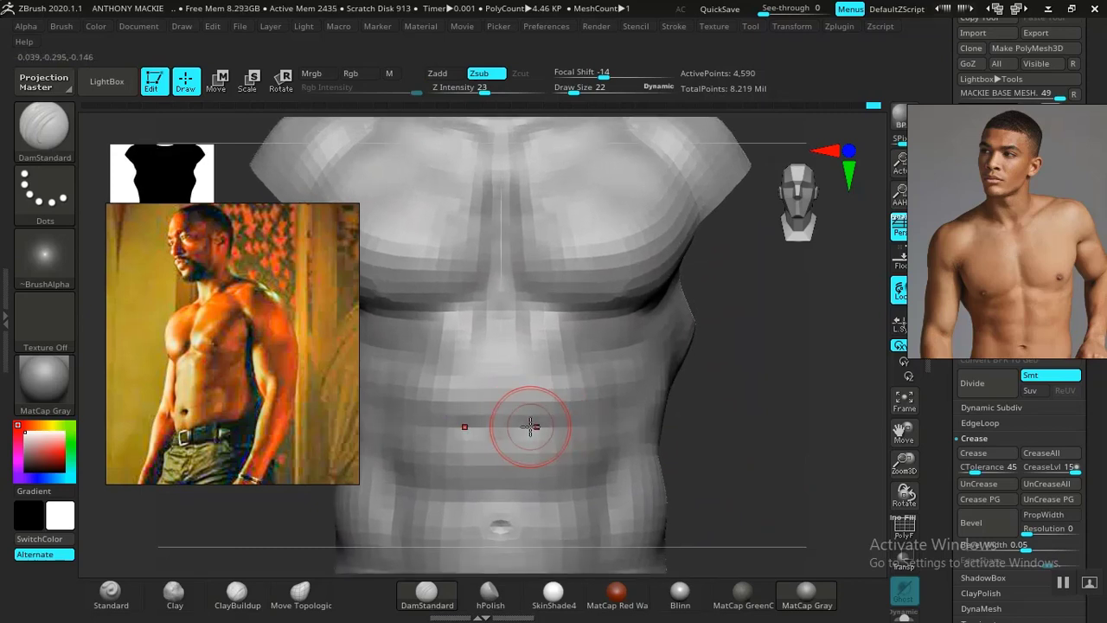
ctrl+right_drag(779, 441, 783, 497)
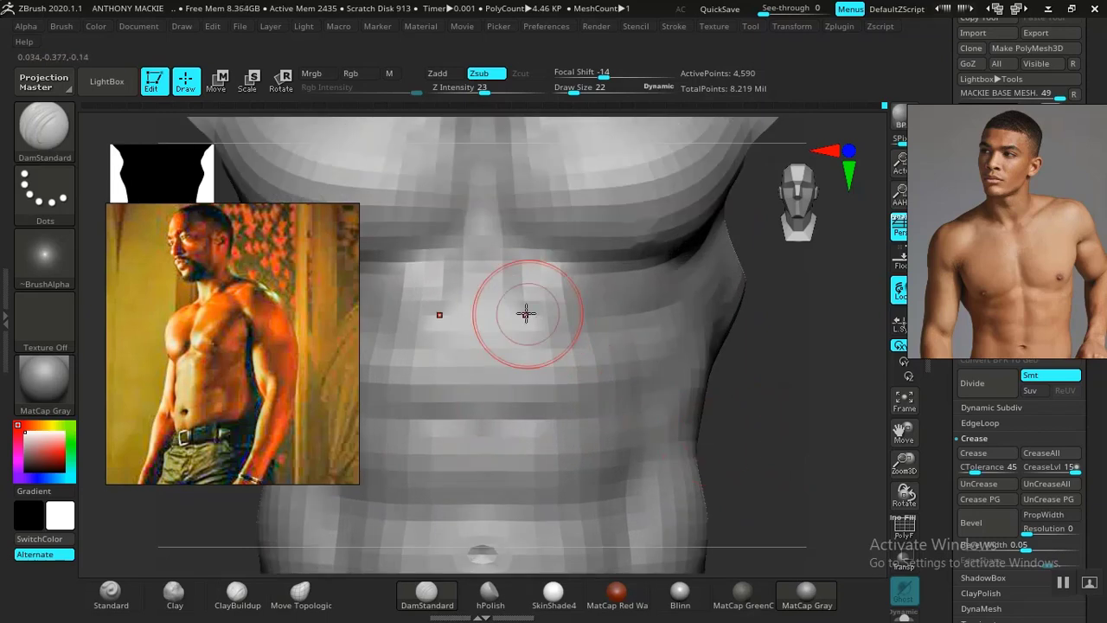
ctrl+right_drag(784, 451, 730, 390)
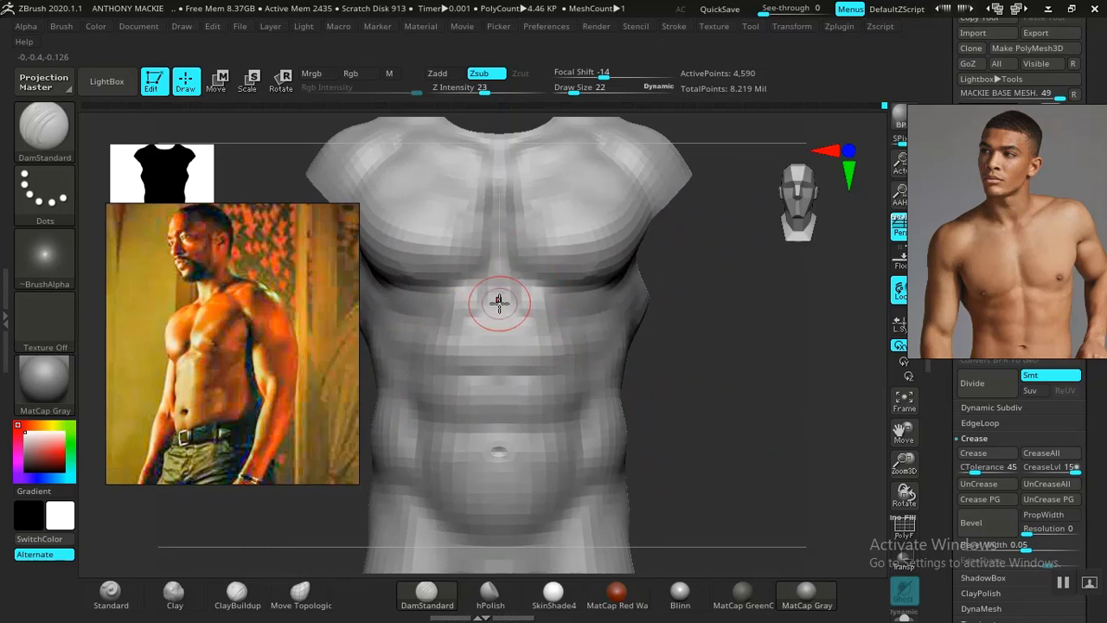
key(ctrl+z)
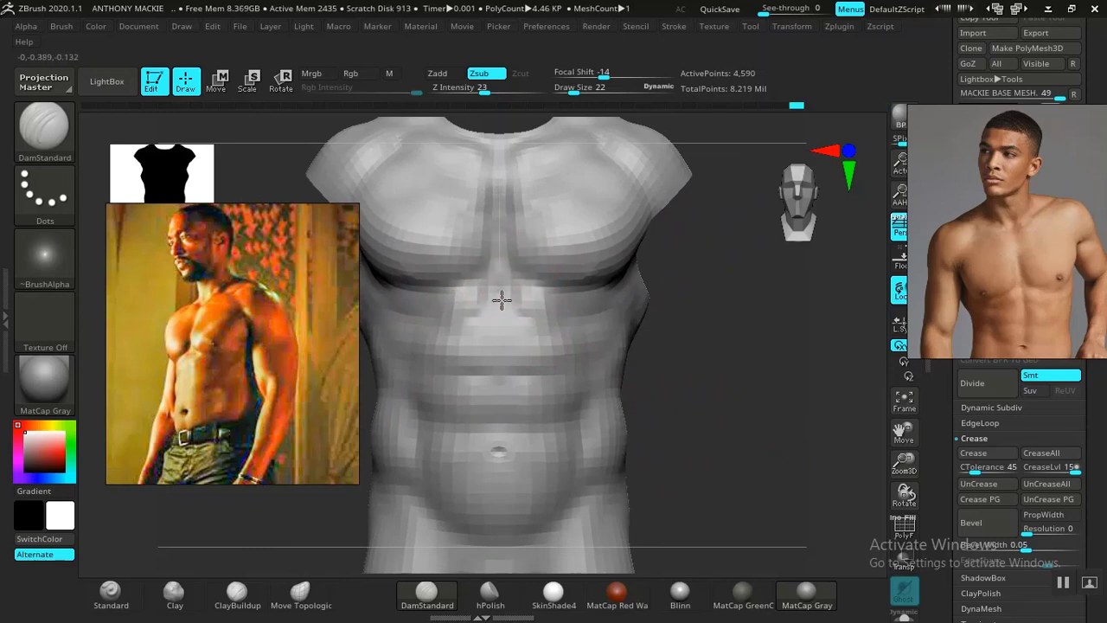
- Build up the upper abdomen just below the sternum with the Clay brush
mouse_move(721, 393)
ctrl+right_down()
mouse_move(769, 425)
mouse_move(727, 426)
mouse_move(786, 421)
mouse_move(731, 413)
mouse_move(732, 389)
mouse_move(722, 388)
mouse_move(769, 422)
mouse_move(769, 441)
ctrl+right_up()
click(174, 594)
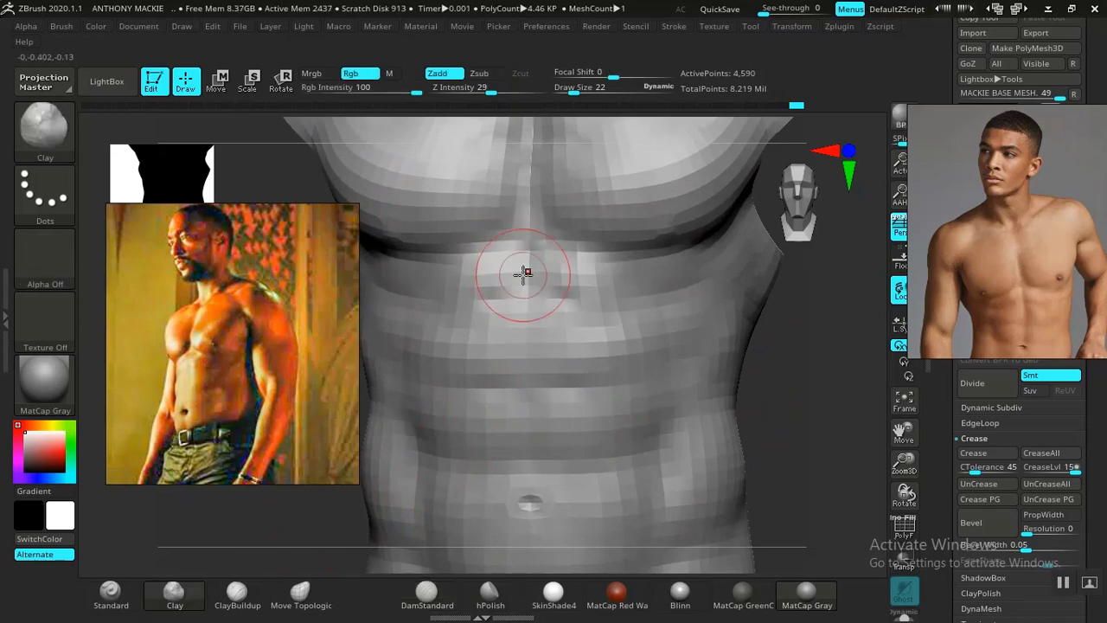
alt+right_drag(823, 365, 786, 278)
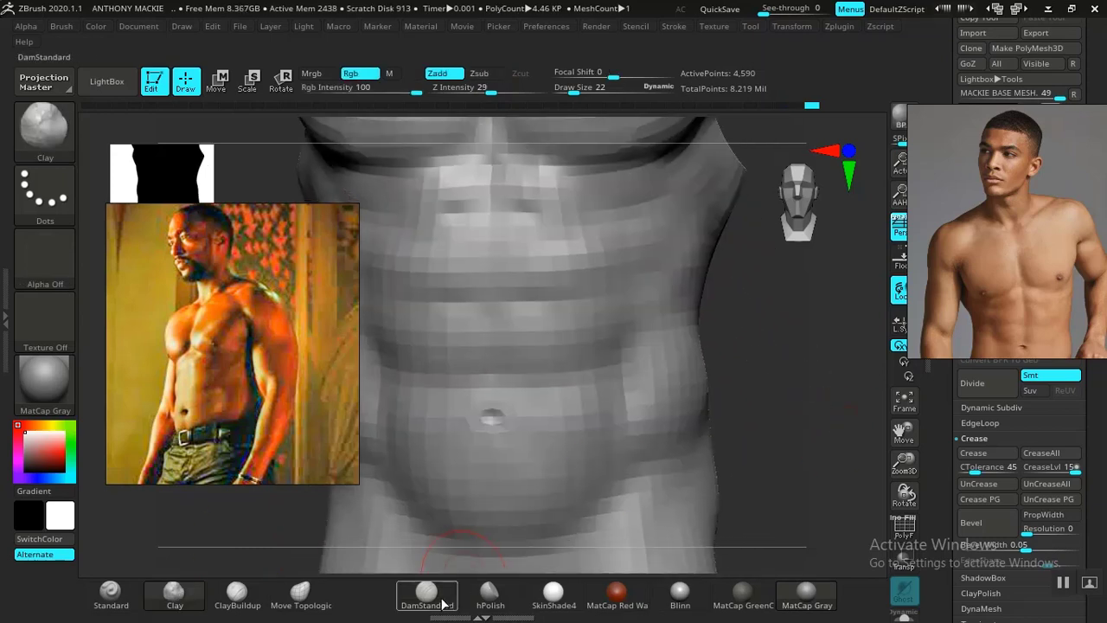
- Carve the abdominal midline above and below the navel with the DamStandard brush
click(430, 603)
alt+drag(771, 365, 776, 312)
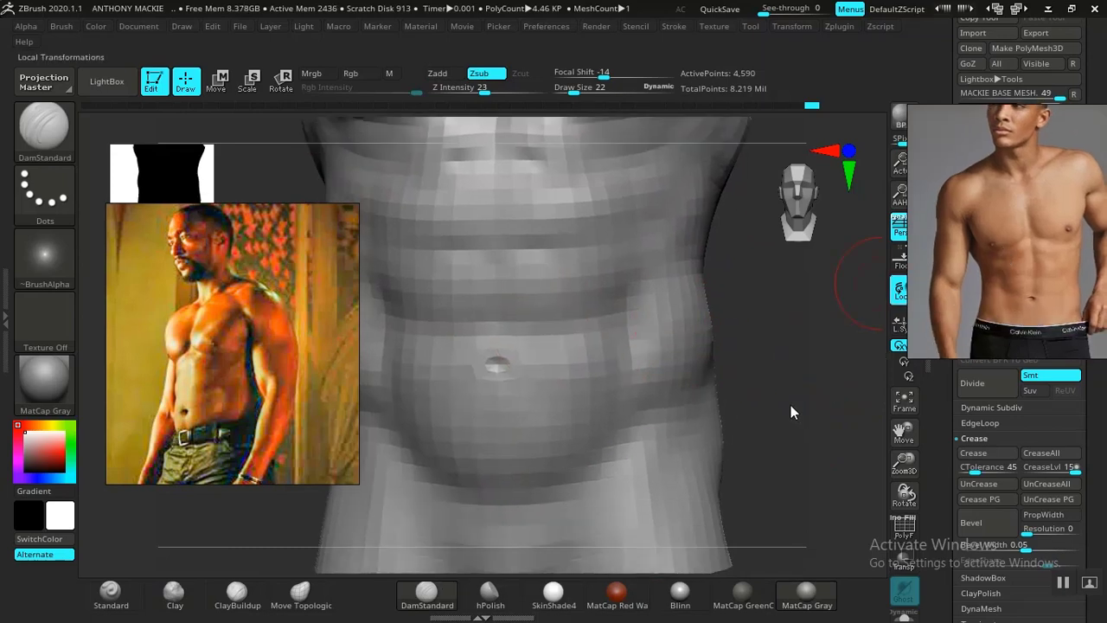
mouse_move(790, 413)
mouse_down()
mouse_move(759, 373)
mouse_move(762, 395)
mouse_move(738, 348)
mouse_up()
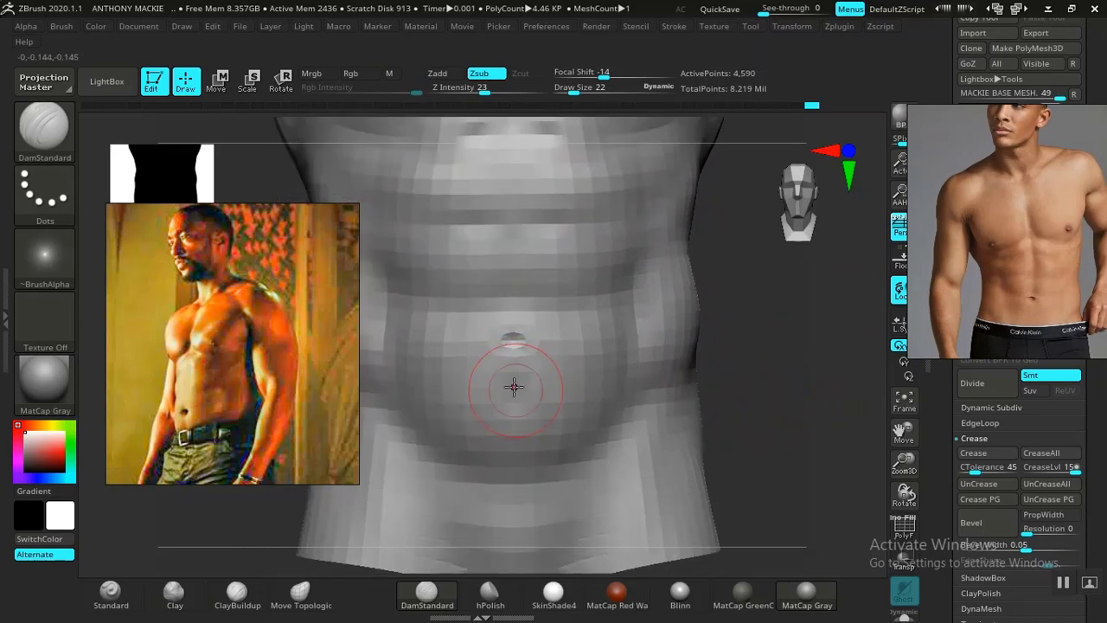
alt+drag(777, 425, 724, 463)
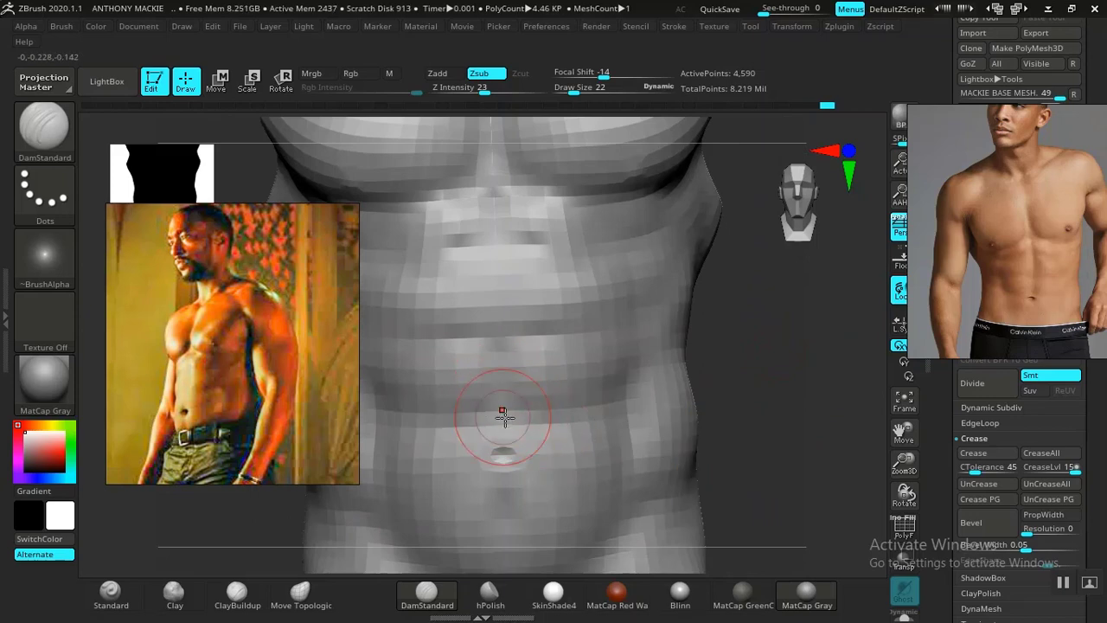
drag(786, 373, 536, 441)
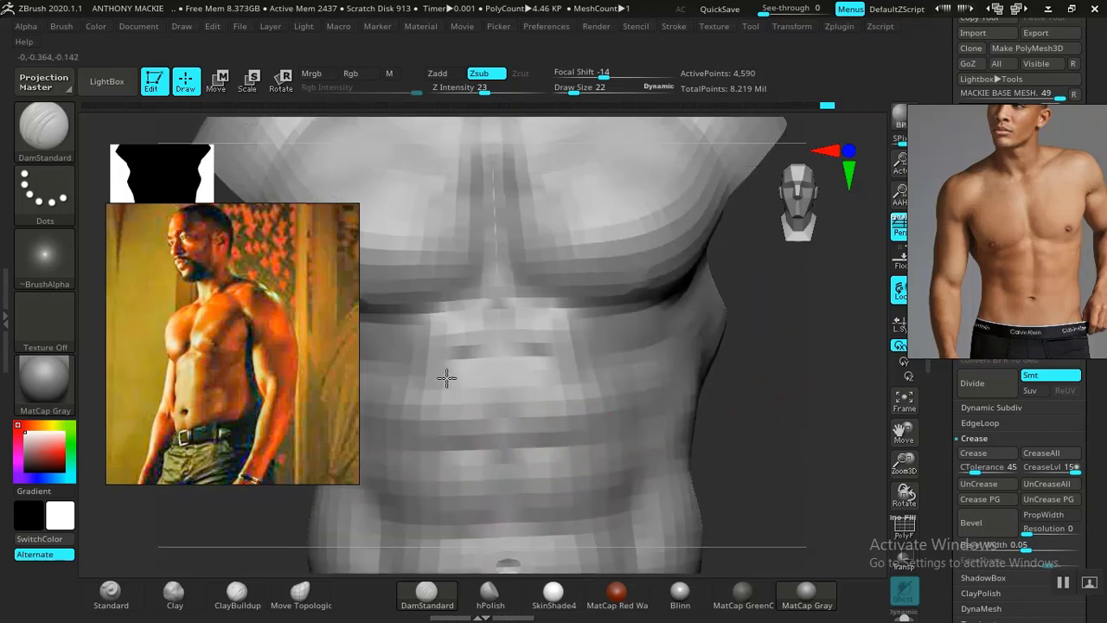
key(f)
drag(662, 371, 744, 493)
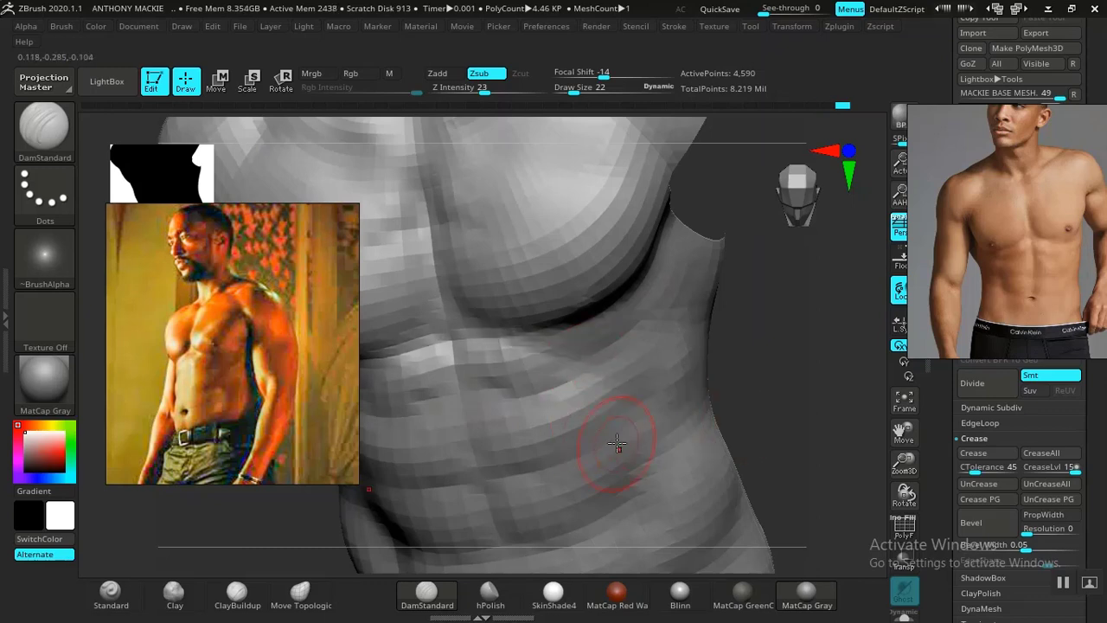
drag(742, 404, 808, 366)
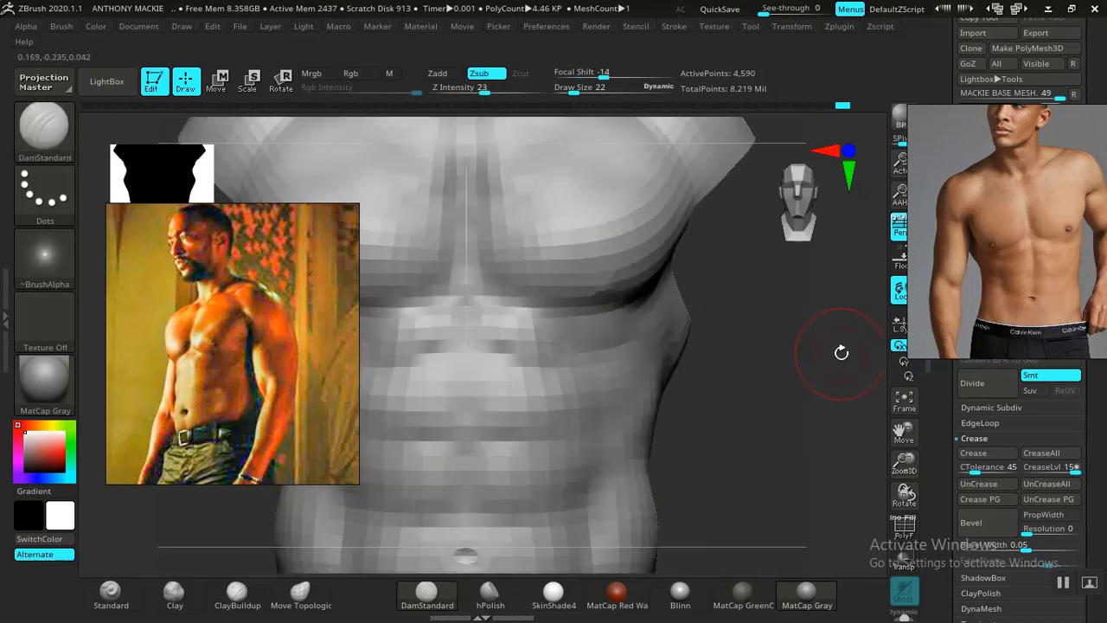
- Browse the écorché images on the reference board for a view of the abdominal and side torso muscles
scroll(936, 297, down, 10)
middle_drag(918, 246, 1021, 259)
scroll(1022, 258, up, 2)
scroll(1029, 301, down, 4)
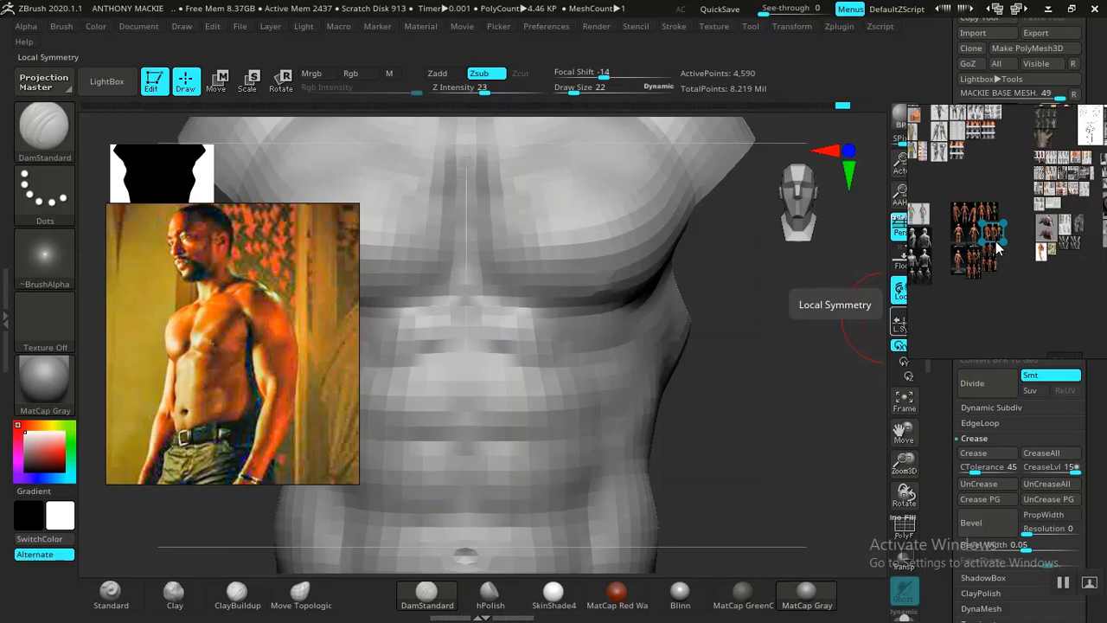
double_click(997, 242)
scroll(936, 237, up, 2)
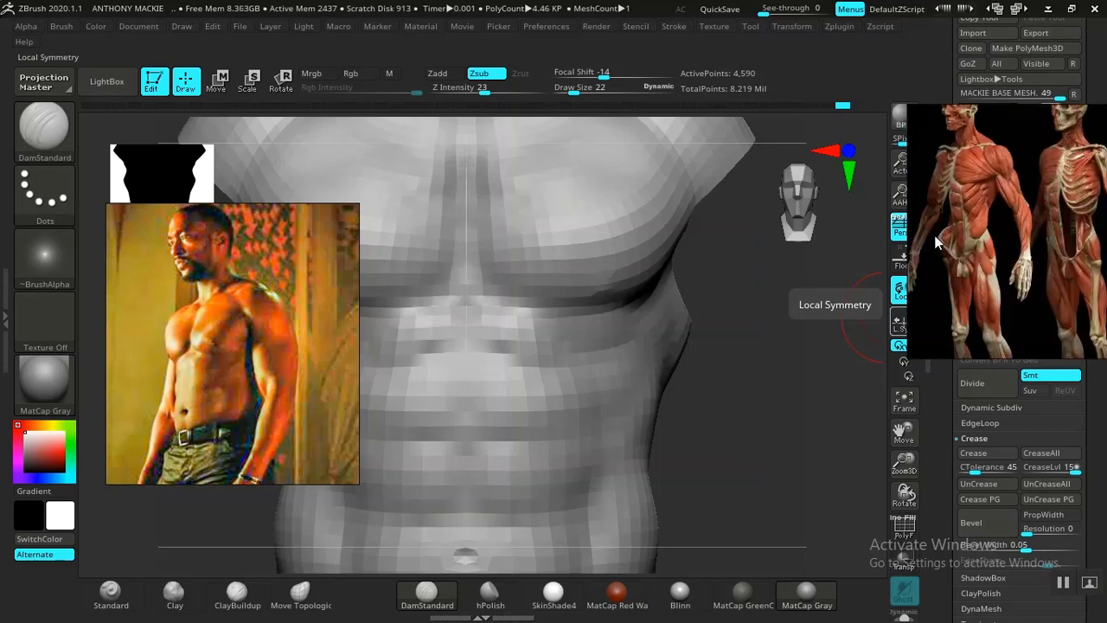
middle_drag(975, 235, 1043, 221)
scroll(1043, 221, down, 2)
scroll(1019, 261, down, 3)
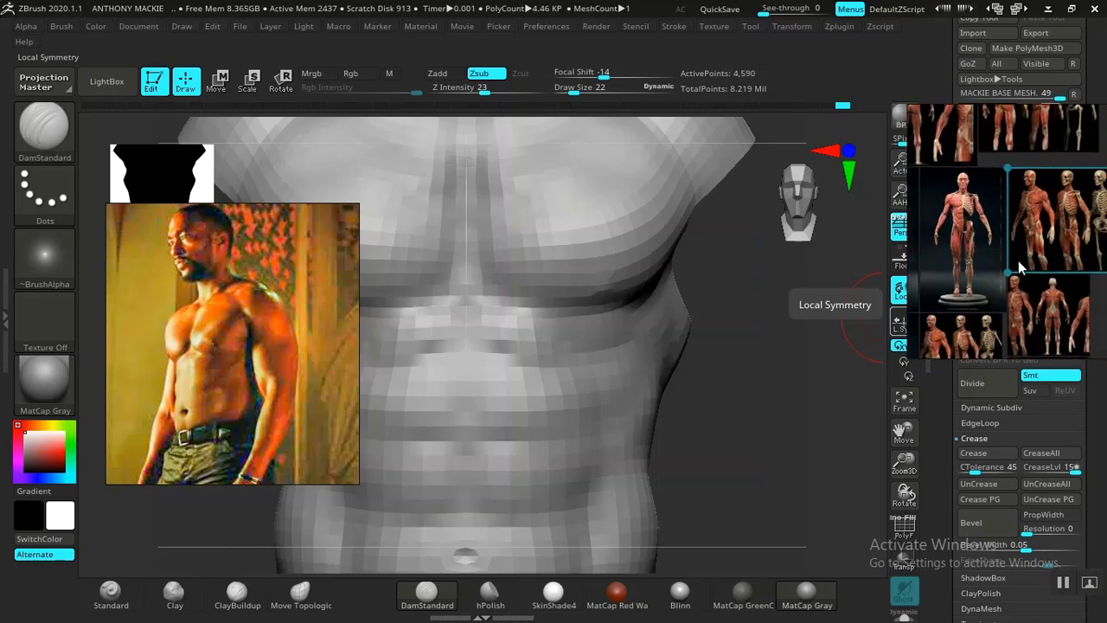
middle_drag(970, 293, 978, 189)
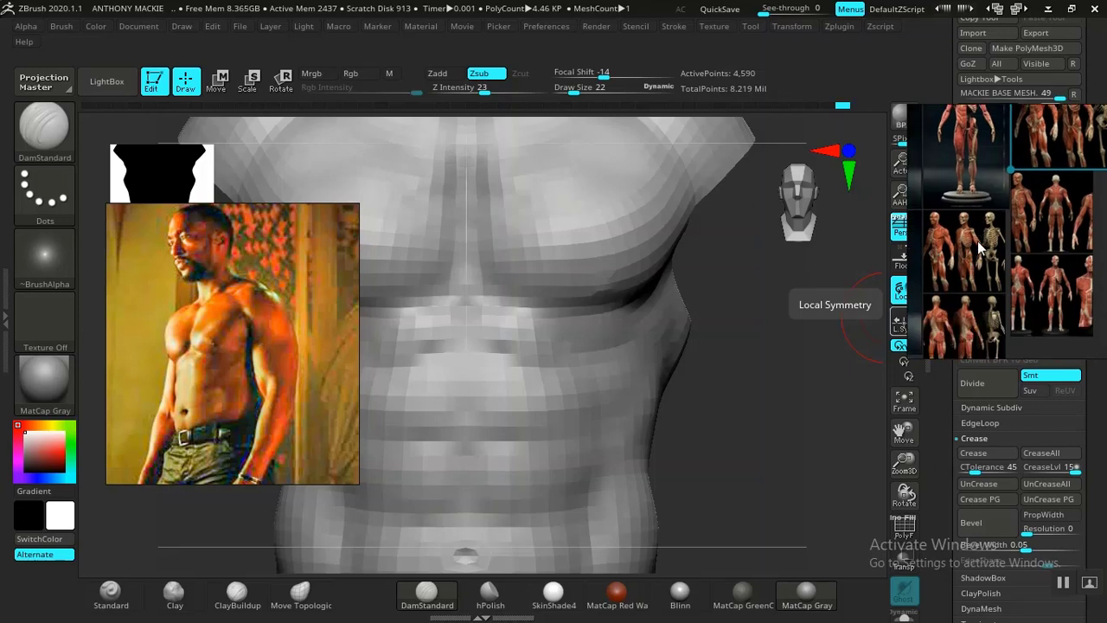
middle_drag(977, 240, 914, 274)
scroll(998, 287, up, 4)
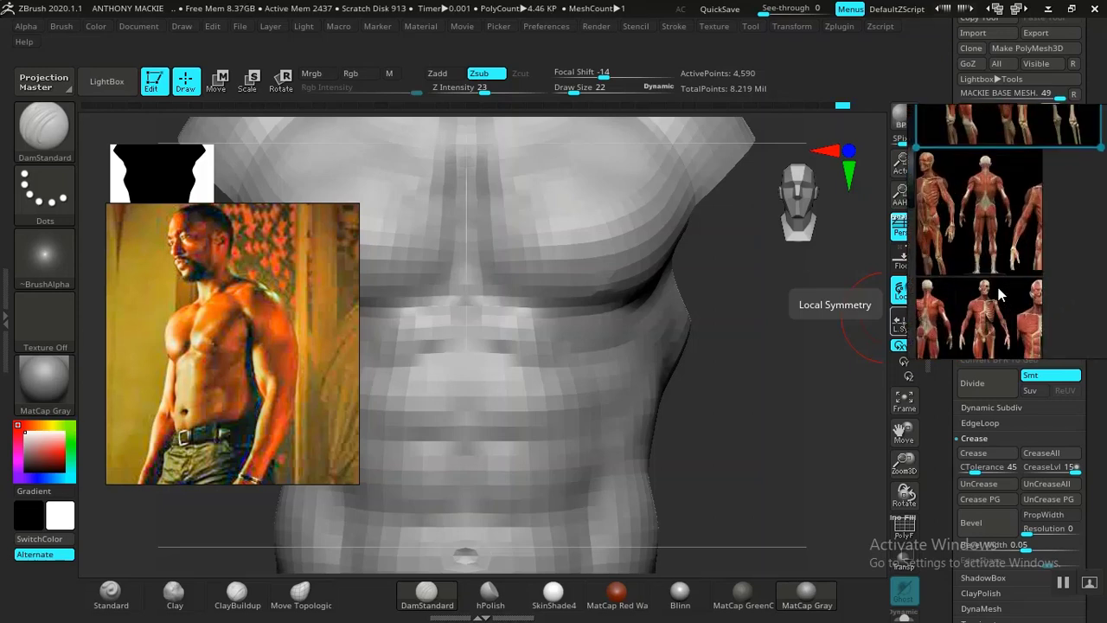
middle_drag(971, 213, 1020, 261)
scroll(1021, 260, down, 6)
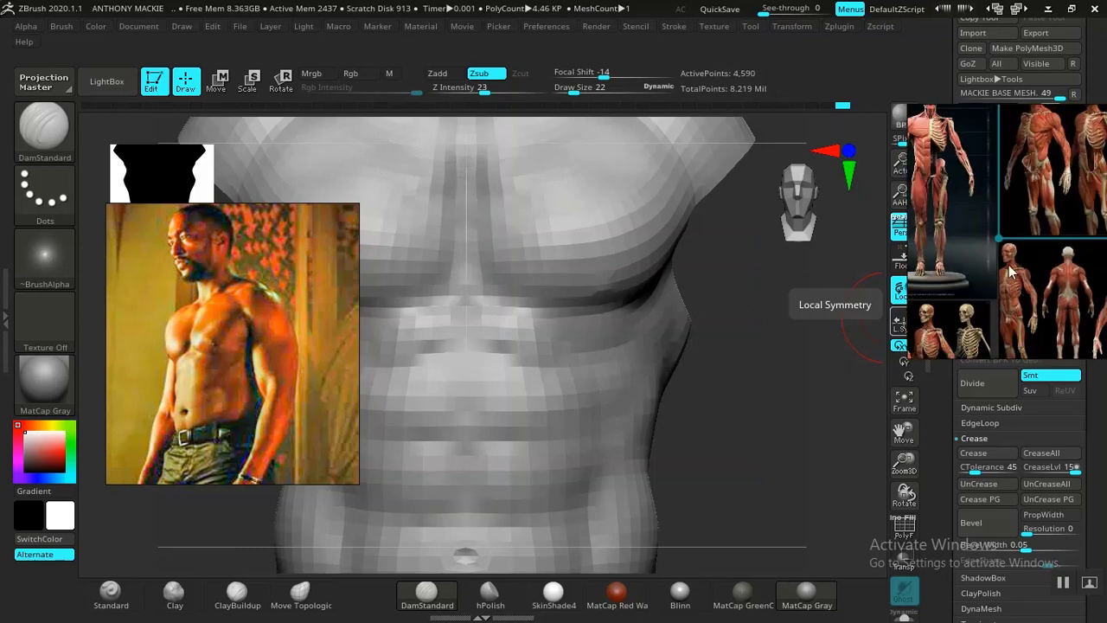
- Examine the front écorché's torso up close, comparing the abdominals, obliques and ribcage
scroll(1019, 326, up, 2)
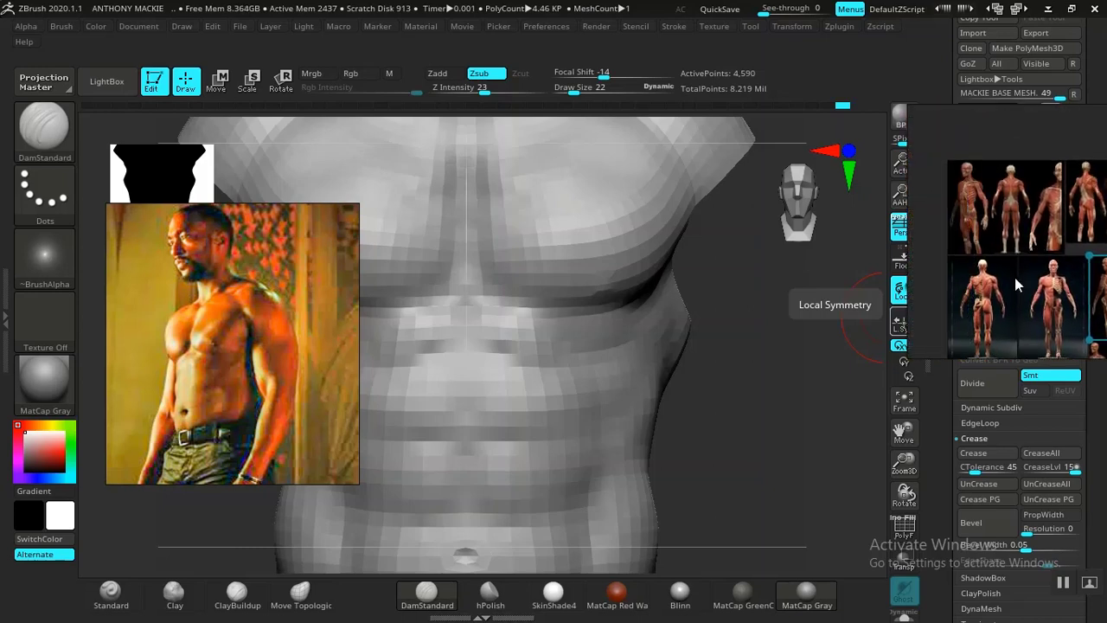
scroll(1050, 294, up, 3)
scroll(1051, 292, up, 2)
scroll(993, 255, up, 3)
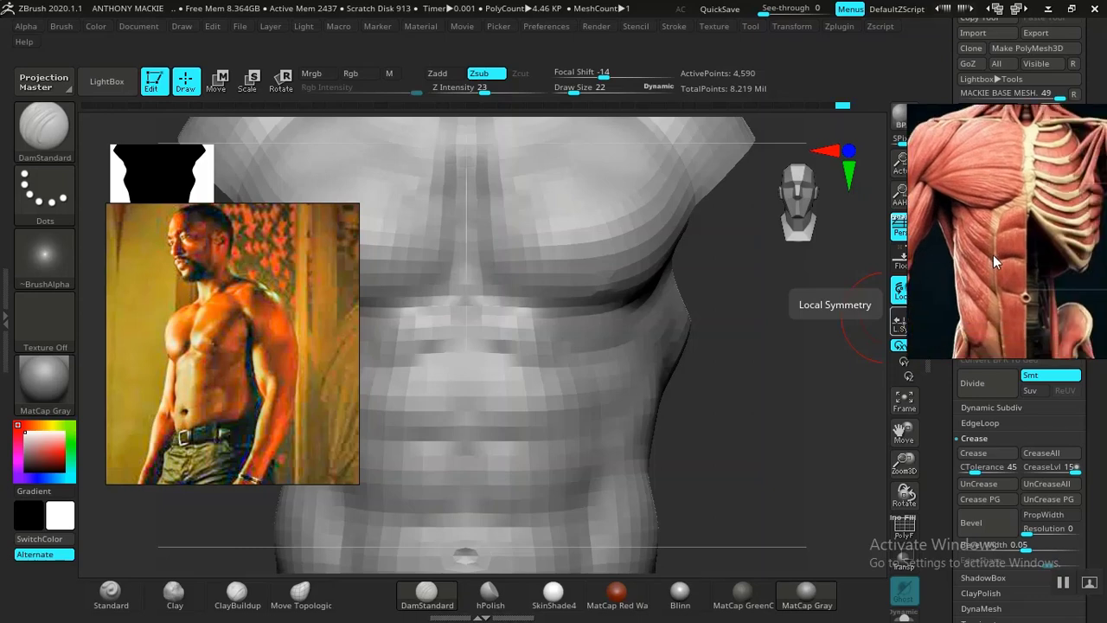
scroll(968, 258, down, 5)
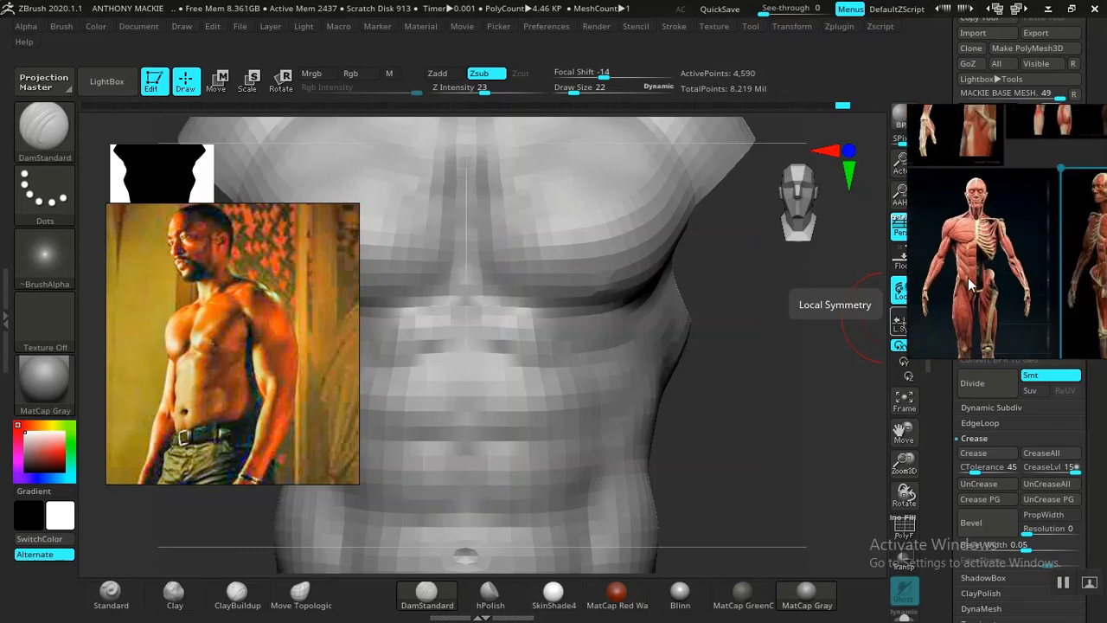
scroll(968, 277, up, 5)
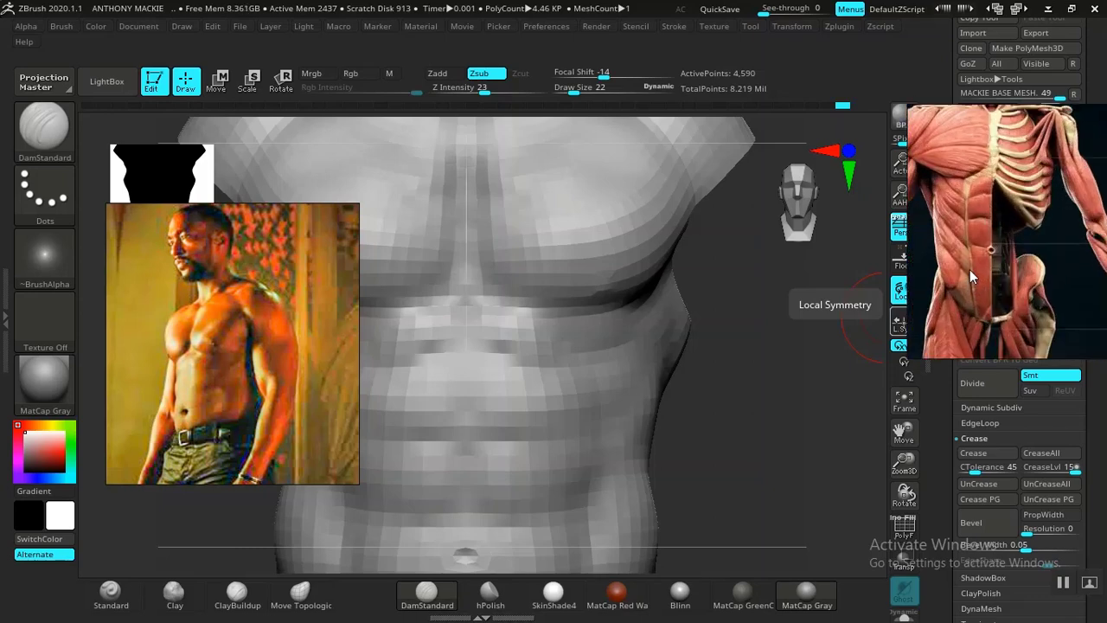
- Carve the separation between the abdominals and the obliques with the DamStandard brush from three-quarter views
drag(717, 432, 607, 453)
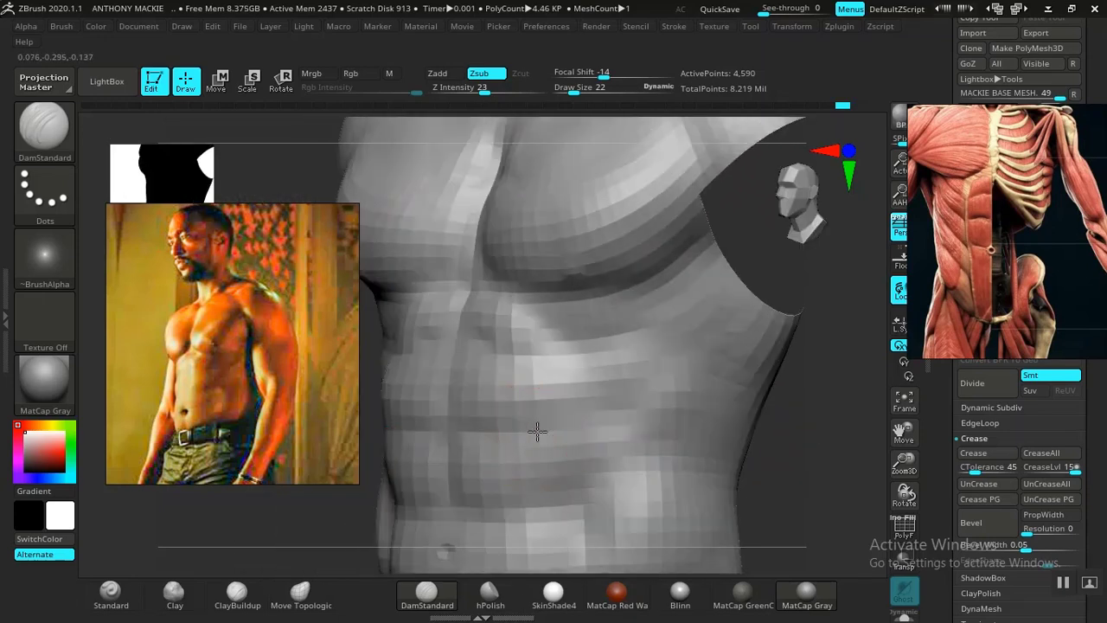
drag(778, 458, 751, 392)
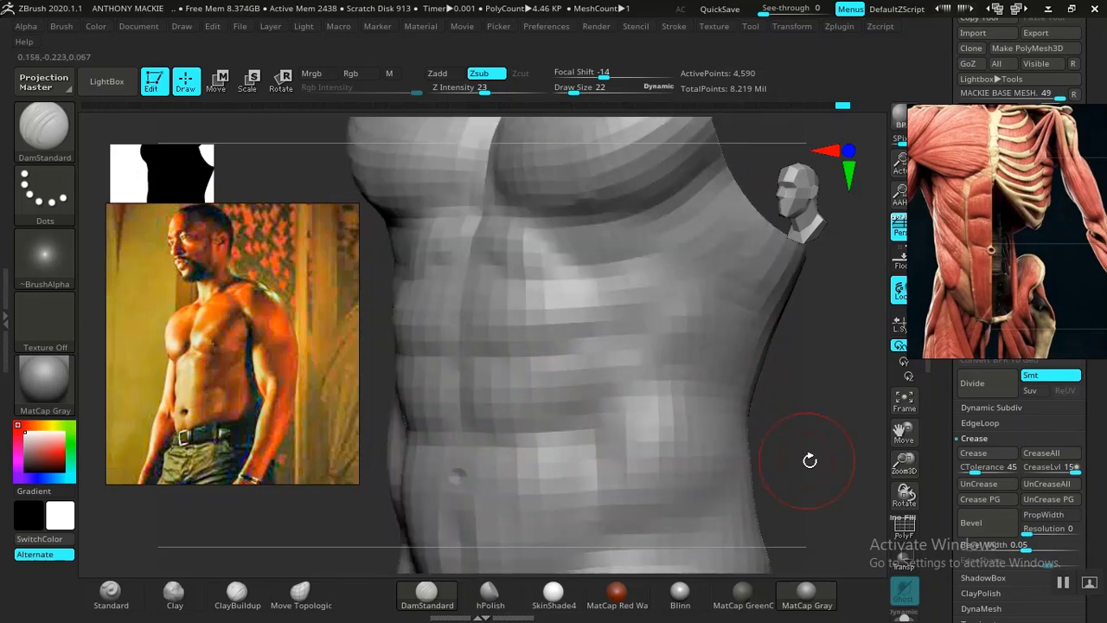
drag(809, 460, 722, 384)
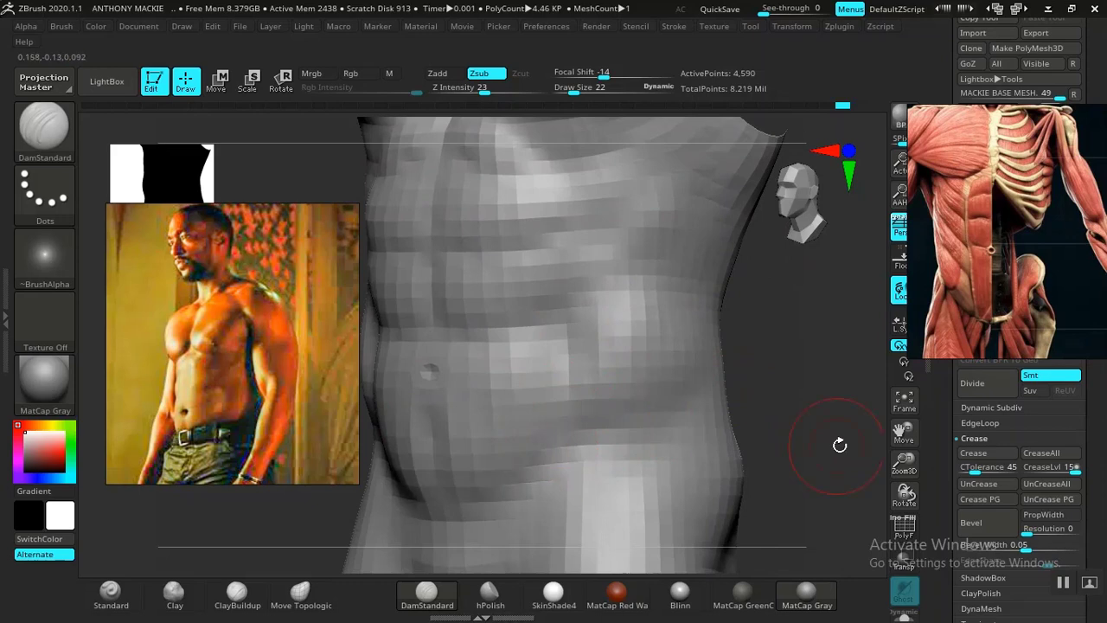
mouse_move(840, 445)
alt+mouse_down()
mouse_move(710, 394)
mouse_move(710, 383)
mouse_move(752, 461)
mouse_move(701, 381)
mouse_move(746, 485)
alt+mouse_up()
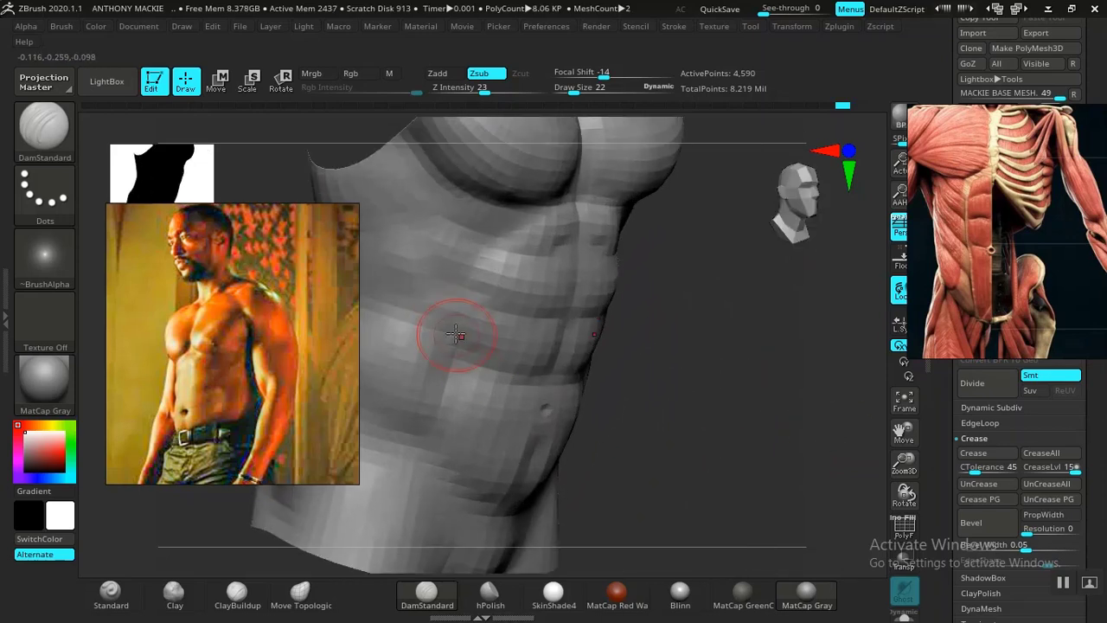
mouse_move(705, 420)
alt+mouse_down()
mouse_move(697, 386)
mouse_move(724, 388)
mouse_move(761, 425)
mouse_move(702, 380)
mouse_move(758, 398)
mouse_move(700, 393)
mouse_move(719, 395)
mouse_move(704, 398)
mouse_move(736, 442)
mouse_move(710, 455)
mouse_move(672, 445)
mouse_move(709, 435)
mouse_move(685, 439)
mouse_move(686, 464)
alt+mouse_up()
- Build up the side of the ribcage below the armpit with the Clay brush
click(185, 592)
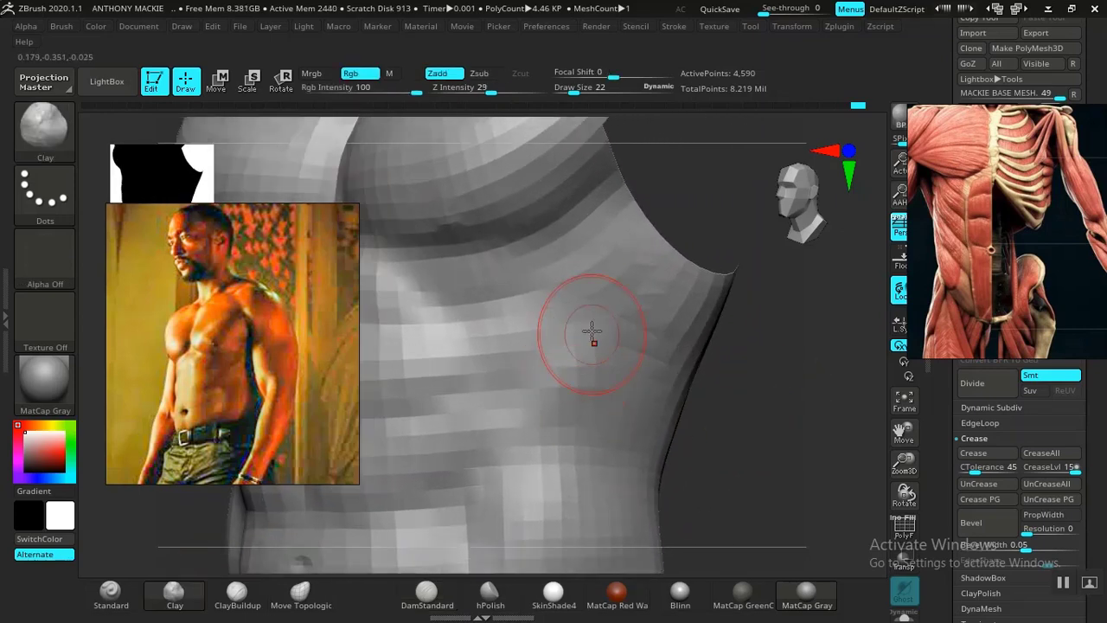
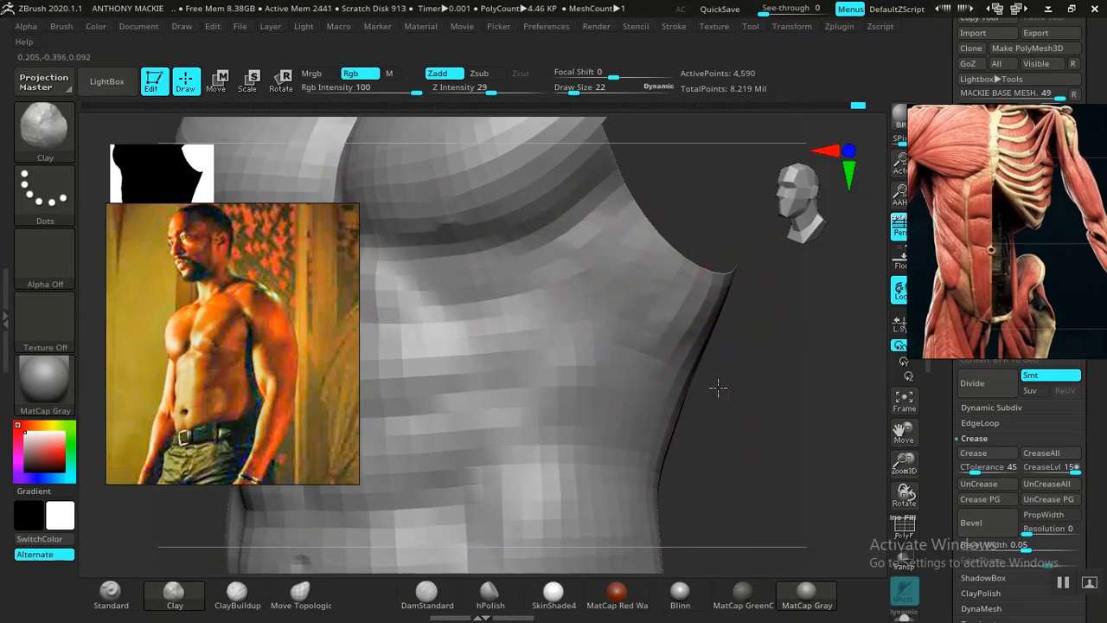
alt+drag(718, 388, 687, 384)
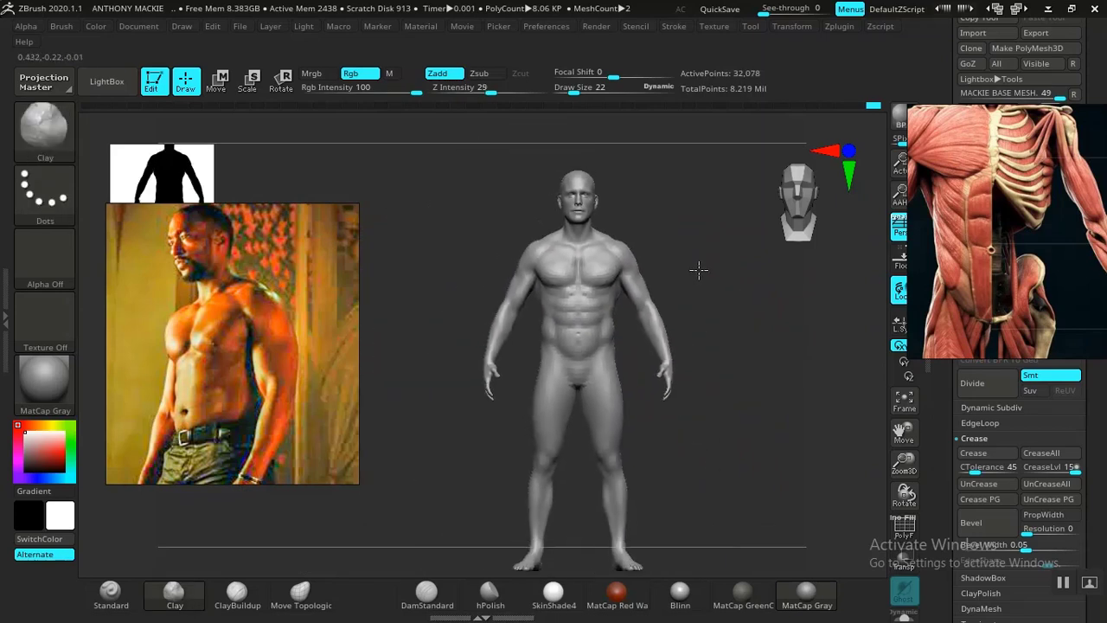
- Review the torso together with the arms from the front on the full figure
alt+drag(761, 315, 769, 363)
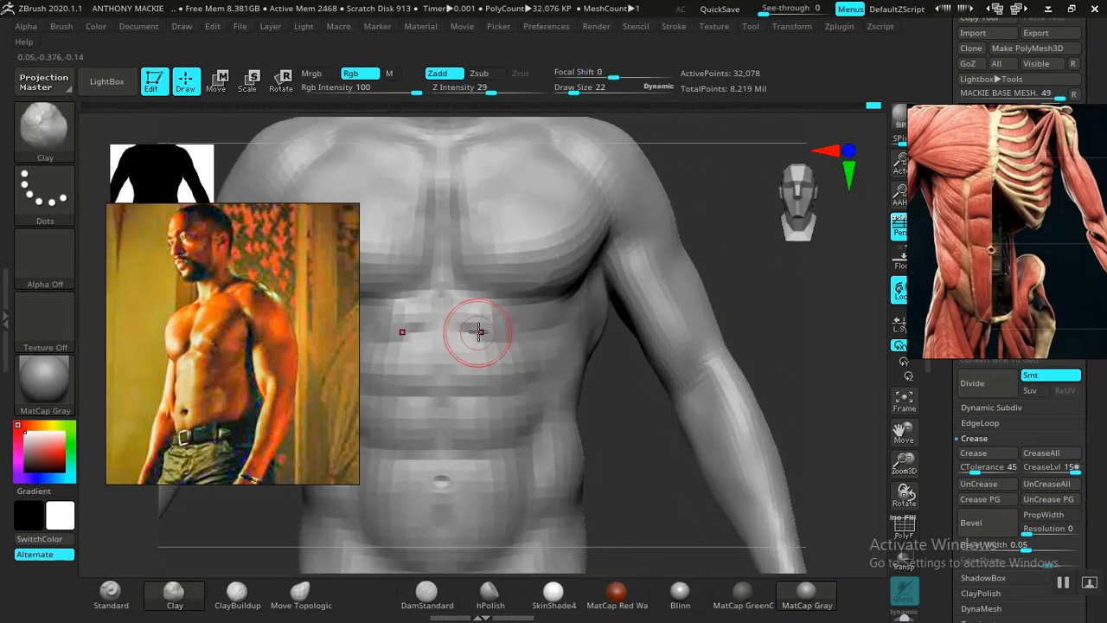
alt+drag(770, 292, 768, 338)
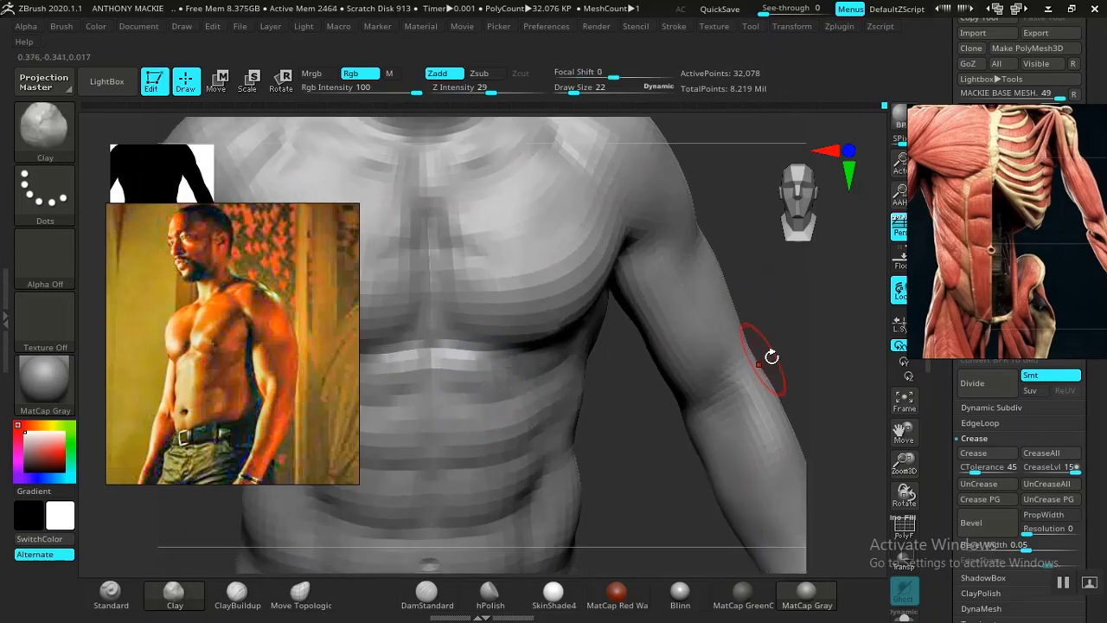
mouse_move(772, 356)
alt+mouse_down()
mouse_move(756, 294)
mouse_move(700, 326)
mouse_move(724, 289)
mouse_move(704, 331)
mouse_move(745, 376)
mouse_move(732, 334)
mouse_move(726, 366)
mouse_move(692, 371)
mouse_move(706, 380)
mouse_move(737, 369)
mouse_move(735, 389)
alt+mouse_up()
- Isolate the torso and examine its side and back forms, bringing the écorché image group into view
ctrl+shift+click(619, 338)
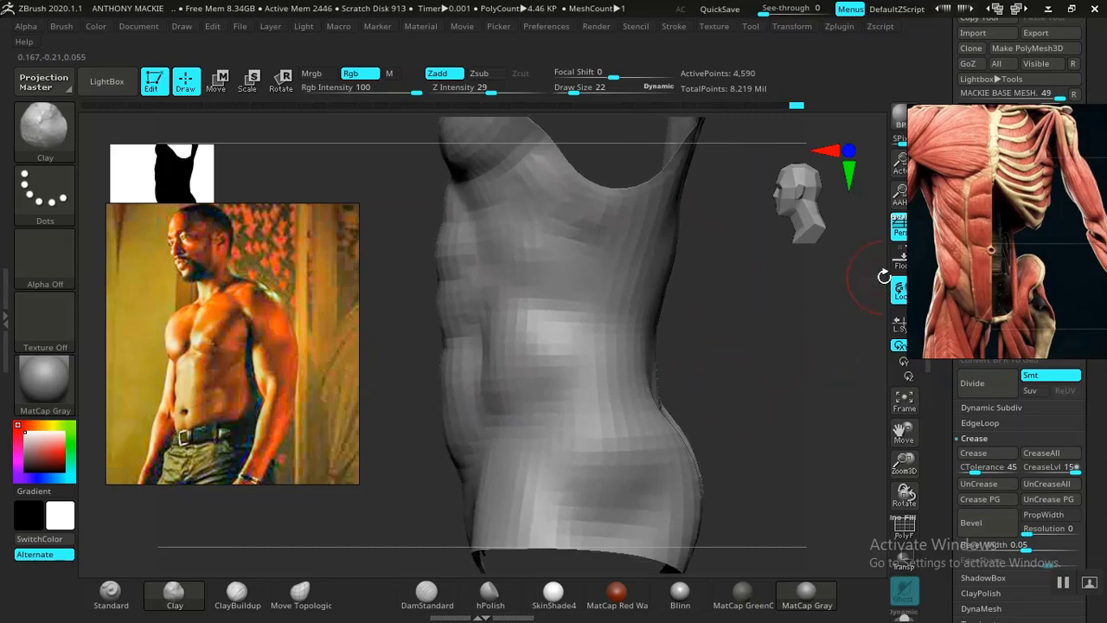
scroll(949, 266, down, 6)
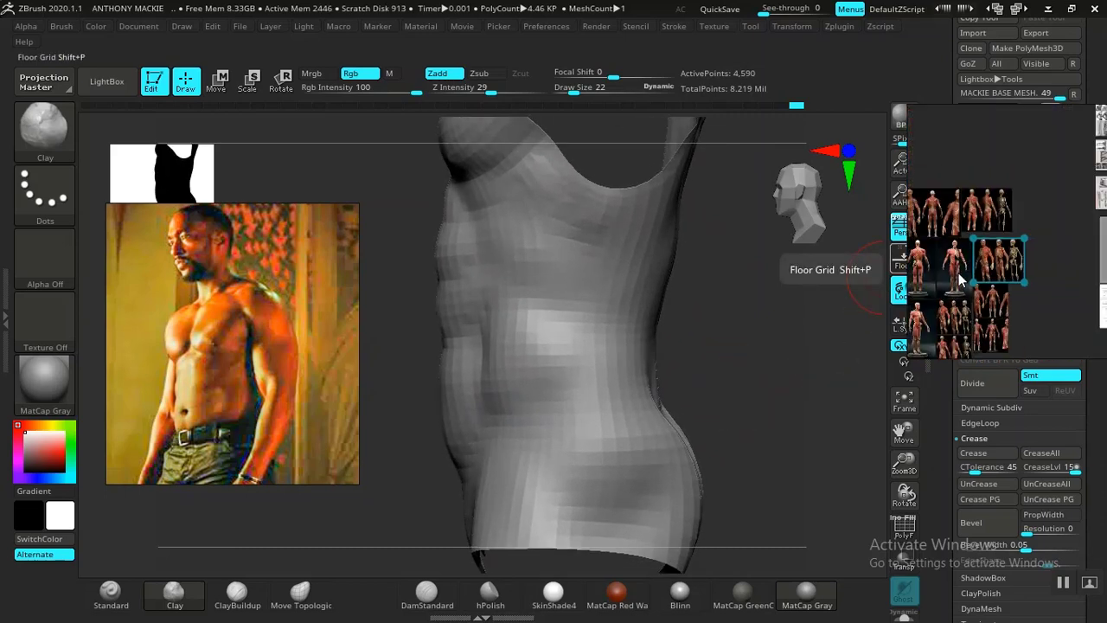
shift+drag(723, 330, 672, 336)
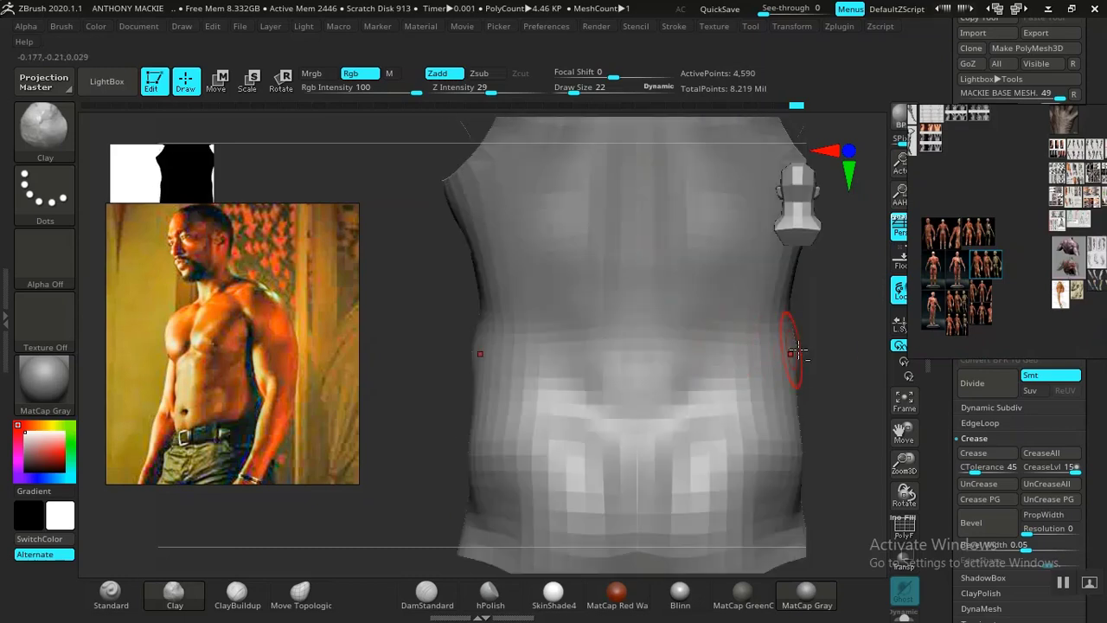
alt+drag(823, 353, 761, 338)
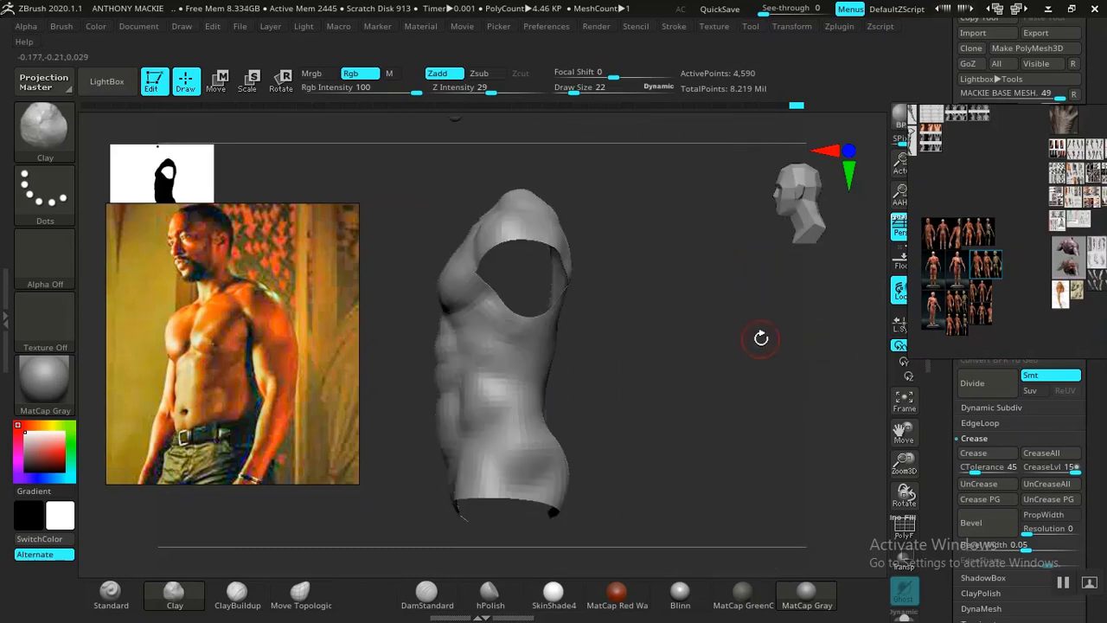
alt+drag(617, 373, 669, 380)
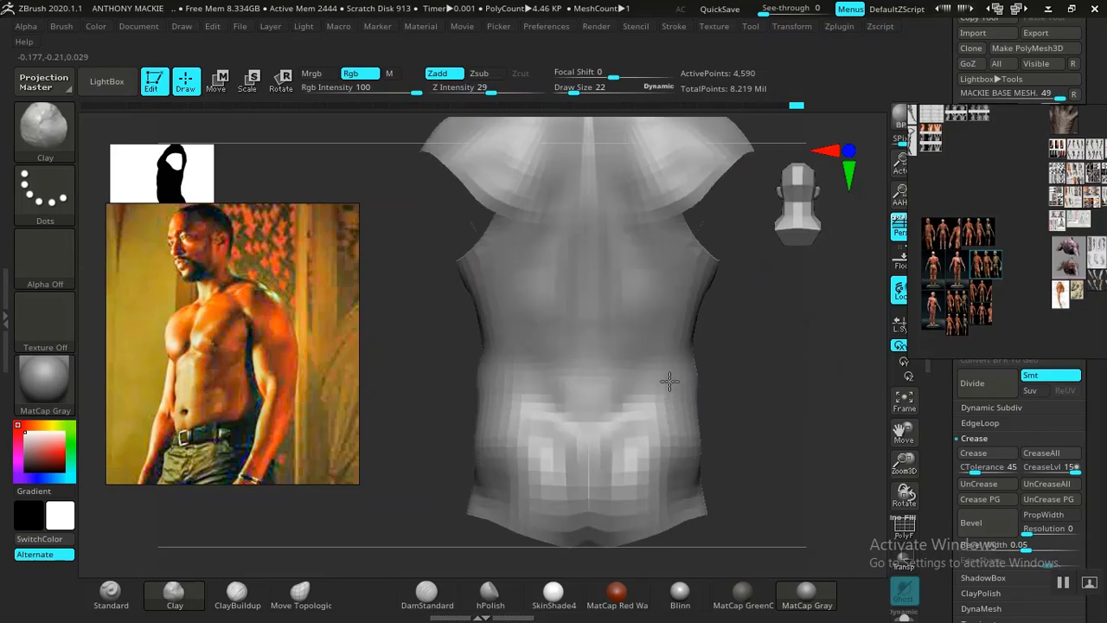
- Show only the torso with both arms, hiding the head and legs, and frame it from the back
ctrl+shift+click(797, 350)
alt+drag(733, 426, 684, 362)
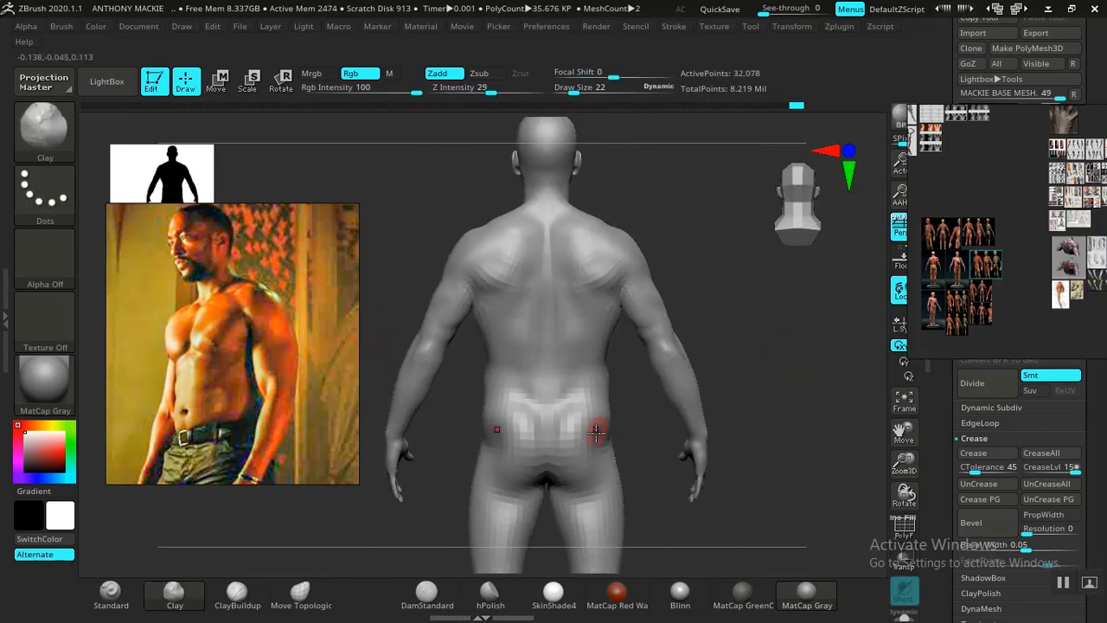
ctrl+shift+click(577, 328)
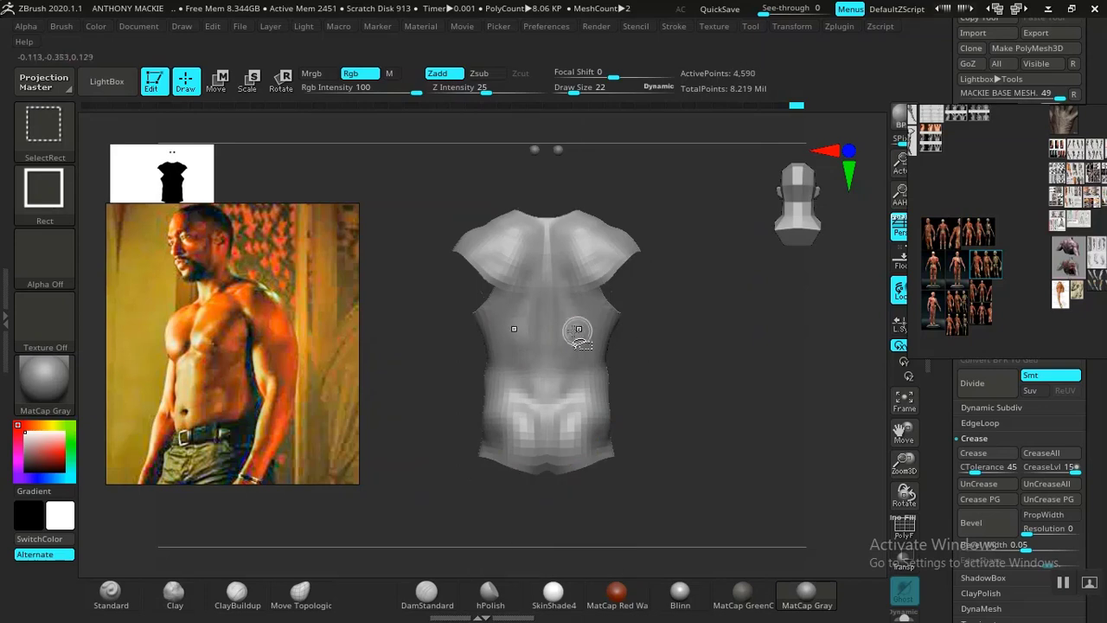
ctrl+shift+drag(620, 345, 625, 347)
ctrl+alt+shift+click(664, 349)
ctrl+shift+drag(718, 347, 756, 403)
key(f)
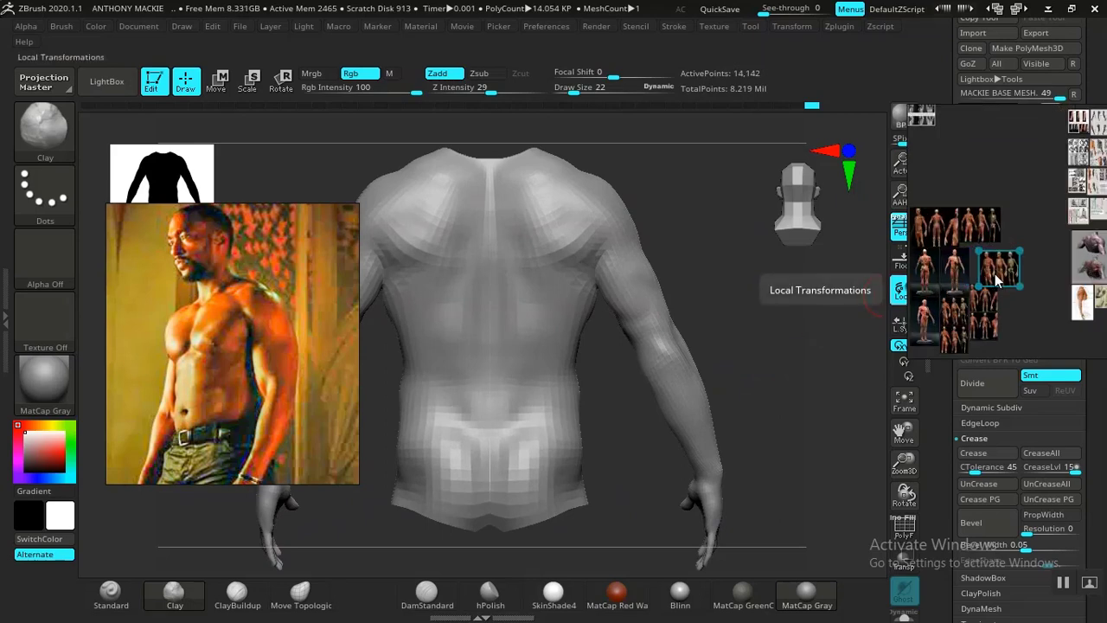
- Examine the back muscles of the standing écorché figure and compare them with the torso from a rear three-quarter angle
mouse_move(996, 280)
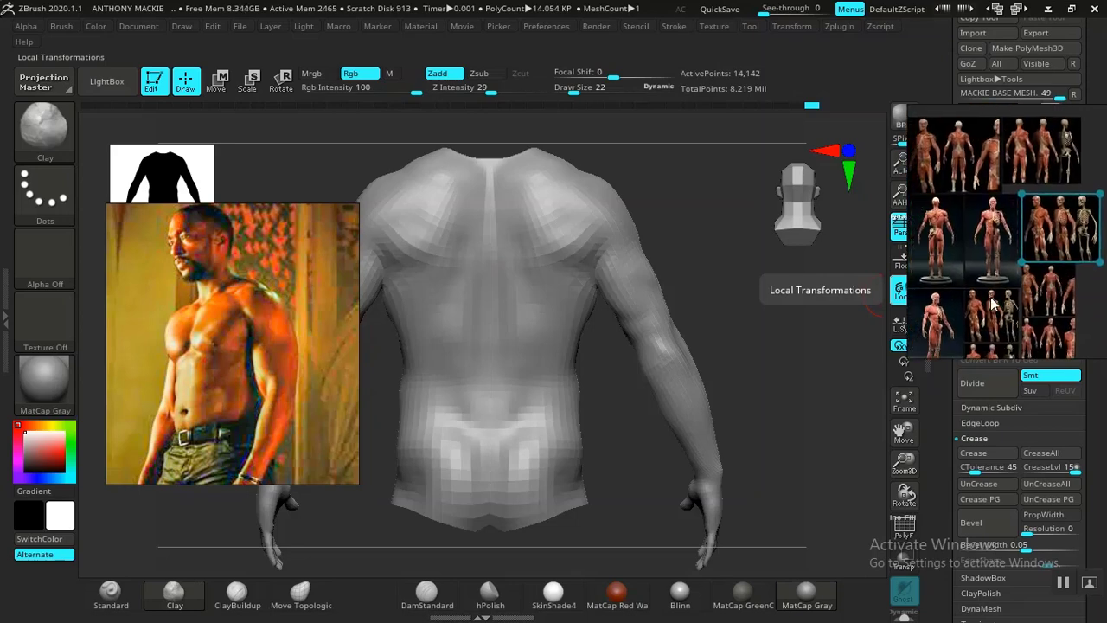
scroll(1003, 208, up, 4)
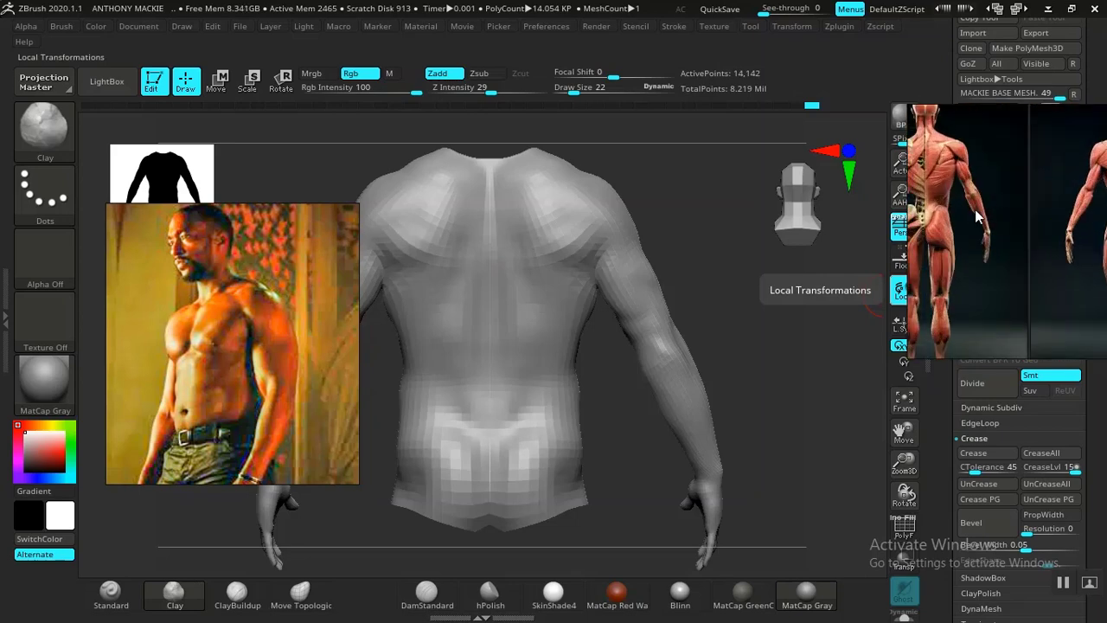
middle_drag(979, 215, 1048, 277)
scroll(1028, 239, up, 2)
scroll(1031, 251, up, 2)
scroll(1048, 284, down, 2)
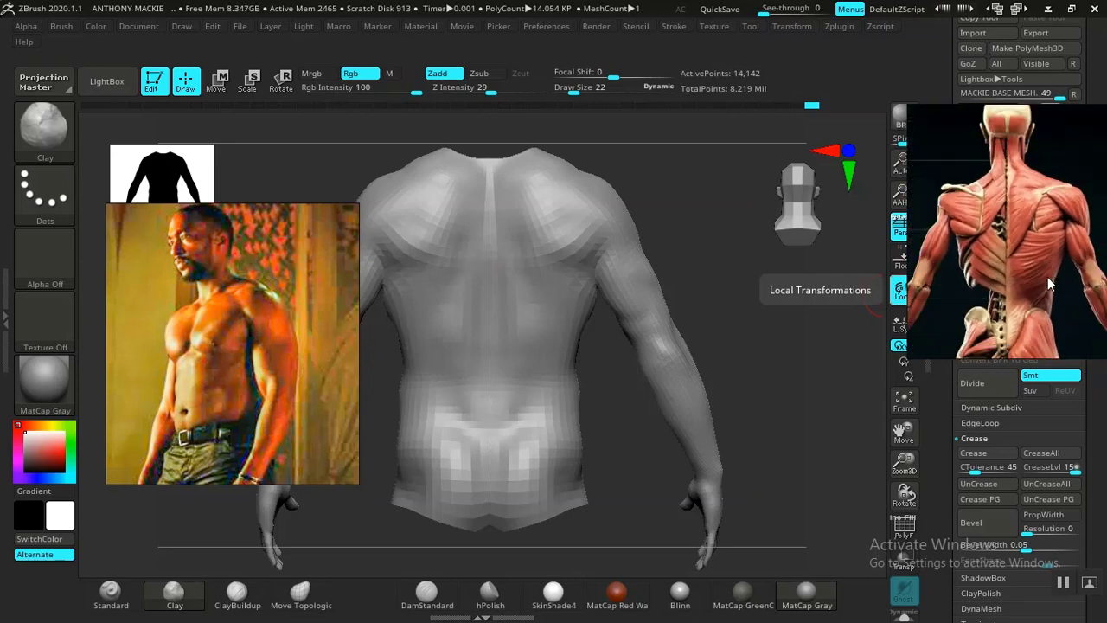
key(space)
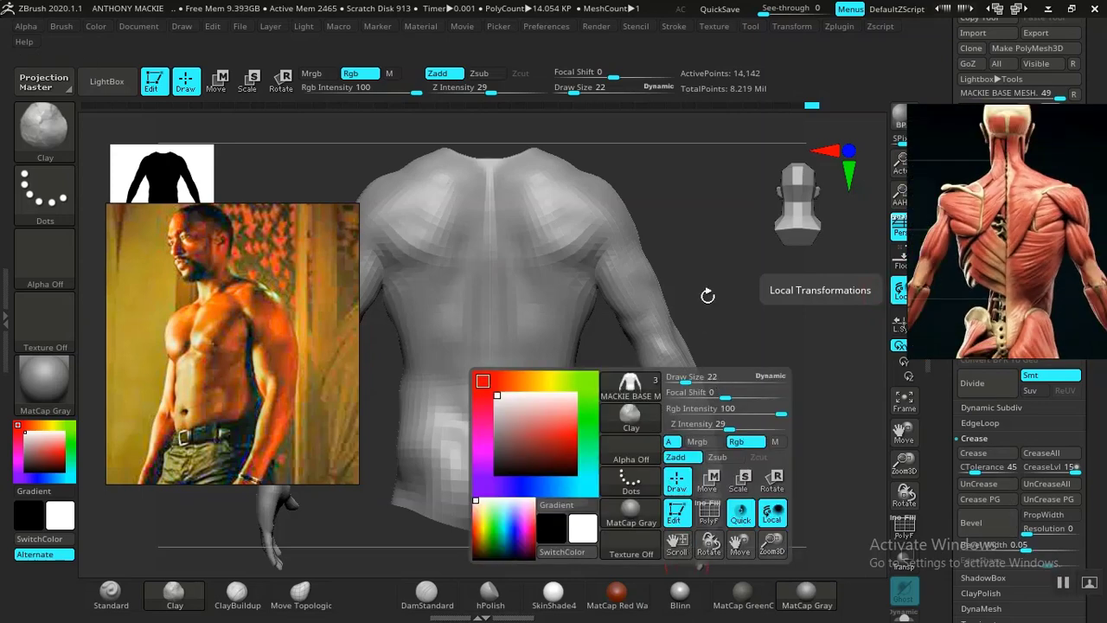
mouse_move(732, 291)
mouse_down()
mouse_move(746, 299)
mouse_move(730, 304)
mouse_move(759, 309)
mouse_move(787, 360)
mouse_move(791, 343)
mouse_move(799, 355)
mouse_move(773, 328)
mouse_move(826, 331)
mouse_move(759, 383)
mouse_move(783, 407)
mouse_move(761, 383)
mouse_move(786, 383)
mouse_move(775, 407)
mouse_move(789, 405)
mouse_move(784, 373)
mouse_move(813, 372)
mouse_move(786, 319)
mouse_up()
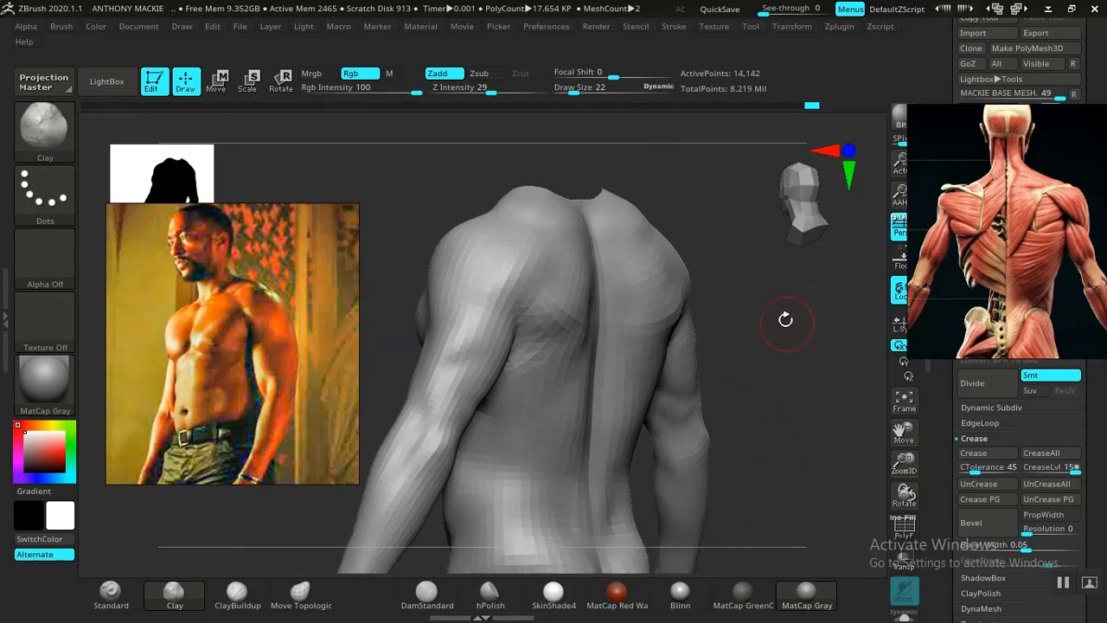
- Study the écorché group again, focusing on the lower back and pelvis in the rear view
scroll(993, 248, down, 5)
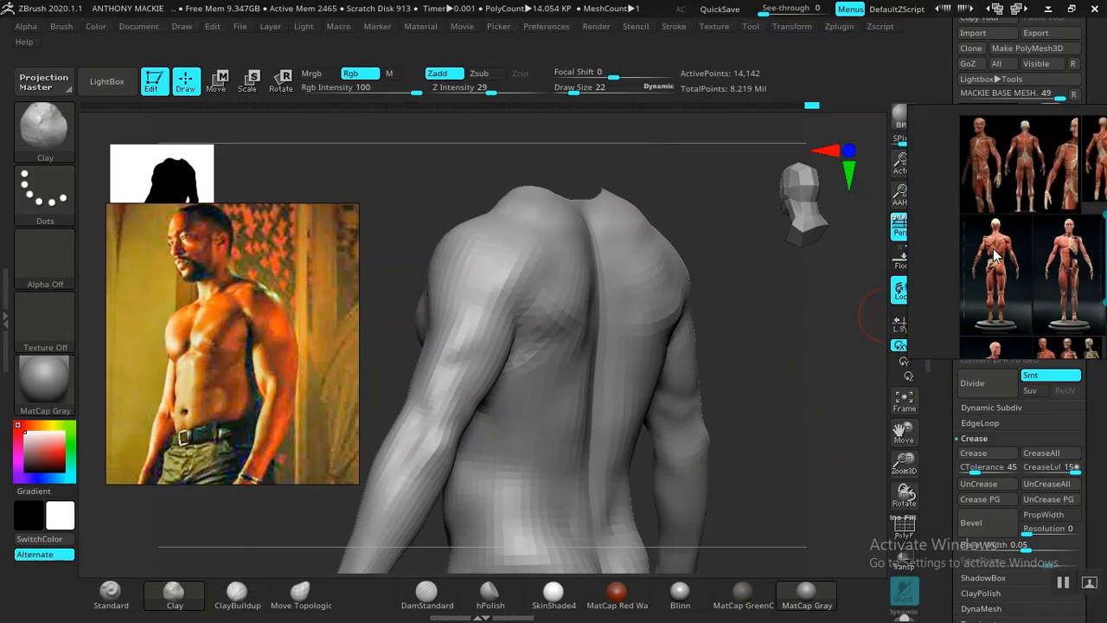
scroll(953, 271, up, 2)
scroll(1049, 251, down, 1)
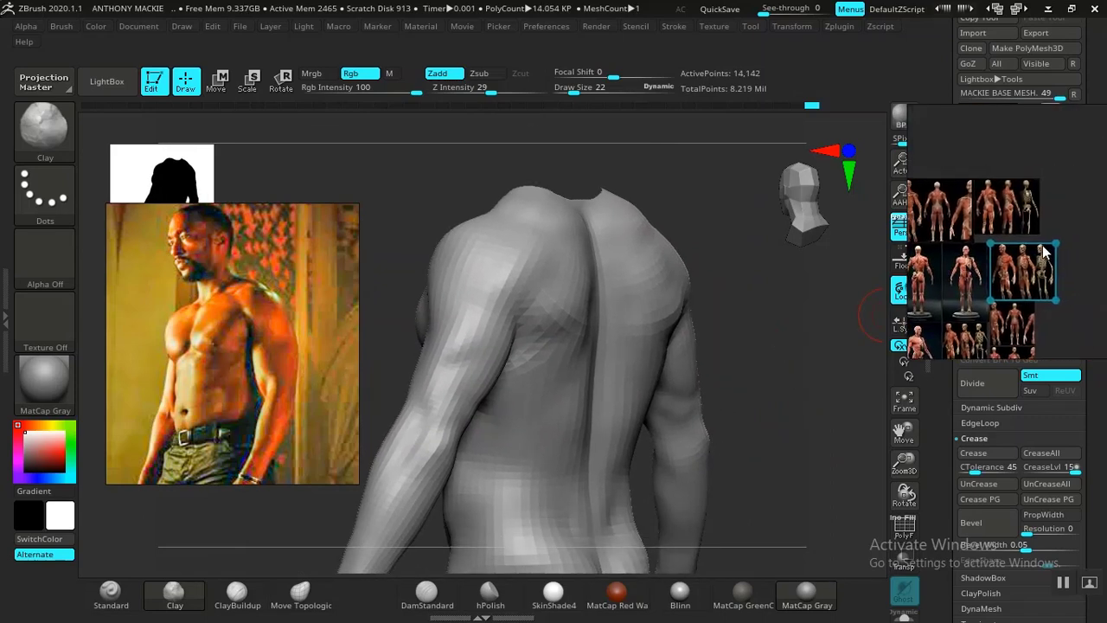
scroll(981, 296, up, 5)
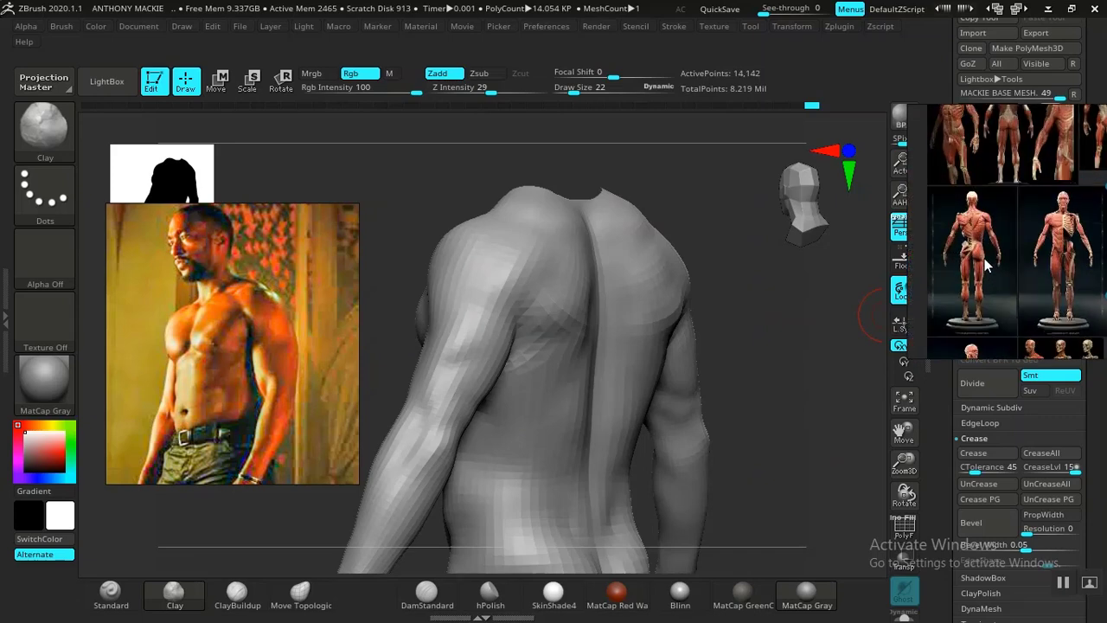
scroll(987, 254, up, 4)
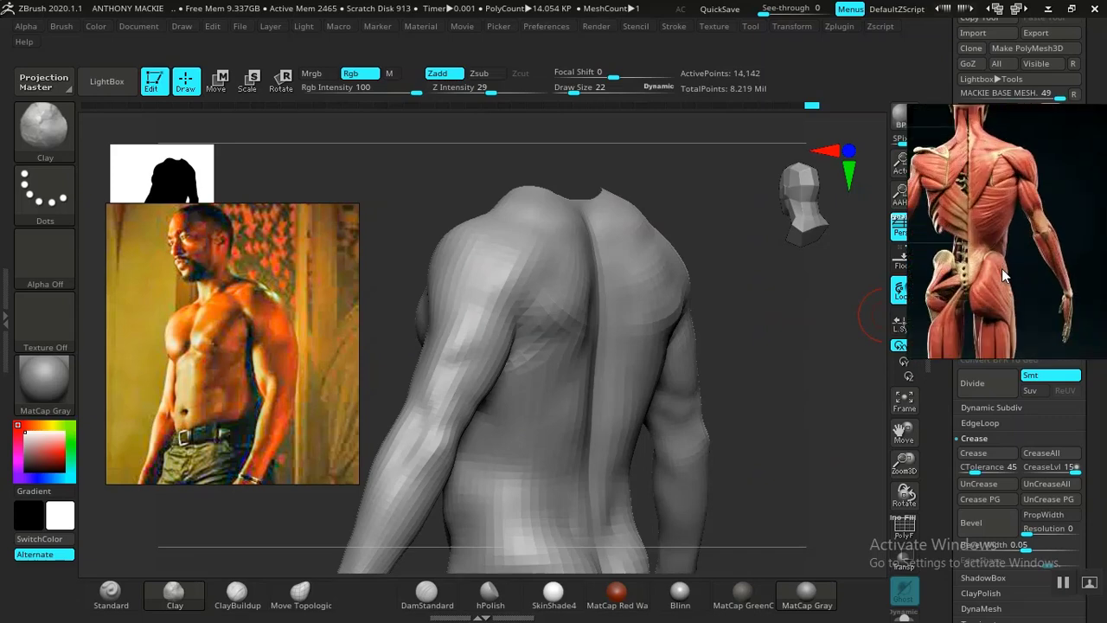
scroll(1004, 275, down, 8)
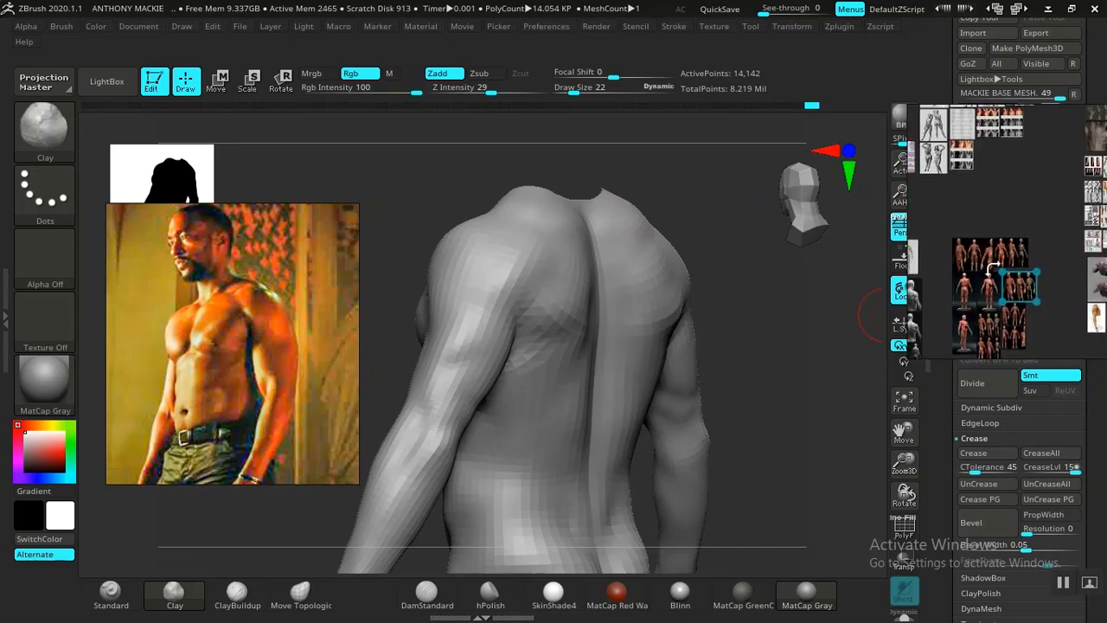
- Search the reference board for the long-haired wrestler in blue gloves and place his back view beside the torso
right_drag(1008, 226, 842, 357)
scroll(878, 353, down, 3)
middle_drag(878, 351, 813, 357)
mouse_move(945, 338)
middle_down()
mouse_move(838, 399)
mouse_move(731, 408)
middle_up()
mouse_move(934, 318)
middle_down()
mouse_move(866, 341)
mouse_move(838, 364)
middle_up()
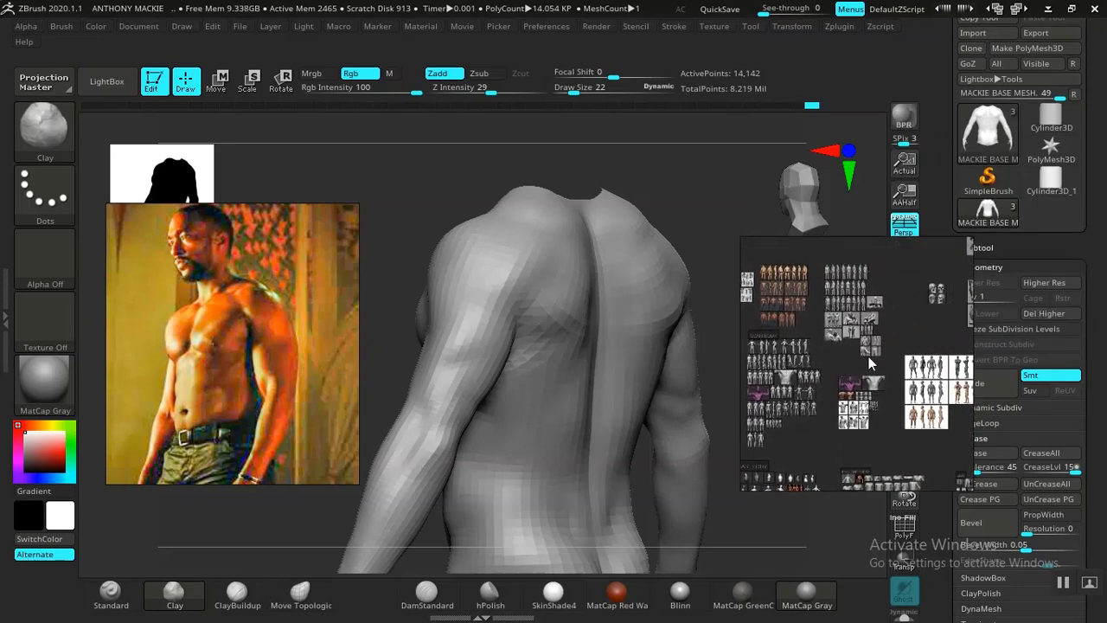
middle_drag(898, 335, 793, 366)
middle_drag(870, 356, 823, 385)
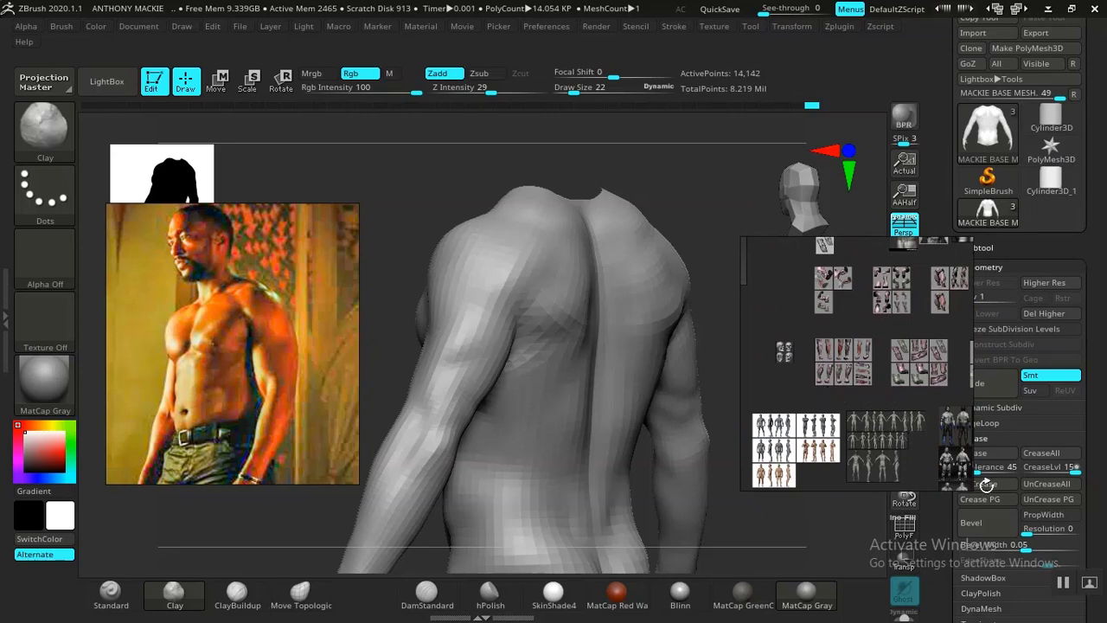
double_click(956, 438)
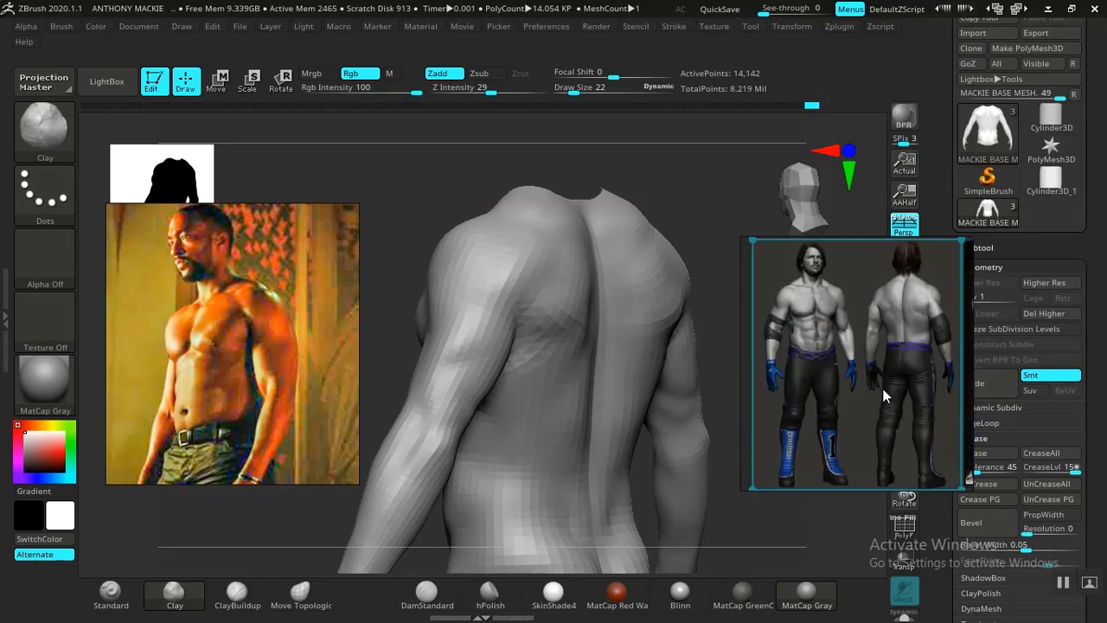
scroll(885, 369, up, 3)
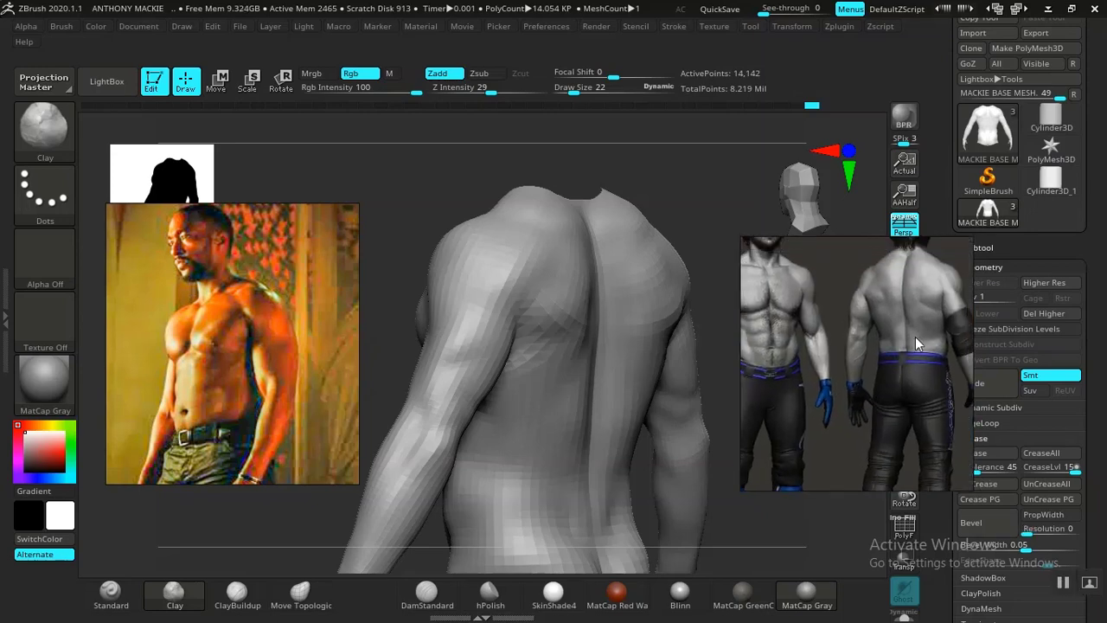
scroll(898, 342, up, 3)
drag(898, 342, 998, 332)
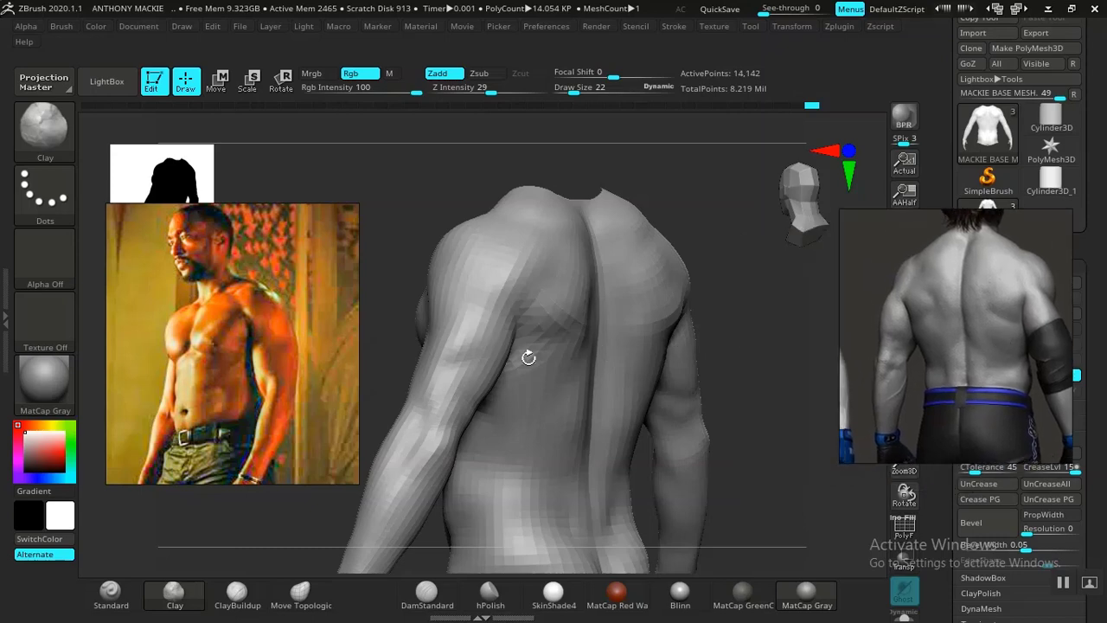
- Define the shoulder blade masses on the upper back with the Clay brush at draw size 42
mouse_move(769, 342)
mouse_down()
mouse_move(752, 317)
mouse_move(774, 355)
mouse_move(761, 338)
mouse_move(781, 321)
mouse_move(781, 351)
mouse_move(655, 346)
mouse_up()
key(space)
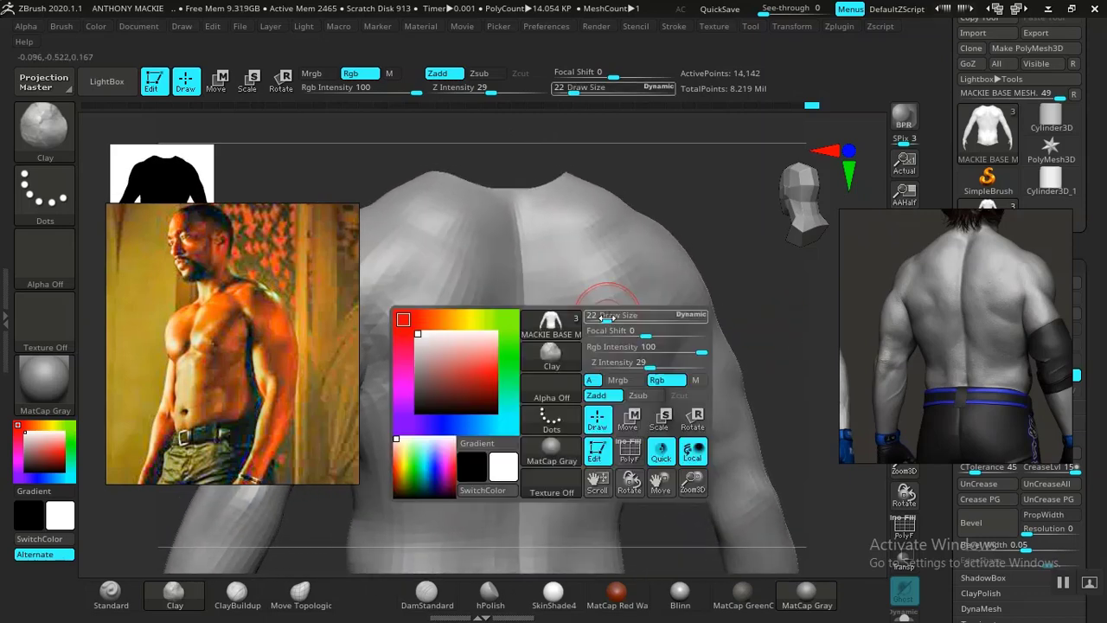
mouse_move(776, 316)
alt+mouse_down()
mouse_move(752, 307)
mouse_move(692, 321)
mouse_move(773, 314)
mouse_move(798, 334)
mouse_move(779, 324)
mouse_move(776, 355)
mouse_move(788, 316)
mouse_move(795, 321)
mouse_move(786, 251)
mouse_move(786, 321)
mouse_move(683, 343)
alt+mouse_up()
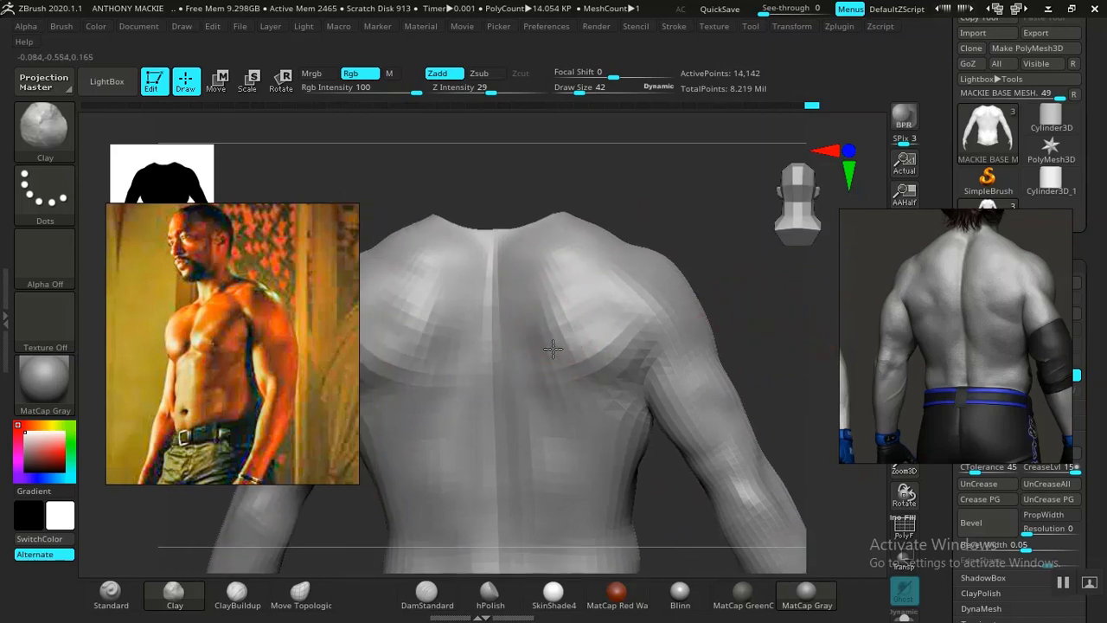
drag(742, 322, 726, 372)
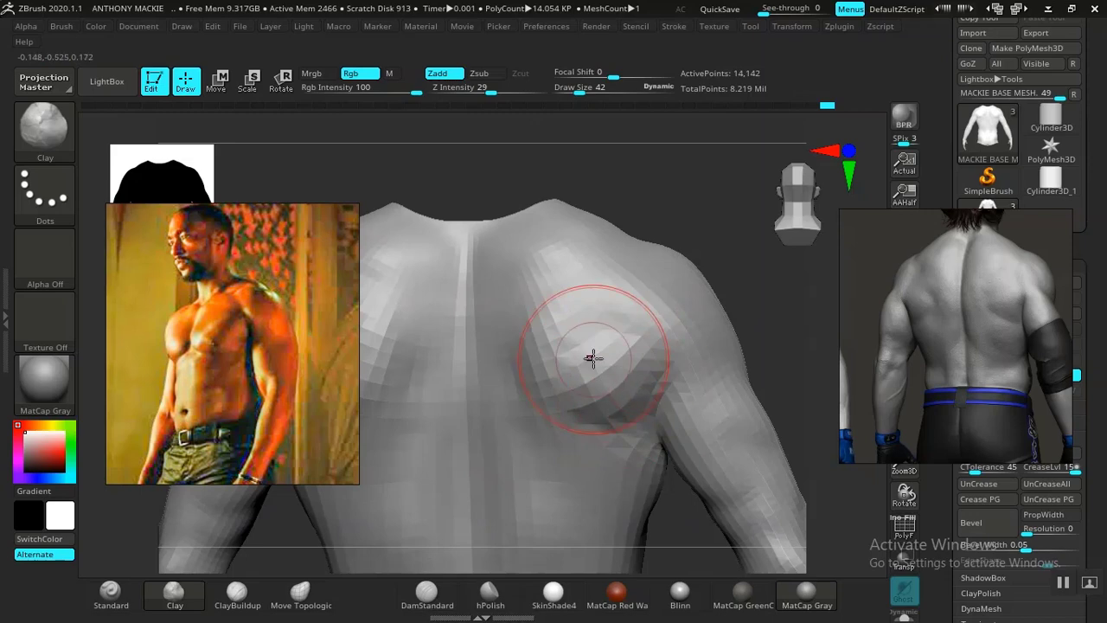
drag(755, 320, 749, 358)
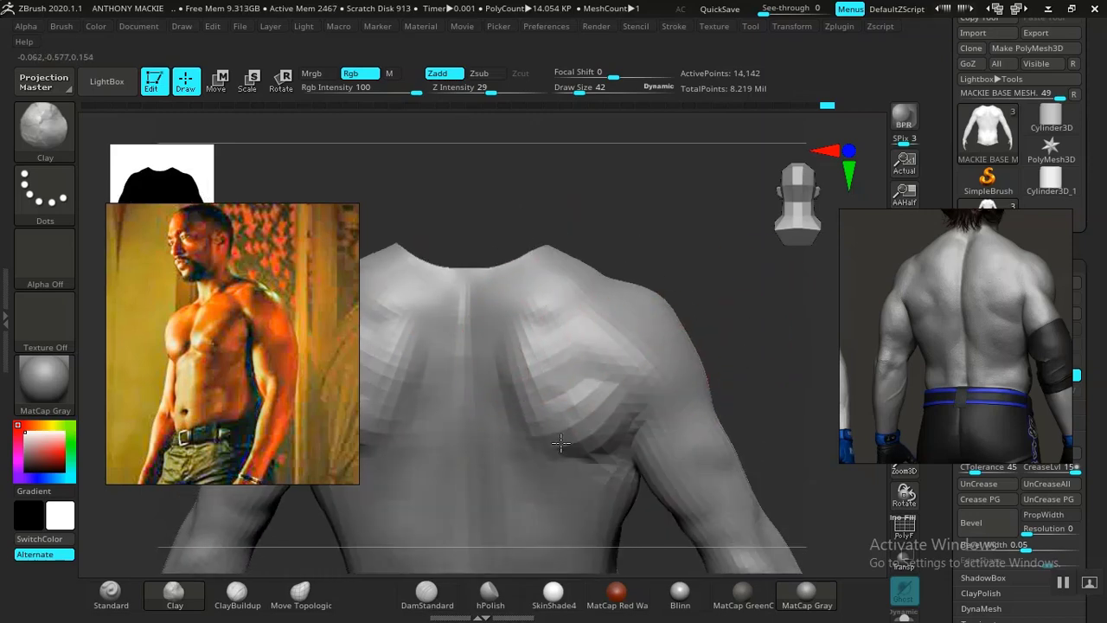
mouse_move(770, 383)
alt+mouse_down()
mouse_move(695, 312)
mouse_move(735, 326)
alt+mouse_up()
- Build up the flanks above the hips on both sides of the lower back with the Clay brush
mouse_move(698, 375)
alt+mouse_down()
mouse_move(719, 341)
mouse_move(747, 445)
mouse_move(719, 413)
mouse_move(781, 355)
mouse_move(756, 362)
mouse_move(801, 321)
mouse_move(793, 326)
mouse_move(801, 286)
alt+mouse_up()
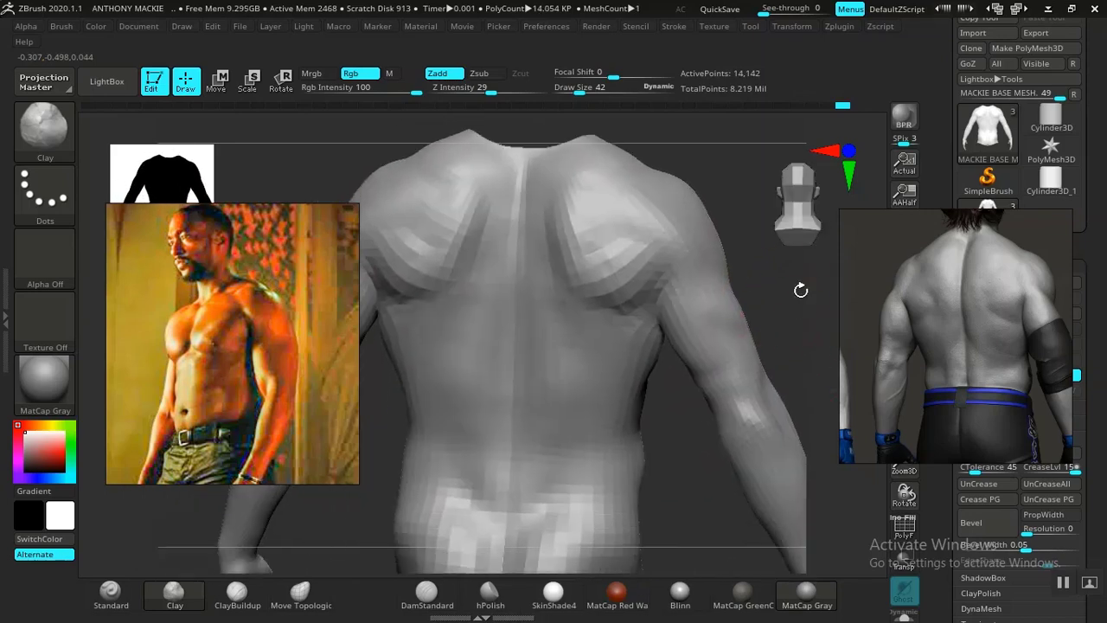
mouse_move(672, 436)
alt+mouse_down()
mouse_move(680, 406)
mouse_move(673, 475)
mouse_move(689, 432)
mouse_move(690, 460)
mouse_move(681, 437)
alt+mouse_up()
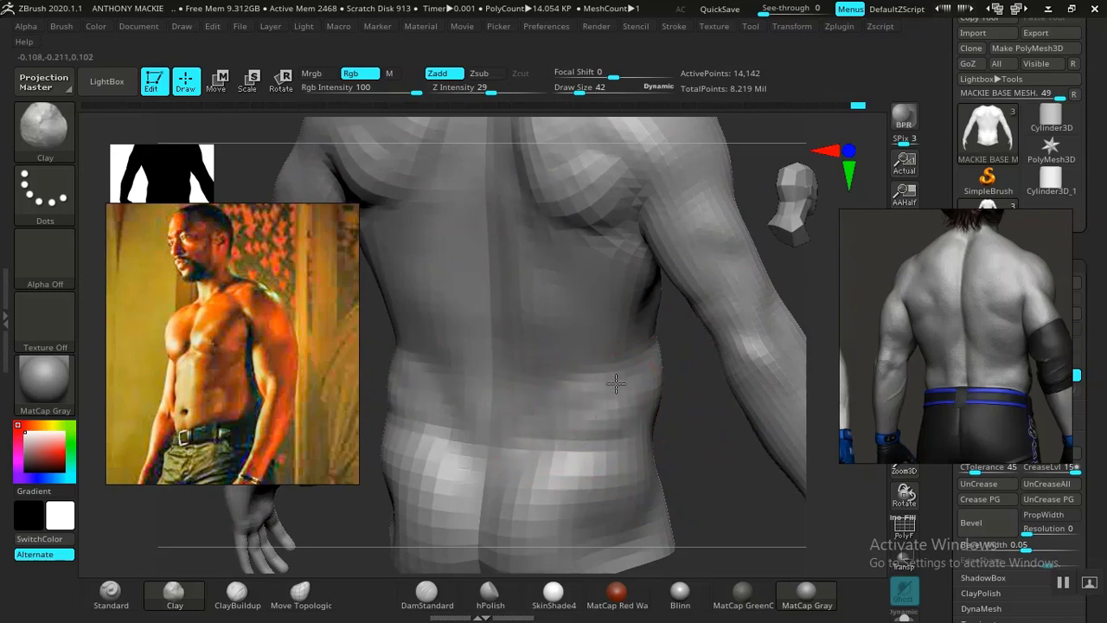
mouse_move(586, 398)
mouse_down()
mouse_move(704, 388)
mouse_move(667, 410)
mouse_move(724, 430)
mouse_move(486, 417)
mouse_up()
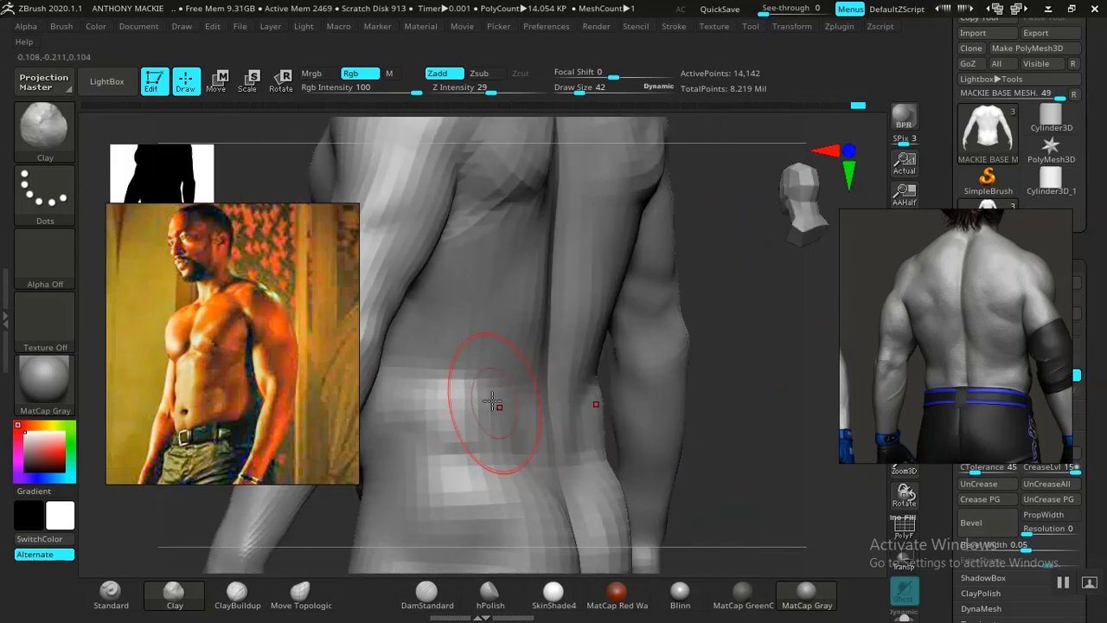
mouse_move(710, 428)
mouse_down()
mouse_move(725, 428)
mouse_move(649, 441)
mouse_up()
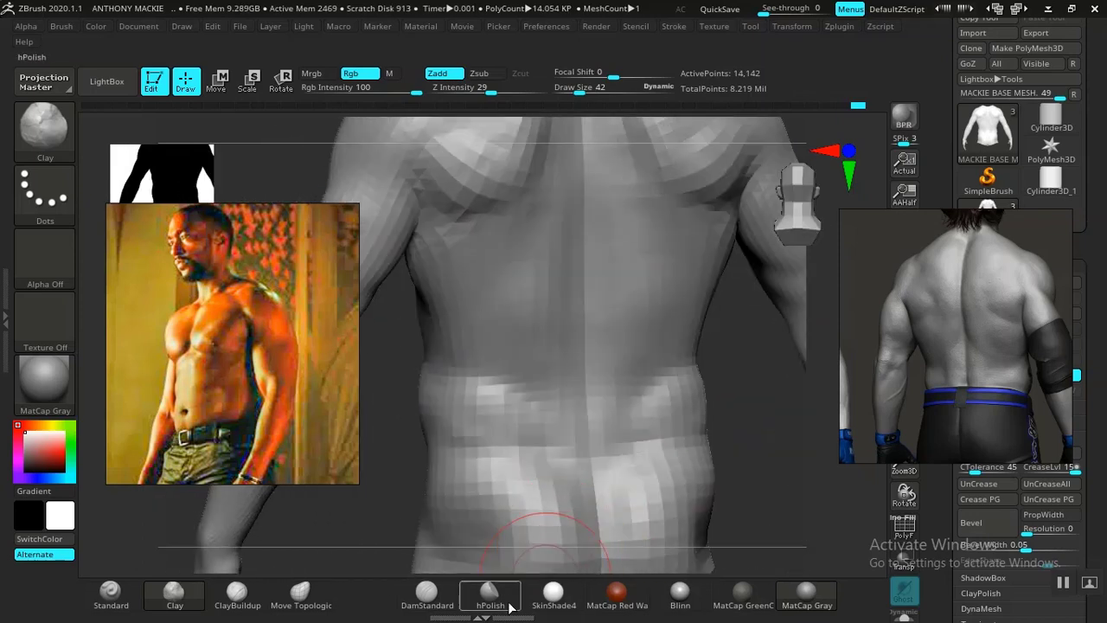
- Carve the crease along the upper edge of the flanks toward the spine with the DamStandard brush
click(419, 604)
alt+drag(403, 447, 405, 403)
mouse_move(692, 417)
mouse_down()
mouse_move(643, 415)
mouse_move(673, 391)
mouse_move(653, 404)
mouse_move(690, 396)
mouse_move(637, 400)
mouse_up()
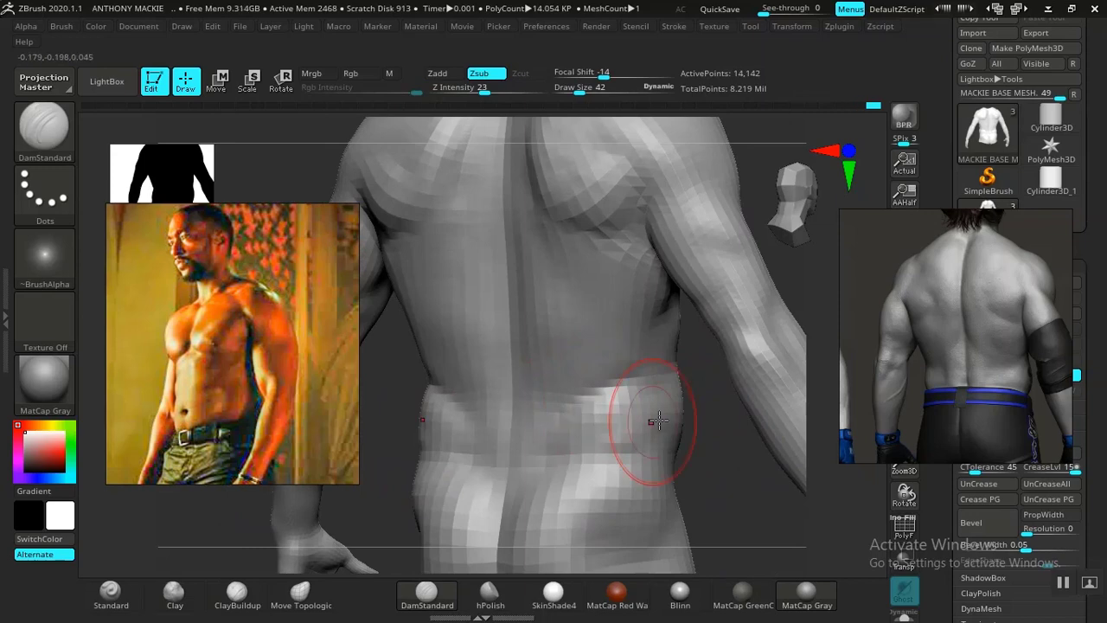
mouse_move(711, 422)
mouse_down()
mouse_move(683, 449)
mouse_move(693, 421)
mouse_move(674, 450)
mouse_move(660, 445)
mouse_move(660, 423)
mouse_move(660, 458)
mouse_up()
- Deepen the grooves along the inner edges of the shoulder blades with DamStandard at draw size 45
key(space)
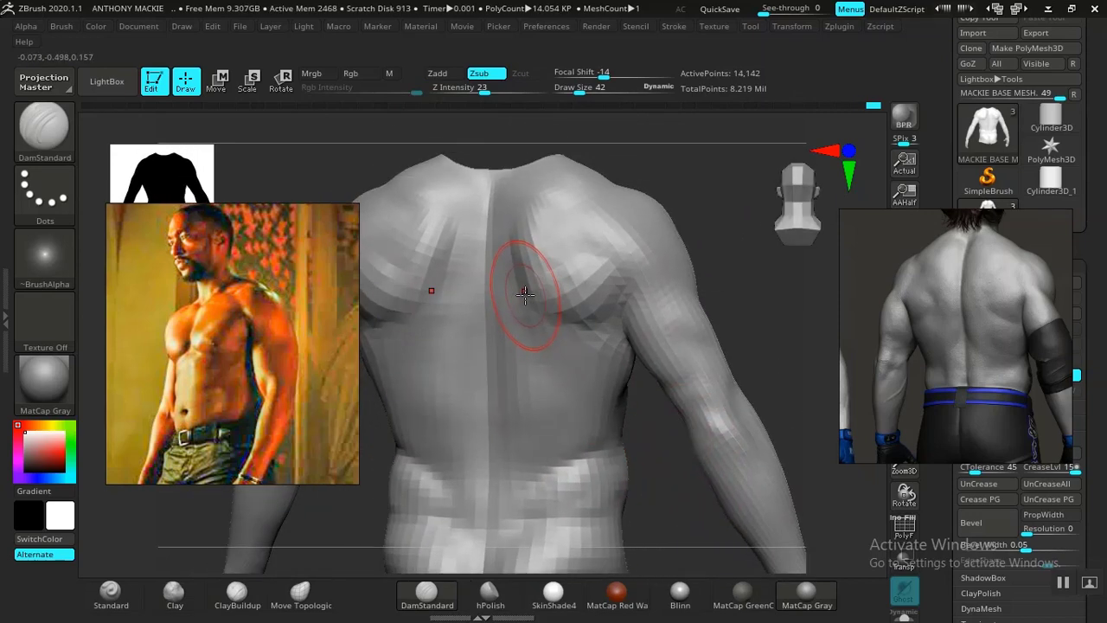
key(space)
drag(524, 295, 531, 295)
alt+drag(739, 284, 718, 268)
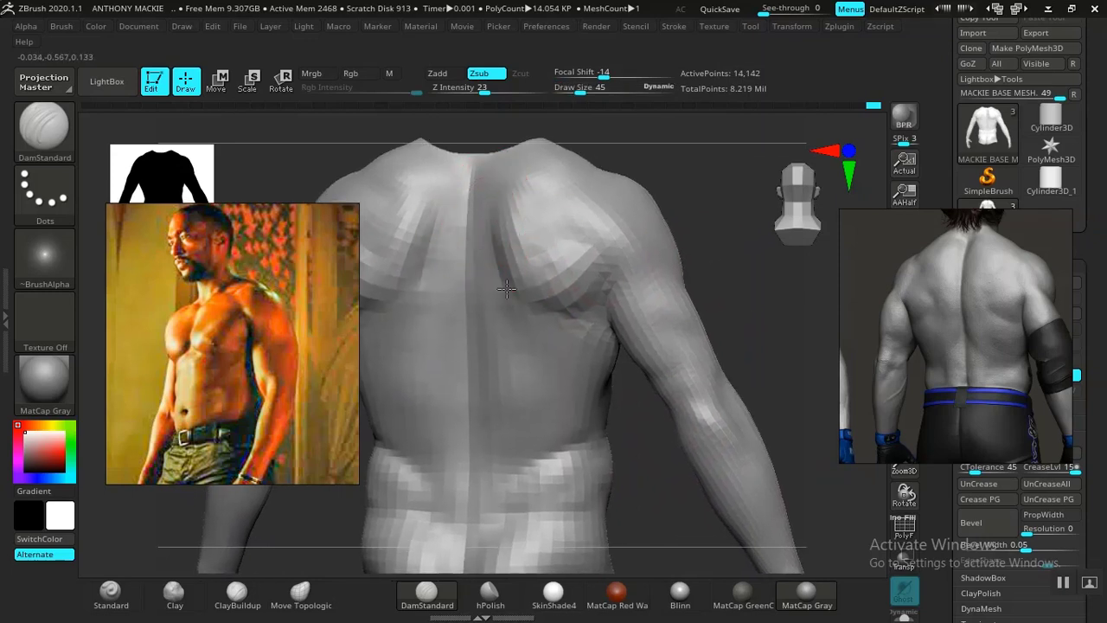
mouse_move(746, 291)
mouse_down()
mouse_move(788, 282)
mouse_move(717, 362)
mouse_up()
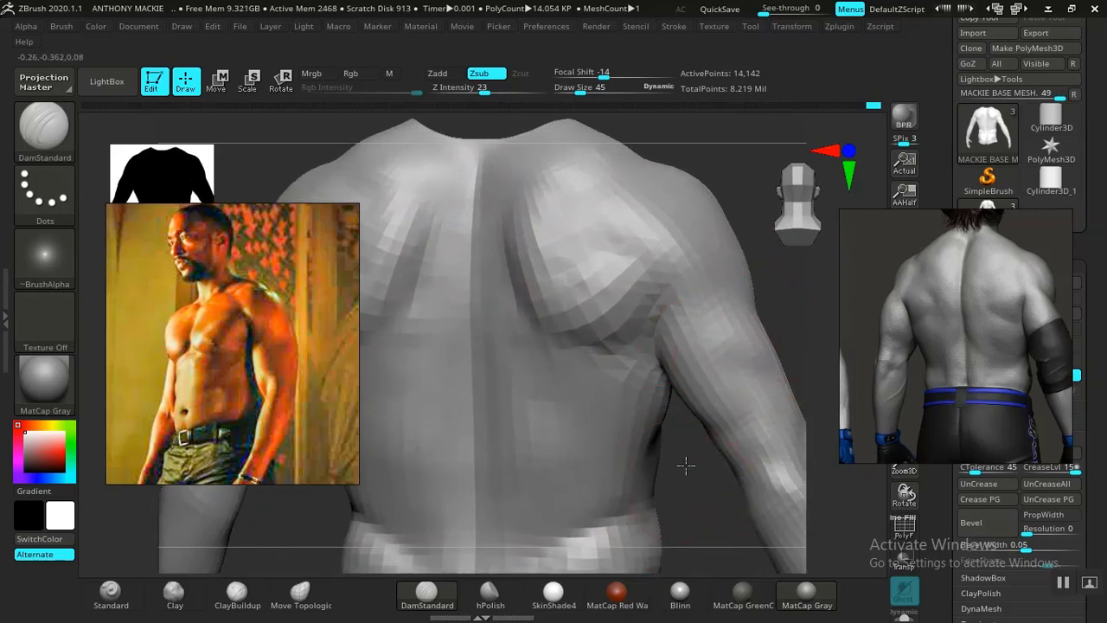
drag(686, 465, 682, 411)
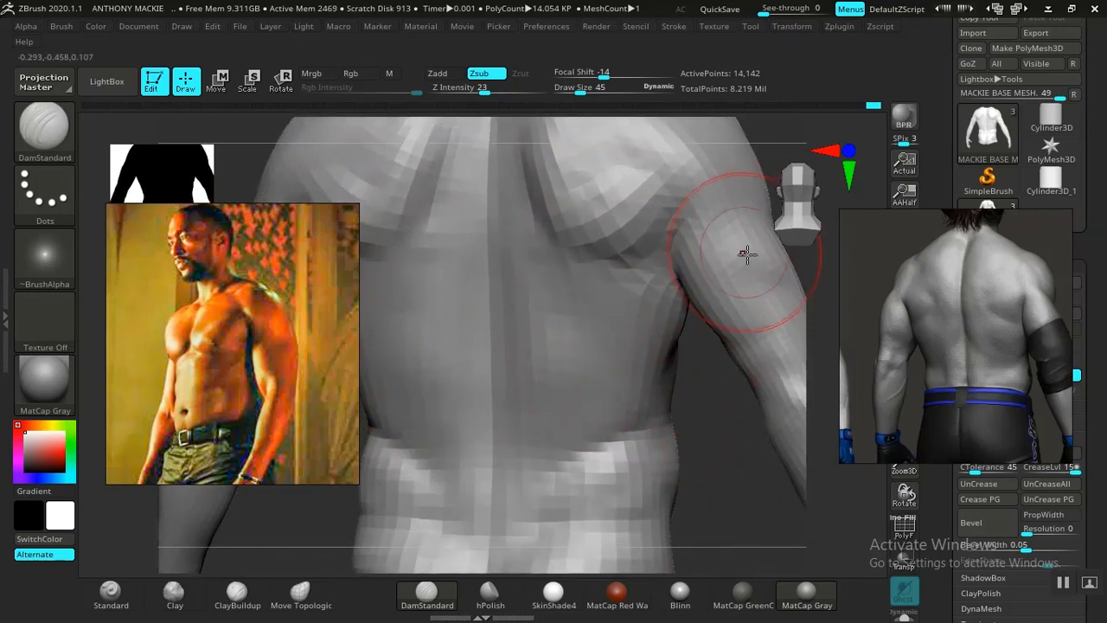
- Examine the long-haired wrestler's front view and the close-up back view of the wrestler with the mohawk
middle_drag(963, 326, 1047, 304)
middle_drag(917, 330, 960, 339)
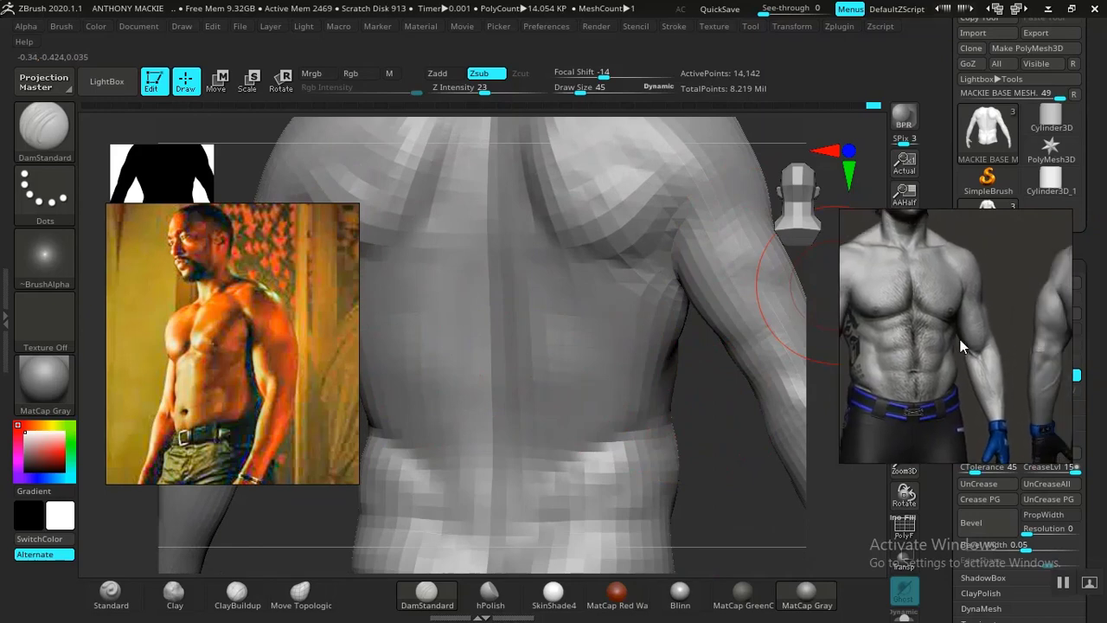
scroll(960, 339, down, 4)
middle_drag(1029, 344, 933, 332)
scroll(933, 333, down, 4)
middle_drag(915, 421, 946, 318)
scroll(1004, 380, up, 6)
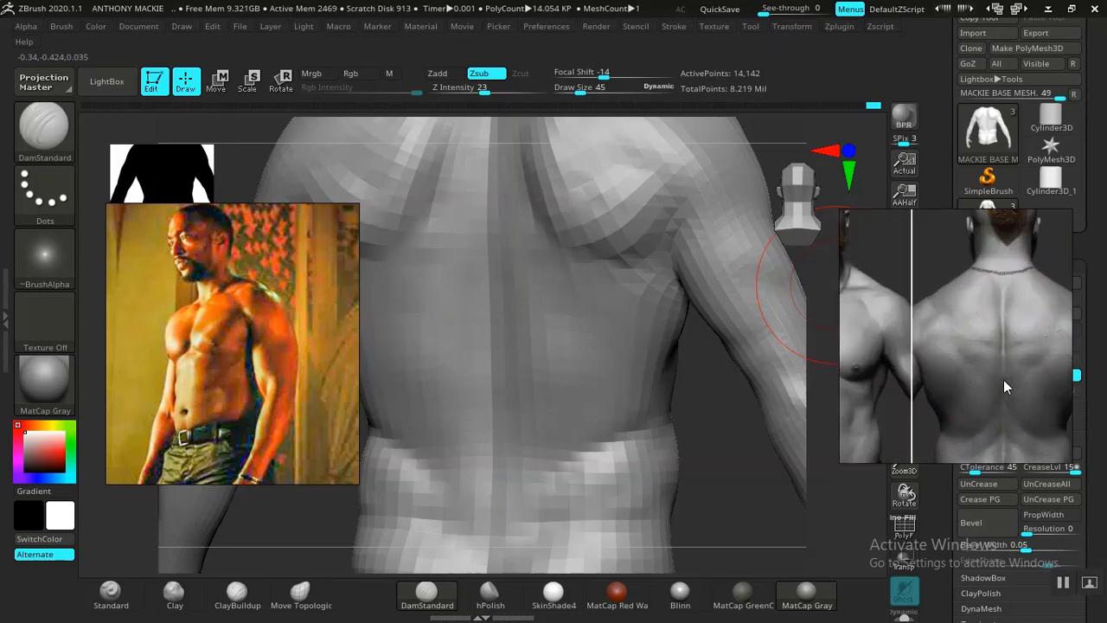
scroll(1001, 381, down, 4)
scroll(1019, 303, up, 5)
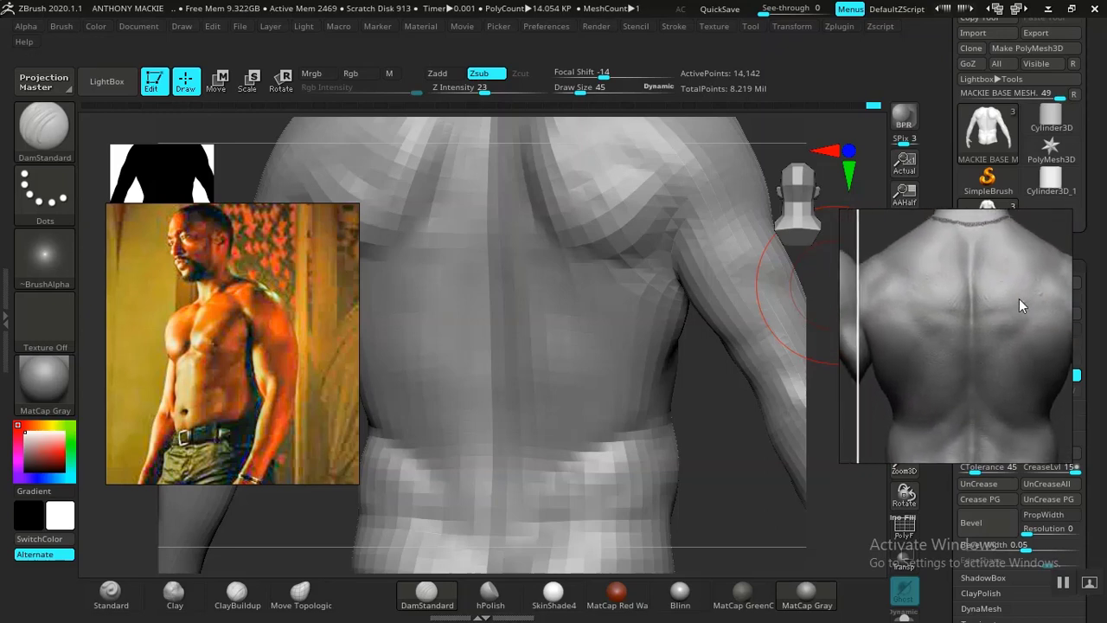
middle_drag(984, 311, 974, 375)
- Compare the neighbouring wrestler references and examine the full-figure mohawk wrestler's back in close-up
scroll(1005, 351, down, 5)
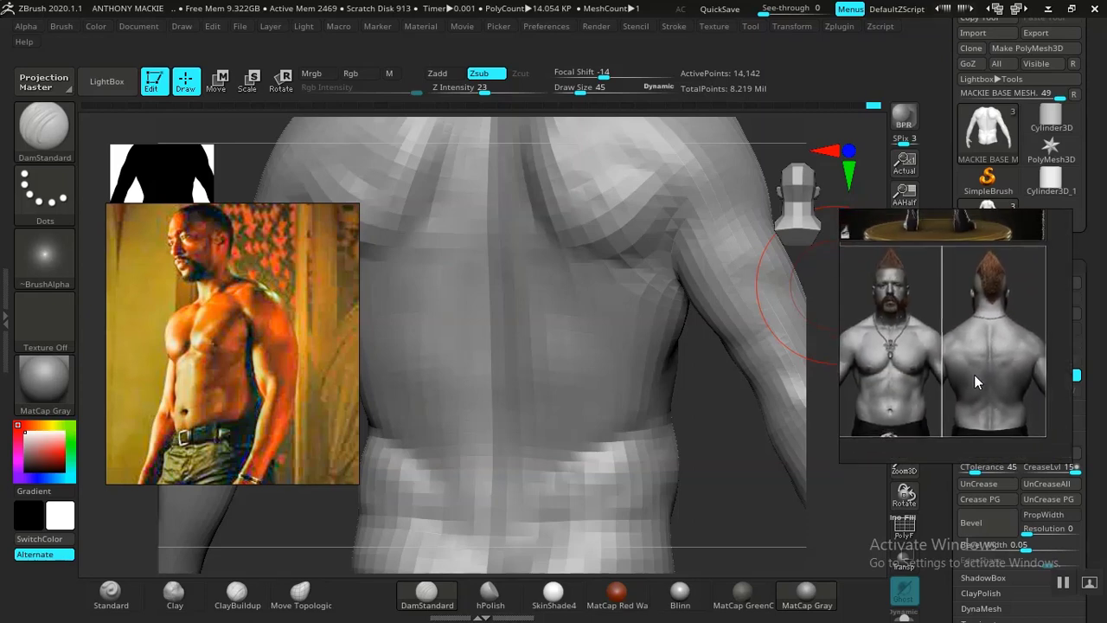
scroll(974, 374, up, 2)
scroll(952, 328, down, 6)
middle_drag(938, 341, 1006, 390)
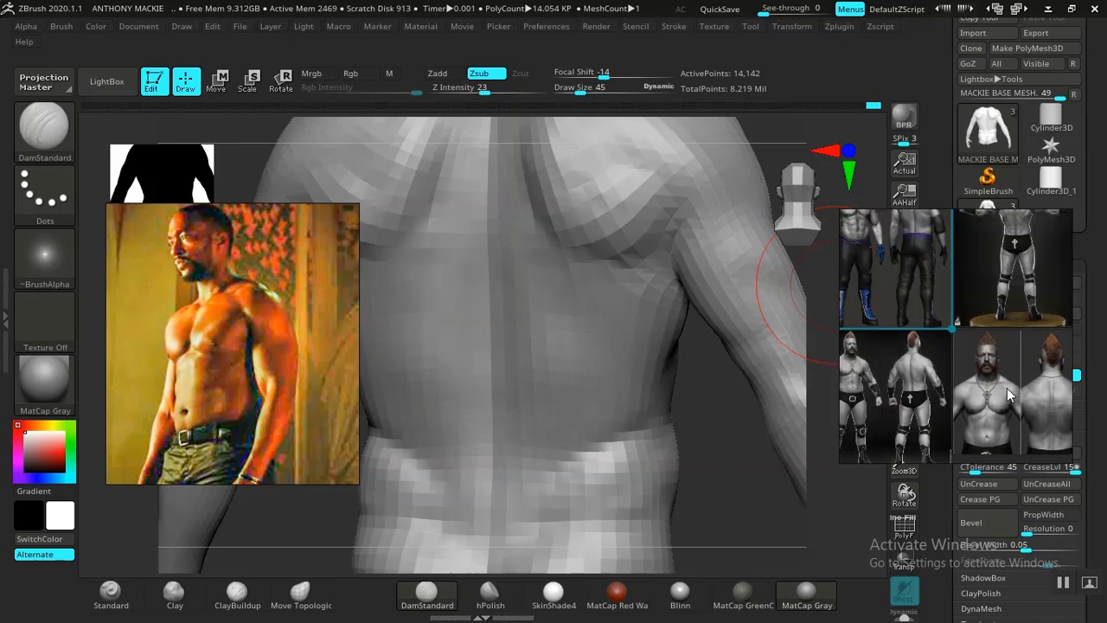
middle_drag(930, 310, 960, 244)
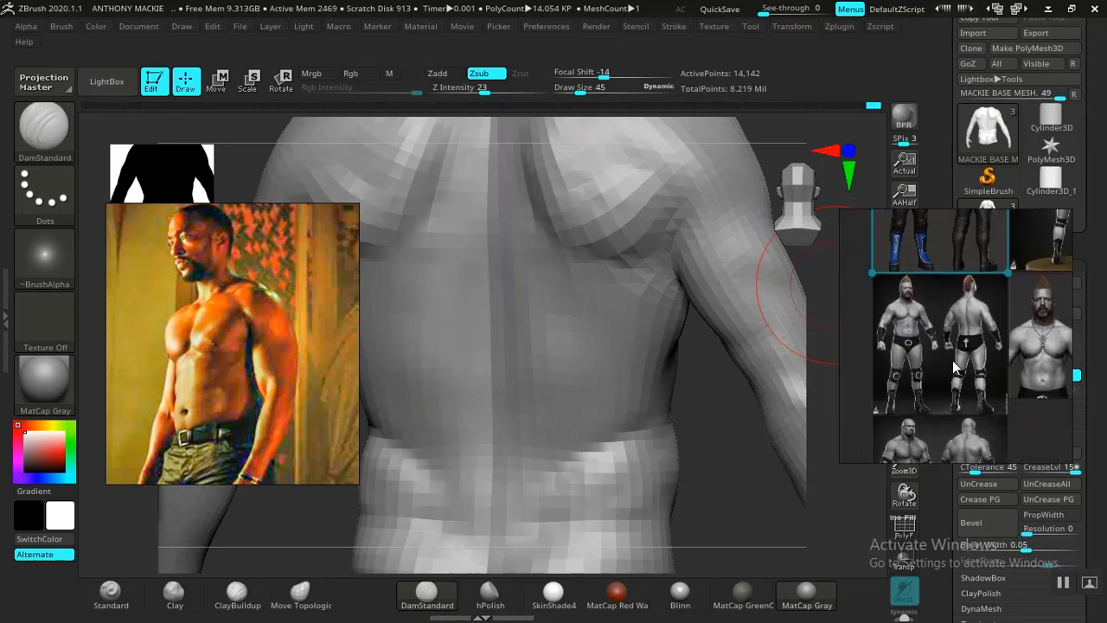
scroll(953, 363, up, 5)
middle_drag(990, 353, 951, 389)
scroll(952, 394, up, 3)
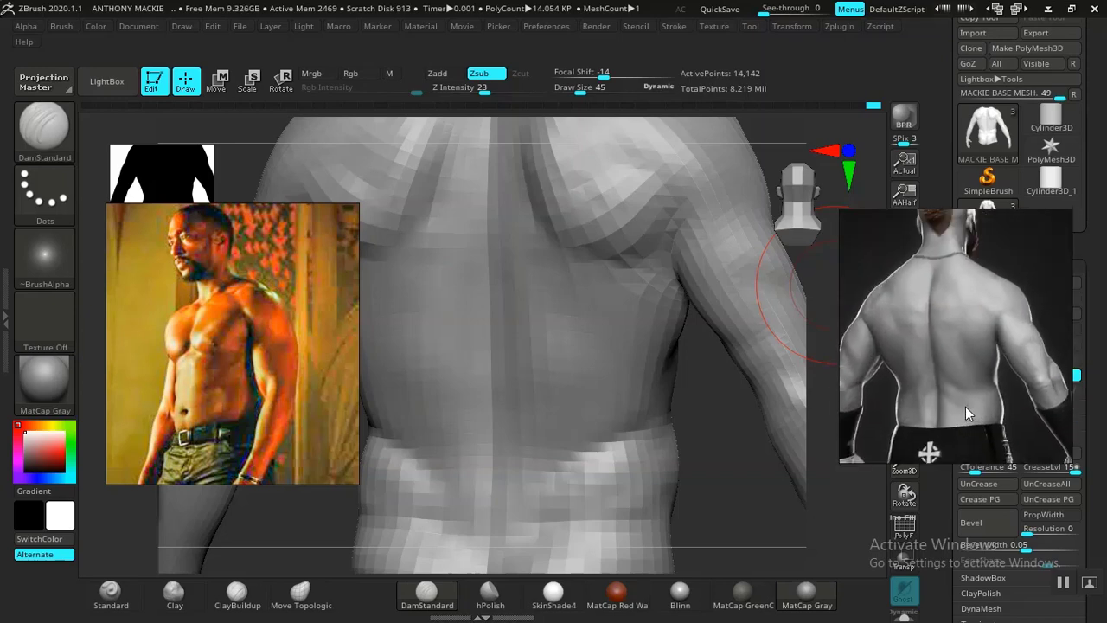
- Smooth the middle back between the shoulder blades and flanks, comparing it with the full-figure view of the mohawk wrestler's back
scroll(965, 394, down, 2)
middle_drag(965, 391, 974, 357)
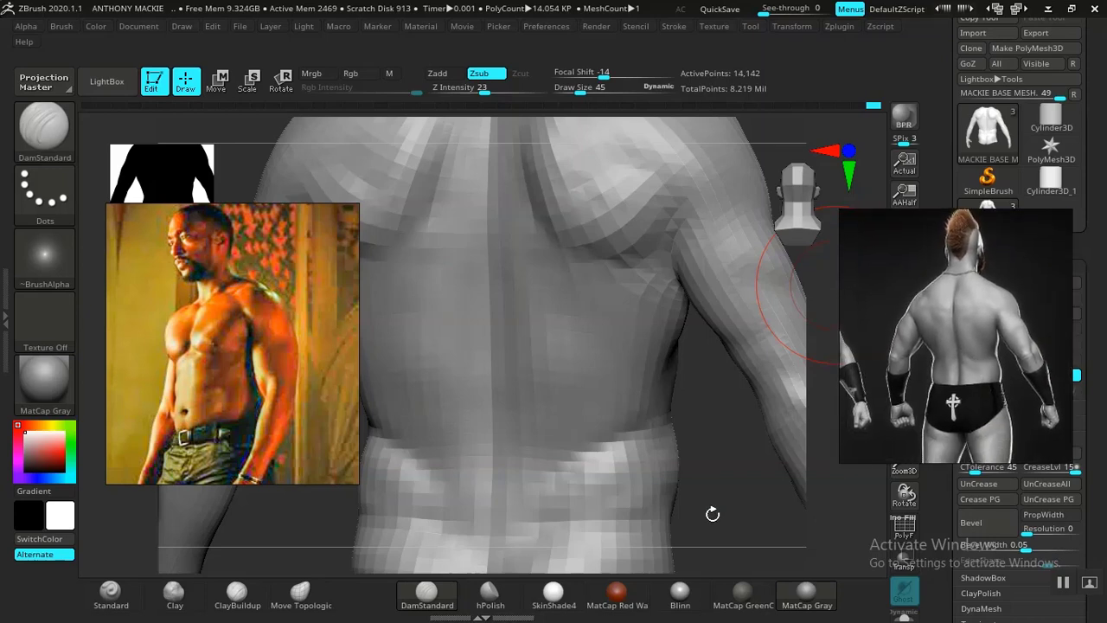
mouse_move(715, 514)
mouse_down()
mouse_move(732, 507)
mouse_move(729, 515)
mouse_move(668, 467)
mouse_up()
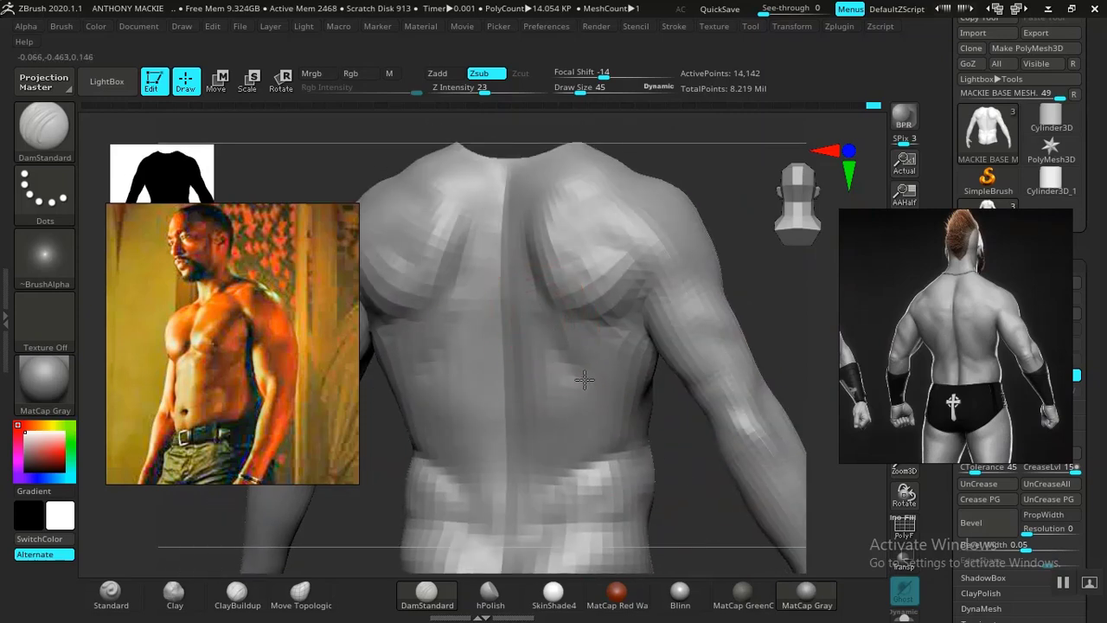
mouse_move(584, 379)
shift+mouse_down()
mouse_move(586, 363)
mouse_move(559, 336)
shift+mouse_up()
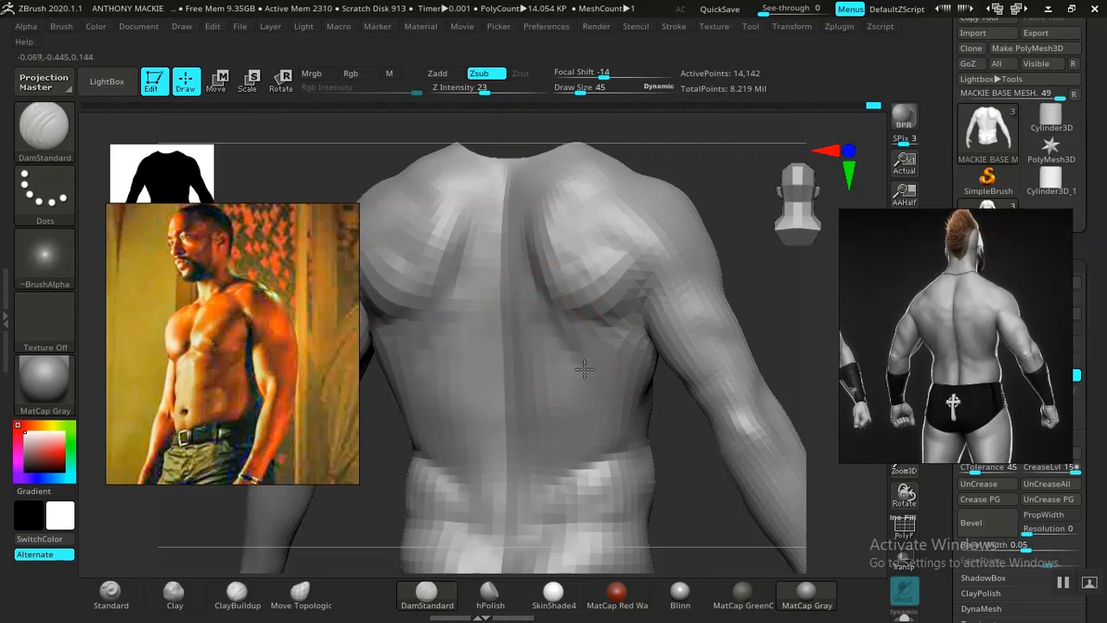
alt+drag(699, 485, 798, 339)
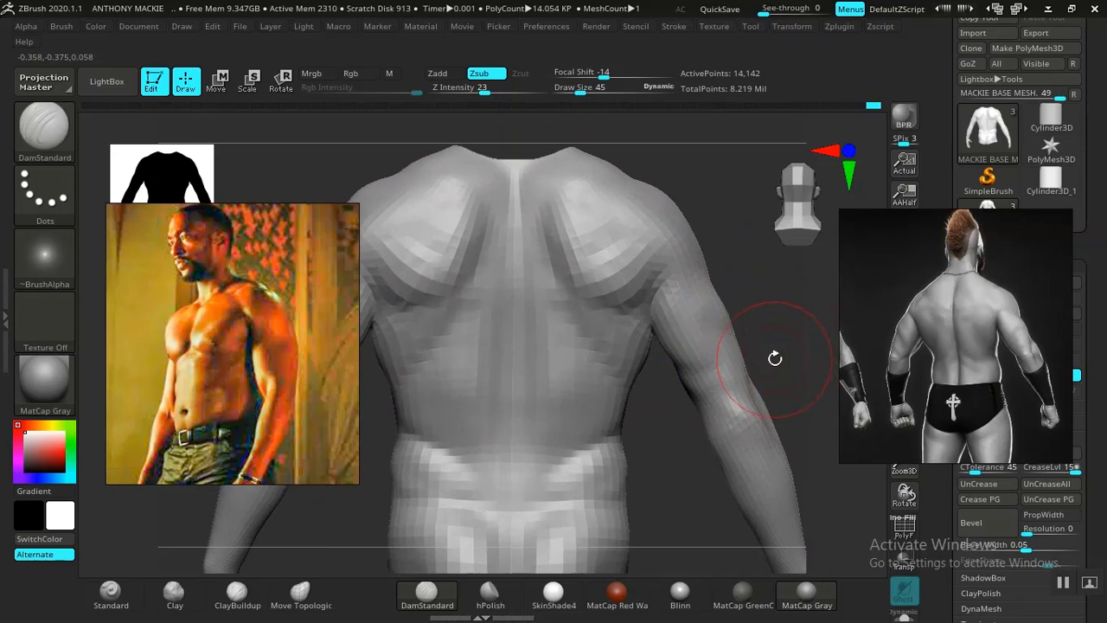
mouse_move(689, 442)
mouse_down()
mouse_move(701, 469)
mouse_move(706, 383)
mouse_move(700, 423)
mouse_move(635, 426)
mouse_move(687, 427)
mouse_move(682, 437)
mouse_move(666, 403)
mouse_up()
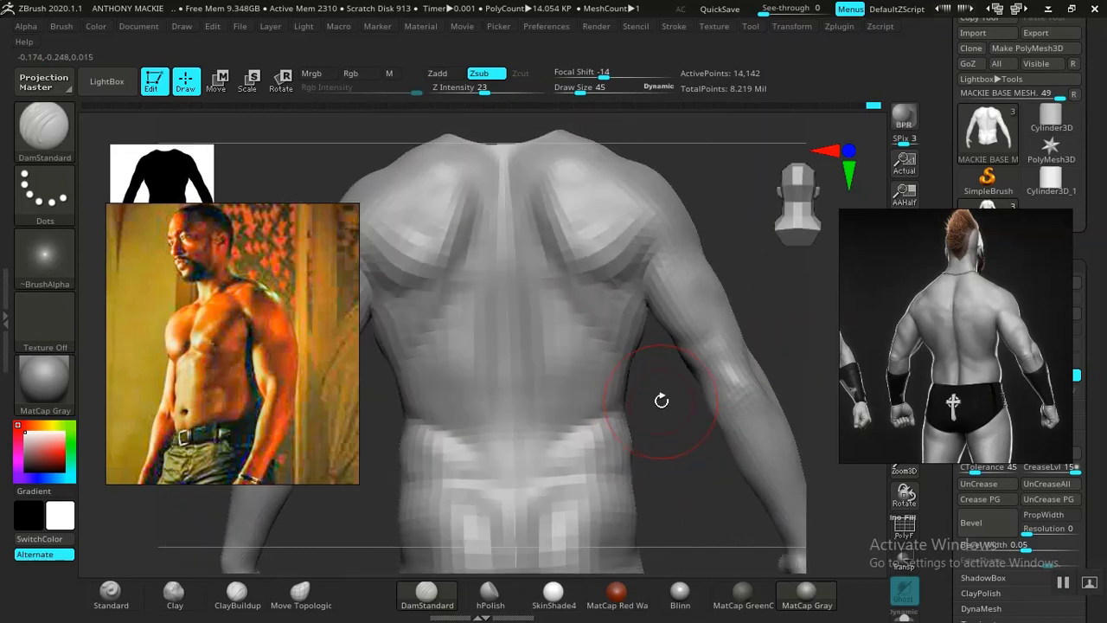
drag(664, 446, 600, 435)
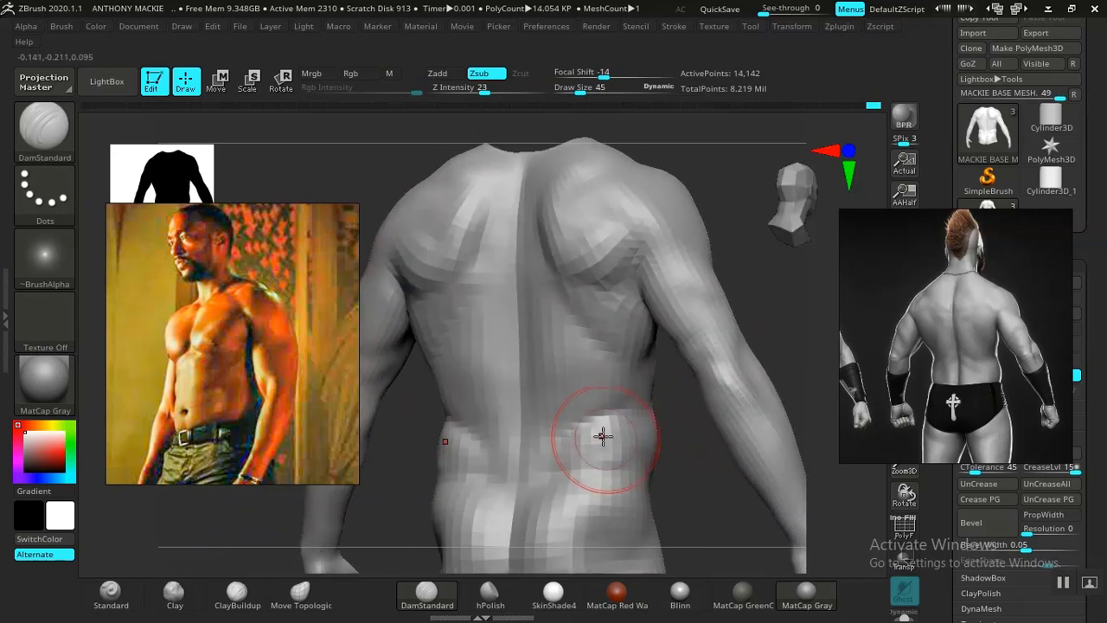
- Build up the lower back beside the spine above the buttocks with the ClayBuildup brush at draw size 45
click(237, 594)
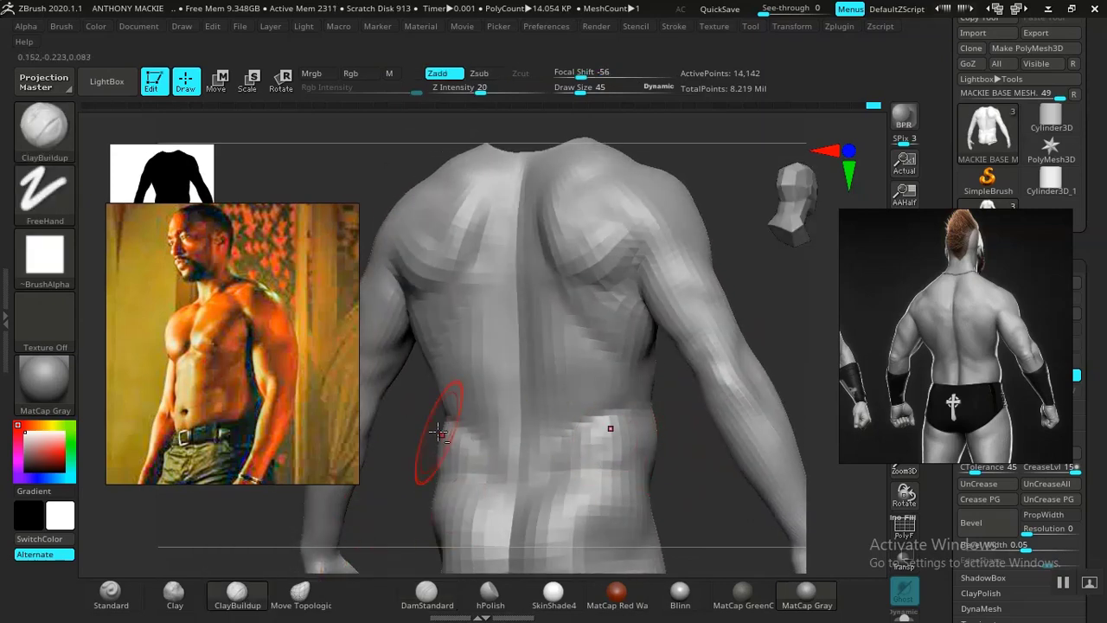
mouse_move(432, 445)
mouse_down()
mouse_move(370, 506)
mouse_move(353, 474)
mouse_up()
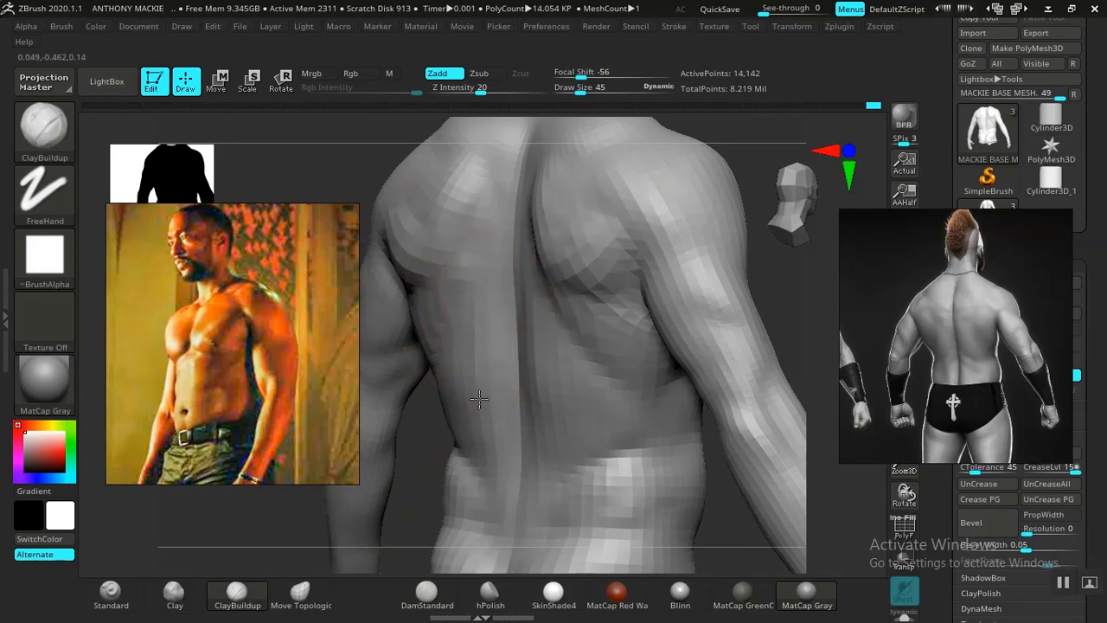
mouse_move(406, 412)
alt+mouse_down()
mouse_move(667, 326)
mouse_move(730, 334)
mouse_move(686, 346)
mouse_move(718, 400)
mouse_move(710, 420)
mouse_move(711, 400)
mouse_move(735, 405)
mouse_move(692, 403)
alt+mouse_up()
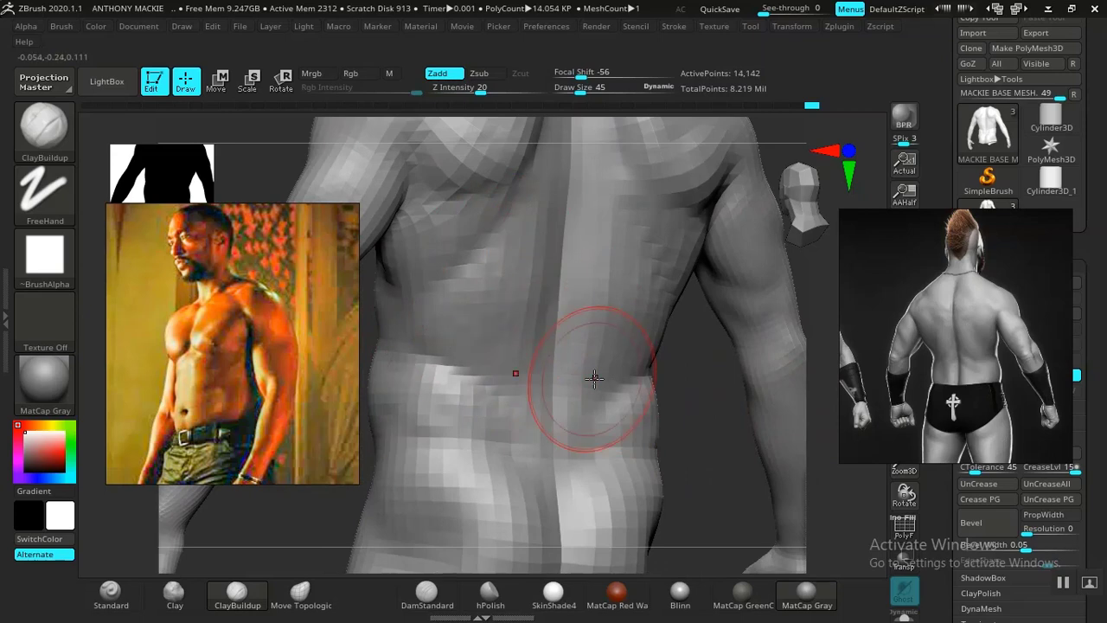
mouse_move(595, 378)
mouse_down()
mouse_move(687, 403)
mouse_move(660, 409)
mouse_up()
mouse_move(673, 454)
mouse_down()
mouse_move(722, 378)
mouse_move(721, 403)
mouse_up()
mouse_move(753, 354)
mouse_down()
mouse_move(597, 397)
mouse_move(591, 388)
mouse_move(643, 405)
mouse_move(603, 392)
mouse_up()
drag(714, 396, 619, 392)
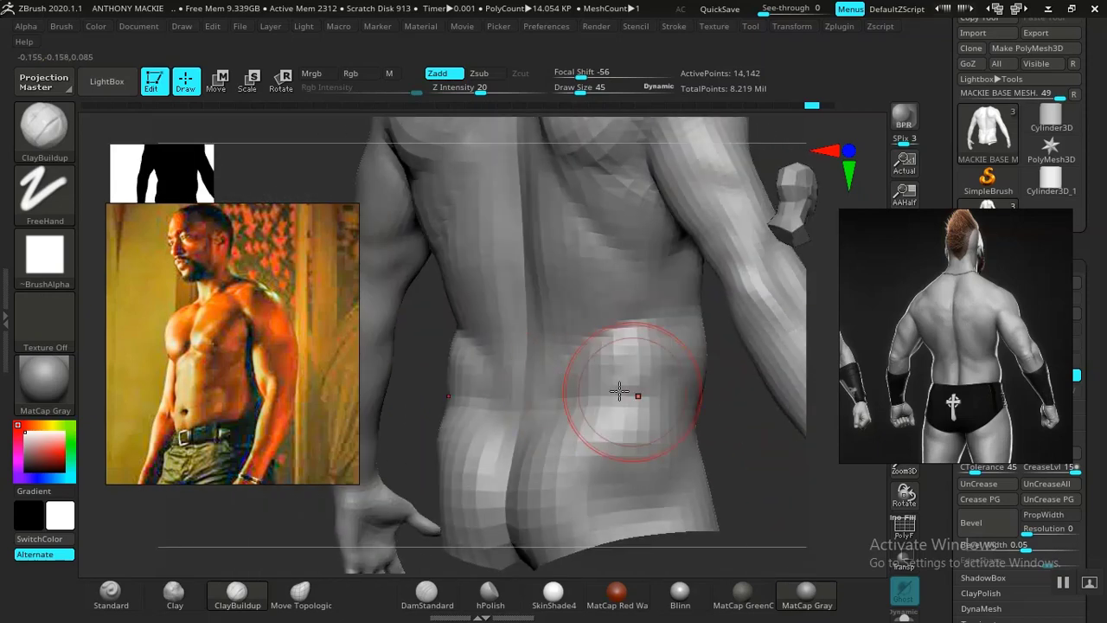
- Add narrower volume along the lower spinal muscles down to the sacrum with ClayBuildup at draw size 26
key(space)
drag(549, 352, 541, 352)
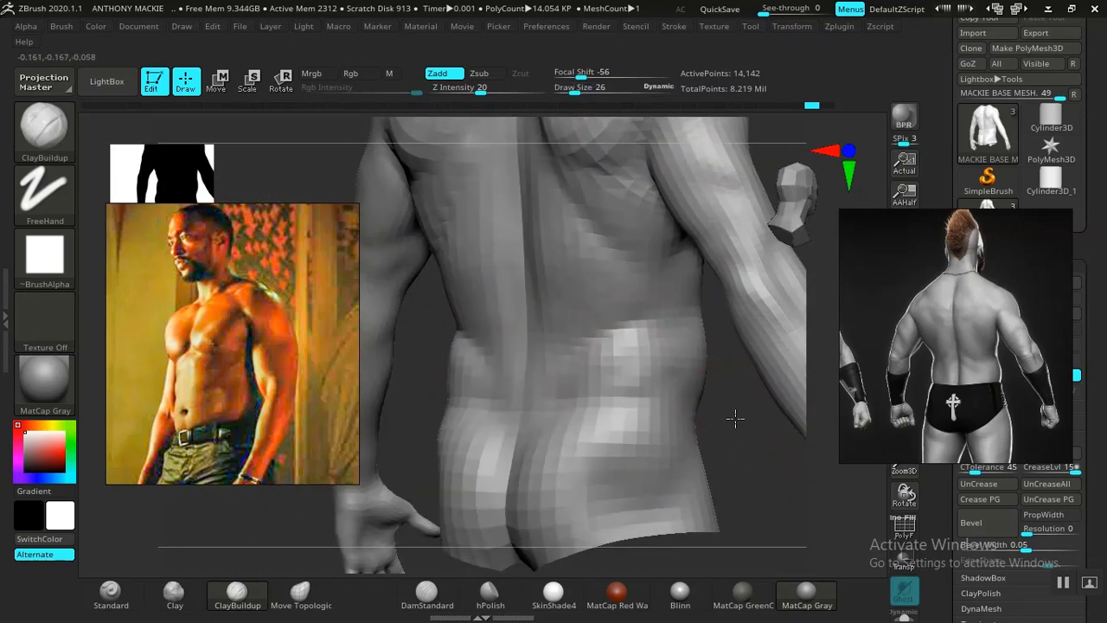
mouse_move(735, 418)
alt+mouse_down()
mouse_move(607, 425)
mouse_move(697, 427)
mouse_move(722, 447)
alt+mouse_up()
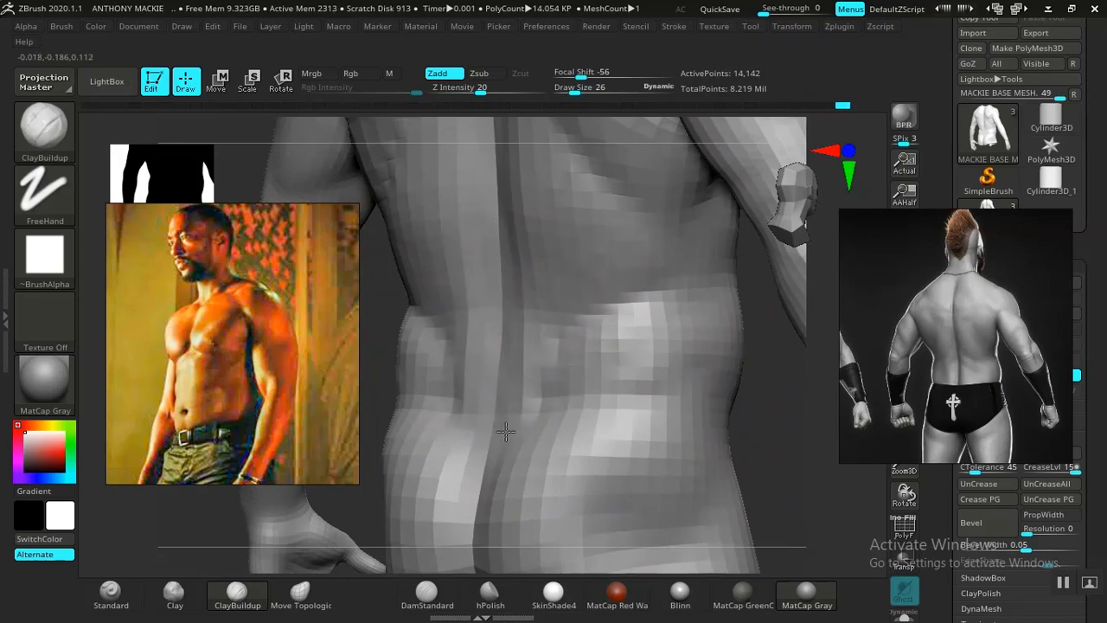
mouse_move(742, 442)
mouse_down()
mouse_move(776, 450)
mouse_move(727, 389)
mouse_move(828, 323)
mouse_move(745, 338)
mouse_move(660, 331)
mouse_move(741, 490)
mouse_move(742, 344)
mouse_move(761, 399)
mouse_move(727, 408)
mouse_up()
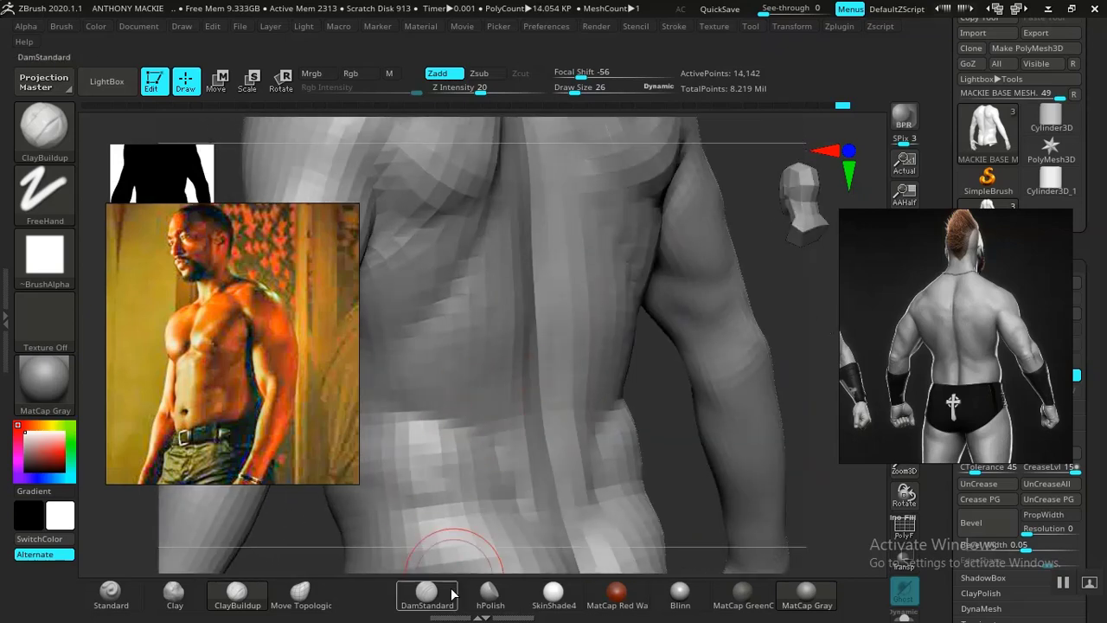
- Carve the groove between the lower spinal muscles and the flanks with the DamStandard brush at draw size 26
click(426, 595)
drag(661, 421, 555, 378)
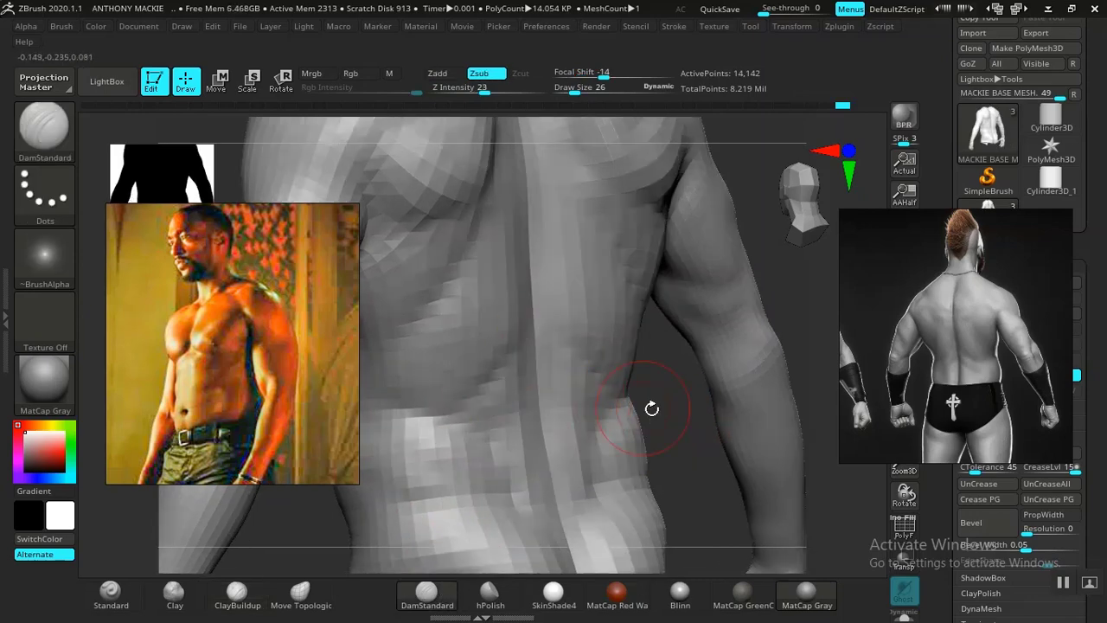
mouse_move(698, 431)
alt+mouse_down()
mouse_move(648, 386)
mouse_move(735, 354)
mouse_move(784, 388)
mouse_move(746, 382)
mouse_move(763, 349)
alt+mouse_up()
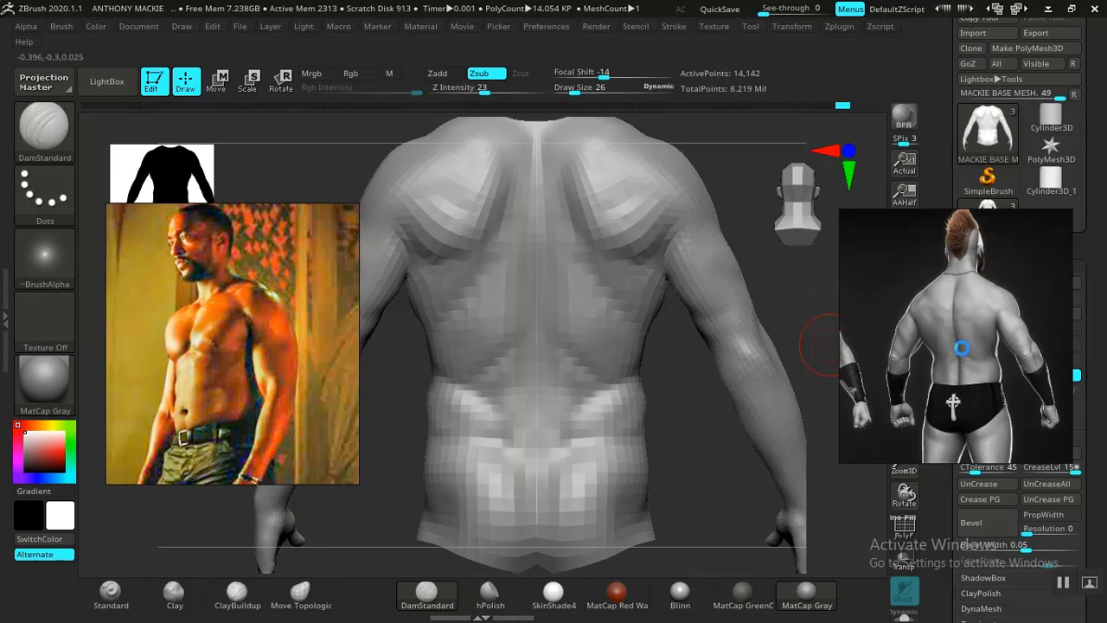
- Define the sacral area and the inner edges of the flanks with DamStandard, following the écorché back reference
scroll(962, 348, down, 8)
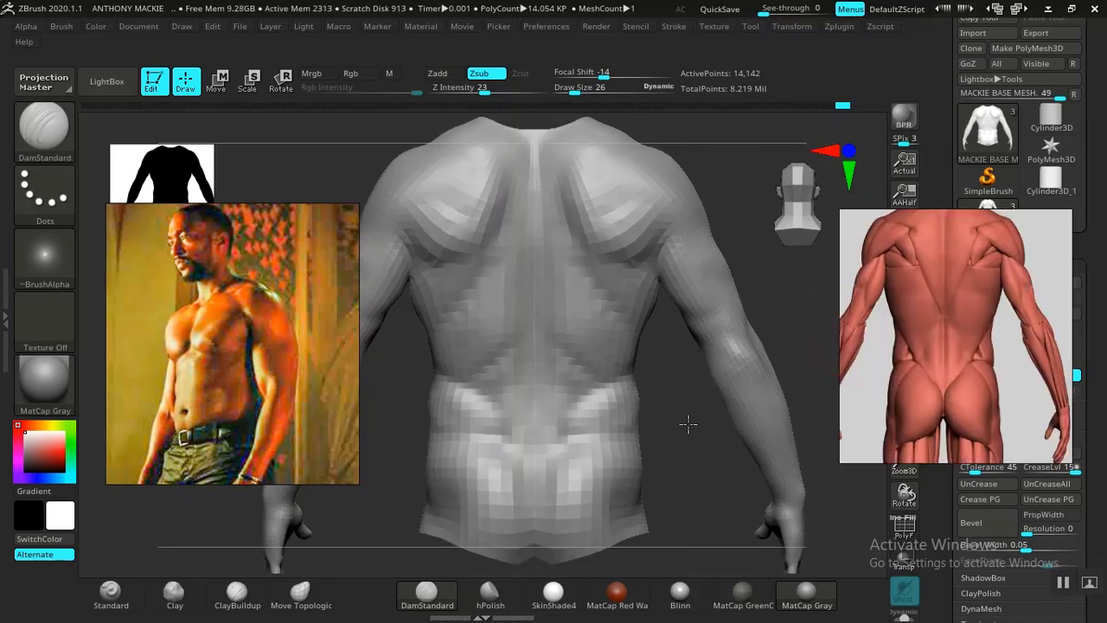
alt+drag(664, 431, 717, 453)
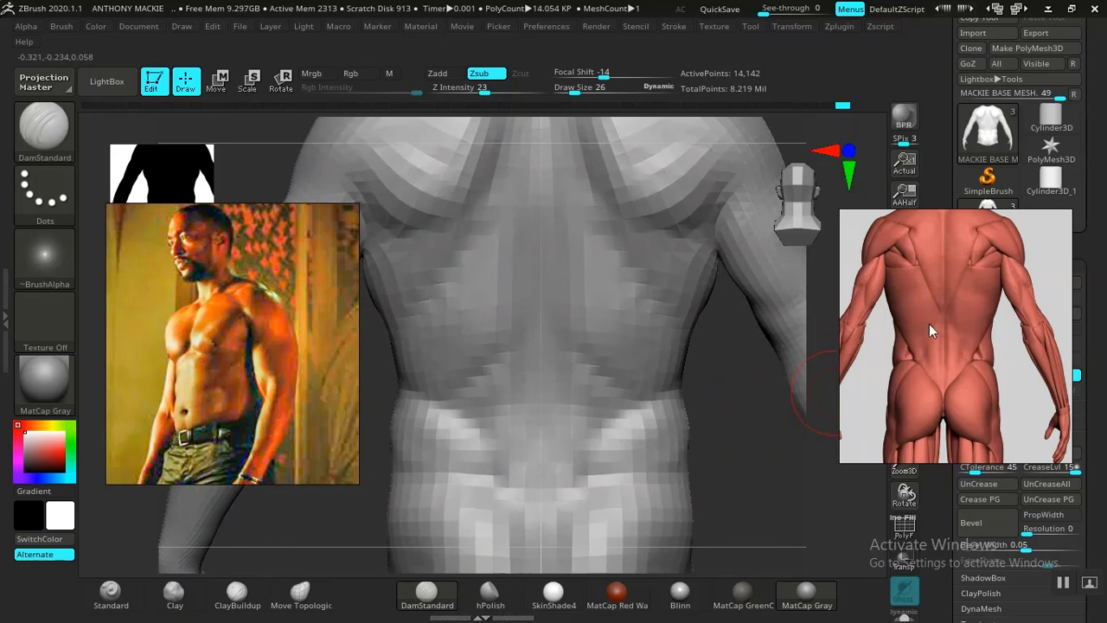
alt+drag(769, 468, 734, 435)
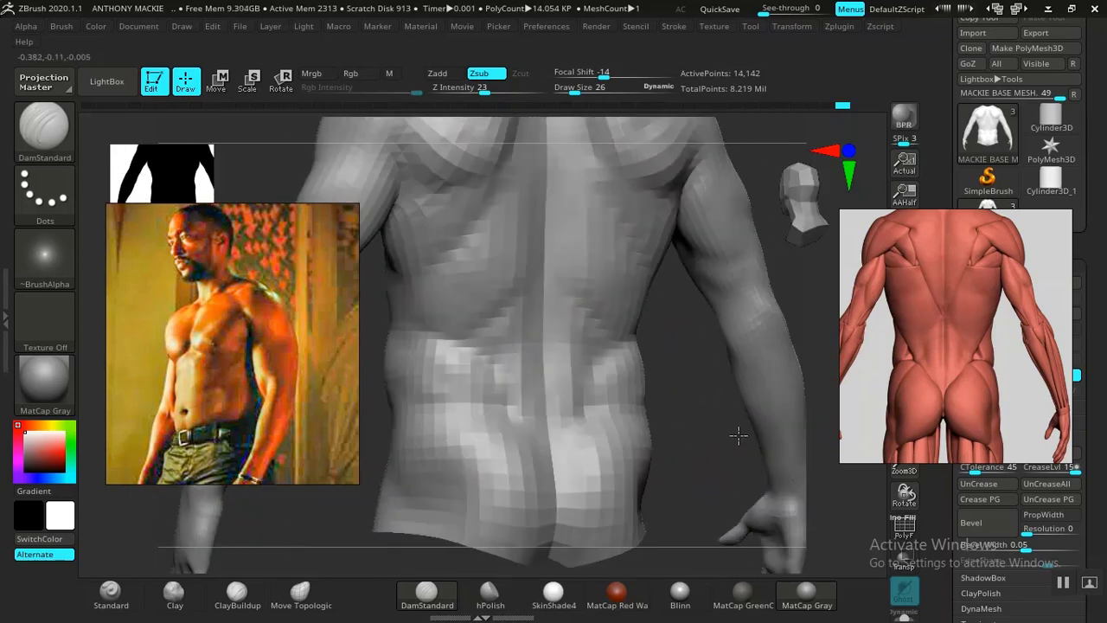
drag(573, 512, 606, 458)
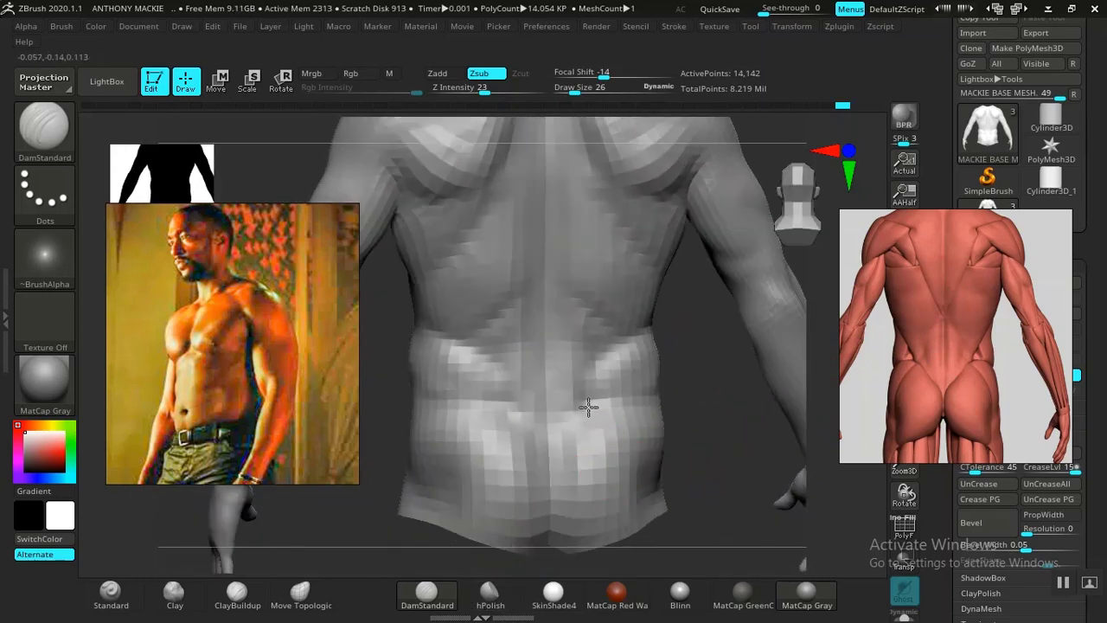
mouse_move(699, 435)
alt+mouse_down()
mouse_move(714, 450)
mouse_move(753, 435)
mouse_move(700, 403)
mouse_move(742, 464)
mouse_move(718, 445)
mouse_move(672, 437)
mouse_move(718, 471)
alt+mouse_up()
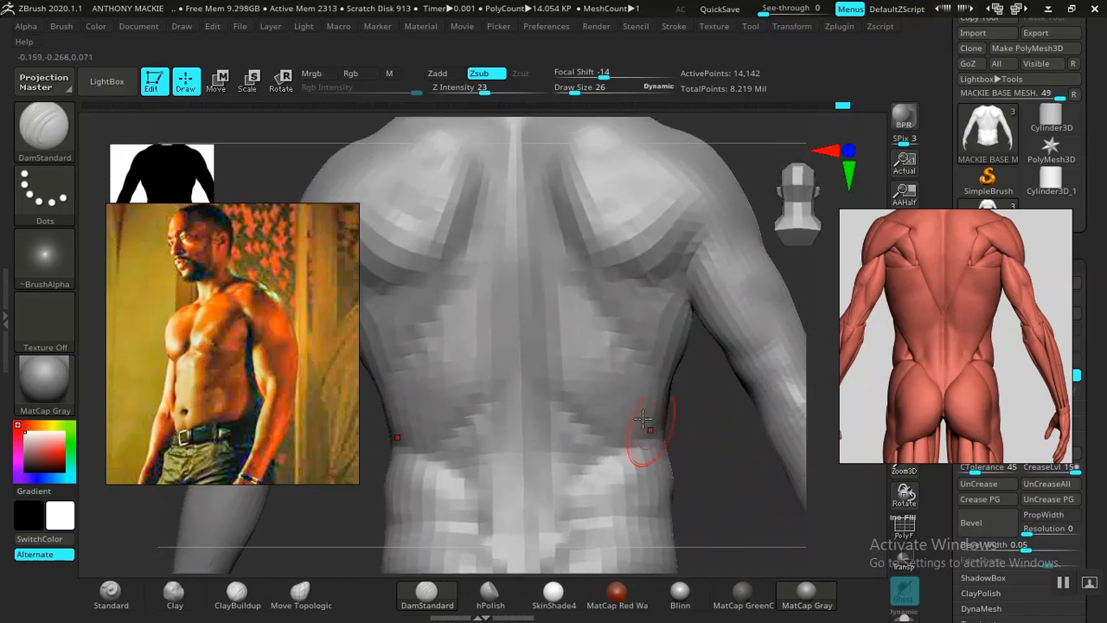
- Shape the long muscle columns on both sides of the spine with the Standard brush at draw size 26
drag(692, 410, 724, 403)
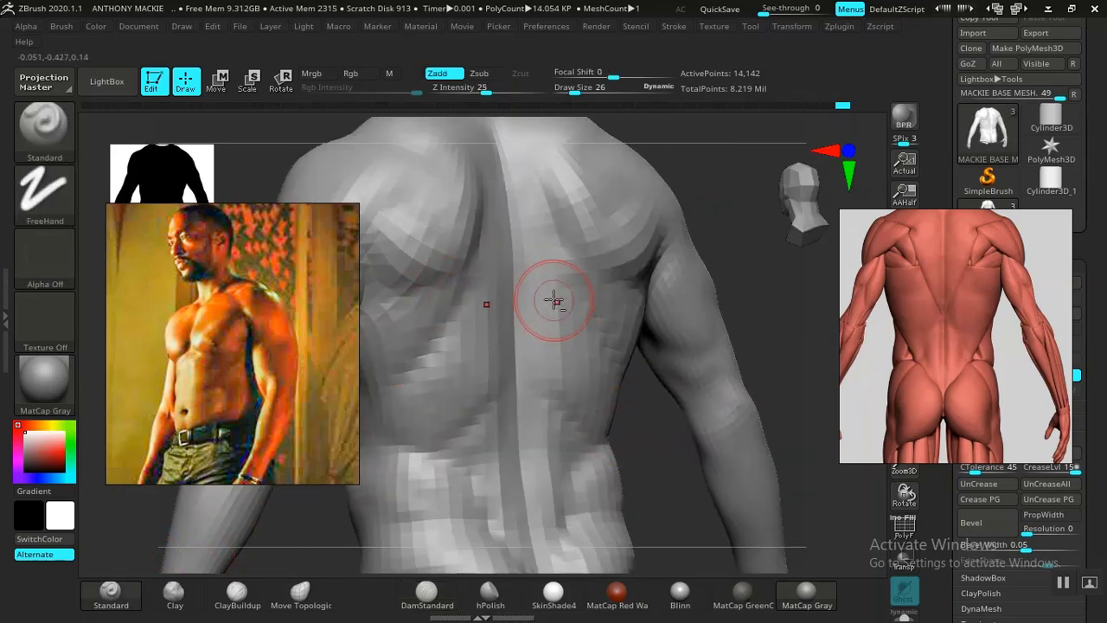
drag(744, 260, 474, 246)
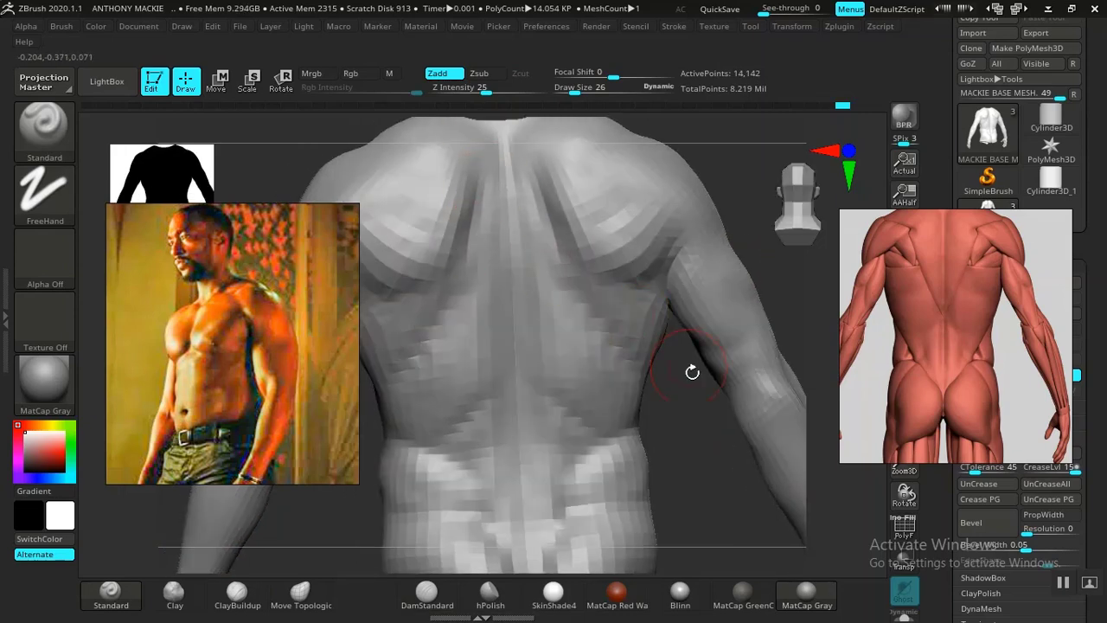
alt+drag(689, 431, 671, 537)
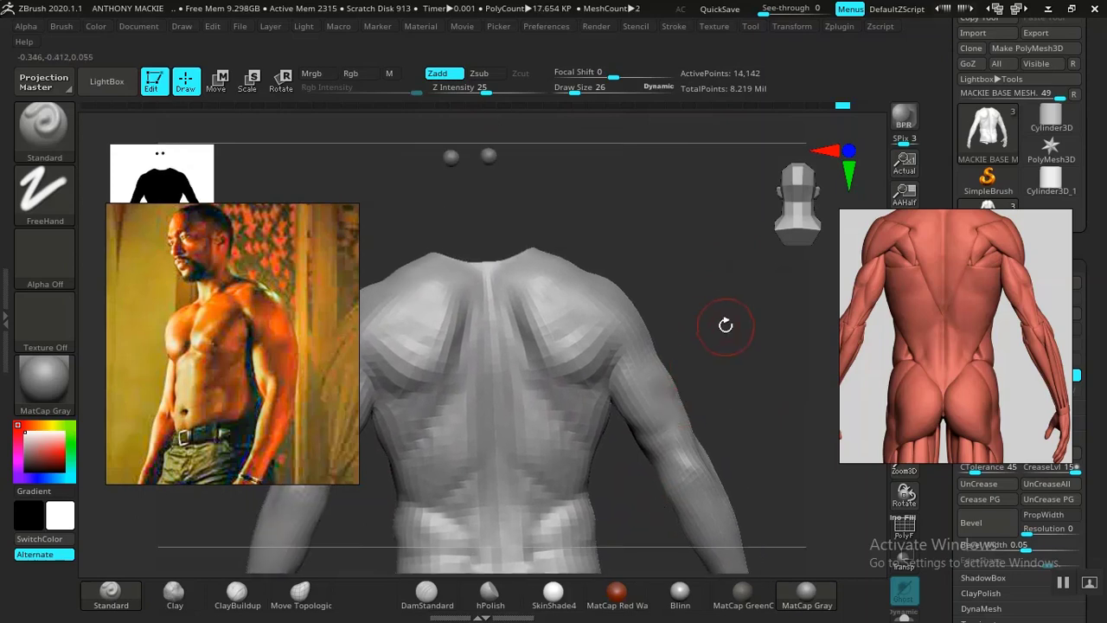
mouse_move(724, 323)
mouse_down()
mouse_move(684, 331)
mouse_move(719, 334)
mouse_up()
alt+drag(709, 399, 719, 319)
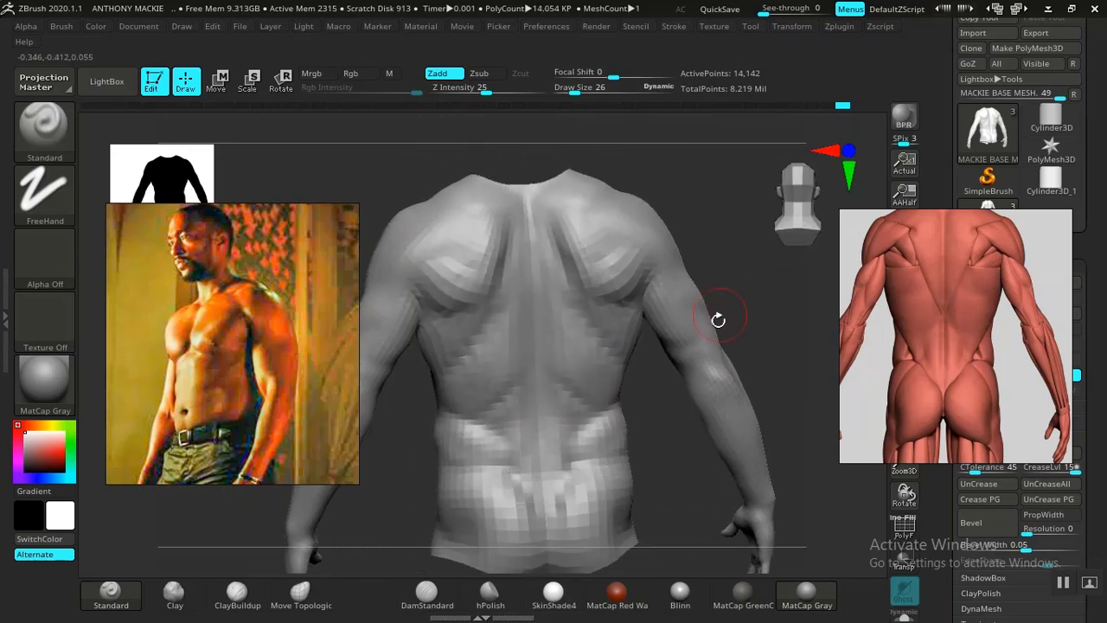
alt+drag(672, 440, 686, 470)
alt+drag(713, 421, 539, 302)
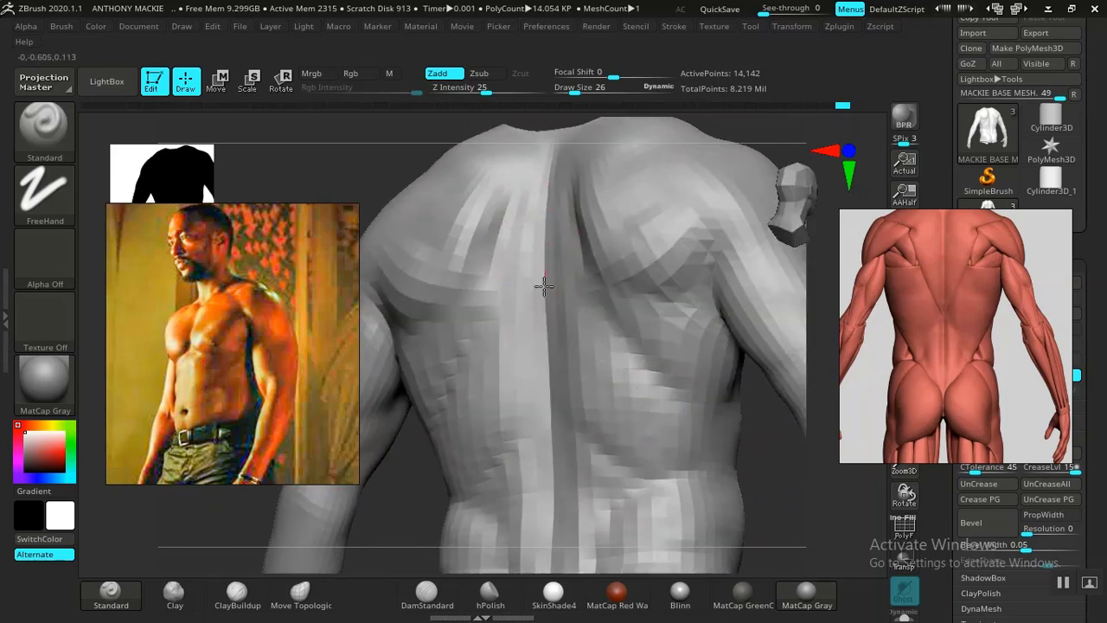
mouse_move(744, 484)
alt+mouse_down()
mouse_move(680, 445)
mouse_move(746, 452)
mouse_move(723, 453)
mouse_move(756, 493)
mouse_move(757, 547)
alt+mouse_up()
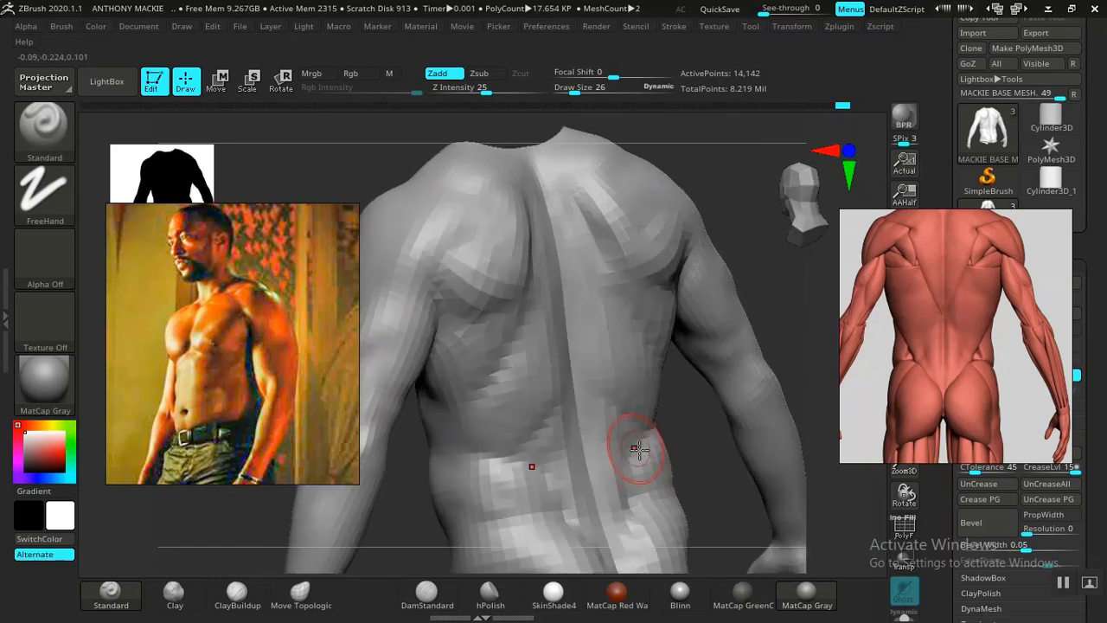
- Refine the lower spinal muscles toward the sacrum and fill out the mid-back lats with the Standard brush
mouse_move(709, 455)
alt+mouse_down()
mouse_move(673, 387)
mouse_move(586, 410)
alt+mouse_up()
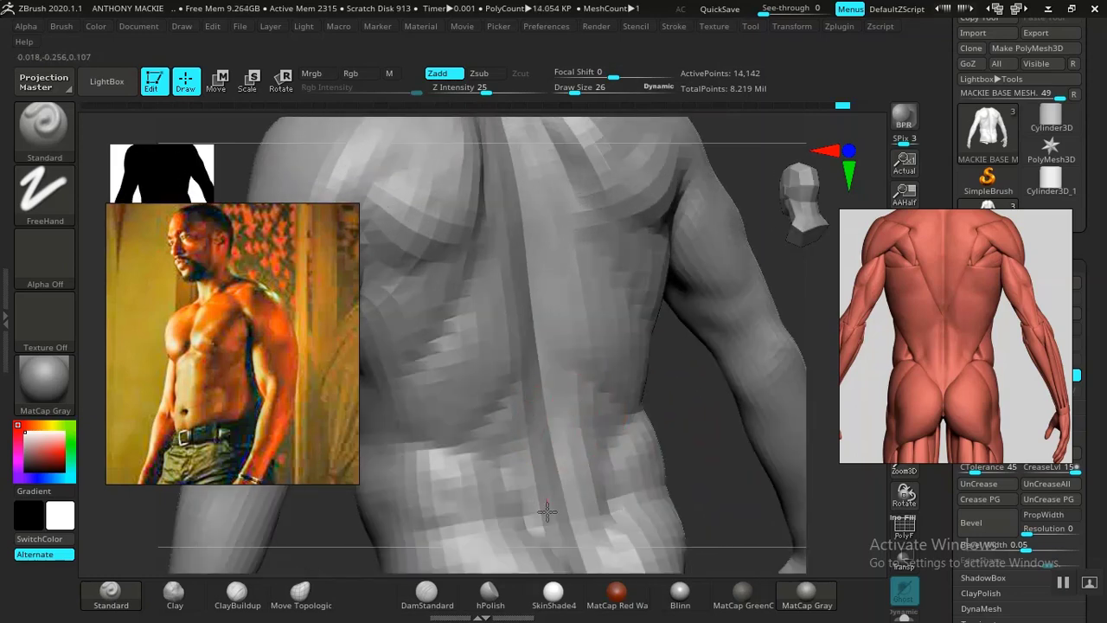
drag(696, 463, 585, 467)
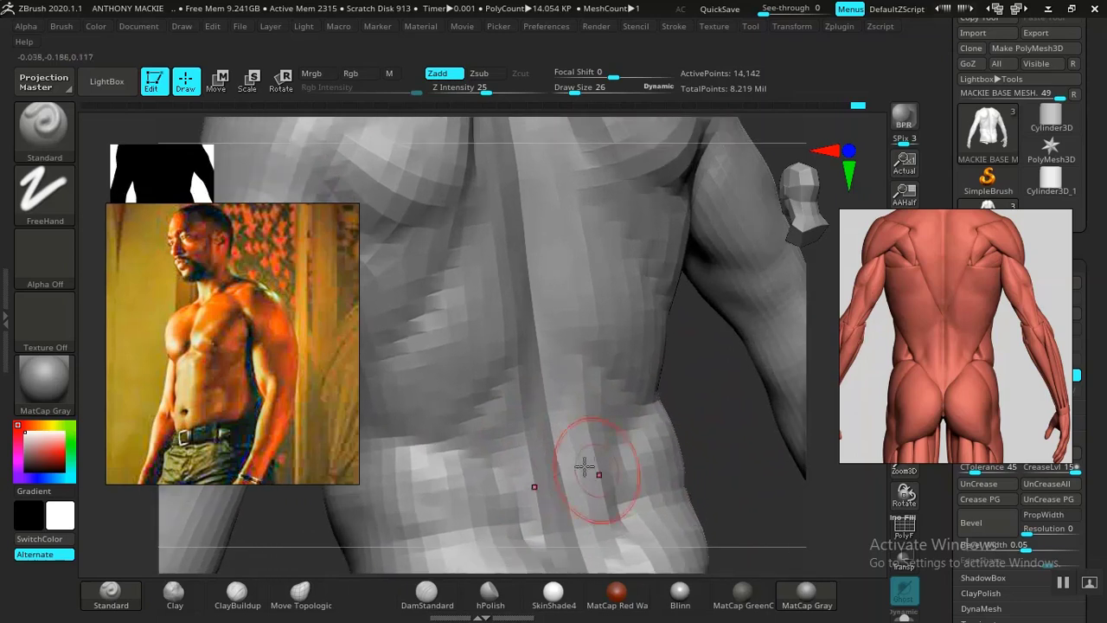
mouse_move(738, 458)
alt+mouse_down()
mouse_move(663, 320)
mouse_move(670, 282)
mouse_move(679, 432)
alt+mouse_up()
mouse_move(693, 395)
mouse_down()
mouse_move(706, 378)
mouse_move(736, 381)
mouse_move(637, 416)
mouse_move(677, 400)
mouse_move(709, 351)
mouse_move(720, 378)
mouse_move(746, 371)
mouse_move(661, 347)
mouse_up()
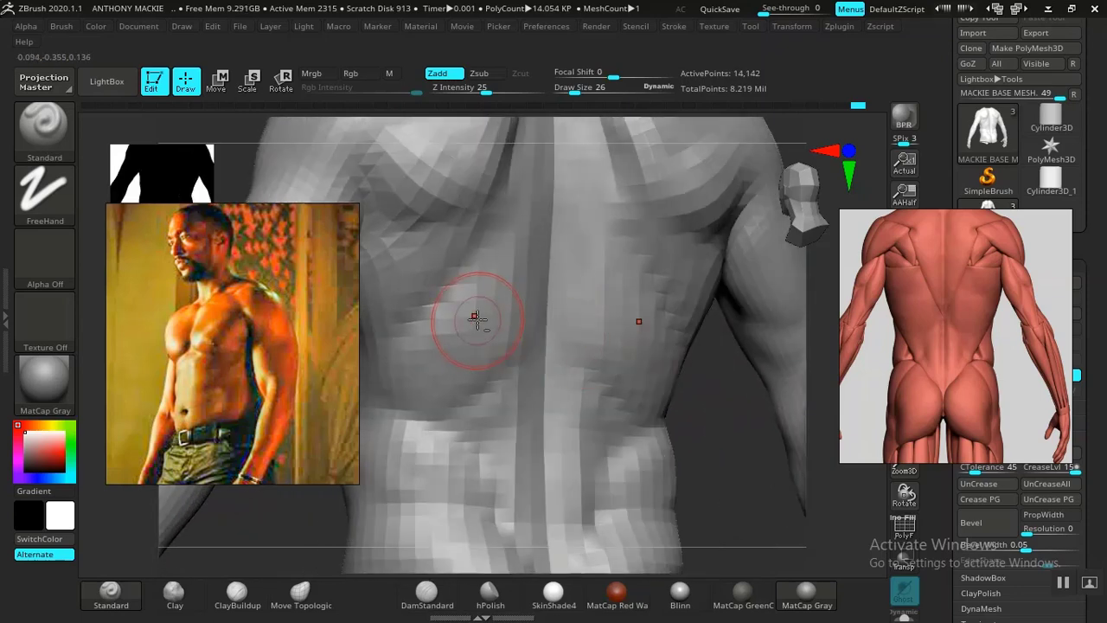
alt+drag(704, 400, 641, 407)
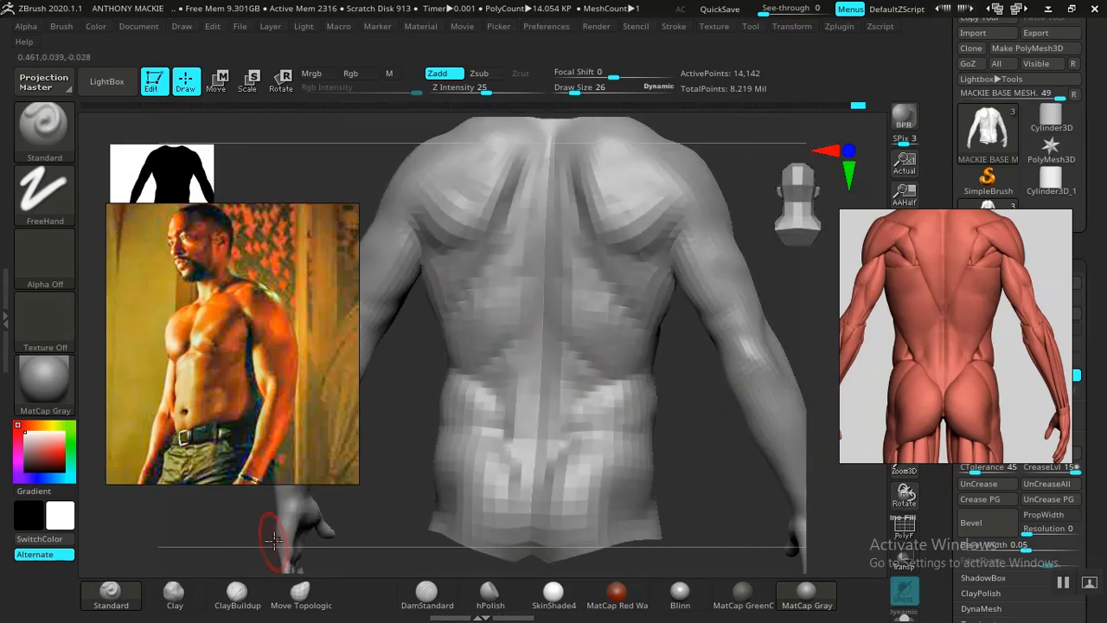
- Broaden the lower lats on both sides of the spine with the Standard brush at draw size 58
key(ctrl)
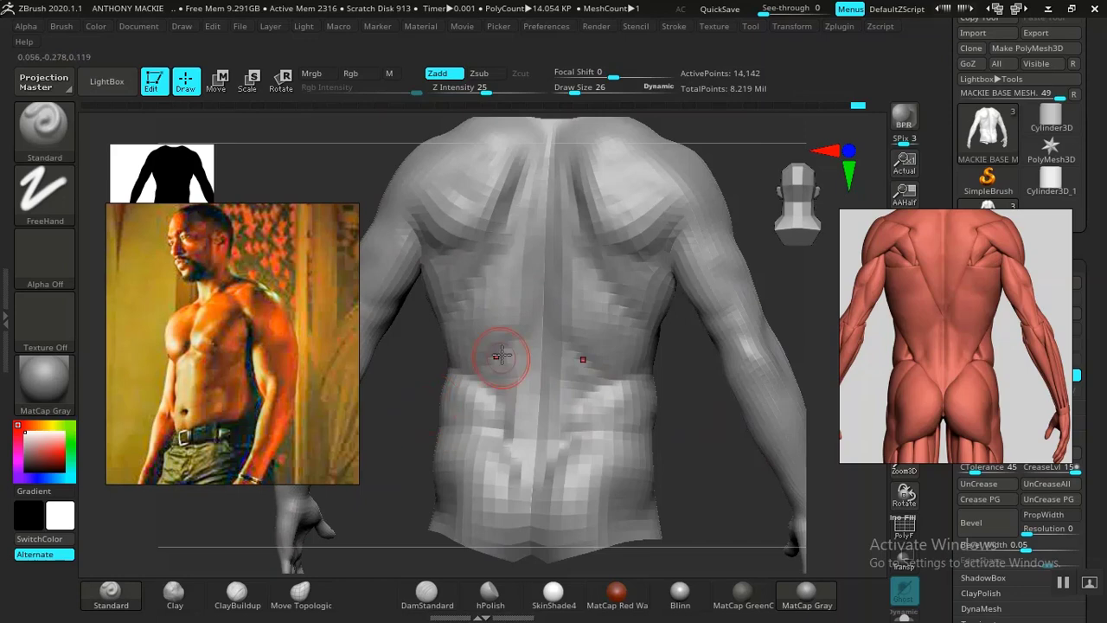
key(space)
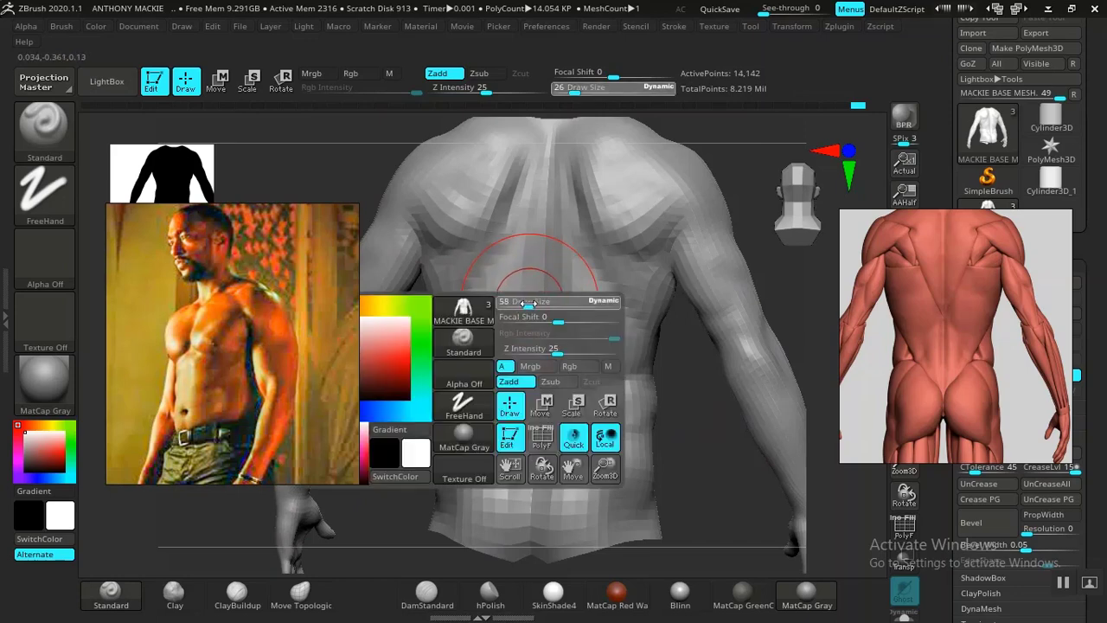
mouse_move(390, 458)
mouse_down()
mouse_move(396, 450)
mouse_move(401, 470)
mouse_move(388, 476)
mouse_move(390, 438)
mouse_move(371, 449)
mouse_move(442, 445)
mouse_move(509, 351)
mouse_up()
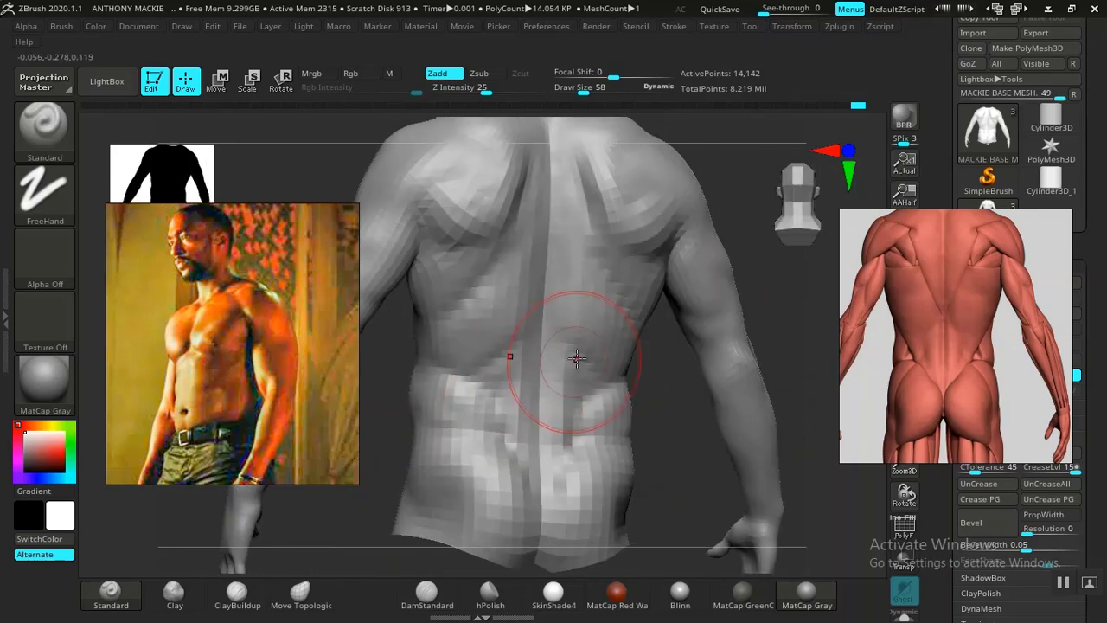
- Smooth the lower lats above the flanks and switch to the ClayBuildup brush
key(shift)
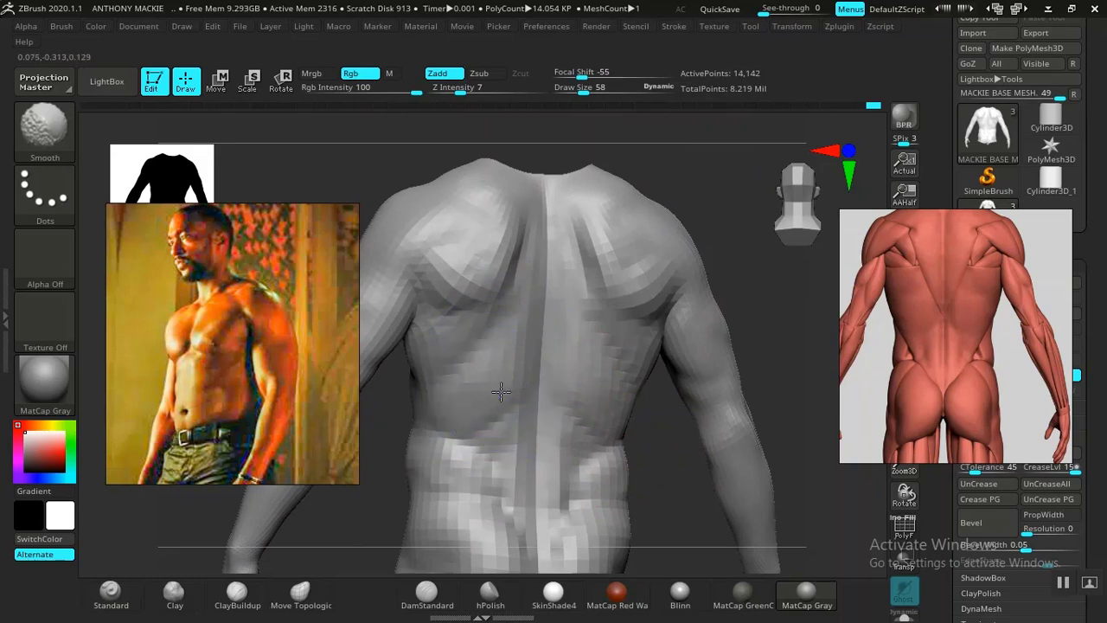
shift+drag(501, 392, 510, 413)
click(238, 595)
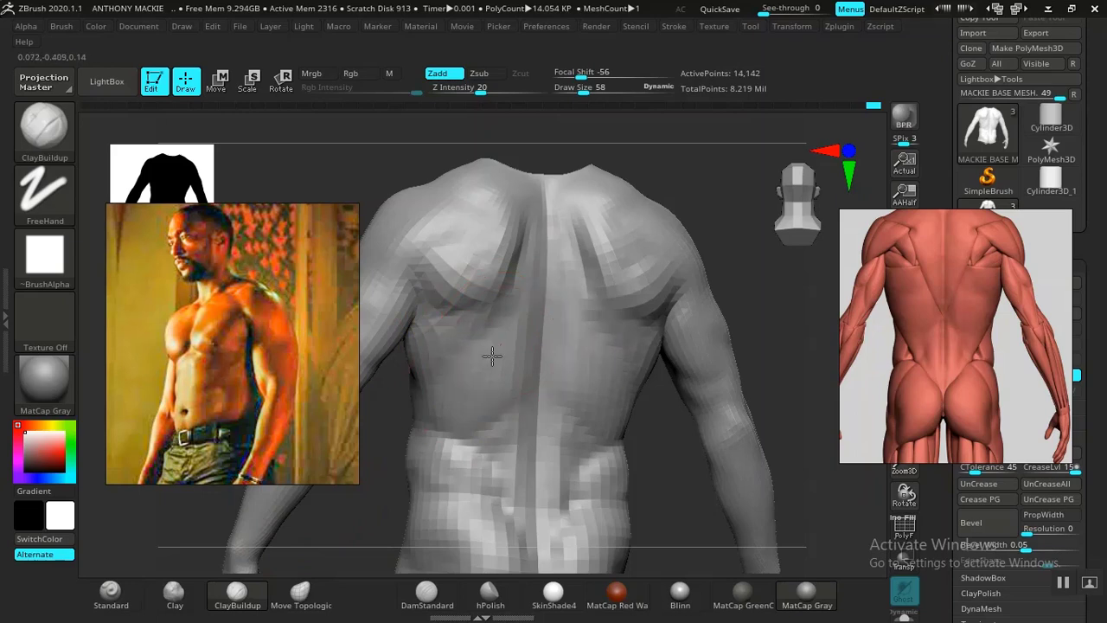
- Smooth the mid-back and lats below the shoulder blades with the Smooth brush at draw size 58
key(shift)
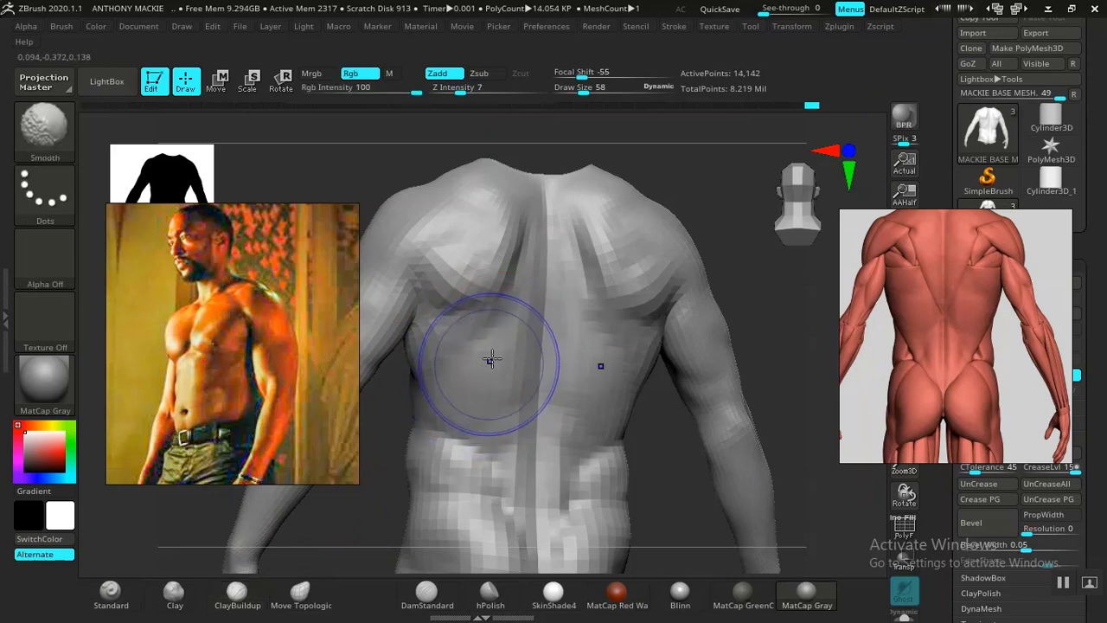
mouse_move(484, 475)
shift+mouse_down()
mouse_move(501, 504)
mouse_move(556, 484)
mouse_move(563, 458)
mouse_move(599, 474)
mouse_move(571, 329)
mouse_move(466, 240)
shift+mouse_up()
alt+drag(677, 469, 700, 534)
mouse_move(682, 228)
alt+mouse_down()
mouse_move(697, 284)
mouse_move(674, 284)
mouse_move(555, 396)
alt+mouse_up()
- Refine the shoulder blades and rear shoulders with the Clay brush at draw size 58, panning the écorché reference to the upper back
click(174, 593)
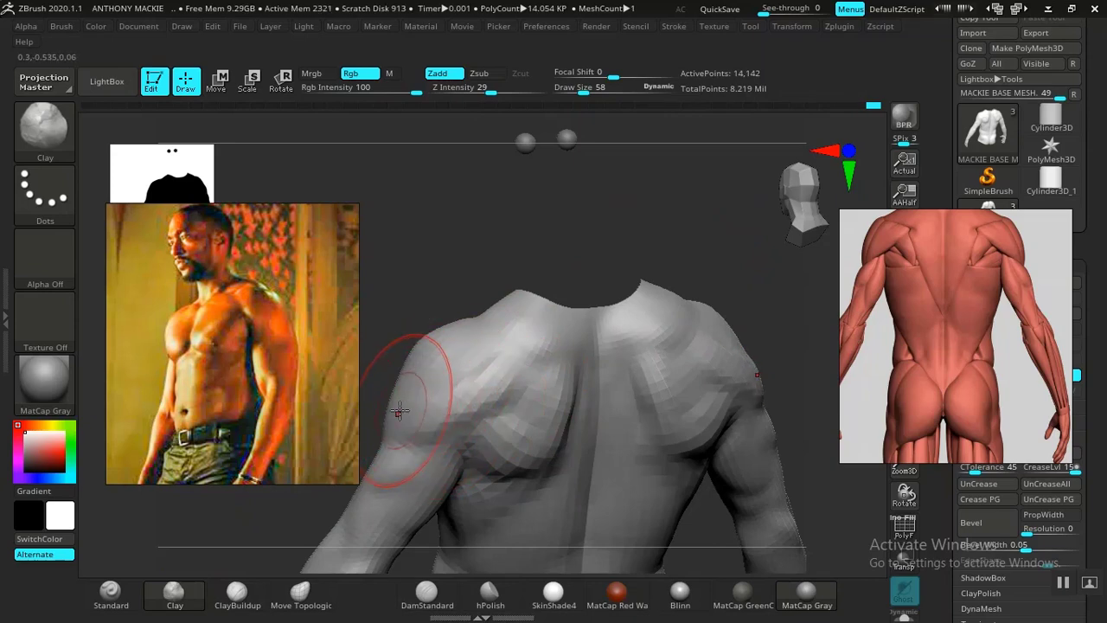
mouse_move(688, 279)
mouse_down()
mouse_move(586, 235)
mouse_move(702, 412)
mouse_move(692, 415)
mouse_move(744, 395)
mouse_move(687, 412)
mouse_up()
alt+drag(625, 360, 701, 375)
middle_drag(961, 316, 954, 379)
mouse_move(750, 336)
mouse_down()
mouse_move(714, 352)
mouse_move(704, 373)
mouse_move(592, 424)
mouse_up()
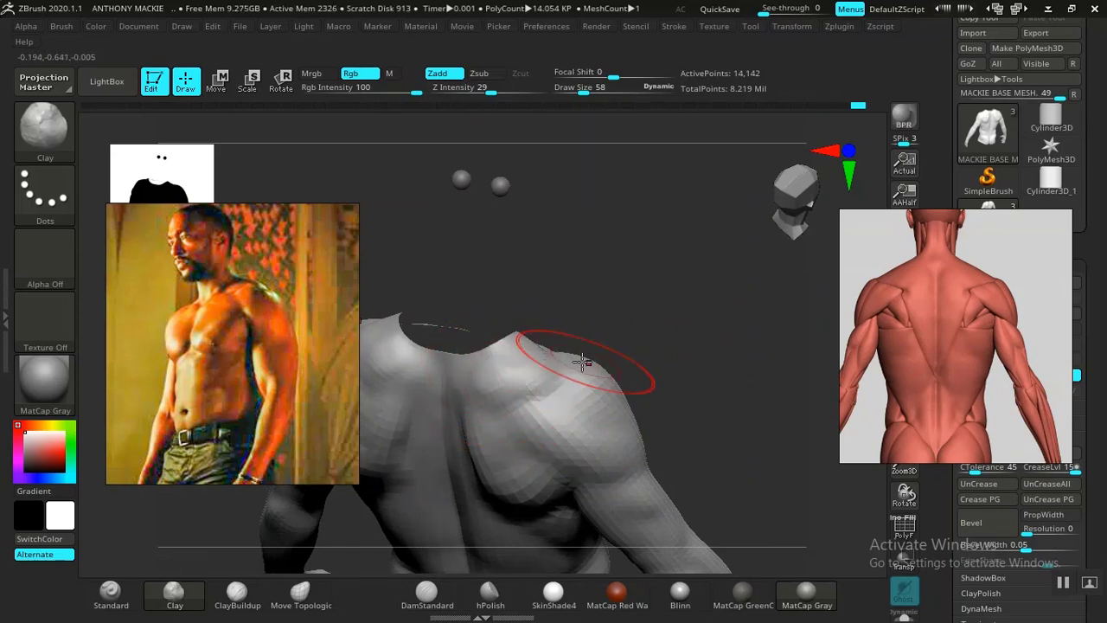
drag(710, 346, 761, 282)
drag(692, 354, 564, 378)
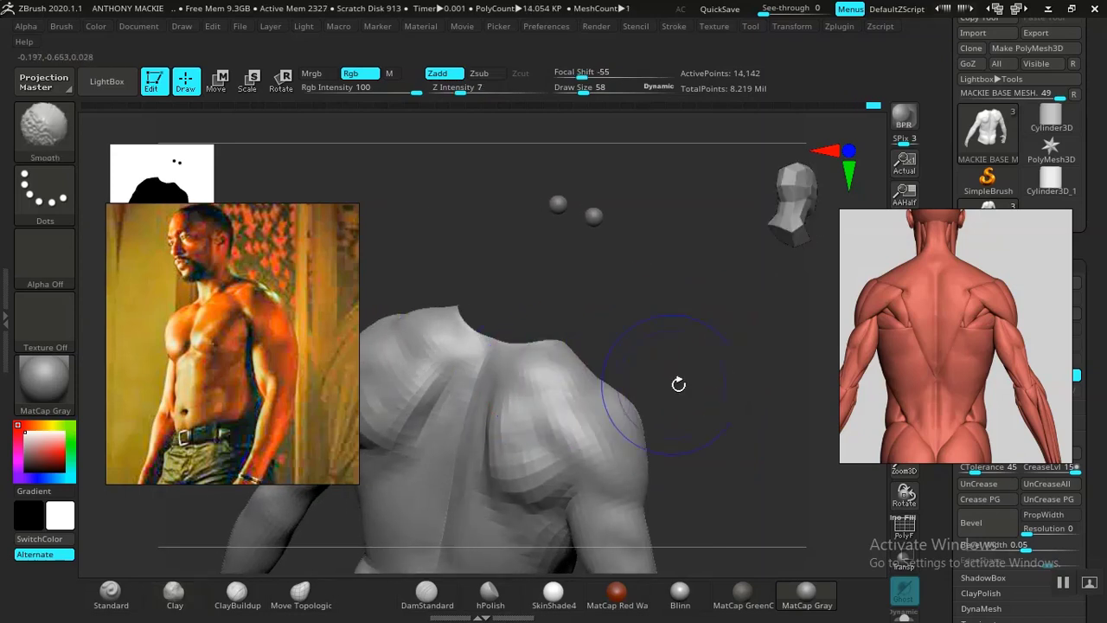
mouse_move(679, 384)
alt+mouse_down()
mouse_move(600, 294)
mouse_move(665, 390)
mouse_move(690, 355)
mouse_move(763, 386)
mouse_move(677, 421)
mouse_move(682, 358)
mouse_move(698, 420)
mouse_move(722, 395)
mouse_move(727, 425)
mouse_move(735, 373)
mouse_move(732, 406)
mouse_move(717, 390)
mouse_move(761, 421)
mouse_move(751, 407)
mouse_move(755, 422)
mouse_move(667, 421)
mouse_move(485, 508)
mouse_move(576, 516)
mouse_move(639, 442)
mouse_move(643, 462)
mouse_move(648, 395)
mouse_move(669, 438)
mouse_move(638, 437)
mouse_move(658, 514)
mouse_move(643, 427)
mouse_move(599, 422)
mouse_move(620, 418)
alt+mouse_up()
- Build up the flanks above the hips with the Clay brush at draw size 34
key(space)
click(620, 379)
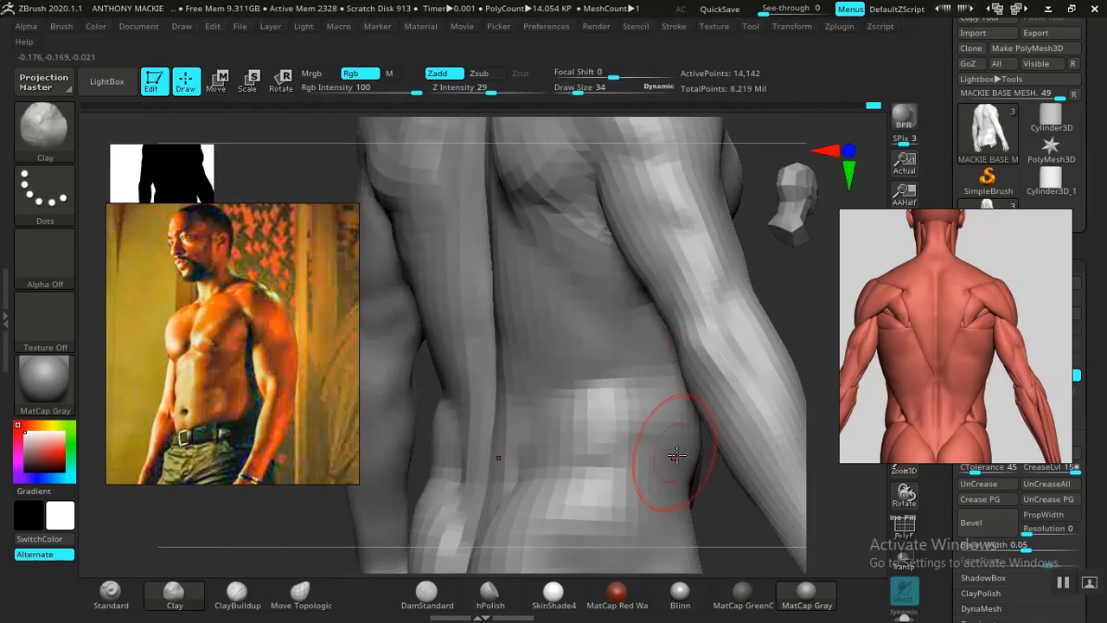
mouse_move(713, 515)
mouse_down()
mouse_move(677, 467)
mouse_move(675, 482)
mouse_move(700, 482)
mouse_move(621, 446)
mouse_move(648, 482)
mouse_move(600, 472)
mouse_up()
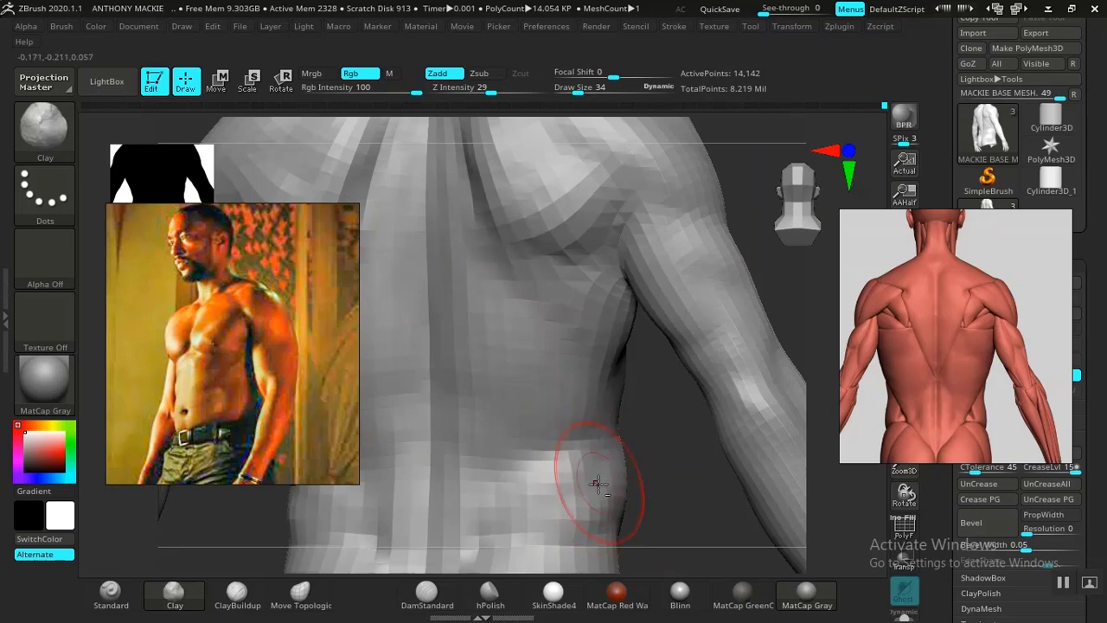
mouse_move(667, 514)
alt+mouse_down()
mouse_move(613, 420)
mouse_move(725, 346)
mouse_move(631, 425)
mouse_move(655, 482)
mouse_move(570, 415)
alt+mouse_up()
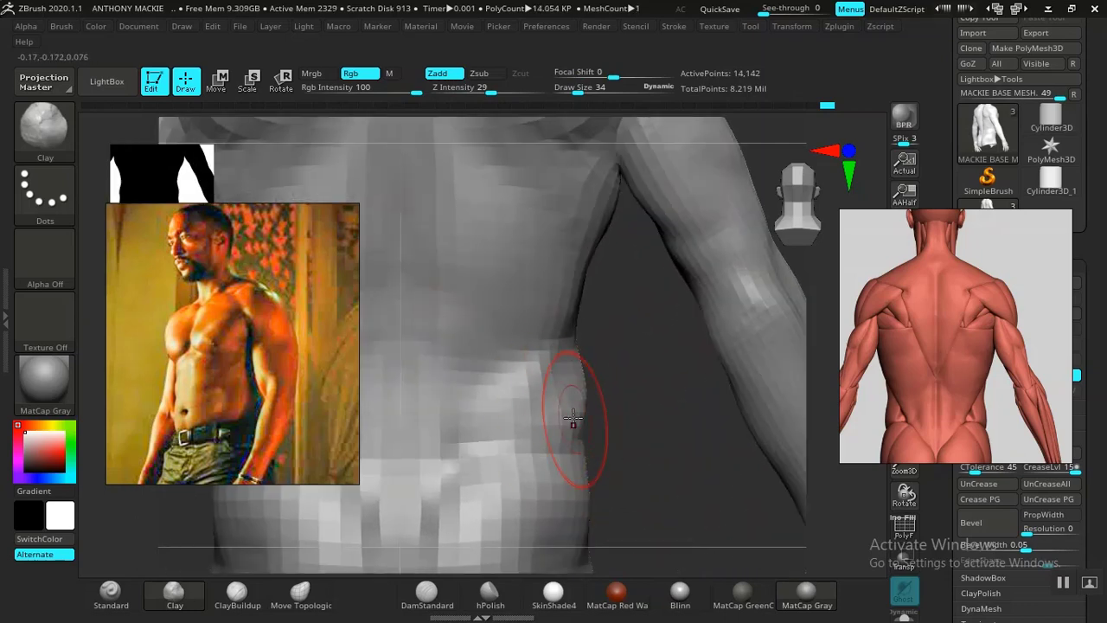
- Smooth the flanks and waist transition above the hips with the Smooth brush
key(shift)
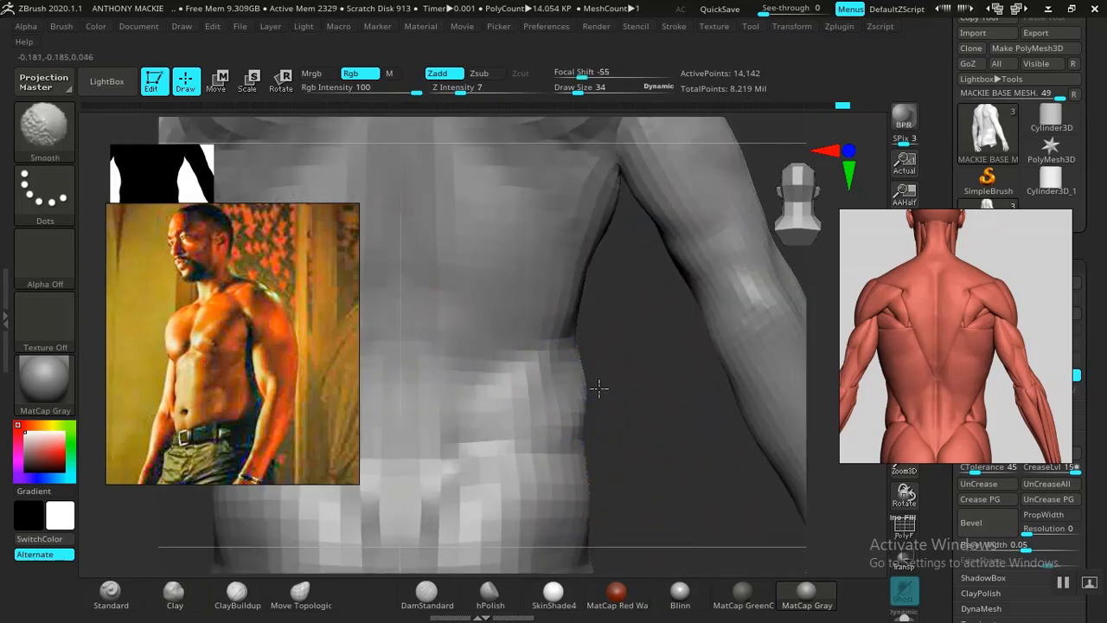
alt+drag(673, 492, 649, 406)
mouse_move(675, 415)
mouse_down()
mouse_move(583, 330)
mouse_move(571, 337)
mouse_up()
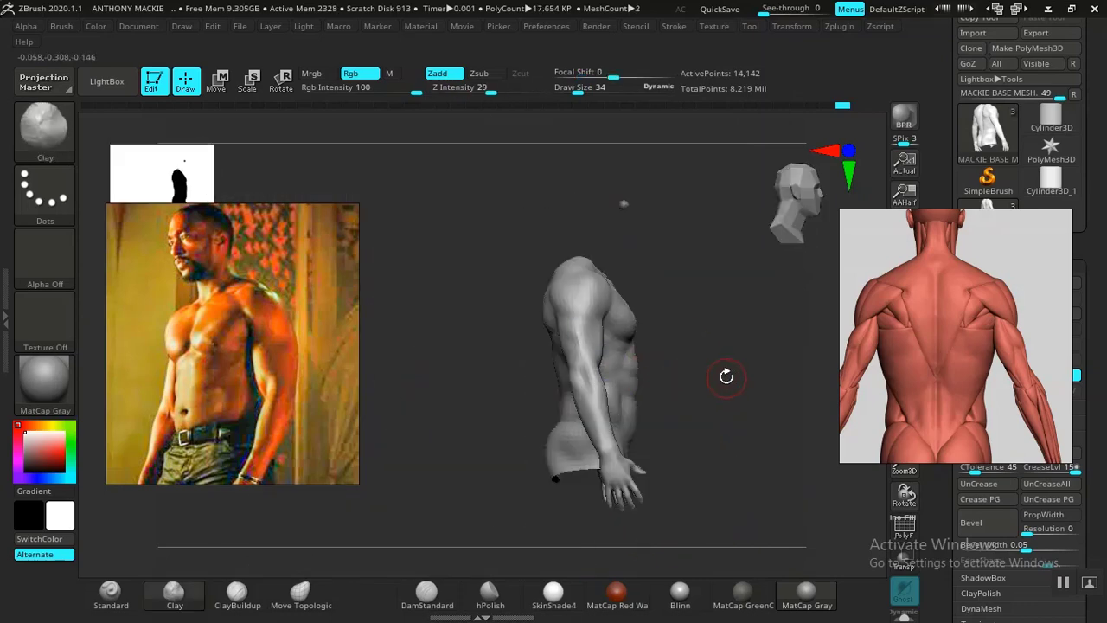
mouse_move(726, 376)
mouse_down()
mouse_move(672, 371)
mouse_move(684, 346)
mouse_move(670, 340)
mouse_move(691, 419)
mouse_move(652, 447)
mouse_move(543, 449)
mouse_move(702, 390)
mouse_move(601, 465)
mouse_move(558, 440)
mouse_up()
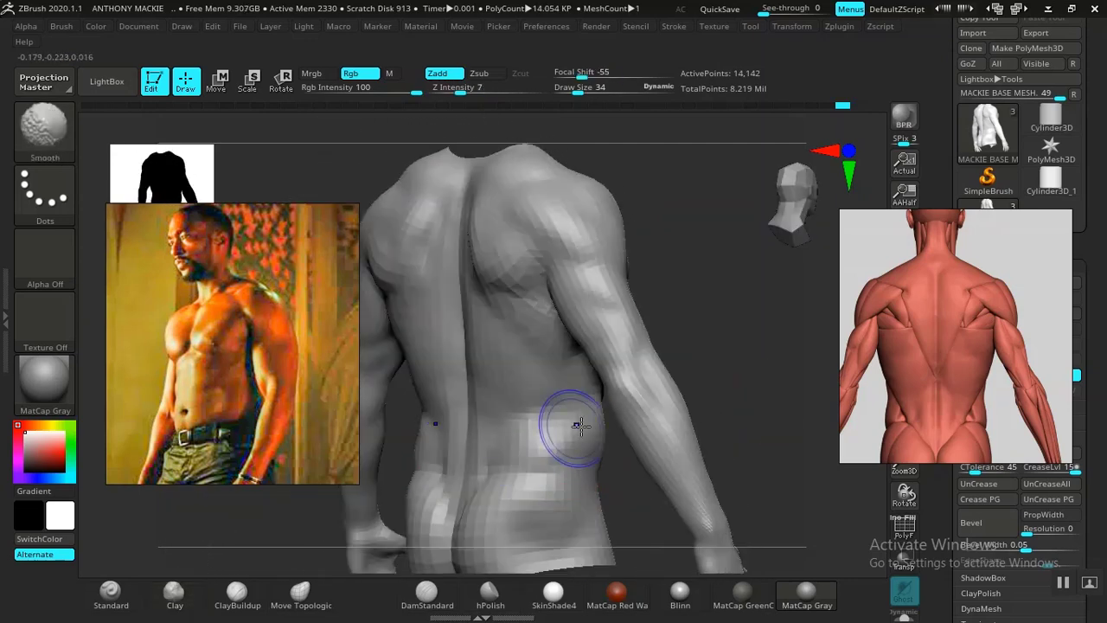
alt+drag(740, 355, 709, 308)
mouse_move(679, 341)
mouse_down()
mouse_move(712, 341)
mouse_move(654, 344)
mouse_up()
mouse_move(649, 386)
mouse_down()
mouse_move(689, 380)
mouse_move(727, 356)
mouse_move(747, 368)
mouse_up()
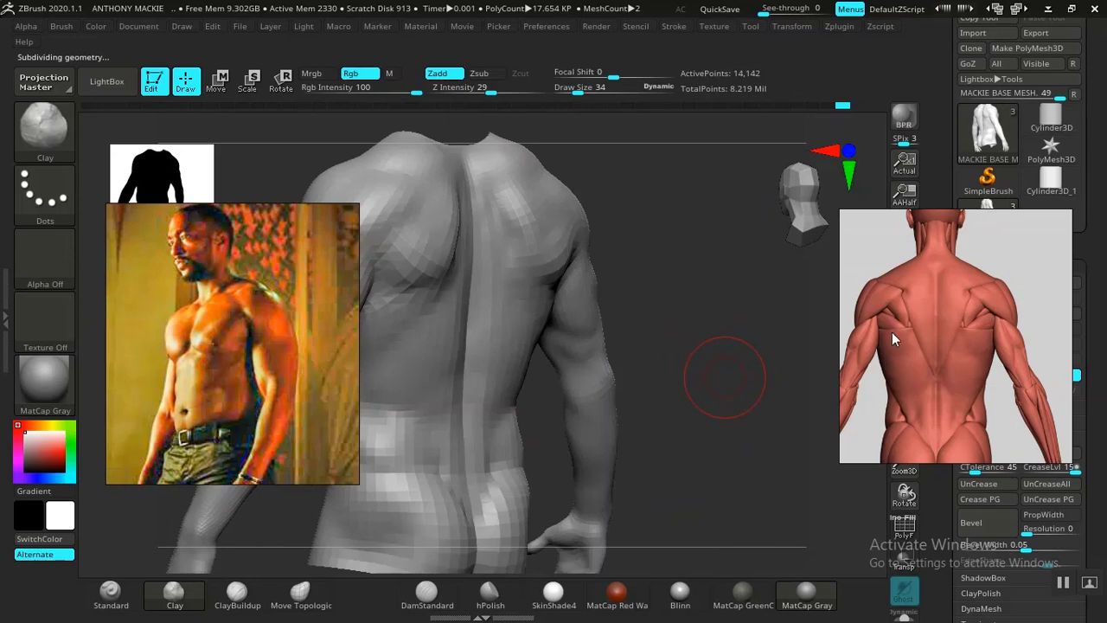
- Move the écorché reference beside the torso and check the back at subdivision level 2 before returning to level 1
drag(892, 332, 736, 294)
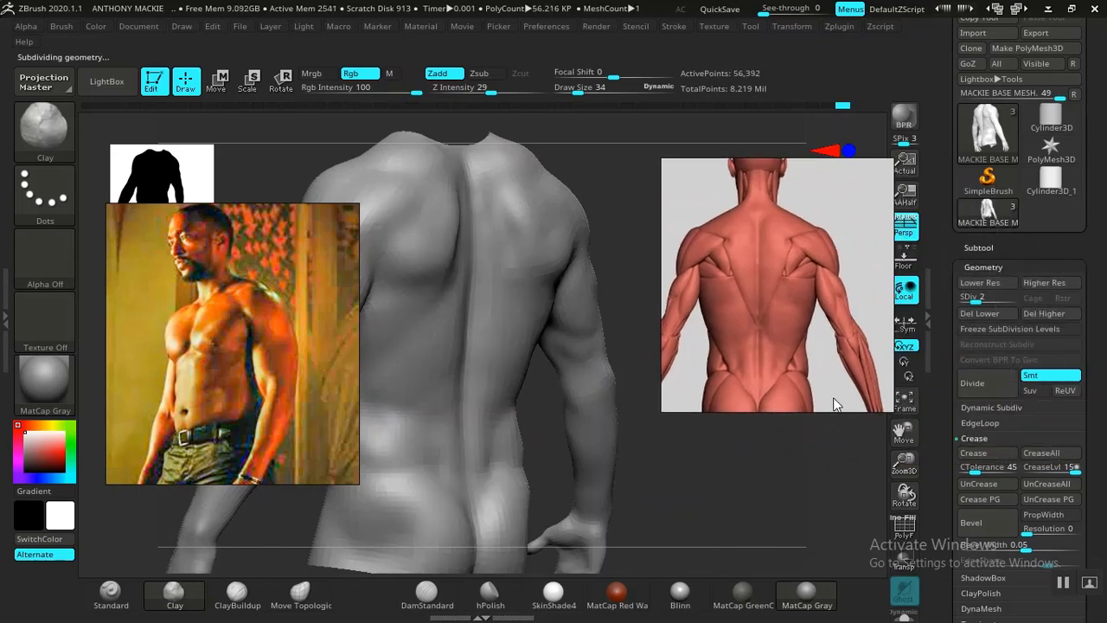
mouse_move(718, 482)
alt+mouse_down()
mouse_move(710, 452)
mouse_move(649, 440)
mouse_move(700, 452)
mouse_move(704, 477)
mouse_move(724, 462)
mouse_move(749, 482)
mouse_move(692, 484)
mouse_move(519, 408)
mouse_move(342, 563)
alt+mouse_up()
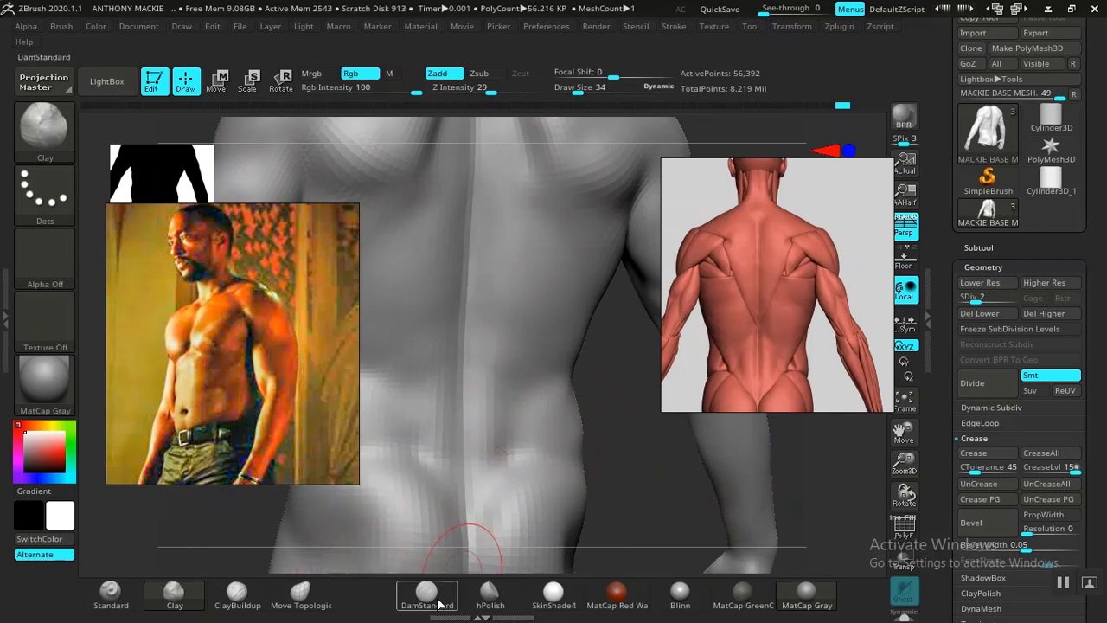
key(shift)
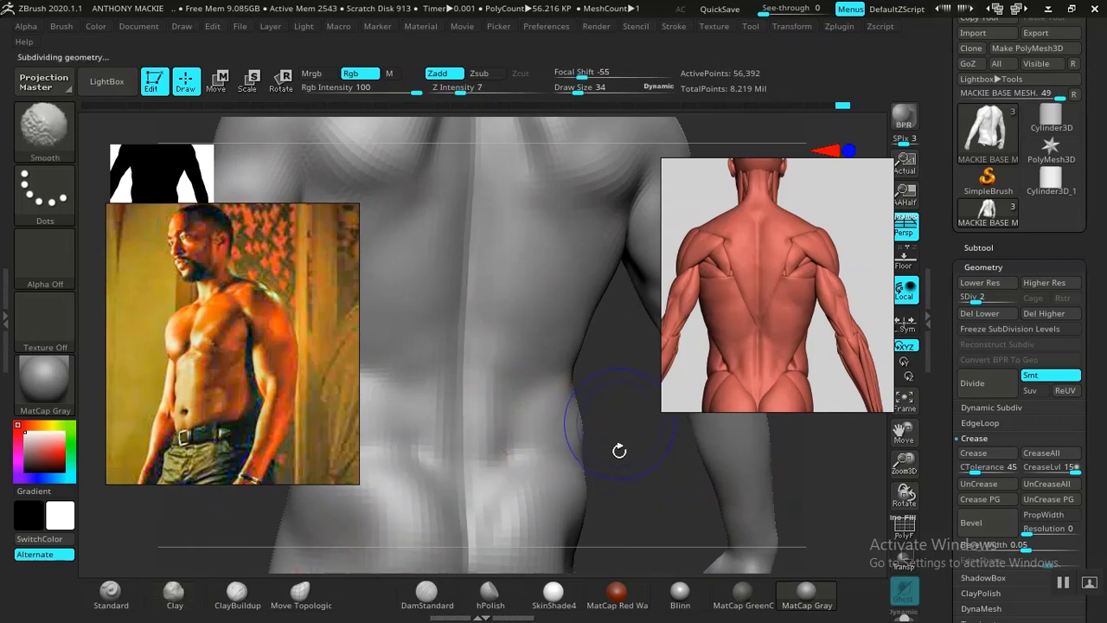
key(shift+d)
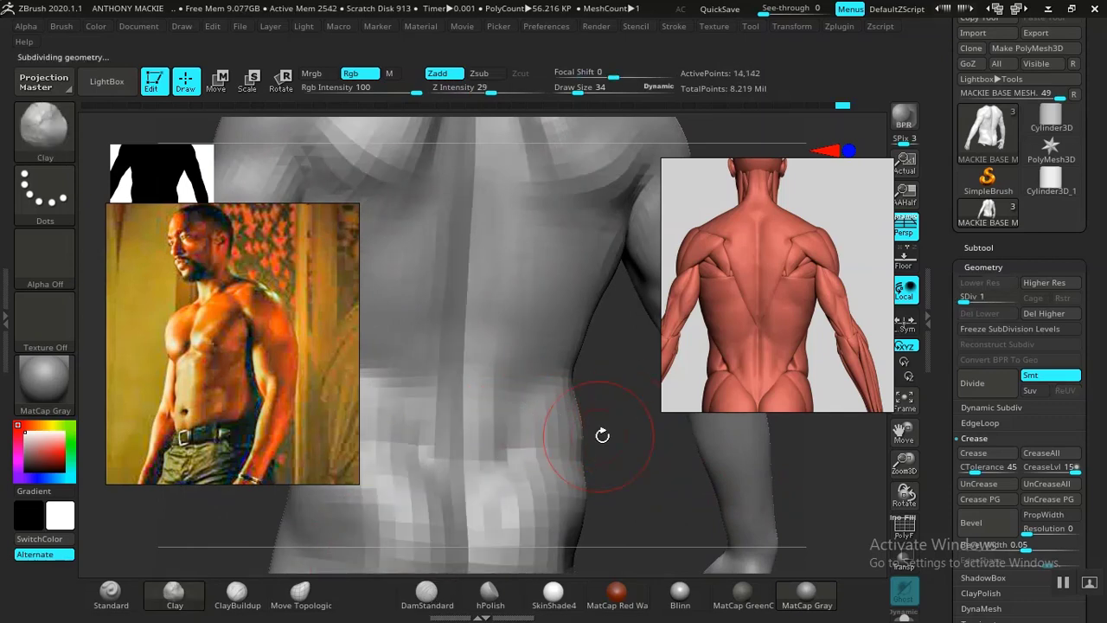
- Carve the lower edges of the lats and the lower spinal grooves with the DamStandard brush at draw size 34
mouse_move(602, 435)
mouse_down()
mouse_move(638, 462)
mouse_move(543, 396)
mouse_up()
click(426, 593)
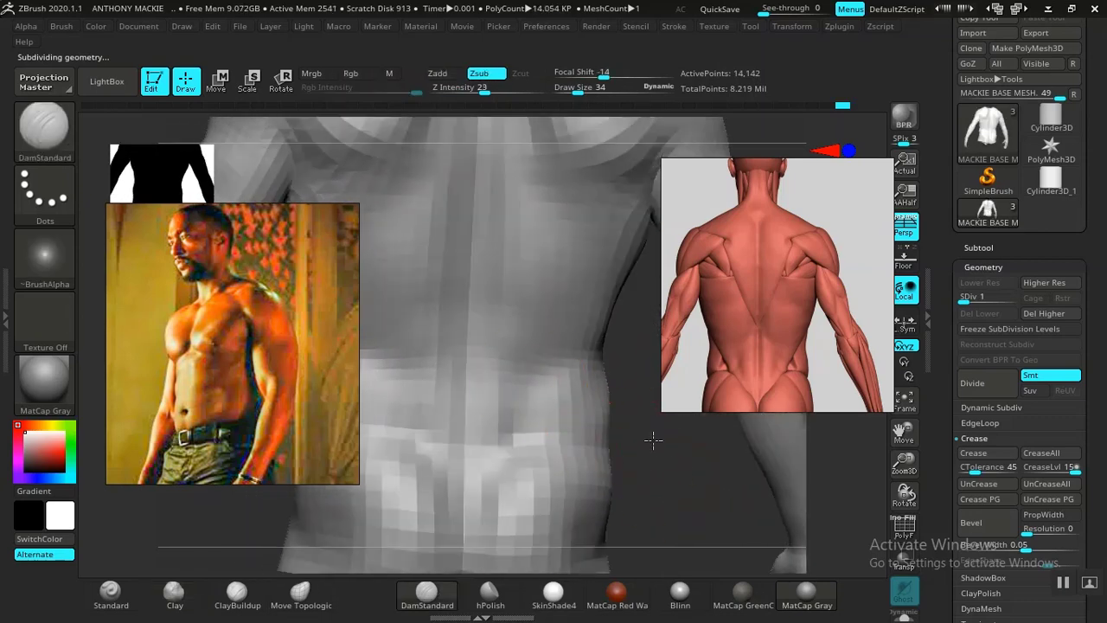
mouse_move(653, 440)
mouse_down()
mouse_move(657, 457)
mouse_move(631, 432)
mouse_up()
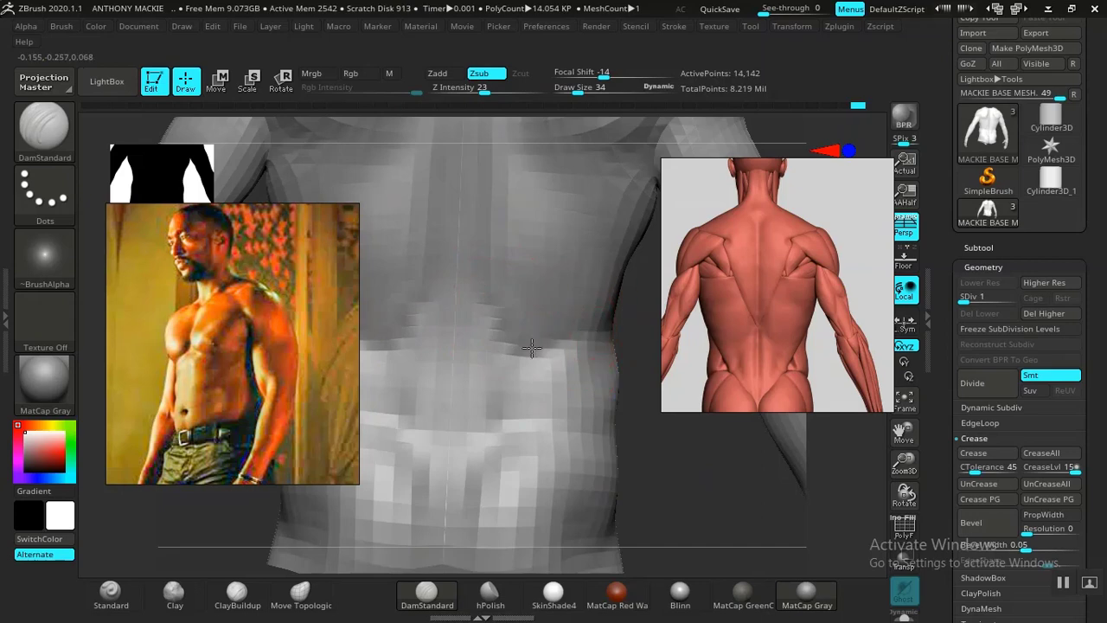
mouse_move(694, 470)
mouse_down()
mouse_move(638, 477)
mouse_move(655, 484)
mouse_move(586, 450)
mouse_up()
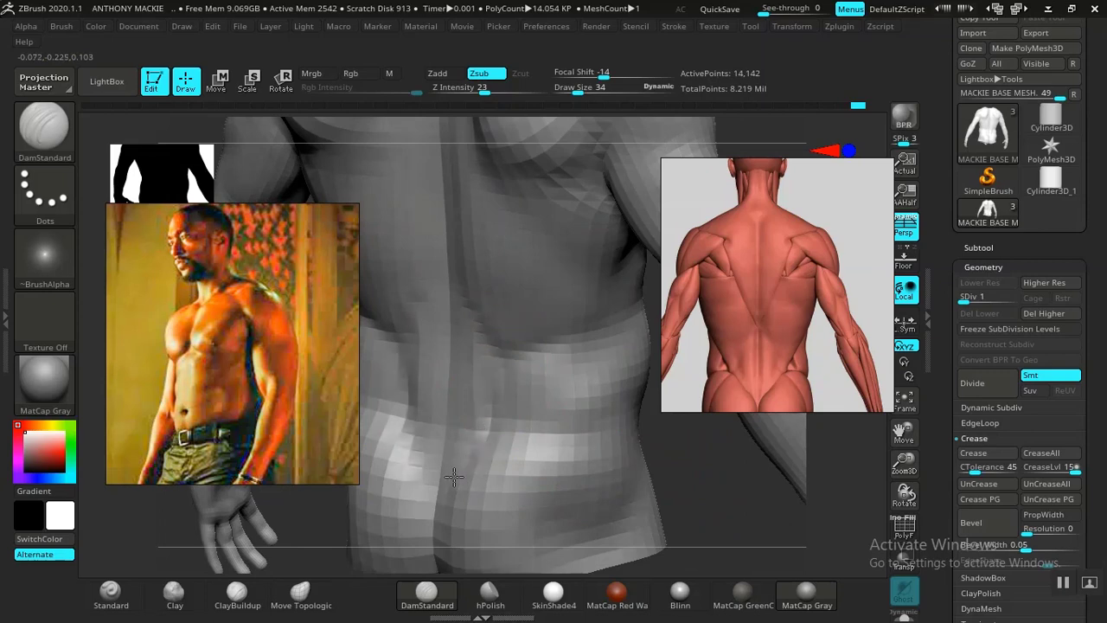
- Build up the lower back and upper buttocks with the Clay brush and smooth the sacral area at subdivision level 2
click(174, 595)
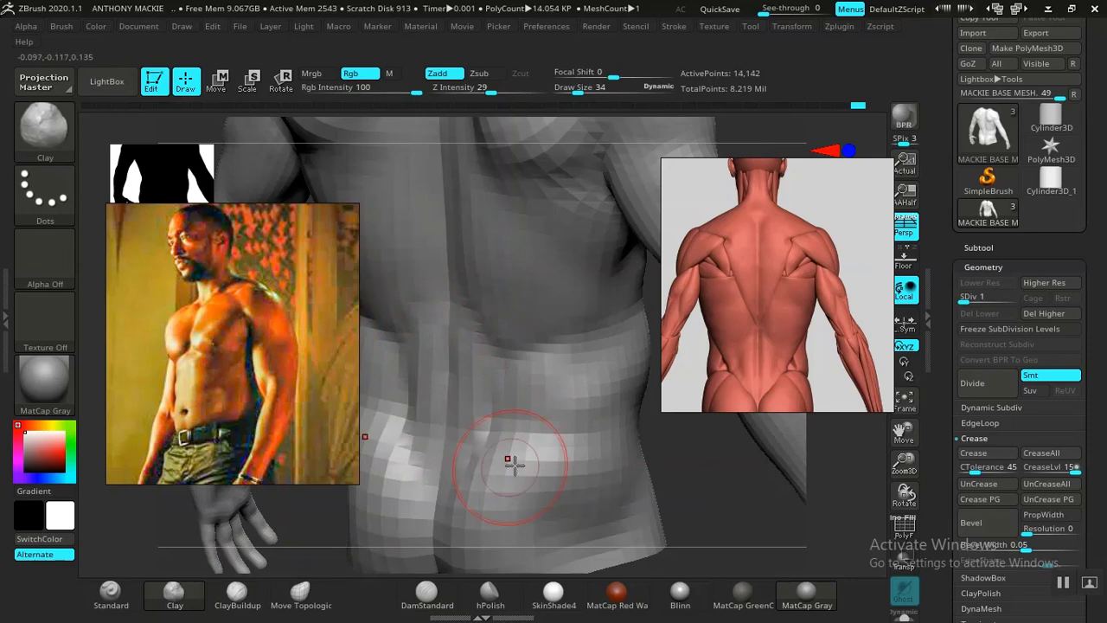
mouse_move(670, 453)
mouse_down()
mouse_move(687, 505)
mouse_move(675, 502)
mouse_move(689, 516)
mouse_move(727, 479)
mouse_move(556, 425)
mouse_up()
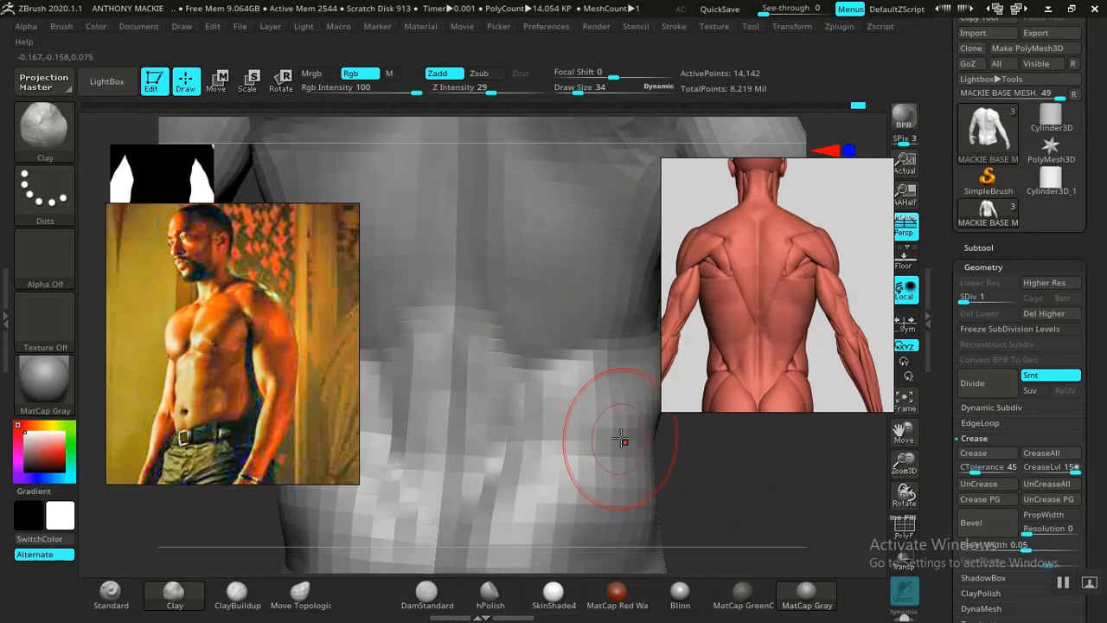
key(ctrl+d)
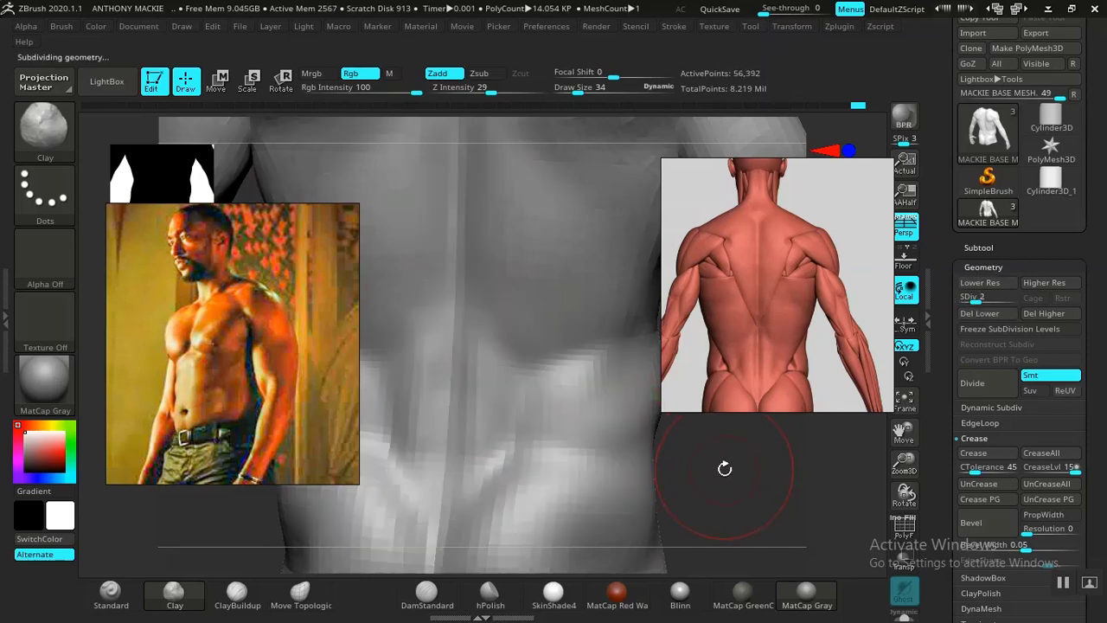
mouse_move(725, 487)
alt+mouse_down()
mouse_move(586, 390)
mouse_move(652, 390)
mouse_move(578, 356)
mouse_move(667, 448)
mouse_move(759, 480)
alt+mouse_up()
shift+drag(459, 420, 493, 454)
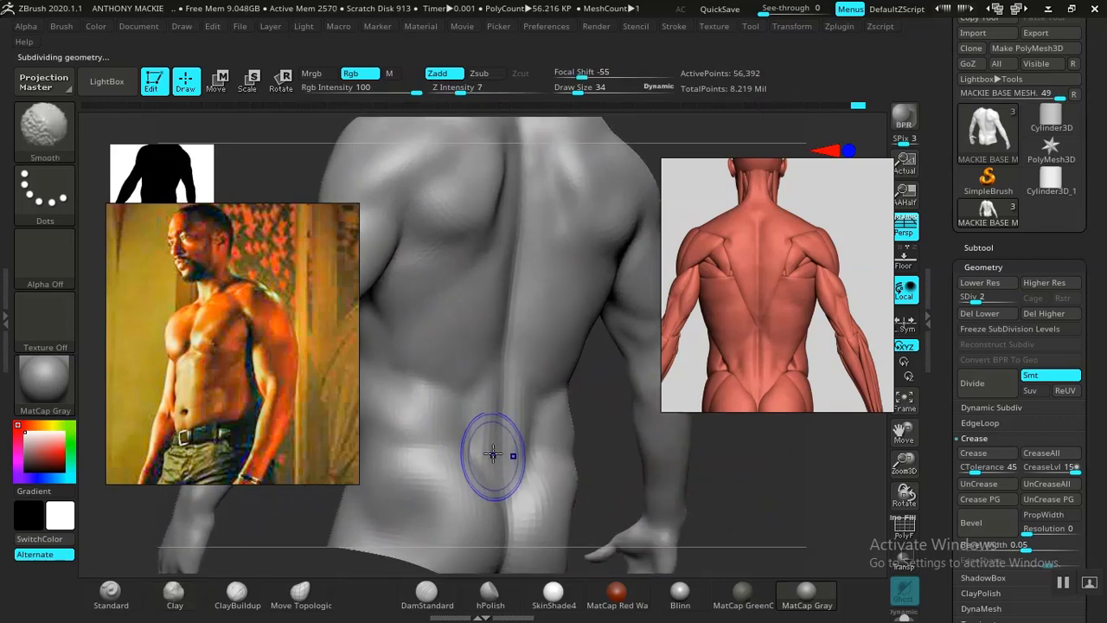
mouse_move(605, 482)
shift+mouse_down()
mouse_move(756, 519)
mouse_move(746, 487)
shift+mouse_up()
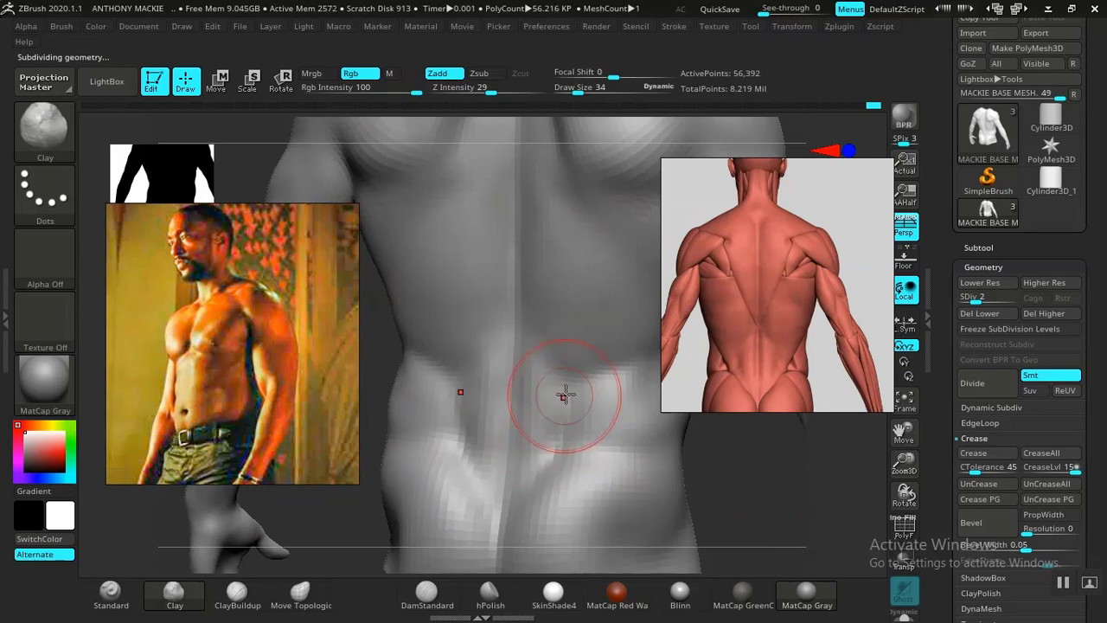
- Add volume to the lower back muscles above the hips with the Clay brush and smooth them
mouse_move(723, 486)
mouse_down()
mouse_move(680, 506)
mouse_move(661, 495)
mouse_move(662, 464)
mouse_move(612, 500)
mouse_up()
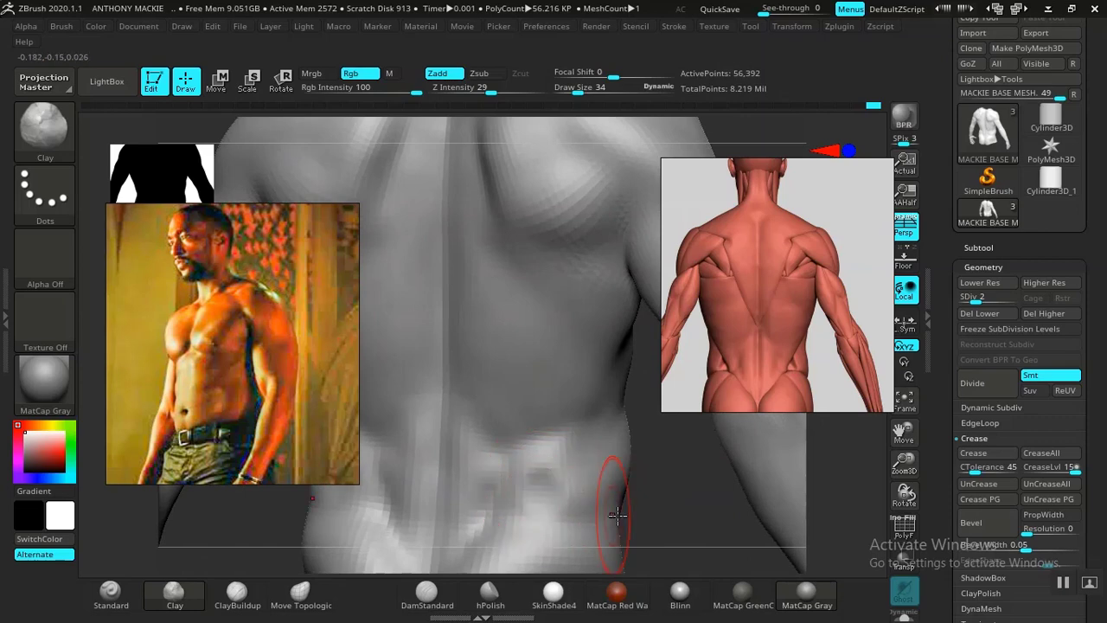
key(shift)
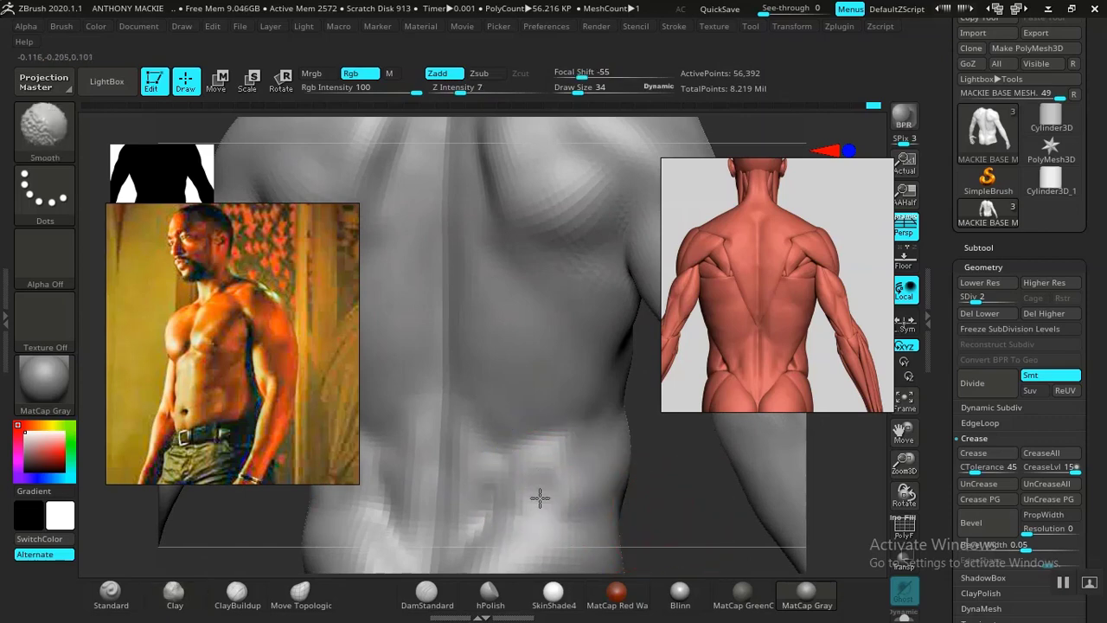
mouse_move(669, 511)
alt+mouse_down()
mouse_move(662, 433)
mouse_move(672, 462)
mouse_move(697, 480)
mouse_move(758, 475)
mouse_move(724, 470)
mouse_move(732, 459)
mouse_move(613, 461)
mouse_move(662, 522)
mouse_move(667, 449)
mouse_move(648, 513)
mouse_move(709, 489)
mouse_move(756, 450)
mouse_move(746, 511)
mouse_move(709, 489)
mouse_move(814, 448)
alt+mouse_up()
key(shift)
- Build up the area beneath the shoulder blades with the Clay brush and soften it
mouse_move(643, 464)
mouse_down()
mouse_move(659, 506)
mouse_move(625, 504)
mouse_up()
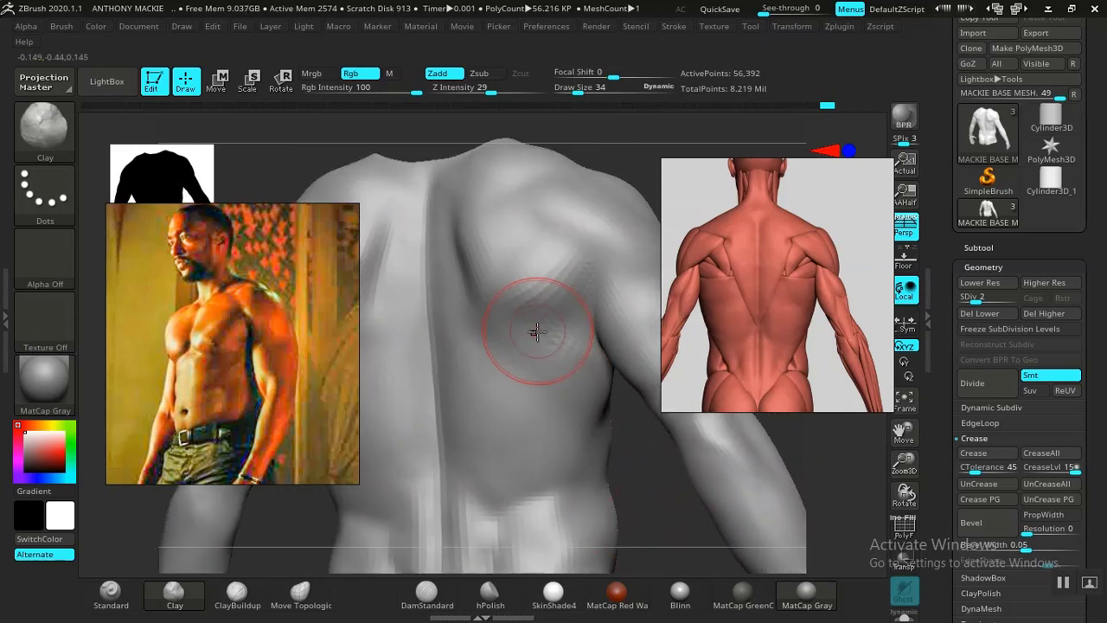
mouse_move(589, 325)
mouse_down()
mouse_move(533, 321)
mouse_move(553, 333)
mouse_move(588, 326)
mouse_move(554, 329)
mouse_up()
key(shift)
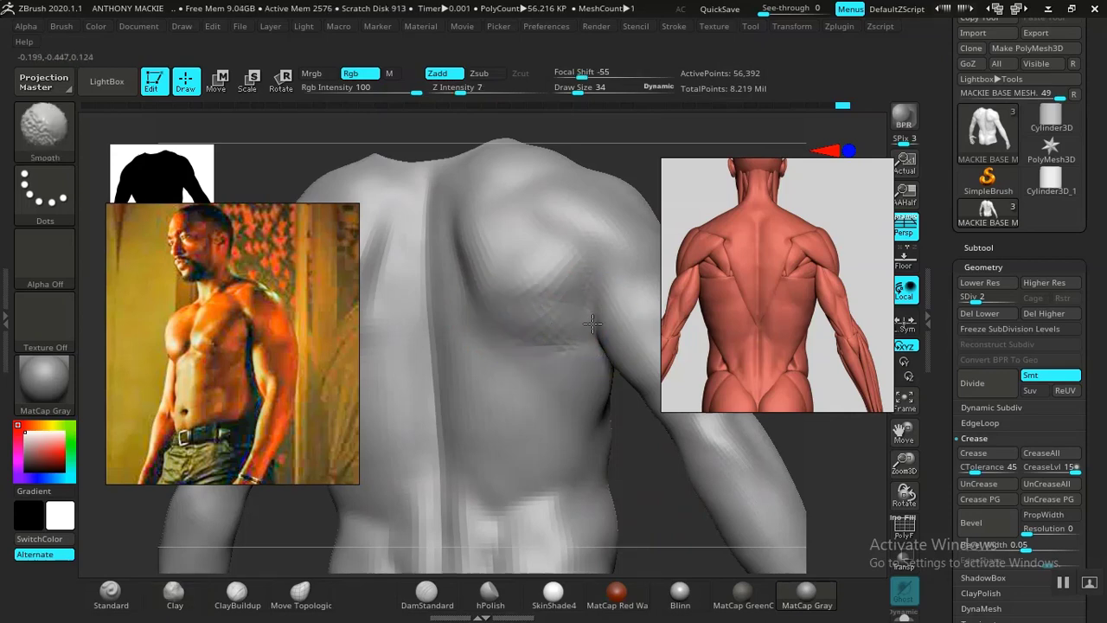
- Unhide the whole figure and switch its material to Blinn
mouse_move(649, 484)
alt+mouse_down()
mouse_move(594, 401)
mouse_move(661, 481)
mouse_move(719, 477)
mouse_move(661, 491)
mouse_move(705, 453)
mouse_move(741, 482)
mouse_move(741, 510)
mouse_move(631, 518)
mouse_move(650, 502)
mouse_move(610, 498)
mouse_move(642, 495)
alt+mouse_up()
alt+drag(793, 492, 641, 481)
ctrl+shift+click(746, 484)
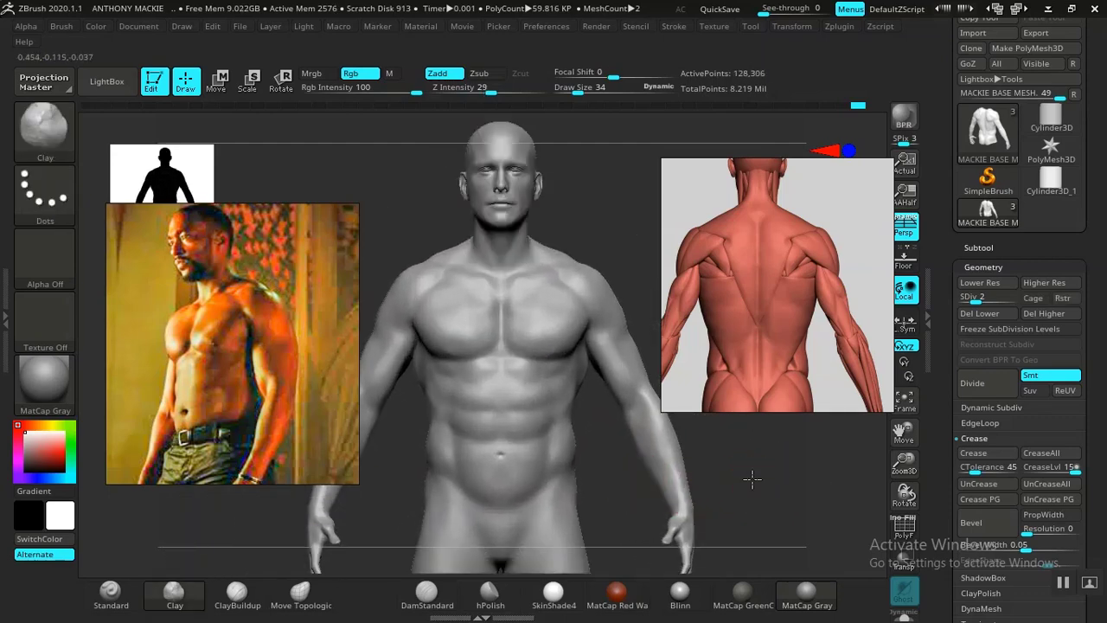
alt+drag(752, 479, 638, 482)
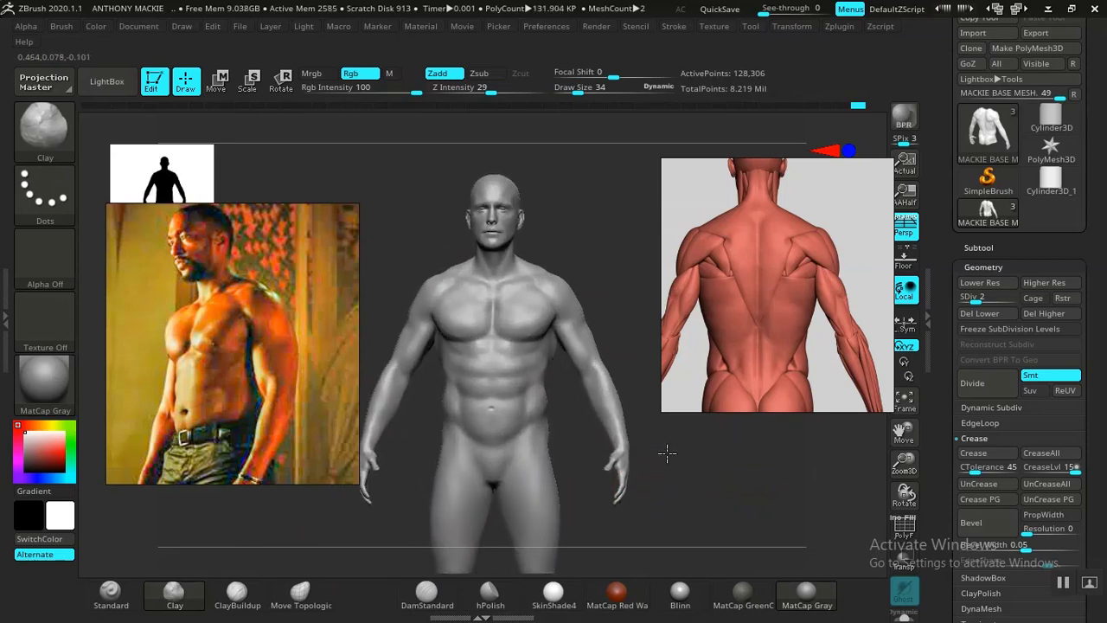
click(680, 593)
- Choose the DamStandard brush for the abdominals, smooth their upper area, and lower the mesh to subdivision level 1
mouse_move(663, 448)
mouse_down()
mouse_move(684, 459)
mouse_move(583, 452)
mouse_move(583, 432)
mouse_move(643, 445)
mouse_move(577, 431)
mouse_move(739, 456)
mouse_move(692, 470)
mouse_move(680, 511)
mouse_move(702, 458)
mouse_move(620, 470)
mouse_move(672, 507)
mouse_move(653, 464)
mouse_move(600, 470)
mouse_move(576, 522)
mouse_move(554, 470)
mouse_move(663, 446)
mouse_move(685, 475)
mouse_move(696, 376)
mouse_move(673, 447)
mouse_move(724, 461)
mouse_move(542, 435)
mouse_move(391, 478)
mouse_move(582, 450)
mouse_move(709, 458)
mouse_up()
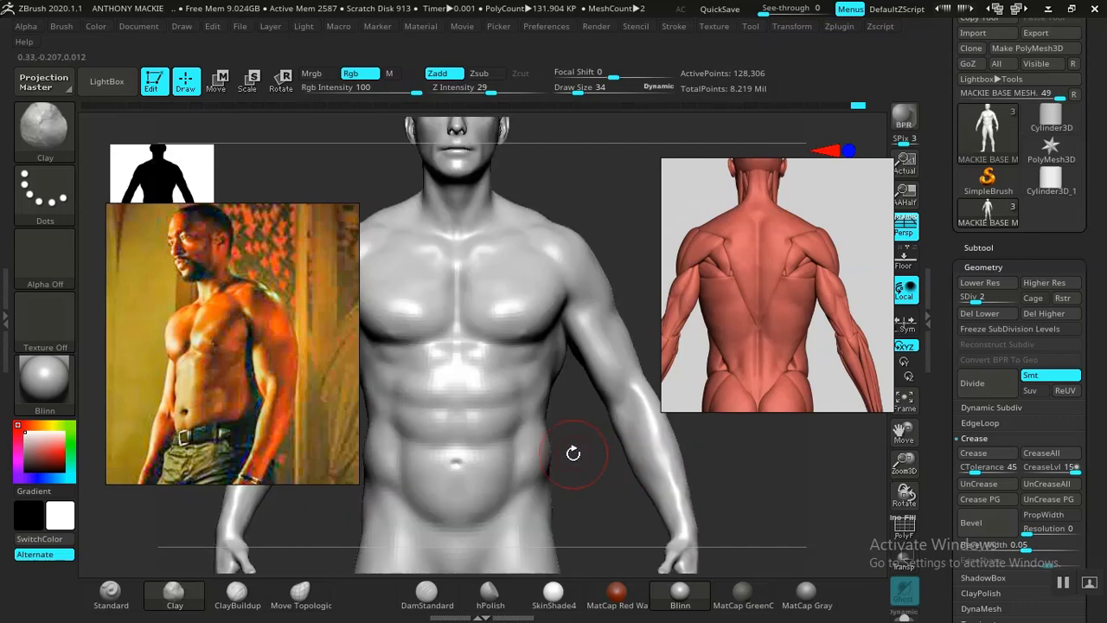
mouse_move(573, 453)
mouse_down()
mouse_move(685, 513)
mouse_move(689, 535)
mouse_up()
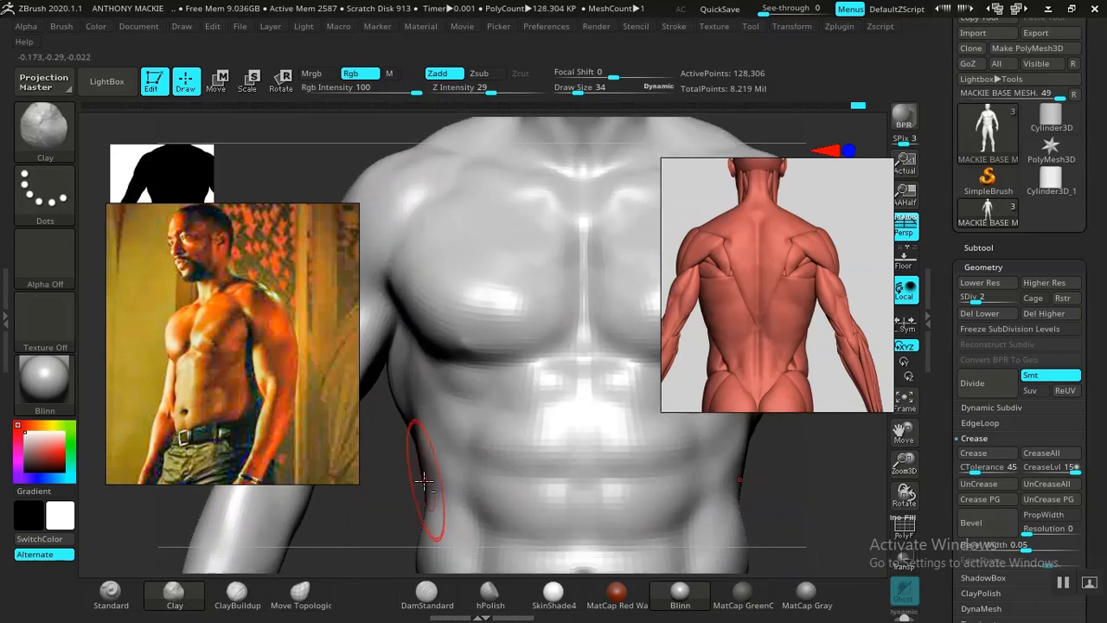
mouse_move(389, 464)
alt+mouse_down()
mouse_move(402, 493)
mouse_move(553, 428)
alt+mouse_up()
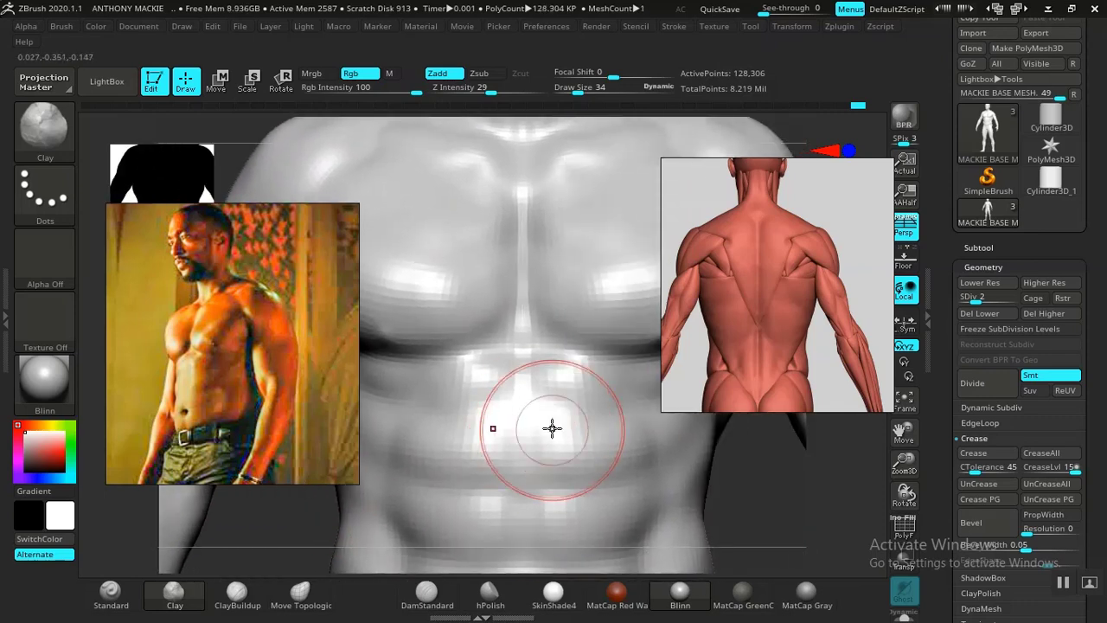
mouse_move(736, 482)
mouse_down()
mouse_move(737, 526)
mouse_move(744, 509)
mouse_up()
click(449, 593)
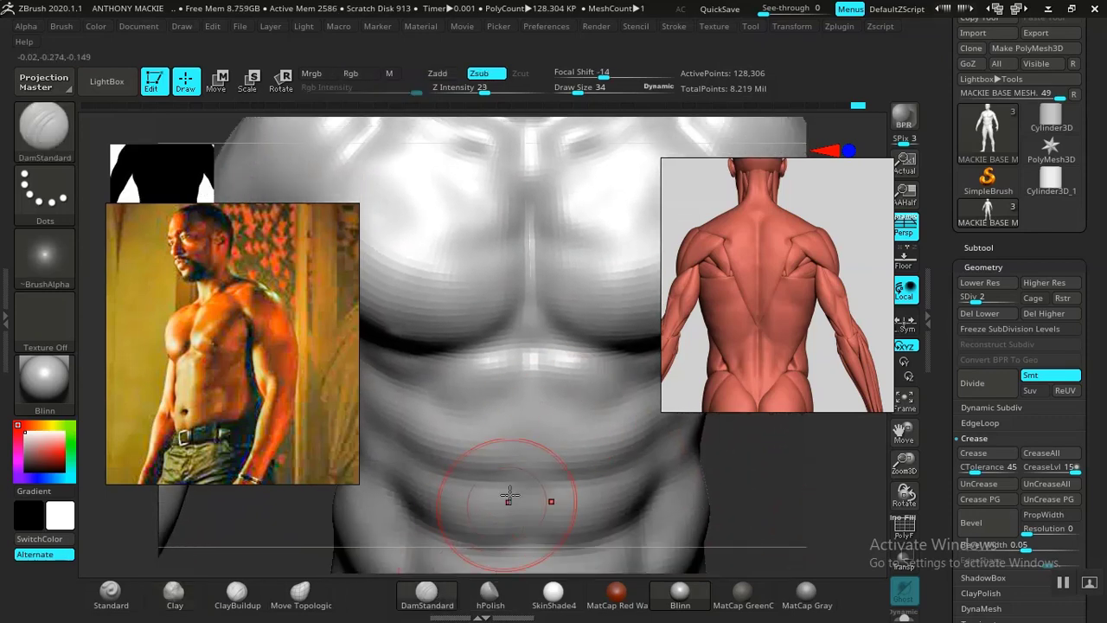
key(shift)
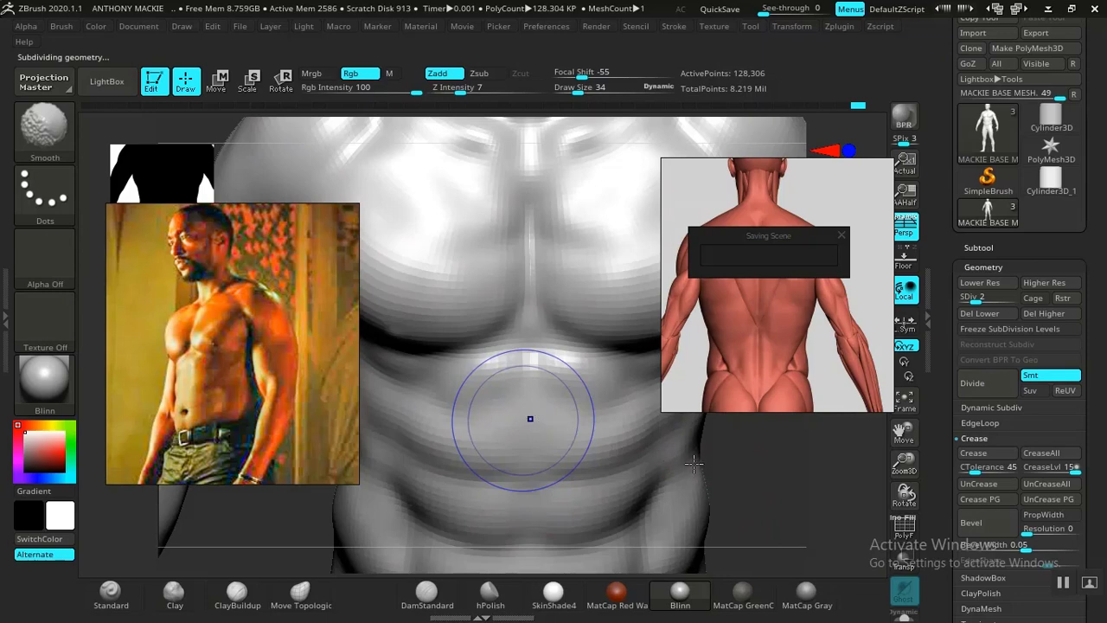
key(shift+d)
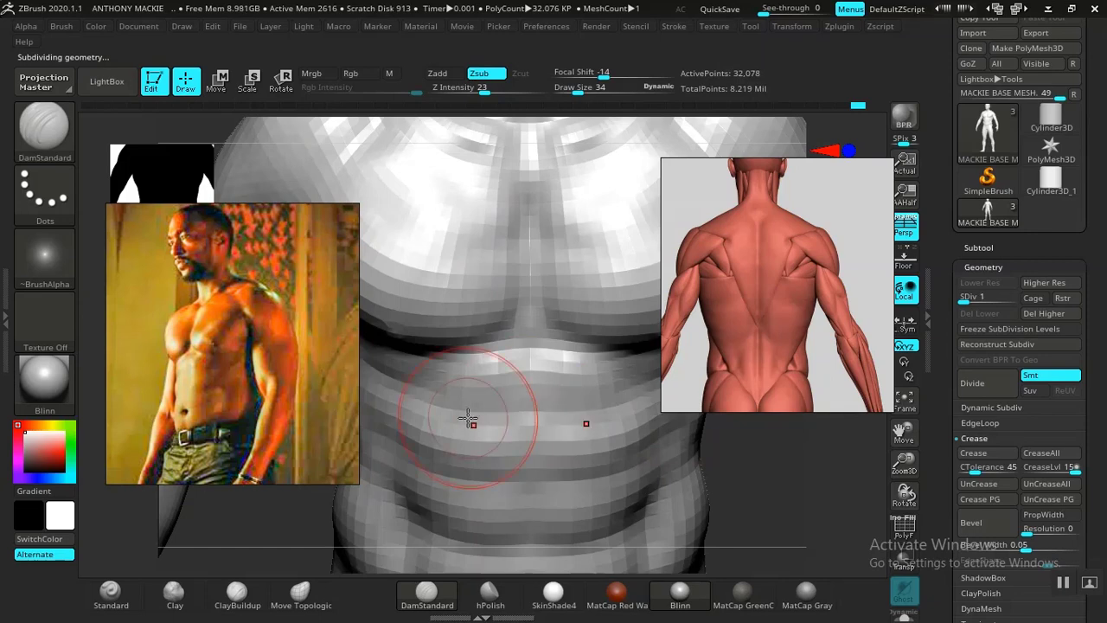
- Define the side edge of the upper abdominals with DamStandard at draw size 26 and focal shift -35
drag(745, 479, 679, 452)
key(space)
drag(549, 392, 541, 378)
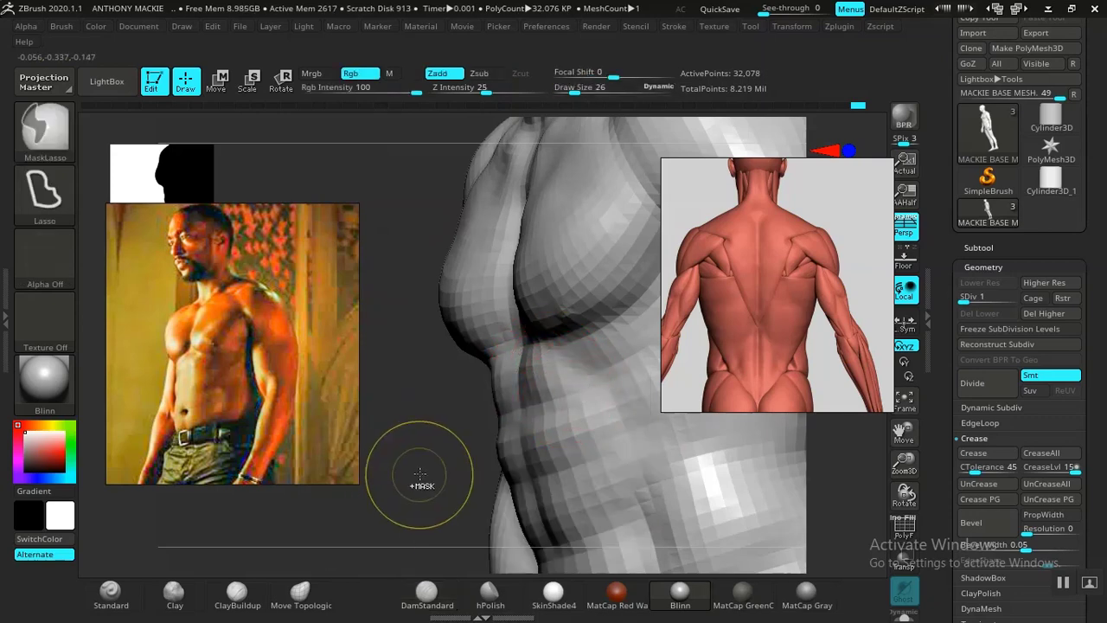
ctrl+right_drag(442, 449, 448, 448)
drag(448, 448, 468, 487)
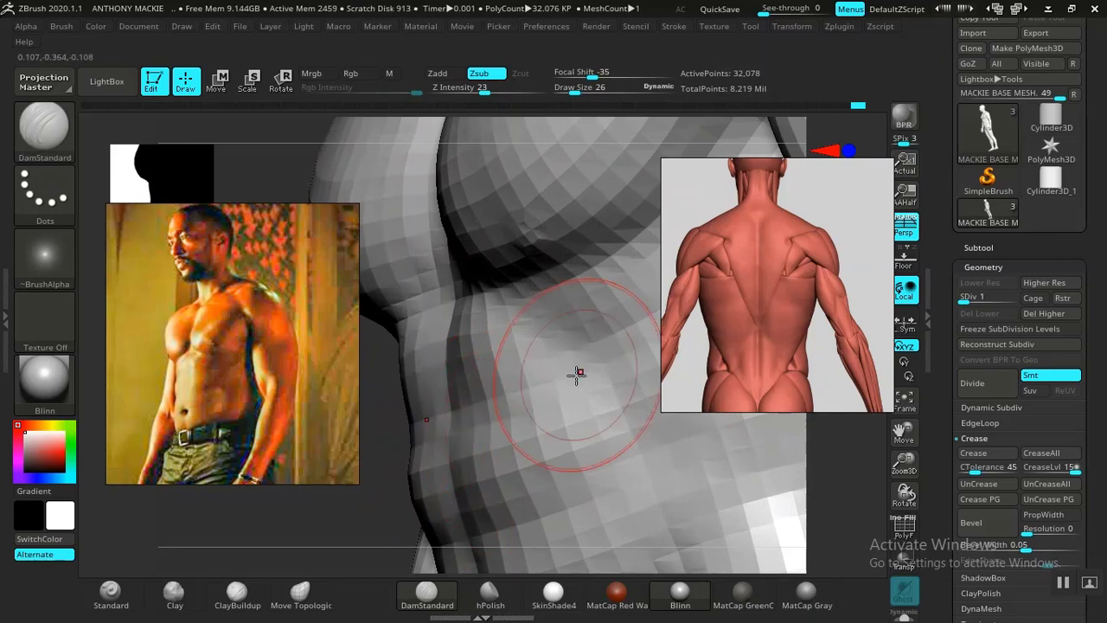
- Examine the abdominals and chest from the front, side and three-quarter angles, raising the mesh to subdivision level 2
ctrl+right_drag(400, 370, 389, 477)
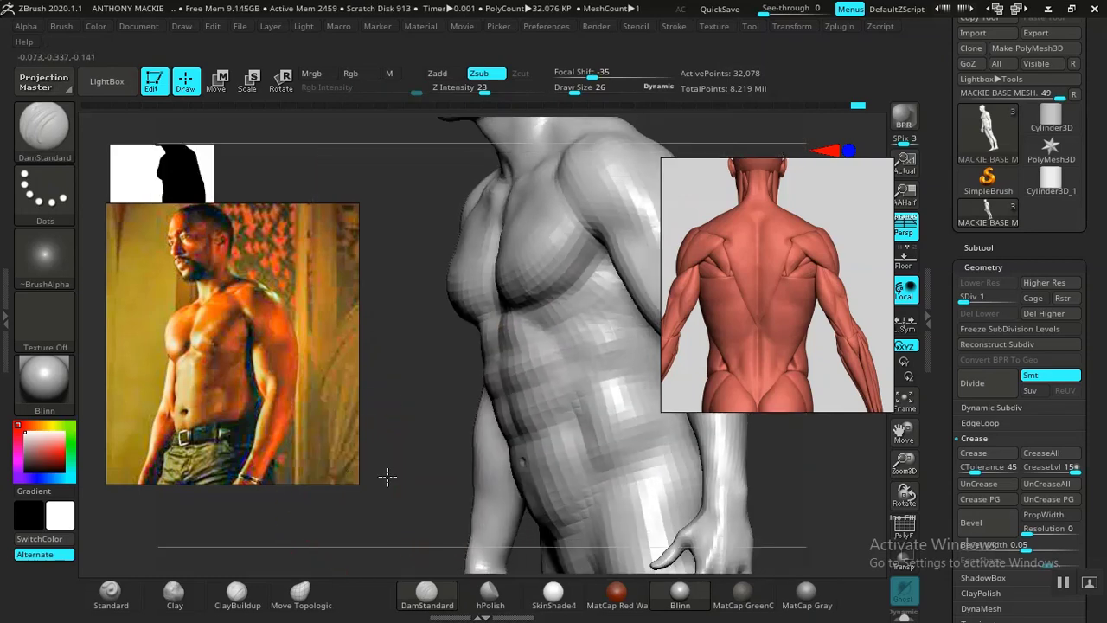
shift+drag(388, 476, 485, 439)
drag(645, 465, 687, 465)
ctrl+right_drag(687, 464, 739, 571)
drag(734, 467, 709, 458)
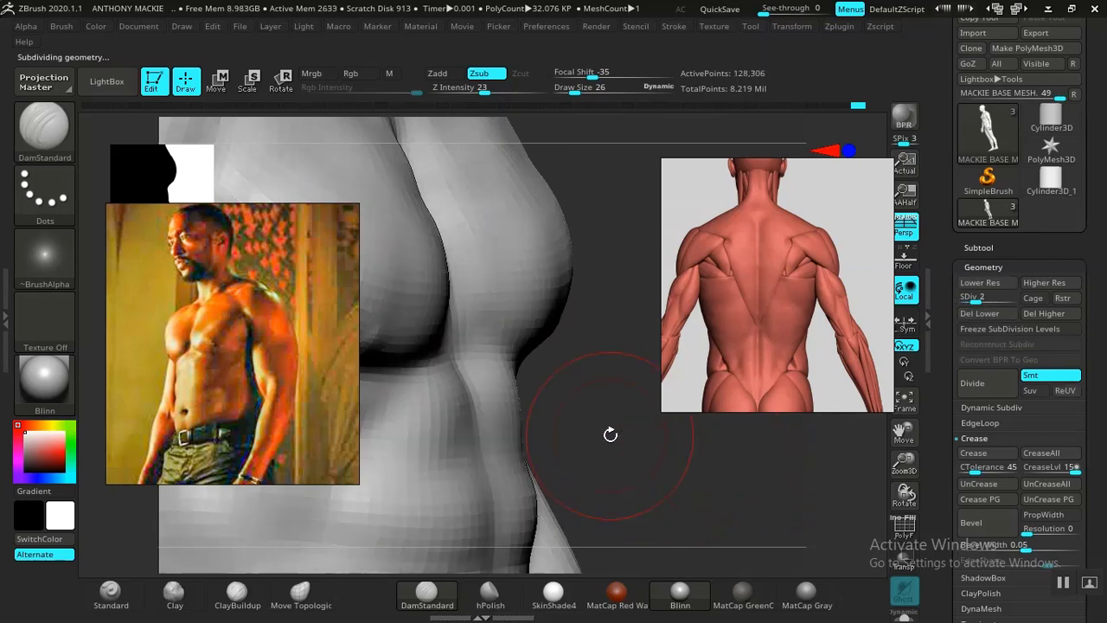
alt+drag(663, 453, 529, 321)
alt+drag(615, 418, 609, 390)
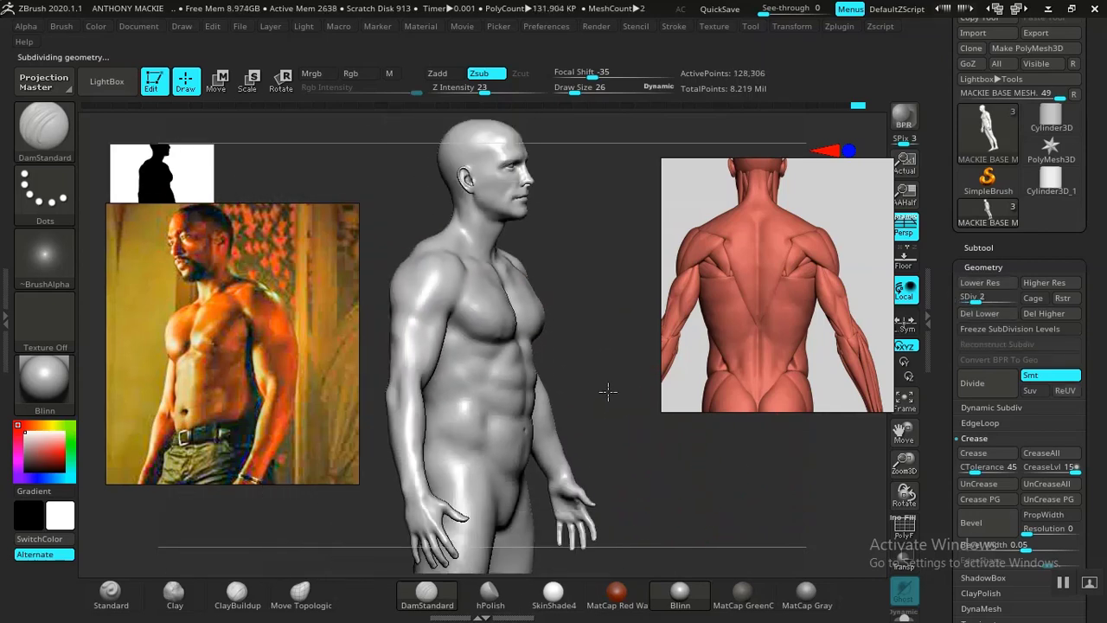
mouse_move(726, 443)
mouse_down()
mouse_move(671, 442)
mouse_move(663, 499)
mouse_move(577, 474)
mouse_move(644, 450)
mouse_move(670, 485)
mouse_move(564, 494)
mouse_up()
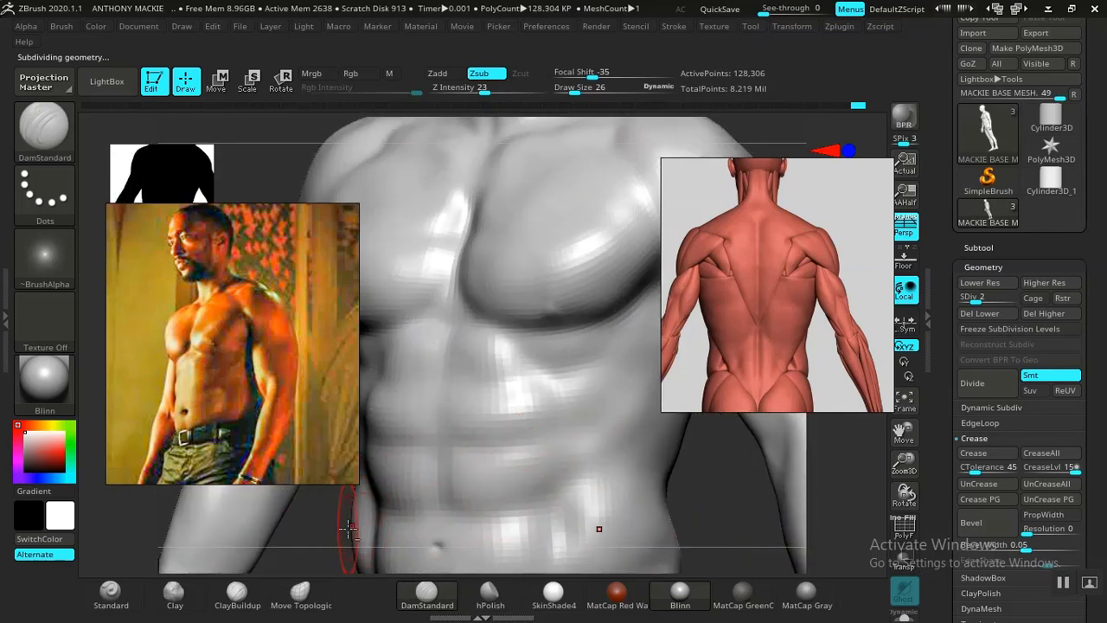
alt+drag(324, 531, 566, 479)
alt+drag(641, 479, 636, 547)
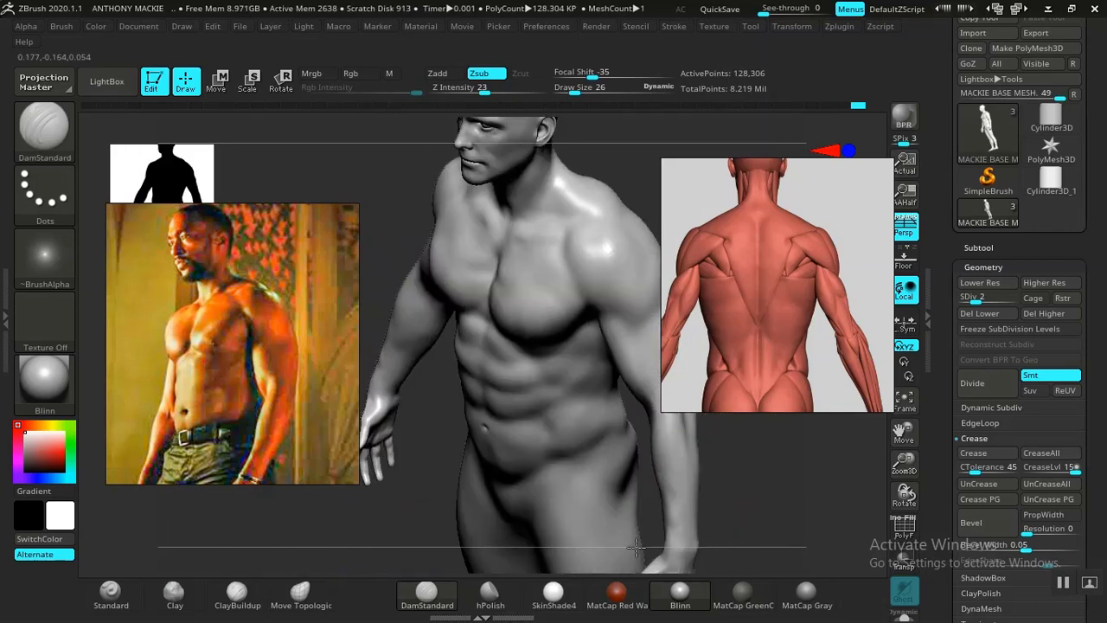
mouse_move(727, 510)
mouse_down()
mouse_move(776, 465)
mouse_move(725, 495)
mouse_up()
- Isolate the torso at subdivision level 1 and move the écorché reference away from the model
key(shift+d)
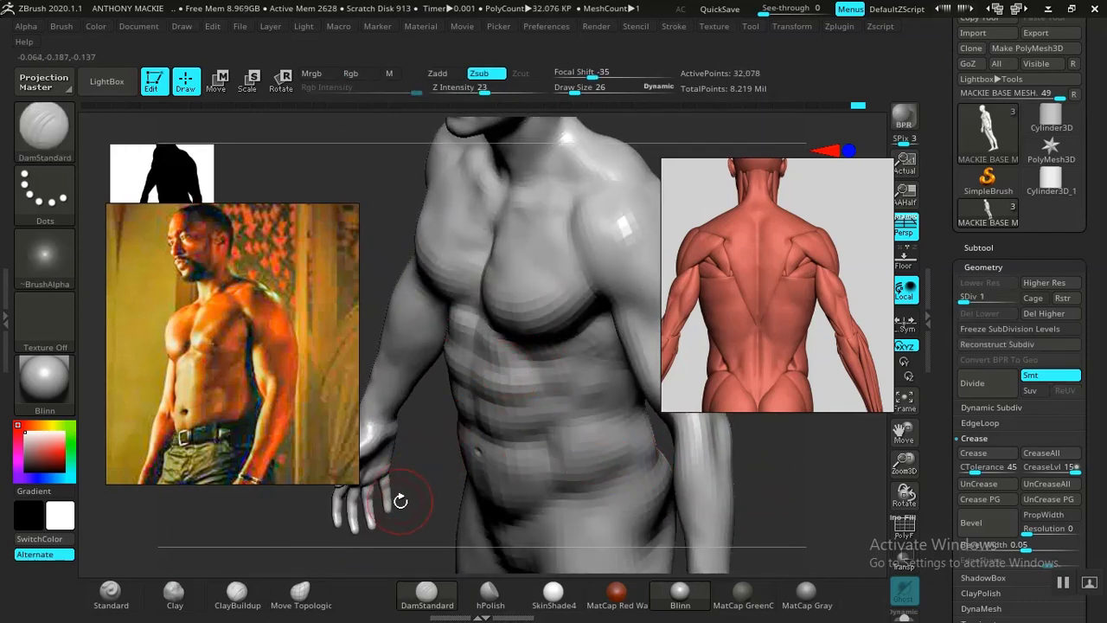
mouse_move(401, 501)
mouse_down()
mouse_move(447, 502)
mouse_move(389, 511)
mouse_up()
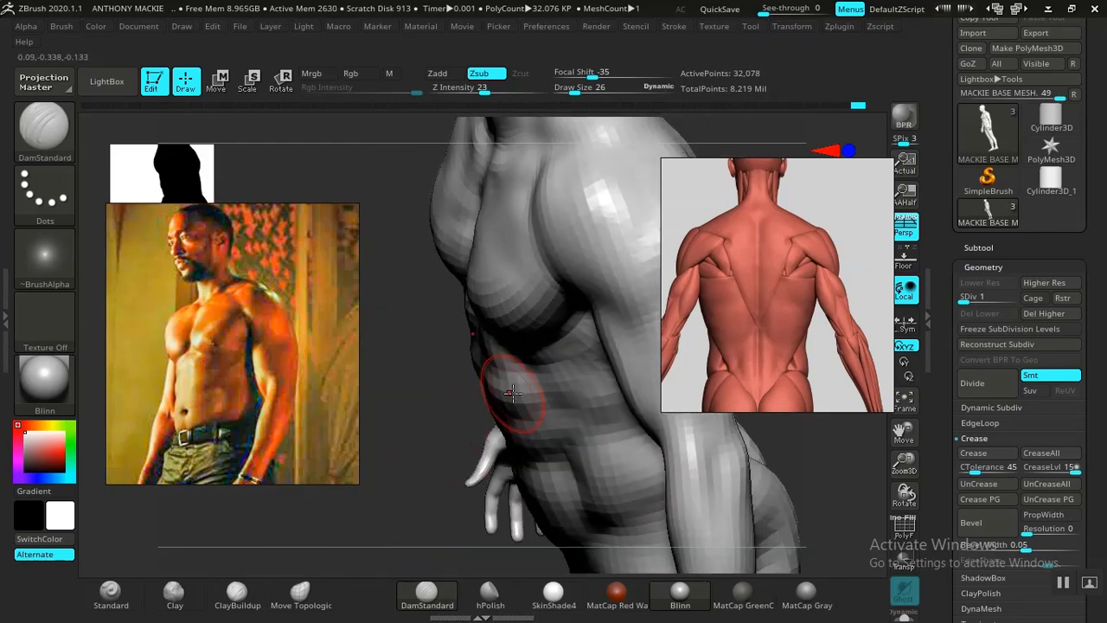
drag(451, 428, 511, 388)
ctrl+shift+click(517, 391)
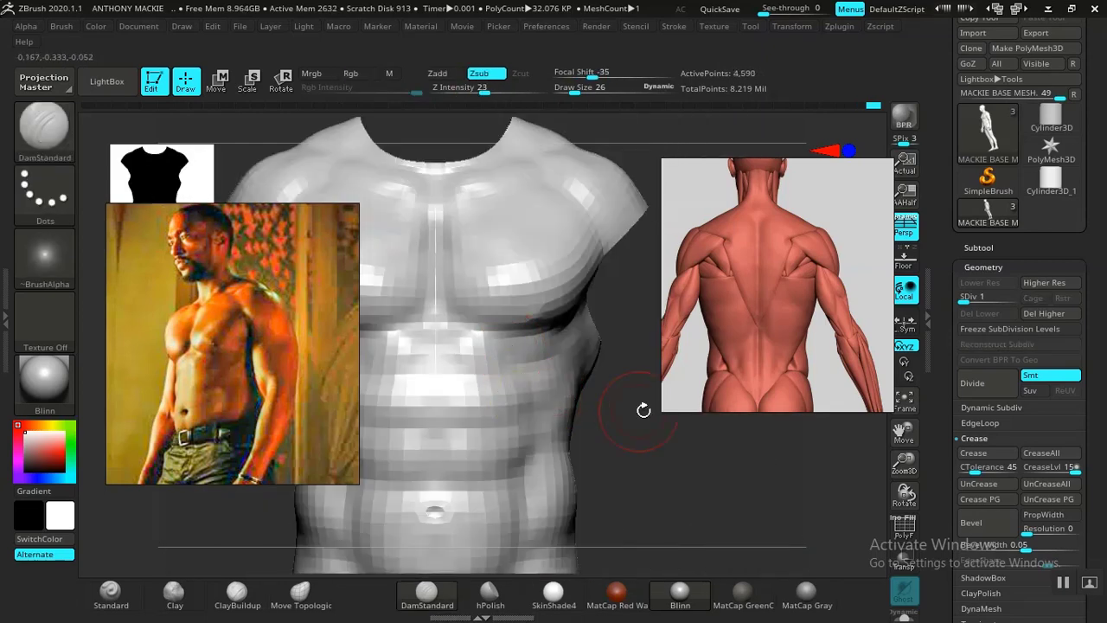
drag(771, 343, 833, 297)
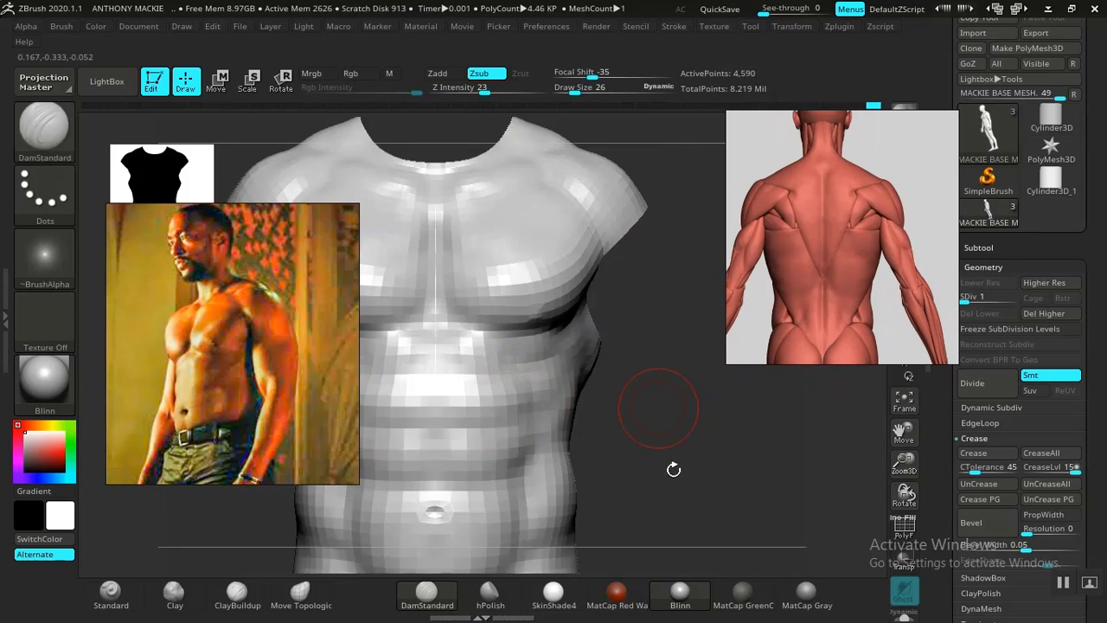
- Smooth the abdominals and deepen the grooves between them with DamStandard at draw size 45
mouse_move(673, 469)
mouse_down()
mouse_move(781, 424)
mouse_move(781, 436)
mouse_move(747, 418)
mouse_move(724, 444)
mouse_move(743, 440)
mouse_move(731, 432)
mouse_move(744, 450)
mouse_move(677, 407)
mouse_move(687, 425)
mouse_move(731, 433)
mouse_up()
key(shift)
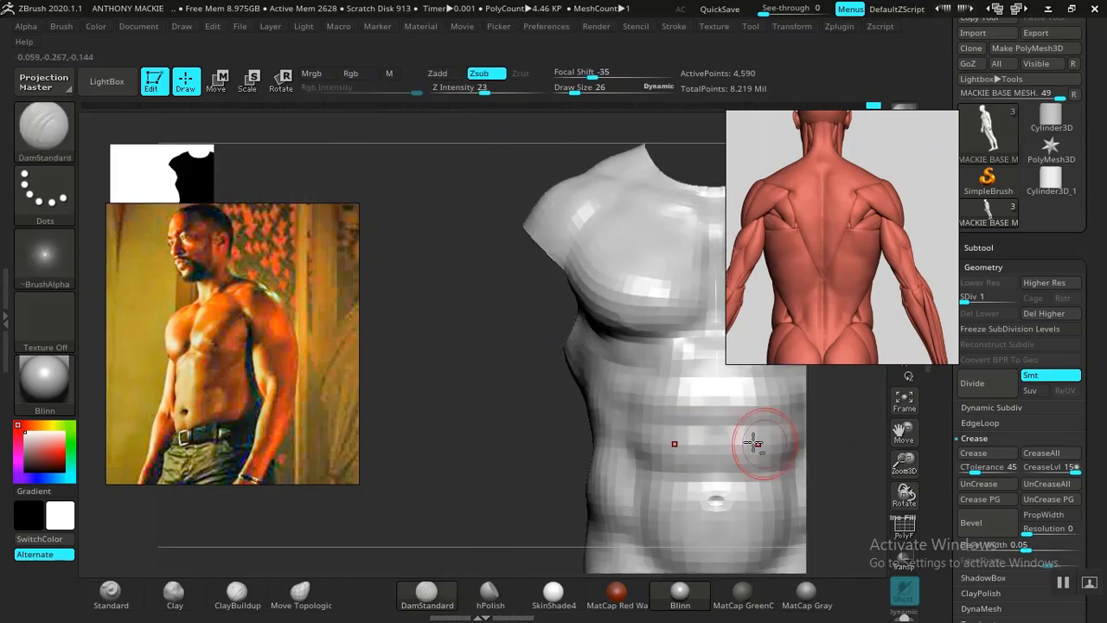
drag(462, 413, 384, 363)
mouse_move(721, 417)
alt+mouse_down()
mouse_move(717, 443)
mouse_move(754, 445)
mouse_move(608, 396)
mouse_move(605, 378)
alt+mouse_up()
key(space)
drag(736, 454, 586, 407)
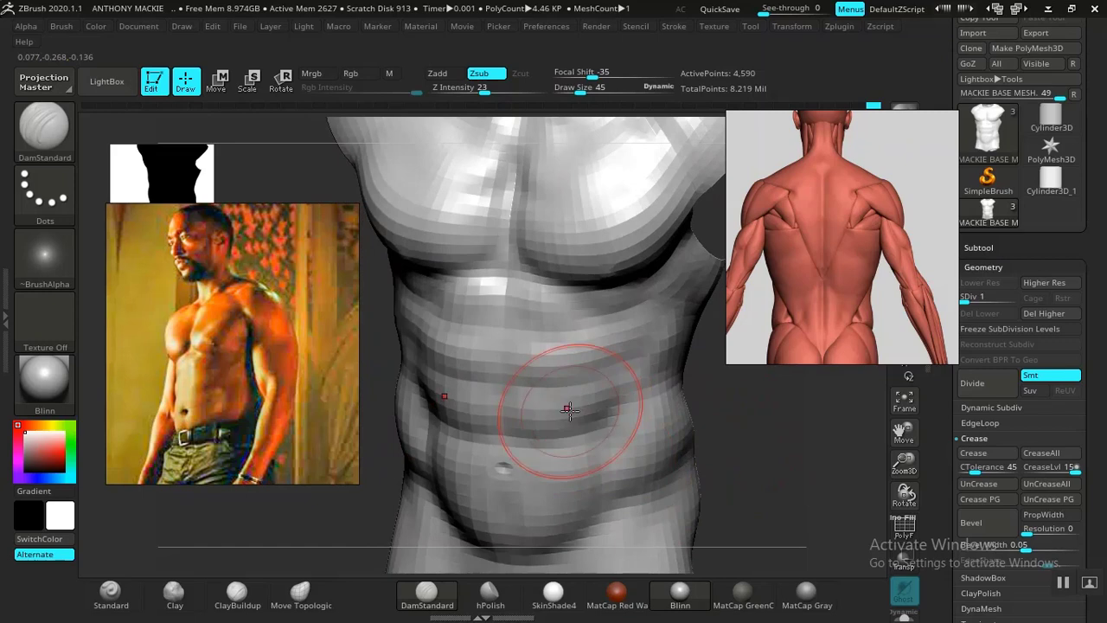
- Reshape the abdominal blocks and the side of the waist with the Move Topological brush
click(300, 593)
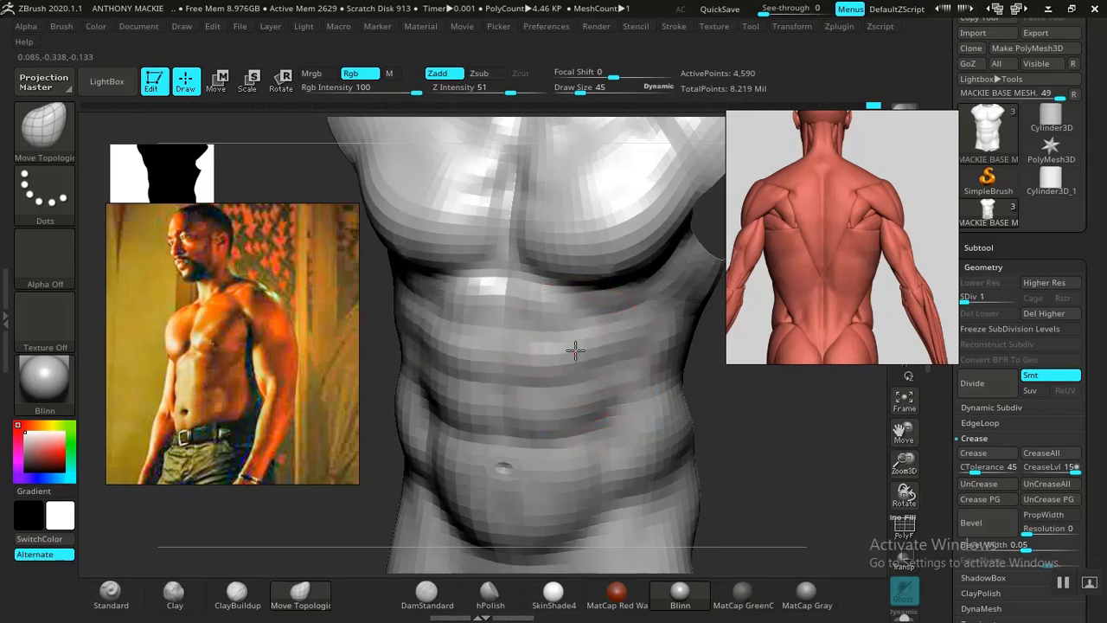
drag(747, 406, 528, 421)
drag(464, 431, 428, 430)
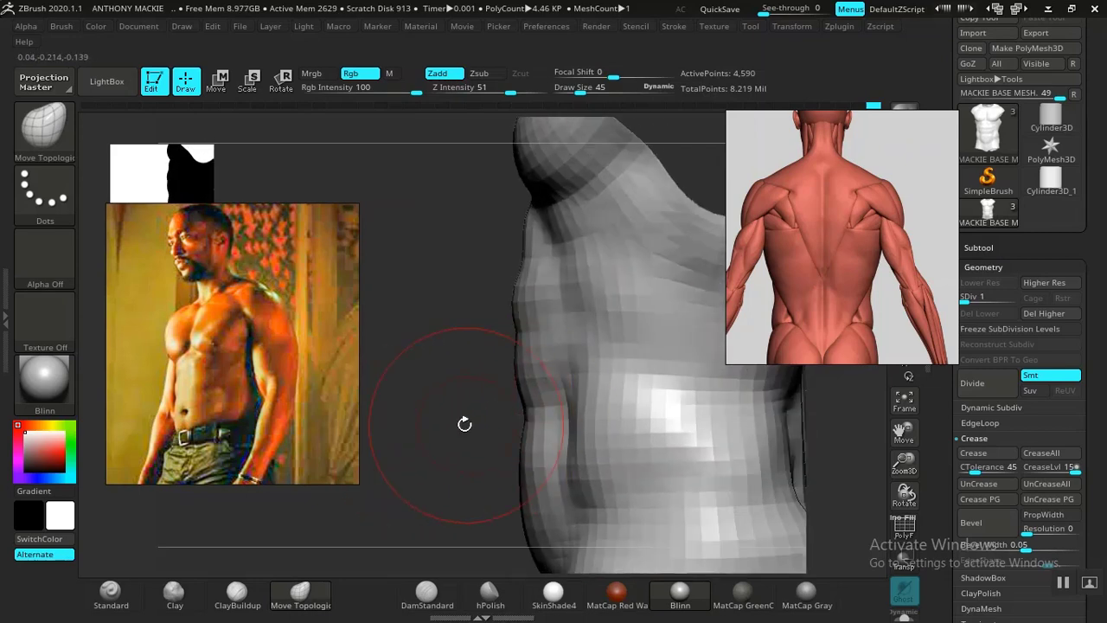
drag(465, 424, 501, 460)
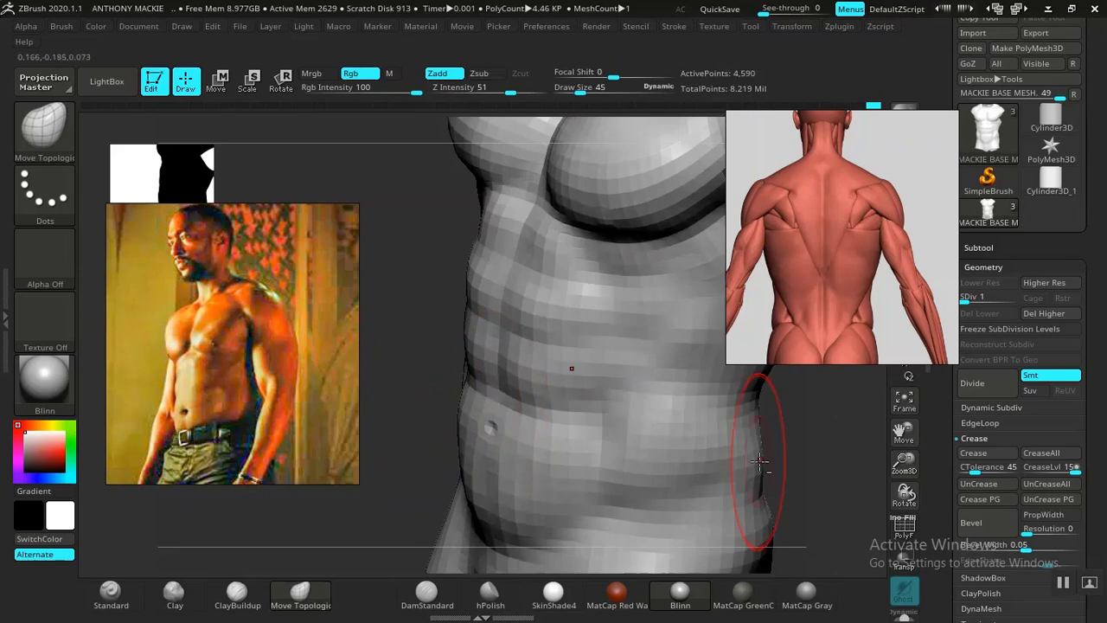
mouse_move(760, 463)
mouse_down()
mouse_move(816, 438)
mouse_move(693, 440)
mouse_move(615, 373)
mouse_move(701, 482)
mouse_move(692, 419)
mouse_move(493, 402)
mouse_move(413, 354)
mouse_move(690, 462)
mouse_move(657, 510)
mouse_up()
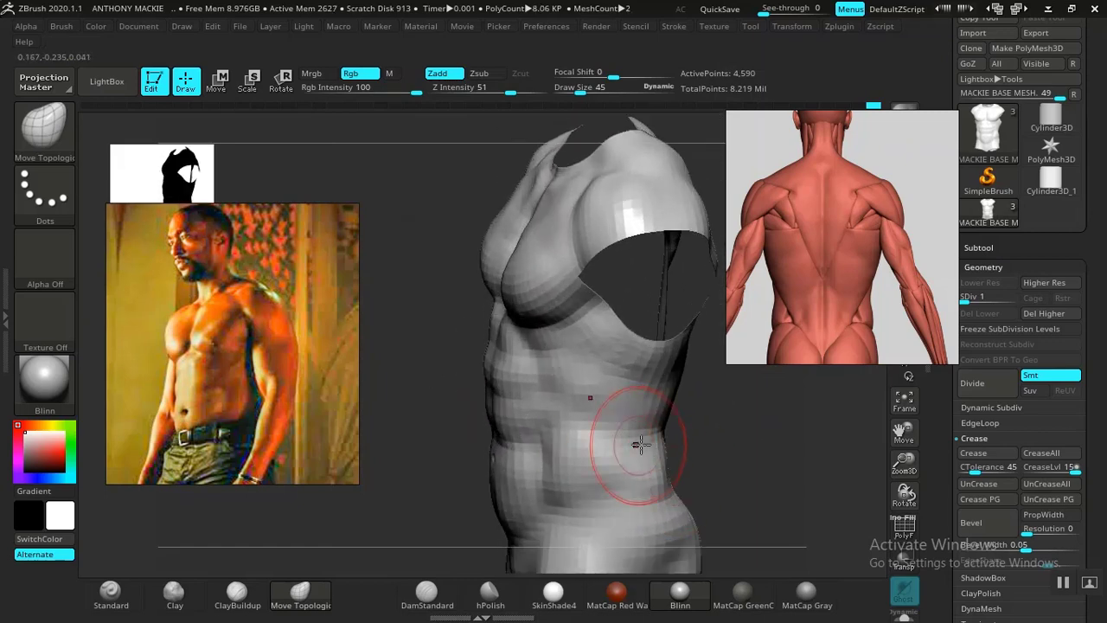
alt+drag(729, 418, 737, 459)
drag(736, 417, 504, 424)
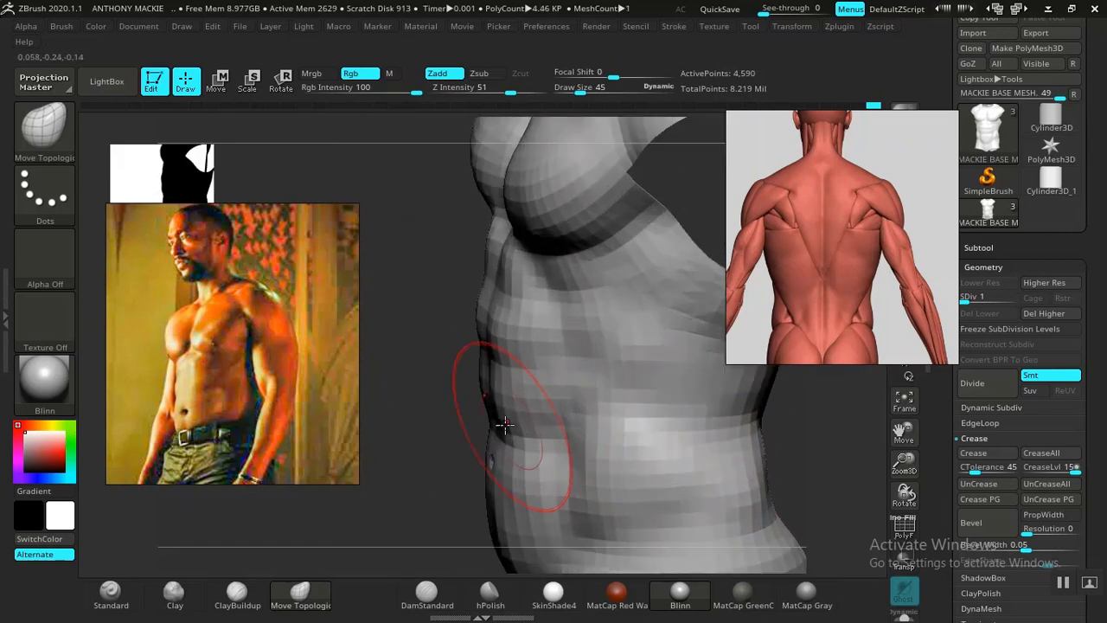
- Add volume to the abdominals beside the navel with ClayBuildup at draw size 31 and smooth it
click(237, 594)
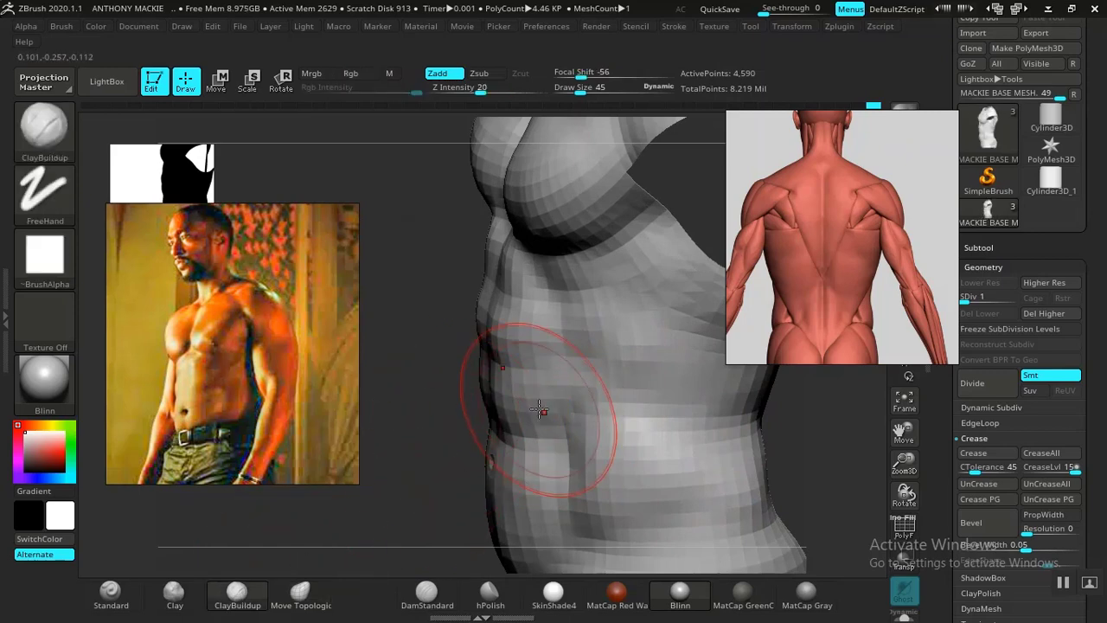
key(space)
drag(539, 382, 542, 382)
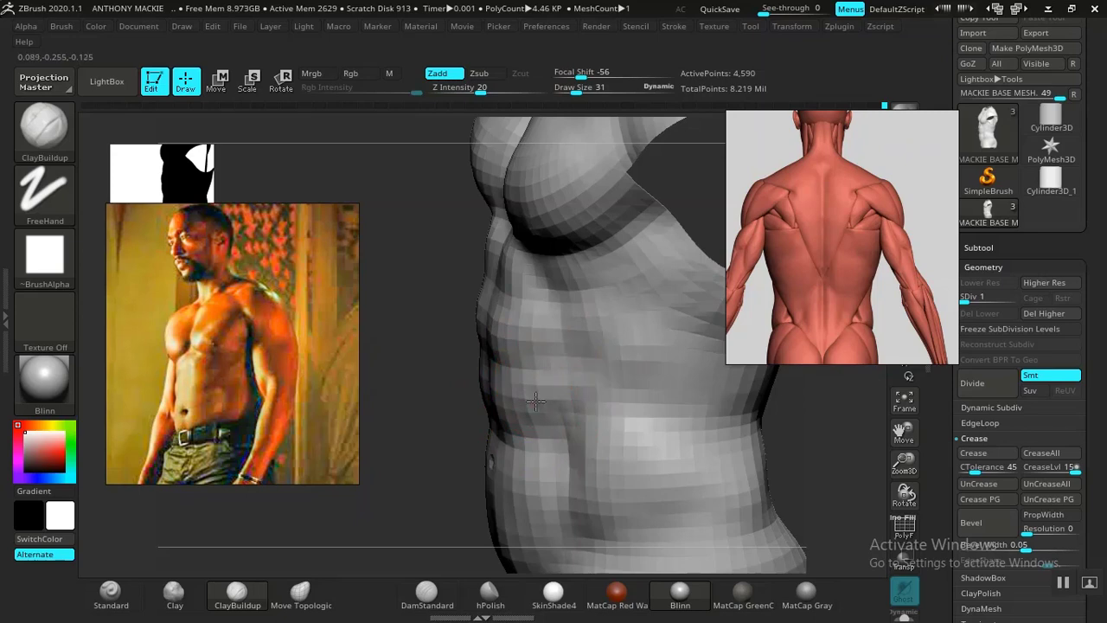
key(shift)
drag(381, 406, 447, 424)
mouse_move(657, 424)
alt+mouse_down()
mouse_move(661, 434)
mouse_move(666, 418)
alt+mouse_up()
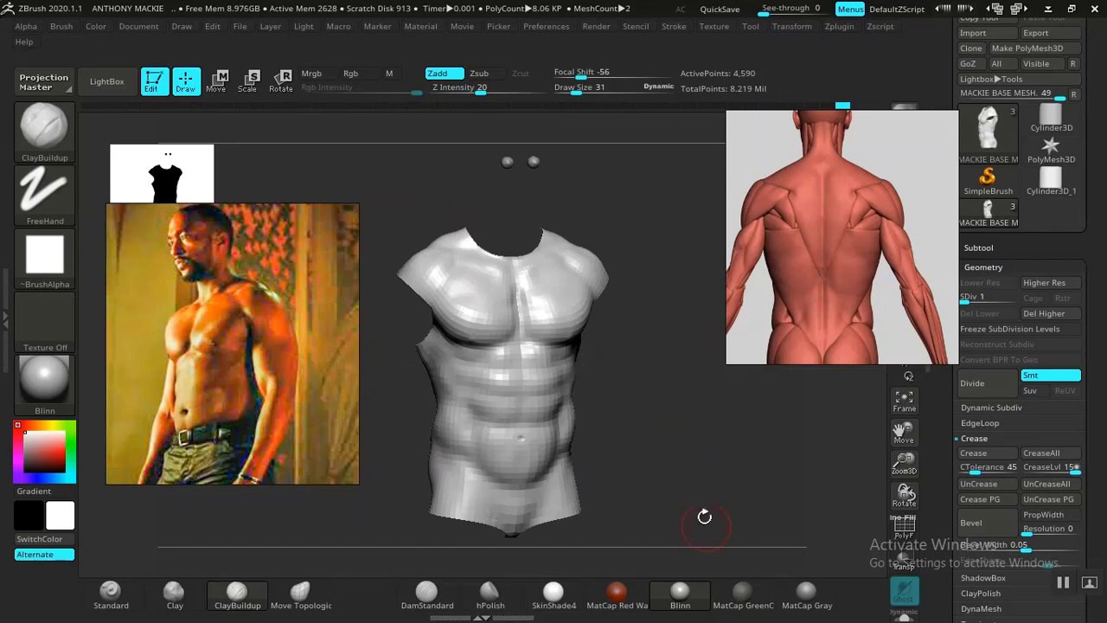
- Unhide the whole figure and inspect it from behind, then close up on the chest and neck
ctrl+shift+click(726, 430)
alt+drag(749, 460, 618, 300)
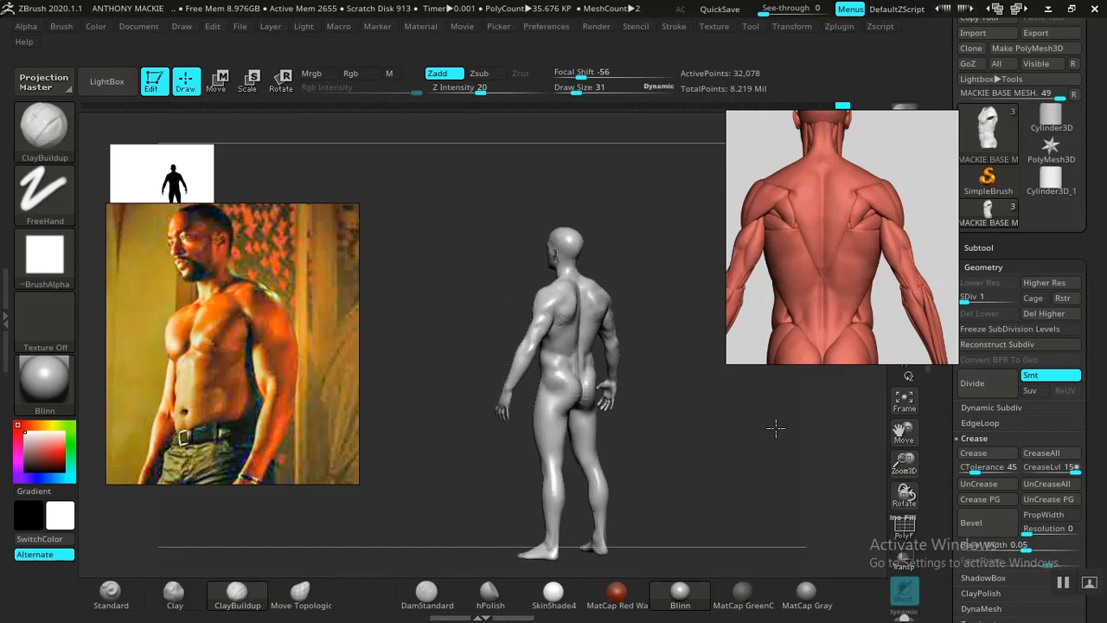
shift+drag(716, 415, 714, 416)
alt+drag(670, 333, 778, 563)
alt+drag(787, 372, 750, 493)
alt+drag(710, 430, 714, 562)
drag(661, 322, 761, 490)
alt+drag(735, 433, 766, 440)
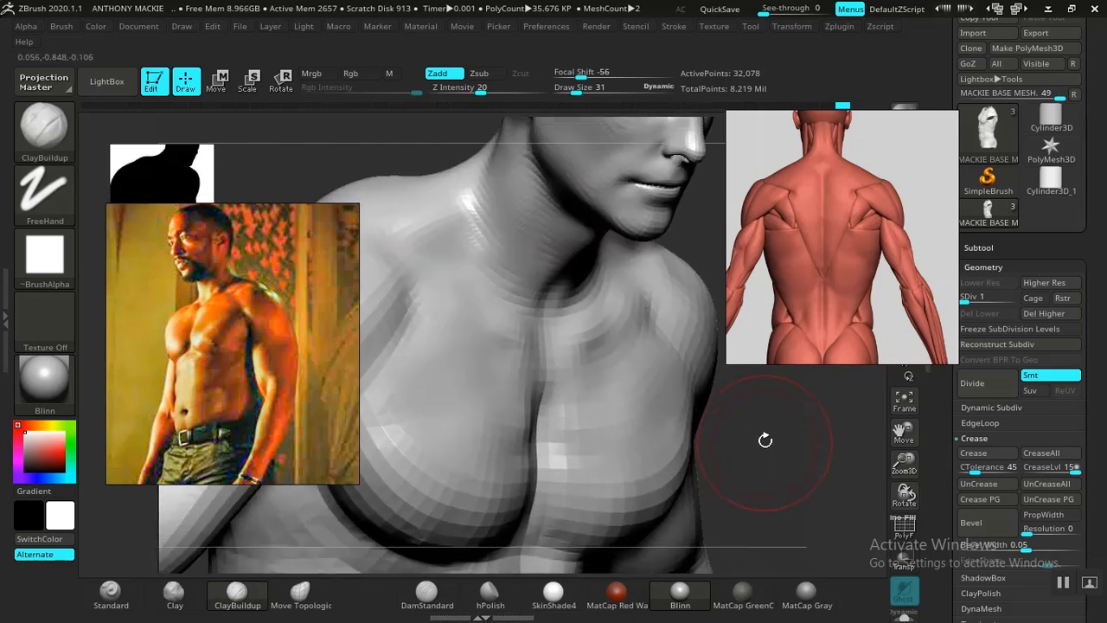
- Find the photo of the long-haired shirtless male model on the reference board and examine his neck, collarbones and shoulders up close
scroll(832, 305, down, 6)
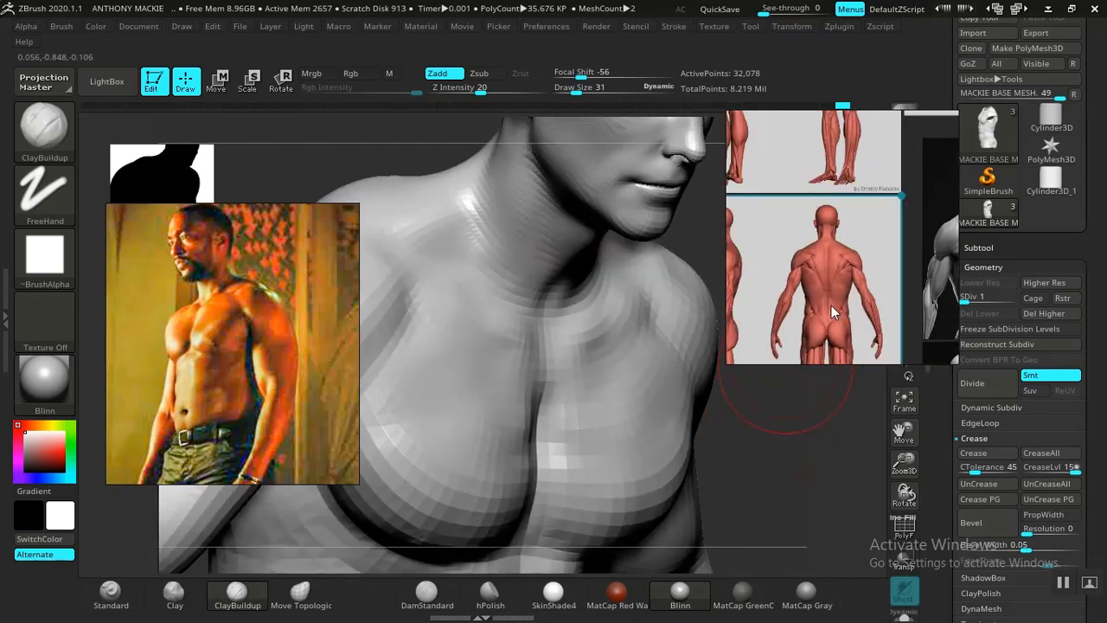
scroll(850, 291, up, 6)
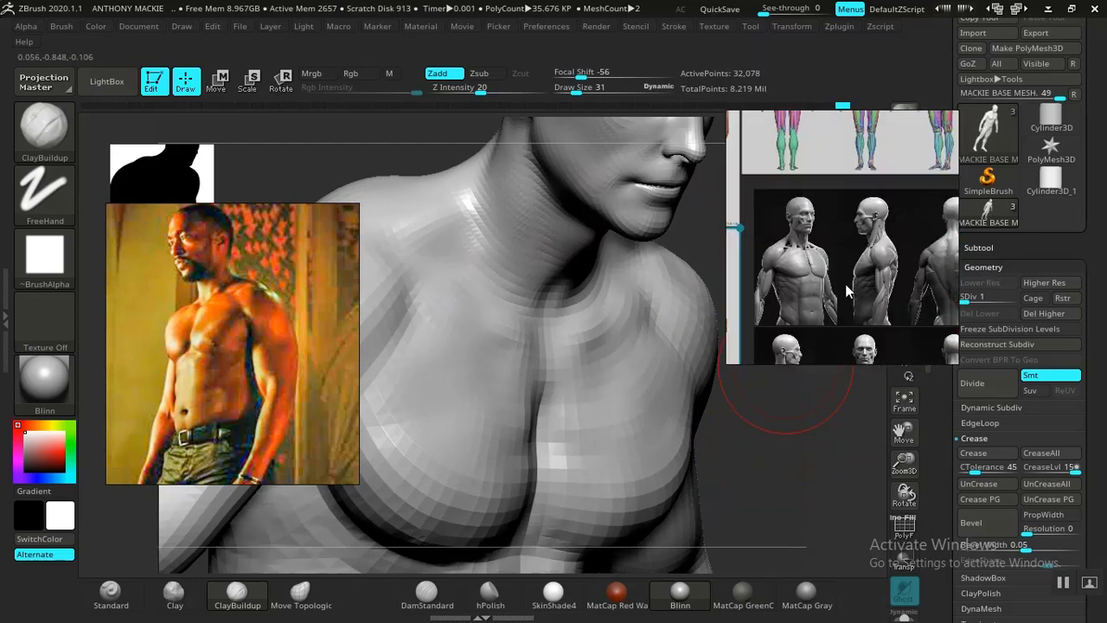
scroll(823, 282, down, 5)
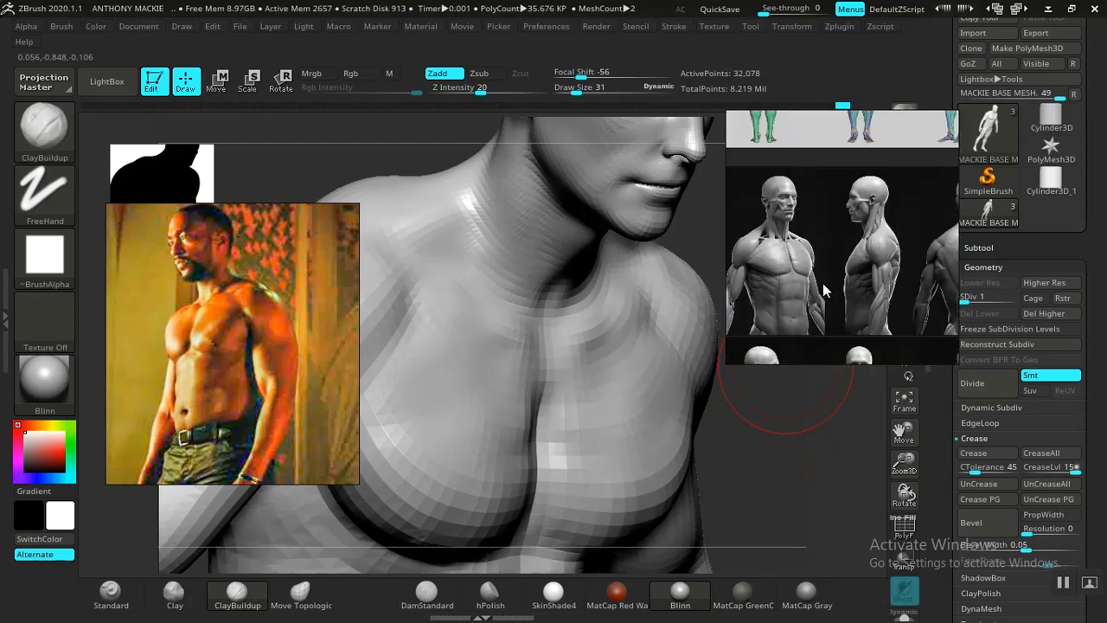
scroll(850, 298, down, 6)
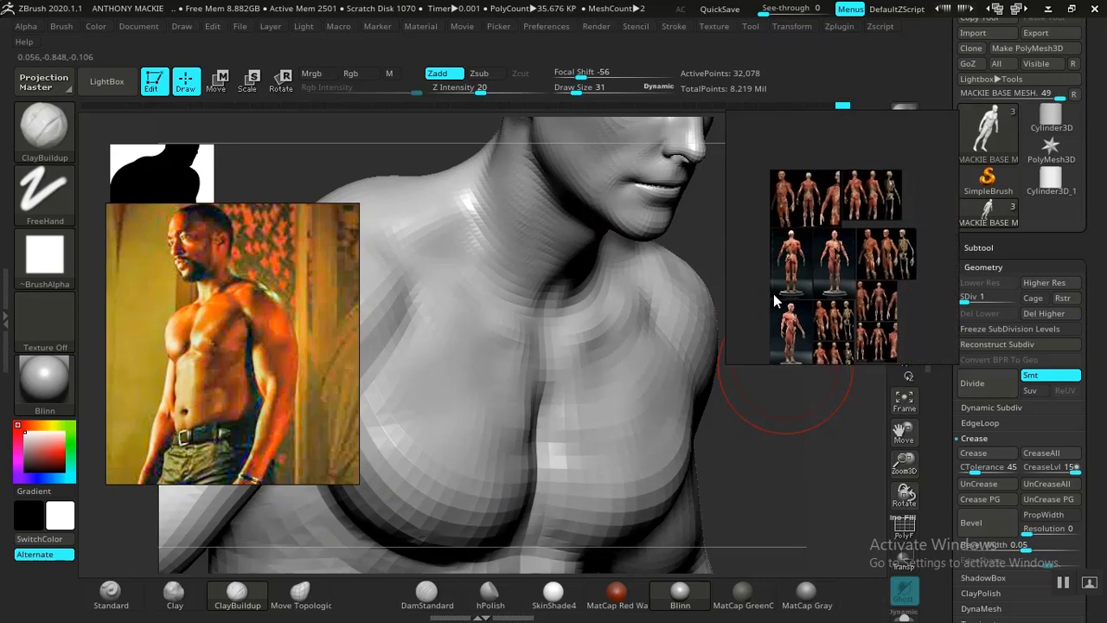
scroll(767, 236, up, 6)
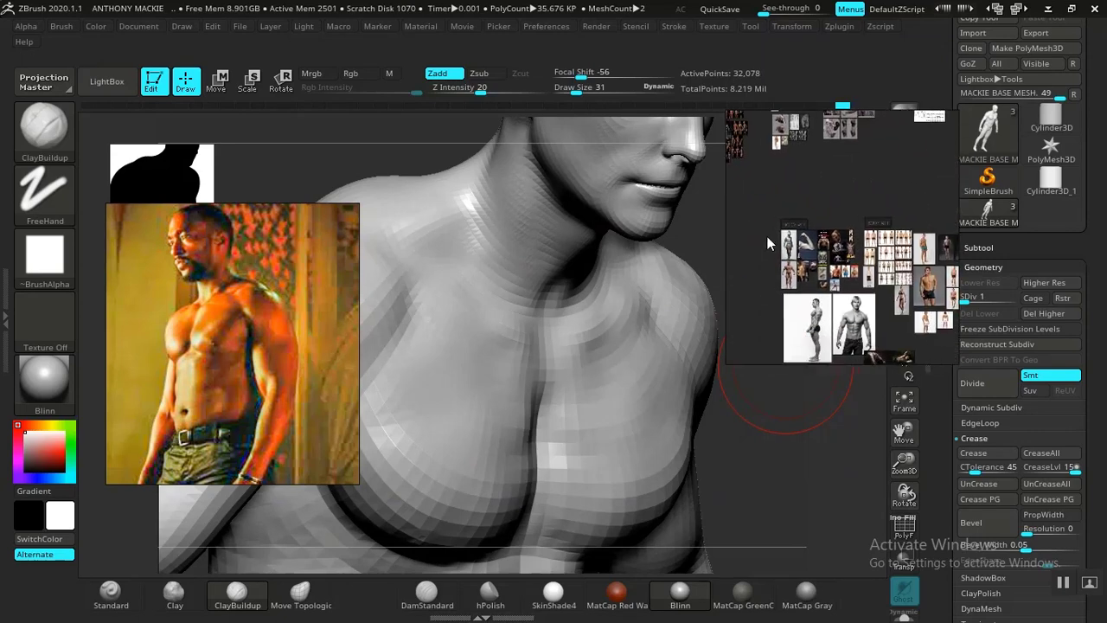
middle_drag(894, 269, 810, 260)
middle_drag(843, 317, 869, 287)
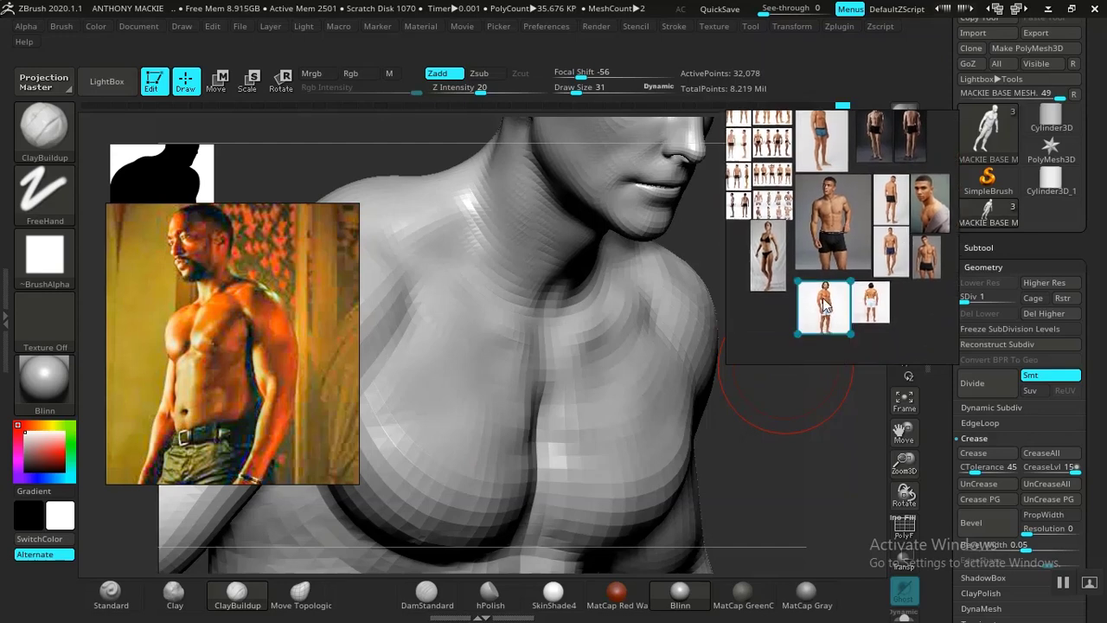
double_click(823, 301)
scroll(823, 297, up, 3)
middle_drag(843, 129, 856, 264)
scroll(853, 255, up, 2)
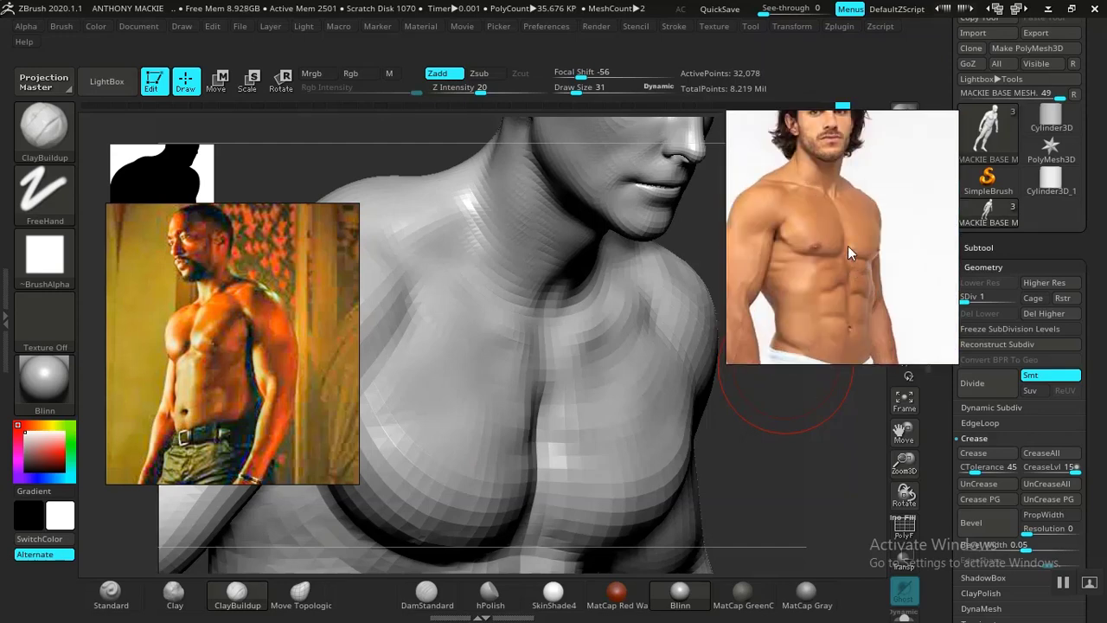
middle_drag(837, 213, 873, 333)
scroll(837, 292, up, 3)
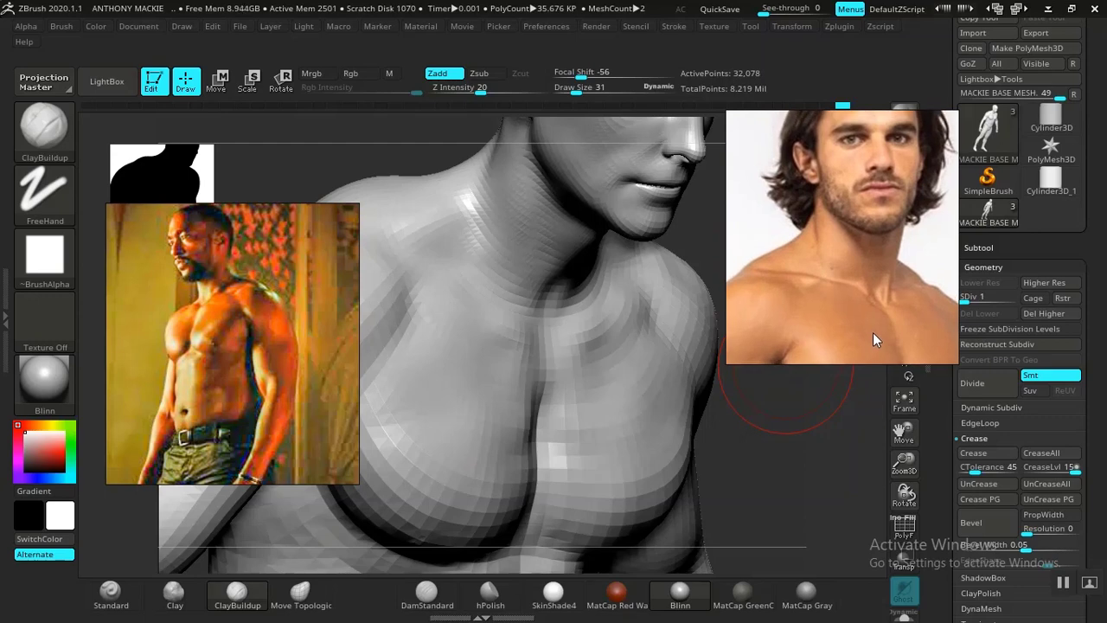
- Sculpt the collarbones from the base of the neck toward the shoulders with the Standard brush at draw size 18
mouse_move(768, 444)
mouse_down()
mouse_move(843, 458)
mouse_move(846, 494)
mouse_move(736, 485)
mouse_move(900, 429)
mouse_up()
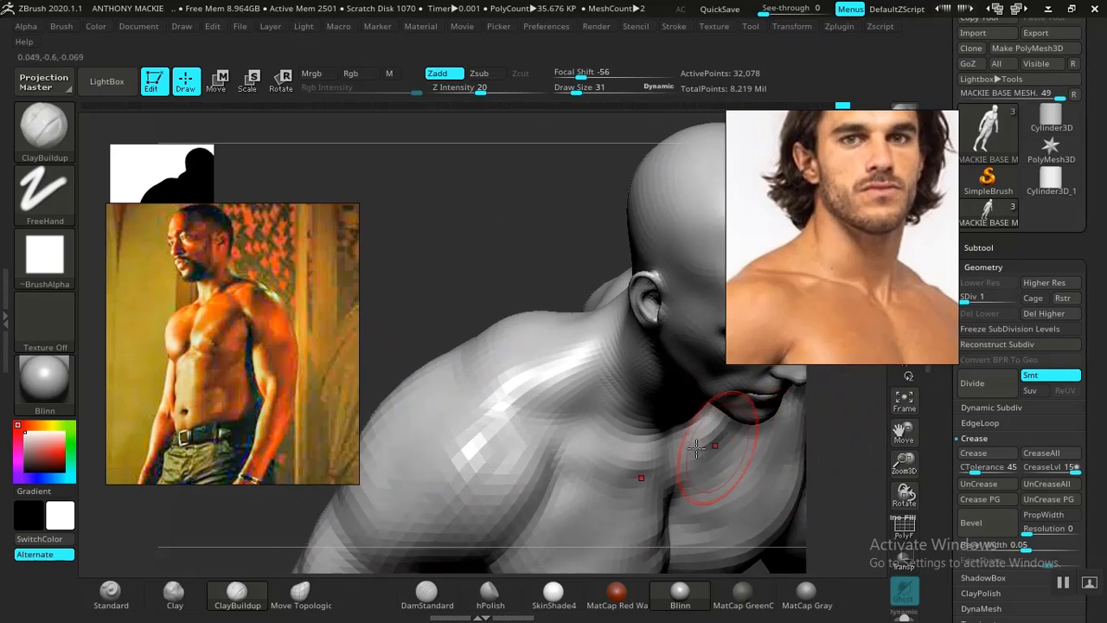
mouse_move(499, 247)
alt+mouse_down()
mouse_move(458, 285)
mouse_move(462, 234)
mouse_move(462, 305)
alt+mouse_up()
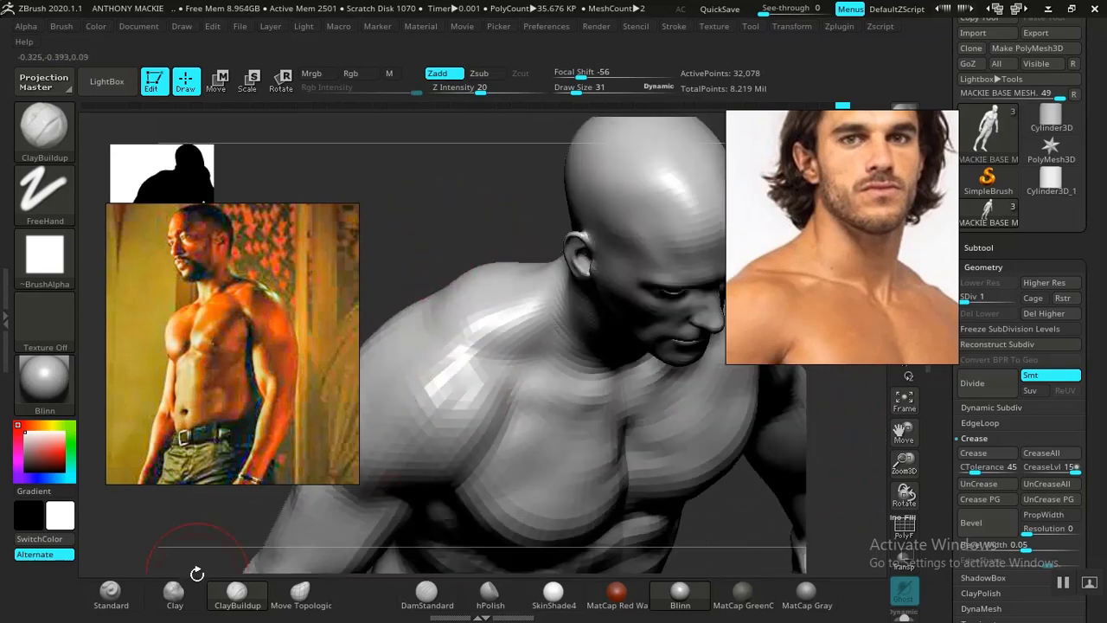
click(110, 594)
key(space)
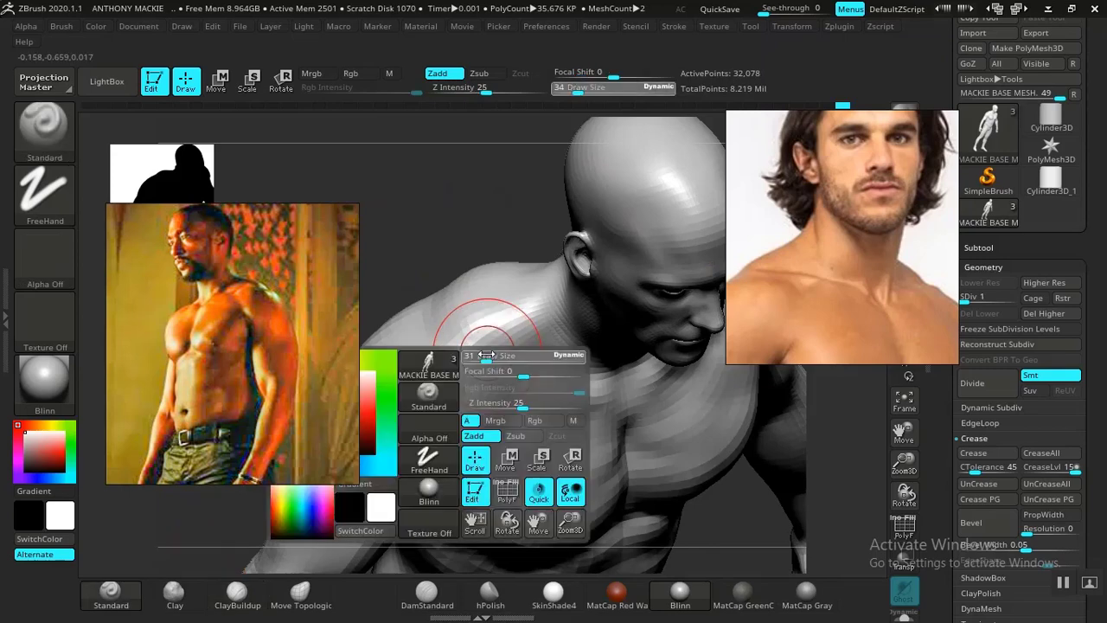
mouse_move(410, 267)
alt+mouse_down()
mouse_move(403, 230)
mouse_move(462, 217)
mouse_move(542, 381)
alt+mouse_up()
mouse_move(462, 260)
mouse_down()
mouse_move(437, 263)
mouse_move(445, 273)
mouse_up()
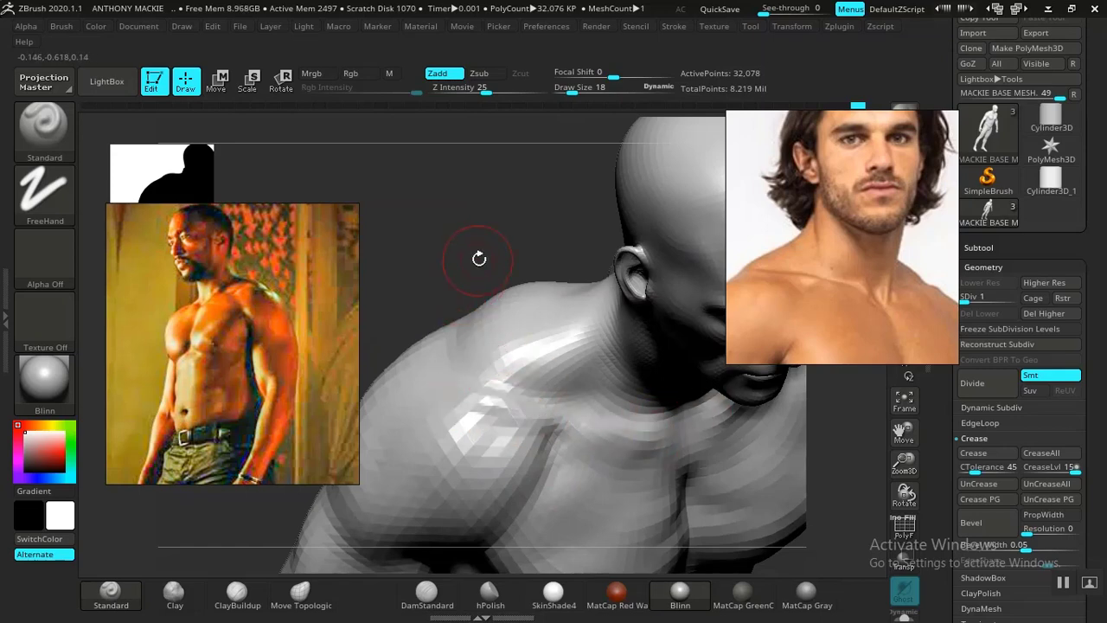
alt+drag(479, 258, 598, 395)
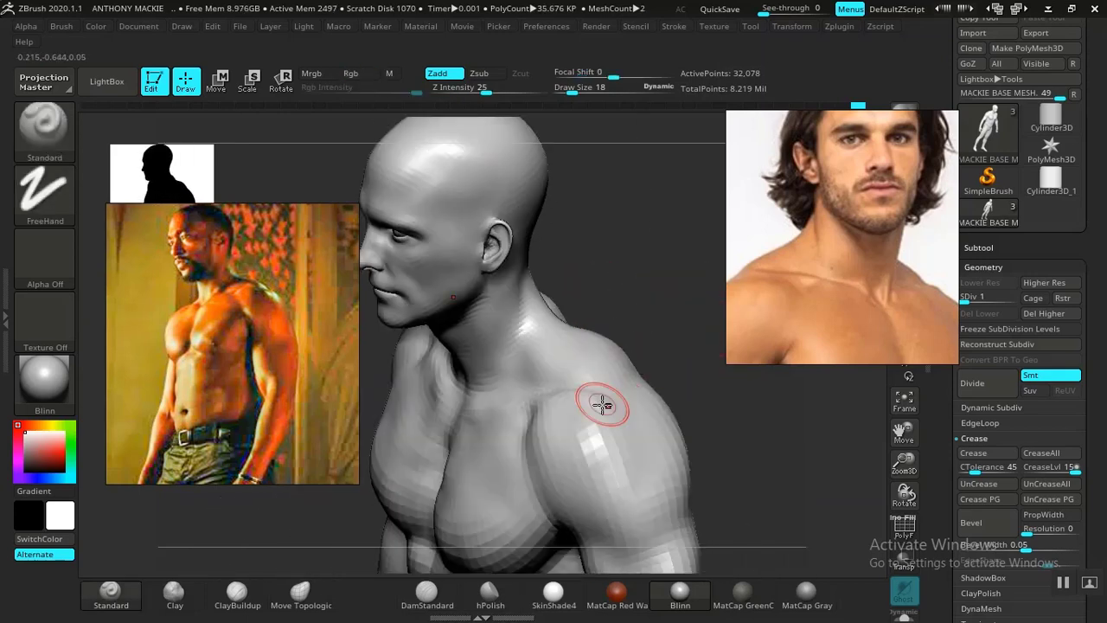
alt+drag(644, 283, 649, 399)
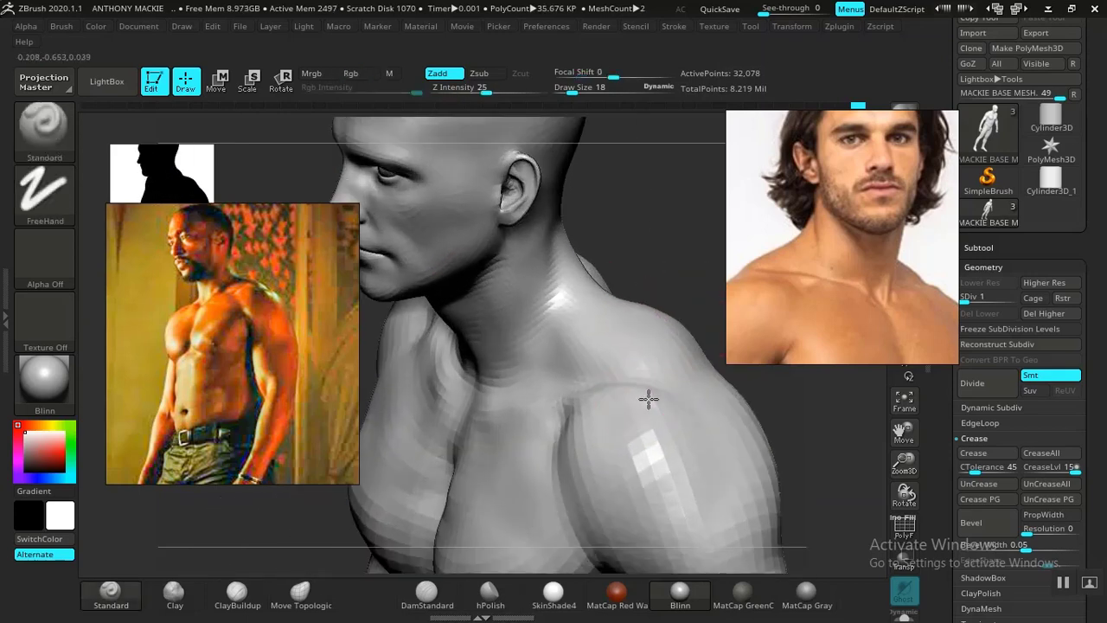
- Smooth the collarbone area and reinforce the outer end of the collarbone where it meets the shoulder with the Standard brush
mouse_move(653, 247)
shift+mouse_down()
mouse_move(665, 250)
mouse_move(591, 255)
mouse_move(600, 294)
mouse_move(638, 343)
mouse_move(619, 316)
mouse_move(608, 323)
mouse_move(569, 426)
shift+mouse_up()
key(ctrl)
key(shift)
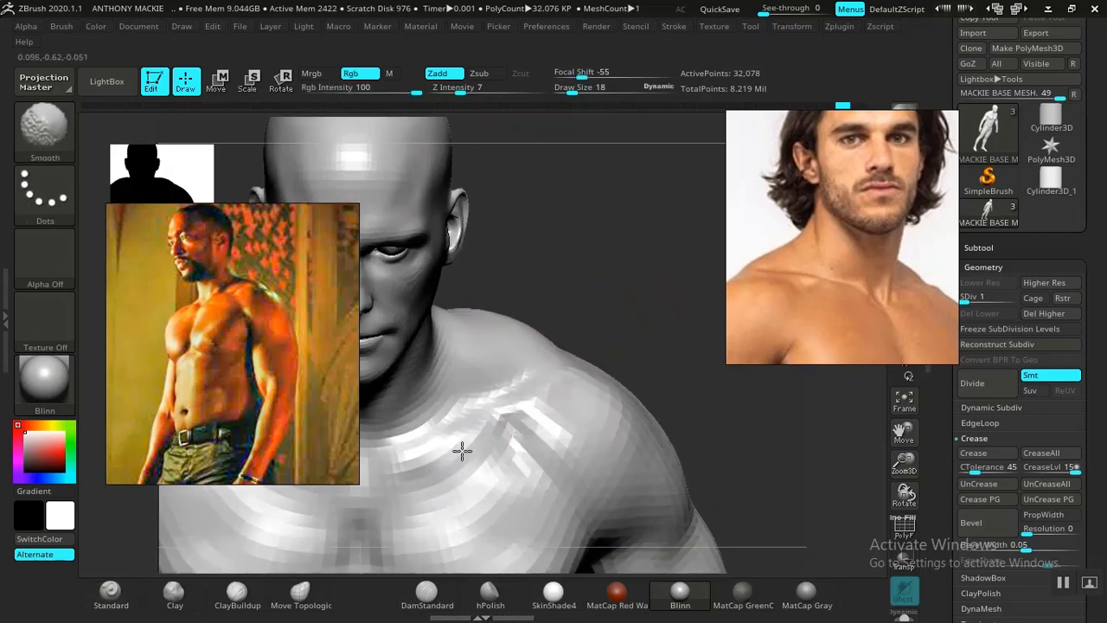
shift+drag(462, 451, 473, 442)
drag(544, 391, 553, 383)
mouse_move(494, 400)
mouse_down()
mouse_move(519, 415)
mouse_move(479, 430)
mouse_up()
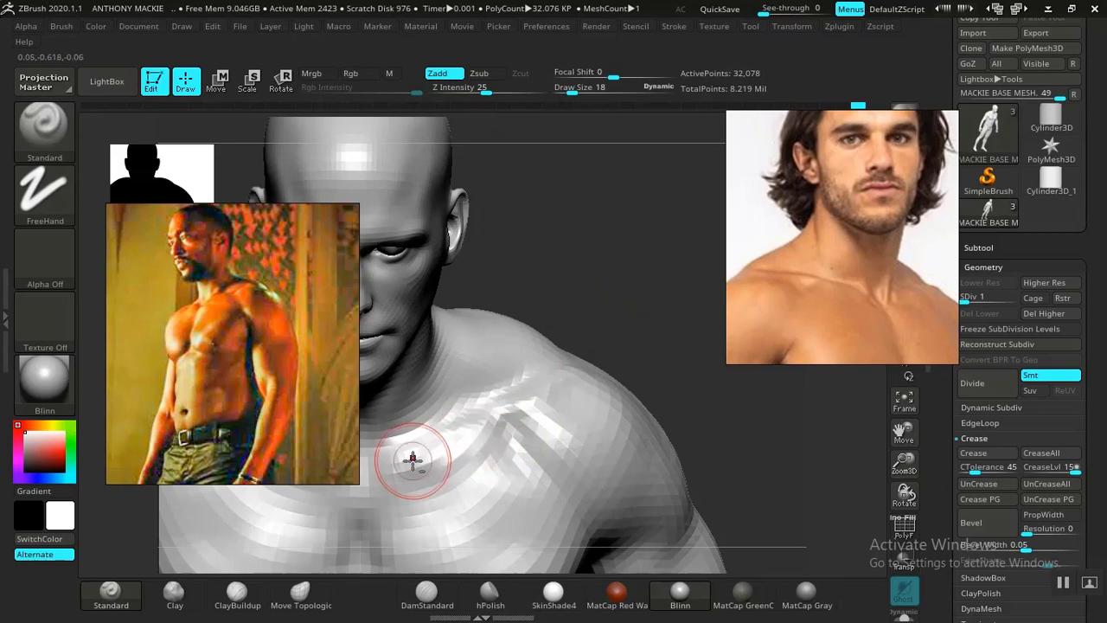
- Smooth the transition between the collarbone, the front of the shoulder and the upper chest
mouse_move(689, 421)
mouse_down()
mouse_move(669, 395)
mouse_move(667, 425)
mouse_move(668, 398)
mouse_up()
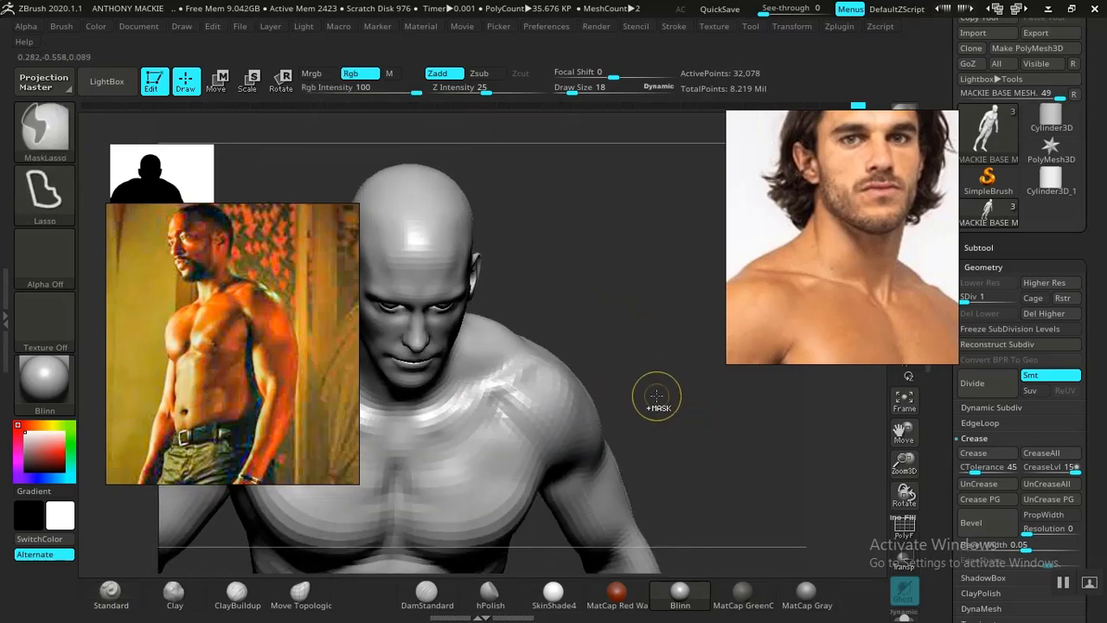
mouse_move(650, 388)
mouse_down()
mouse_move(662, 453)
mouse_move(544, 343)
mouse_up()
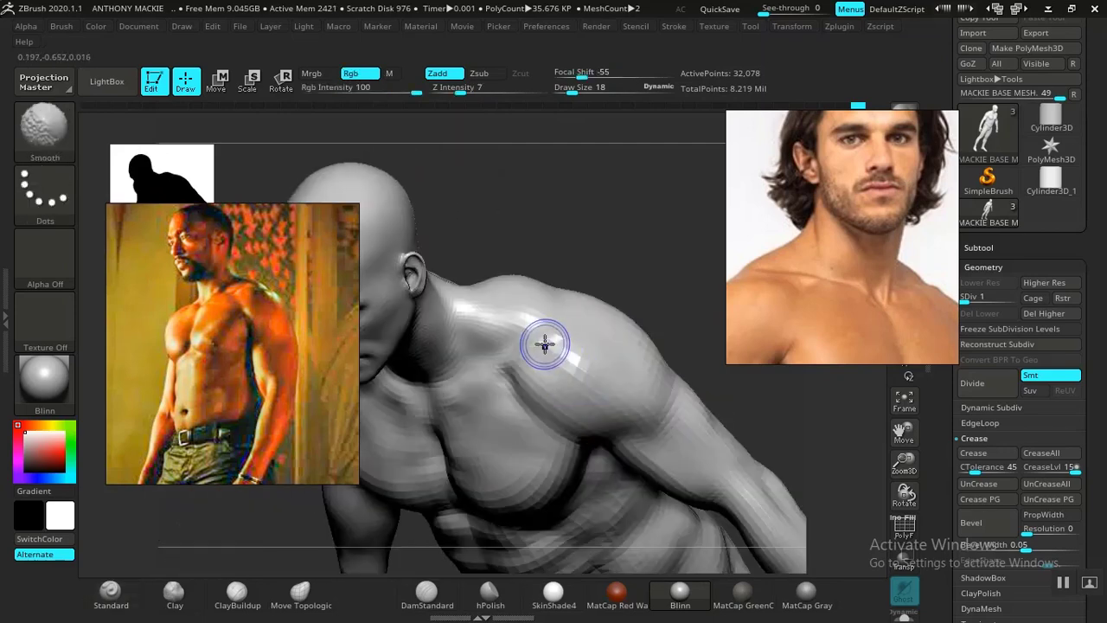
mouse_move(571, 225)
mouse_down()
mouse_move(576, 182)
mouse_move(615, 220)
mouse_move(597, 299)
mouse_move(637, 335)
mouse_move(637, 299)
mouse_move(662, 373)
mouse_move(741, 384)
mouse_up()
shift+drag(427, 407, 434, 393)
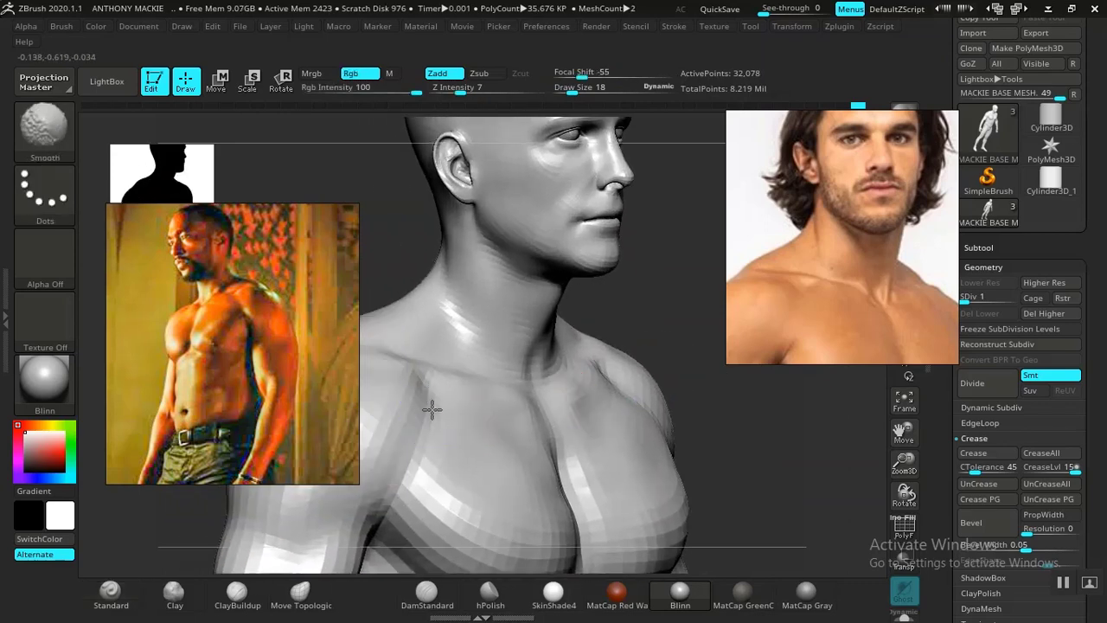